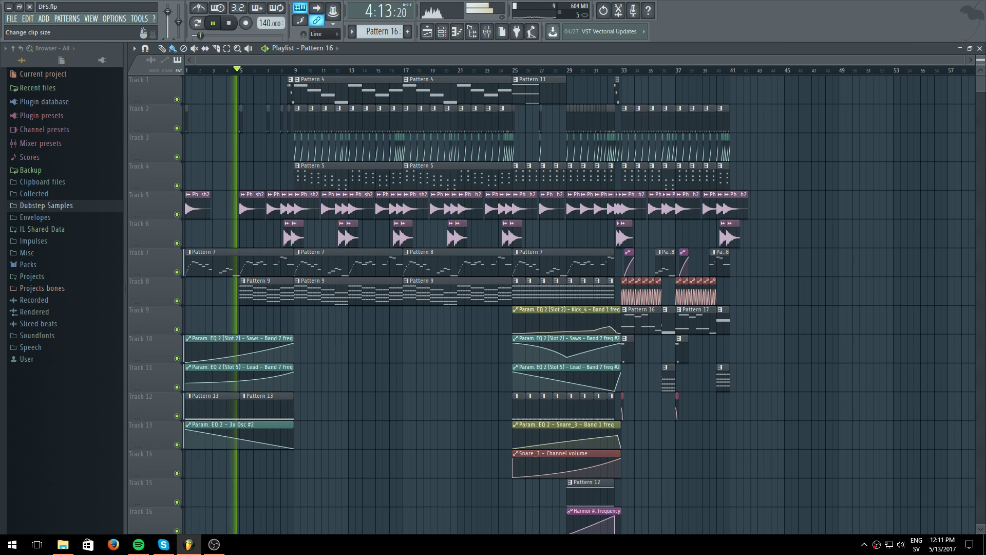
- Play the song through while examining the arrangement across all playlist tracks, and stop playback
scroll(847, 219, down, 2)
scroll(847, 218, up, 2)
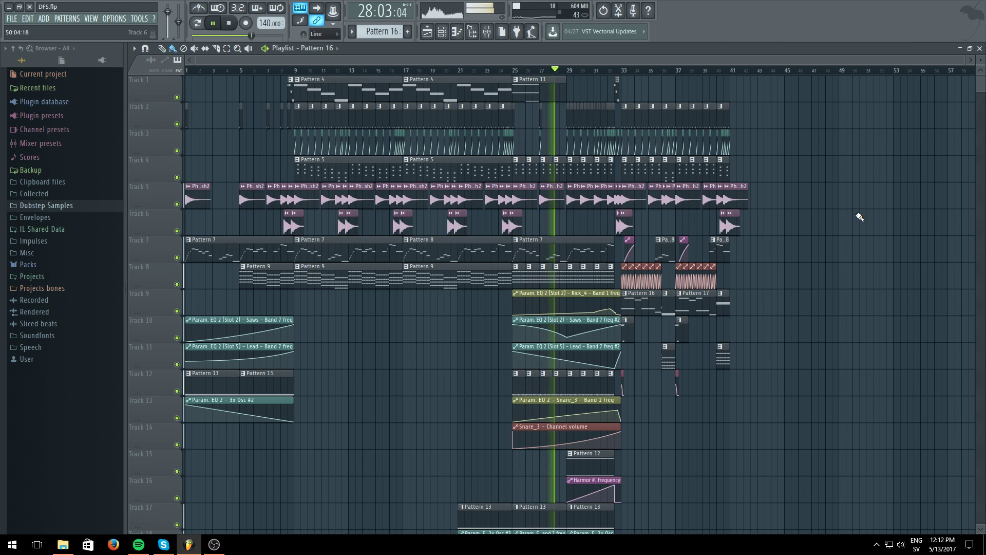
scroll(859, 214, down, 2)
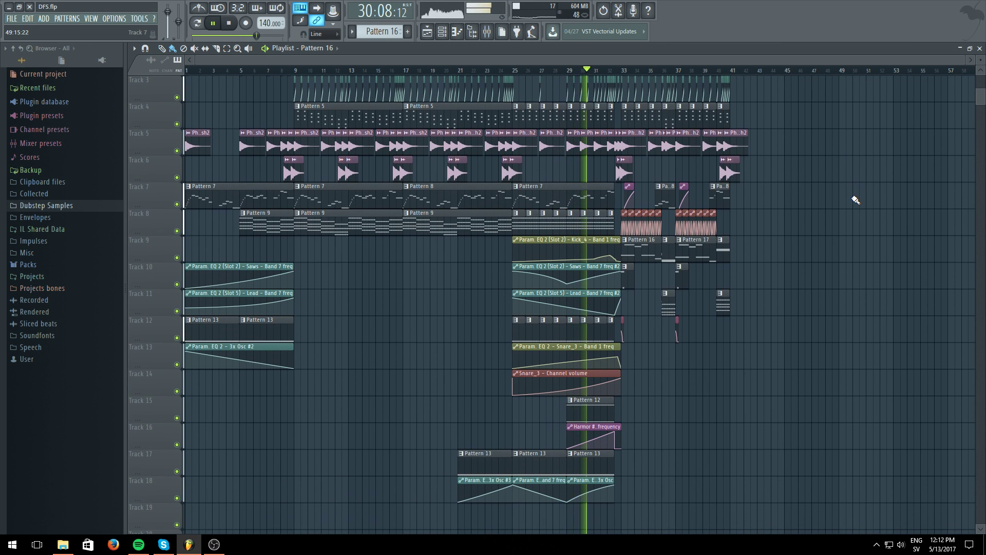
scroll(855, 200, up, 1)
scroll(855, 200, up, 1)
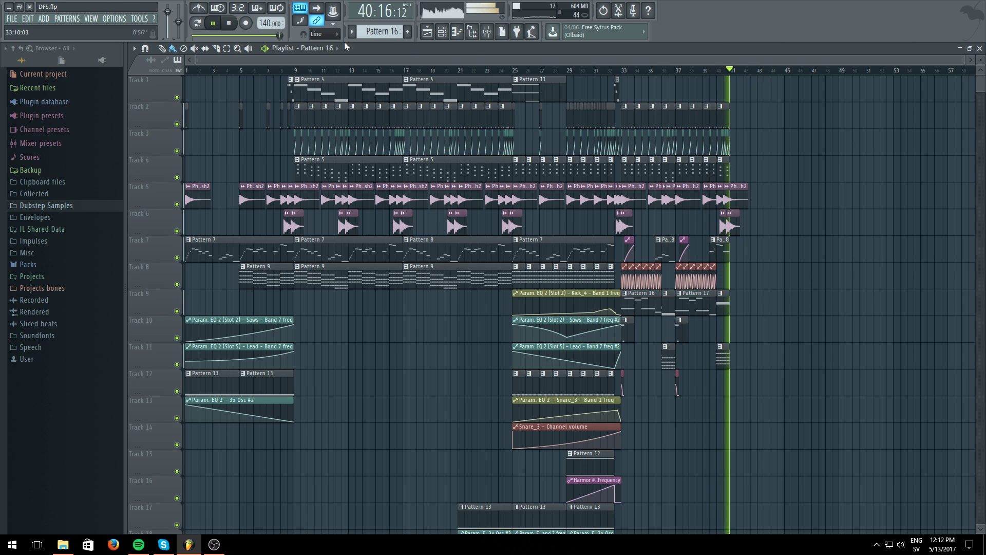
key(space)
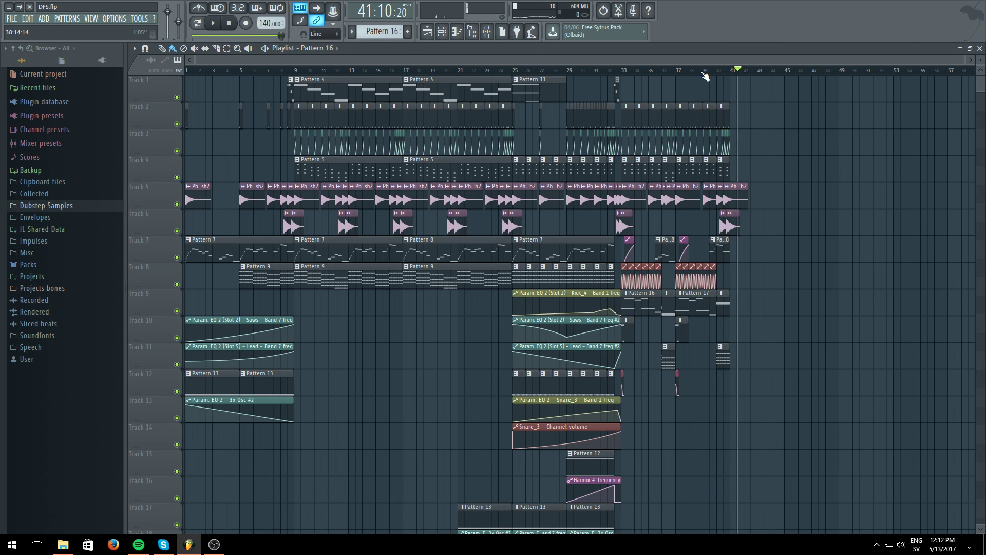
- Move the playback position to the drop at bar 33 and play a short excerpt from there
scroll(700, 81, up, 6)
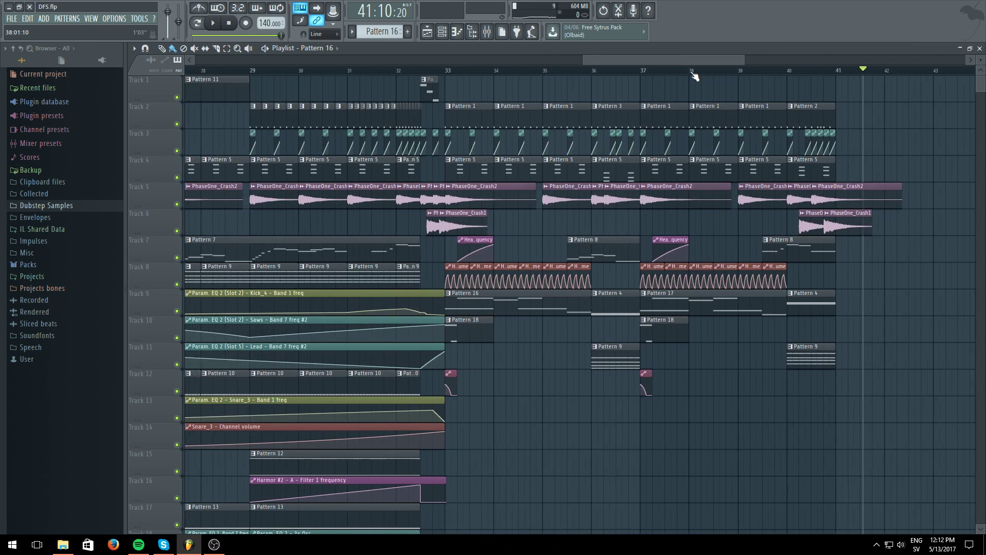
click(371, 71)
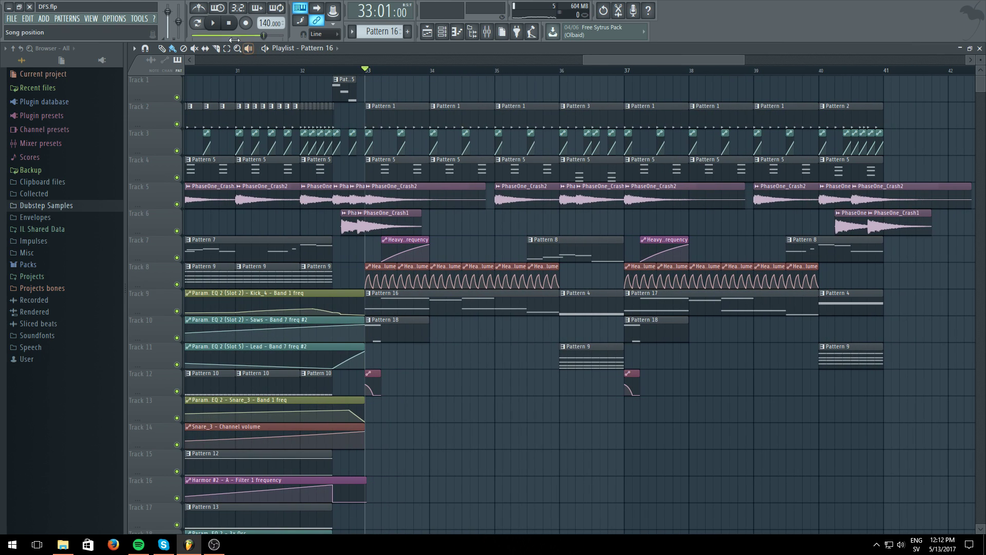
key(space)
scroll(371, 71, up, 4)
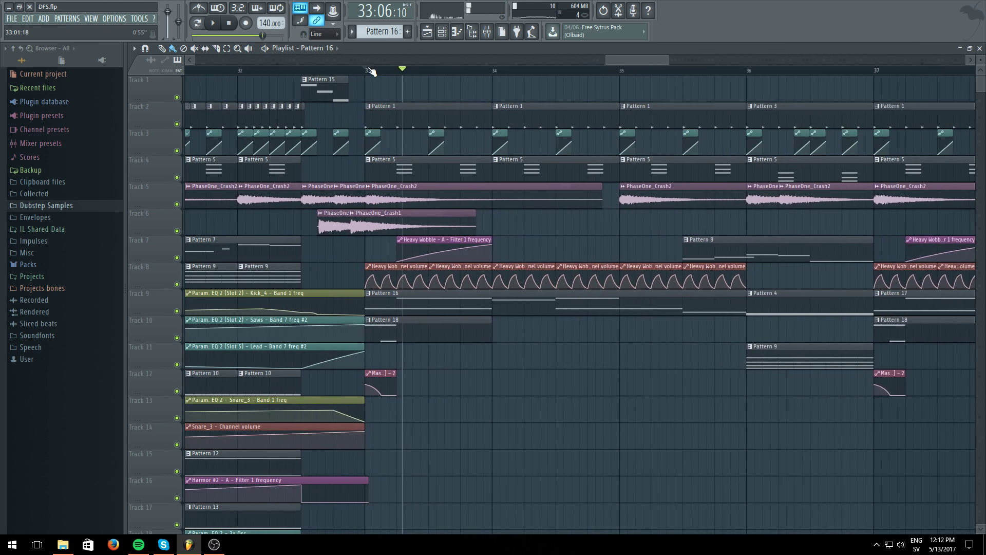
key(space)
- Place the "Param. EQ 2 (Slot 2) - Massive [64bit] - Band 7 freq" automation clip on Track 7 at bar 33 and play the drop
click(333, 51)
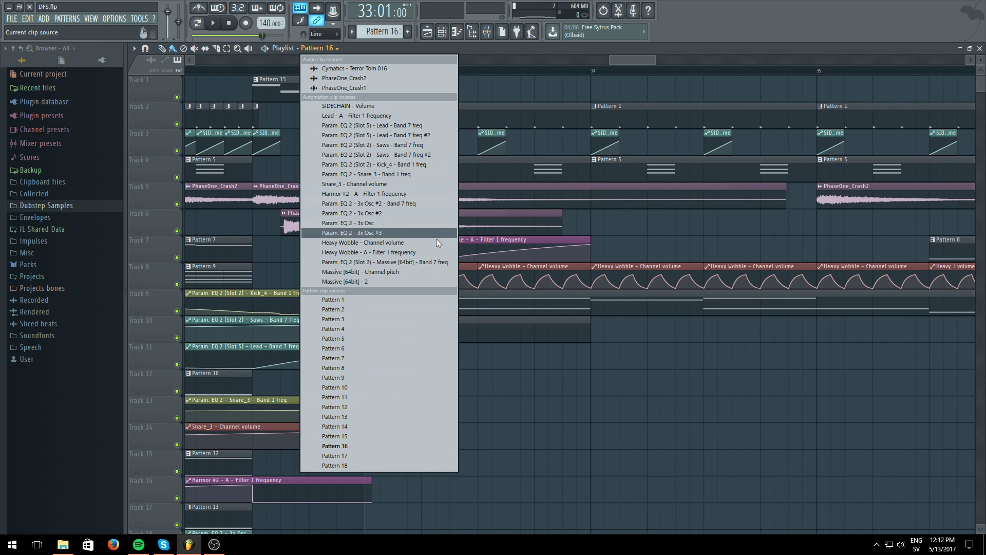
click(399, 262)
mouse_move(445, 392)
mouse_down()
mouse_move(389, 241)
mouse_move(383, 249)
mouse_up()
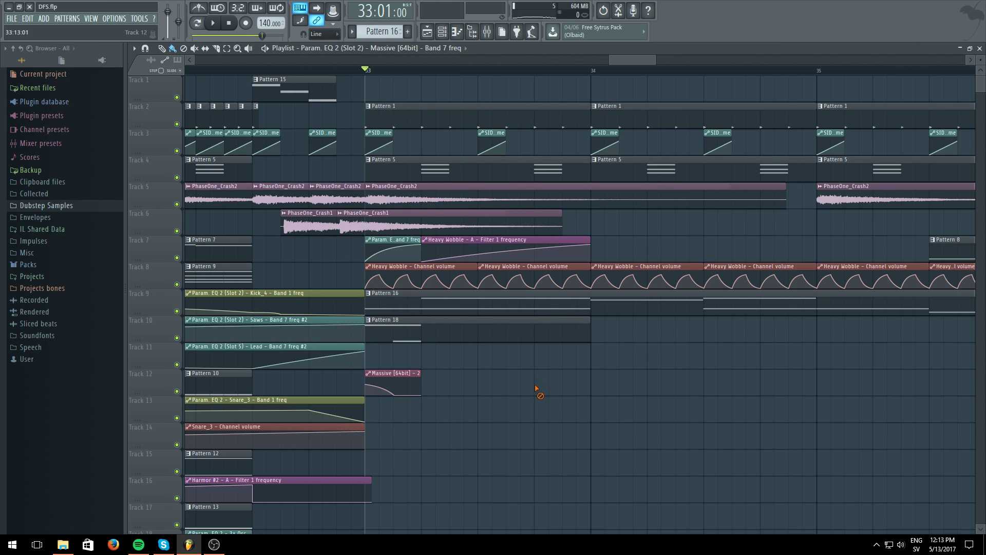
key(space)
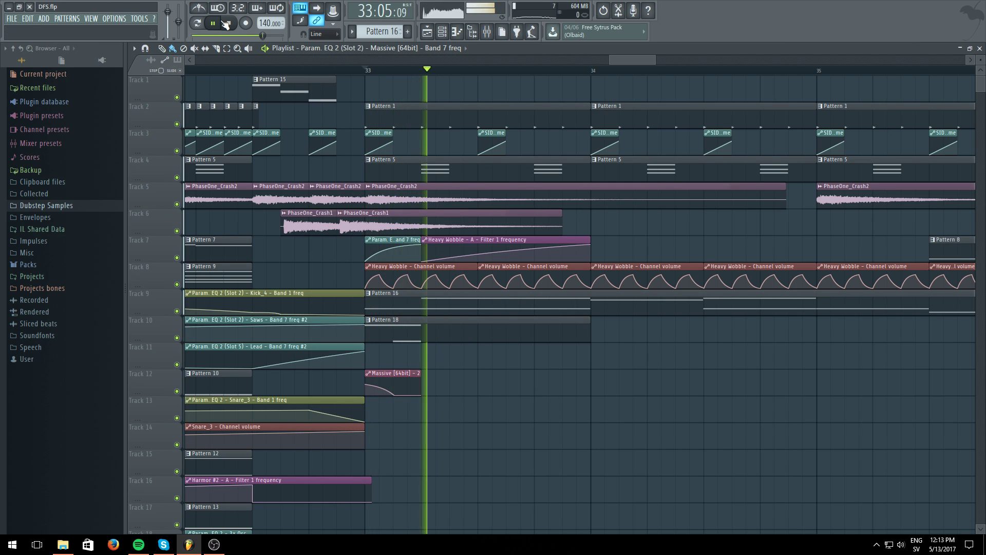
scroll(452, 73, down, 5)
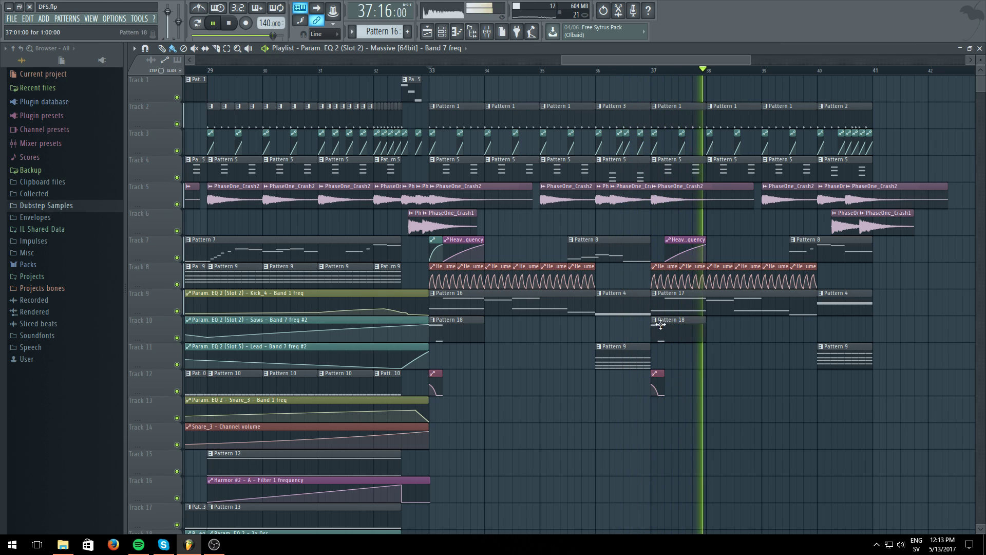
click(213, 24)
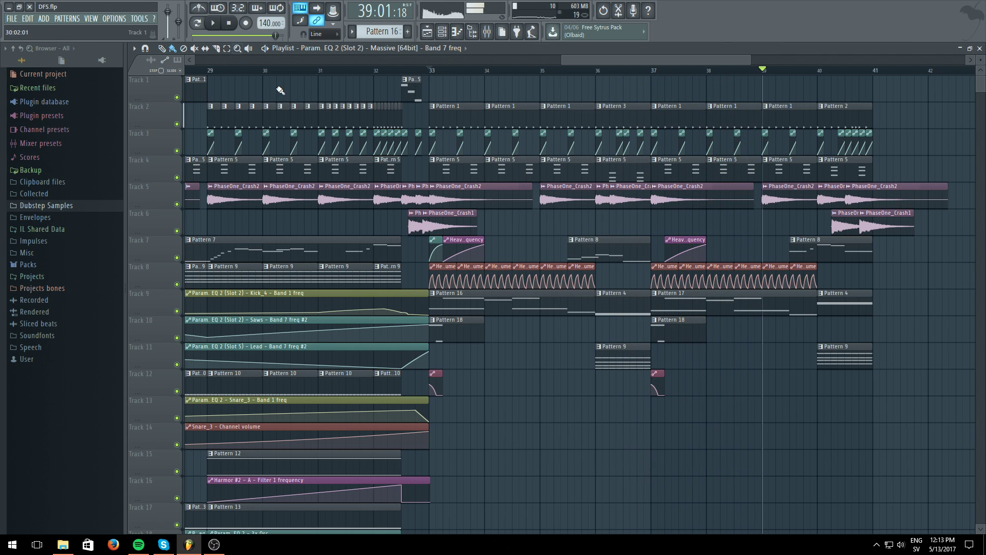
- Select the Pattern 16 clip on Track 9 and show the Unsorted channels in the channel rack
click(548, 302)
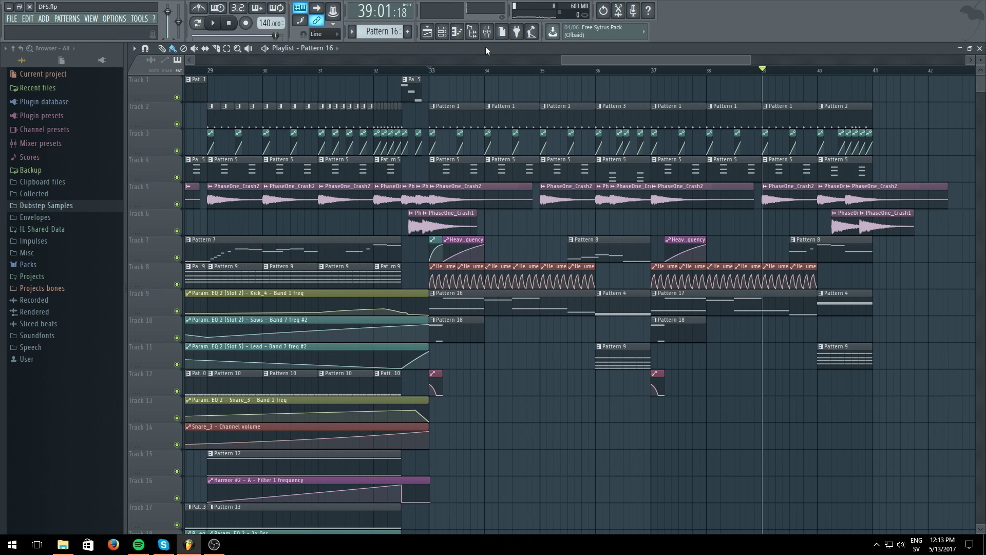
click(442, 32)
click(336, 89)
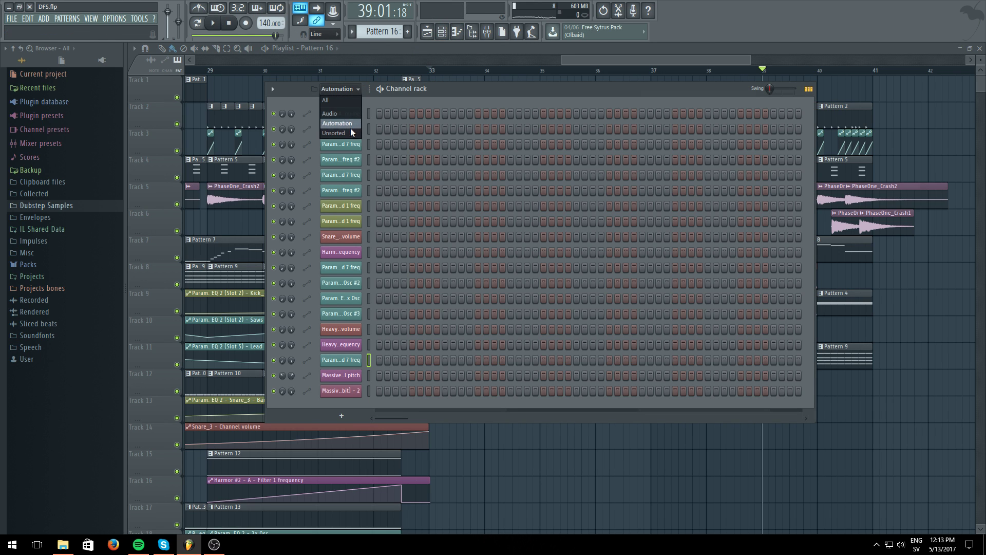
click(346, 133)
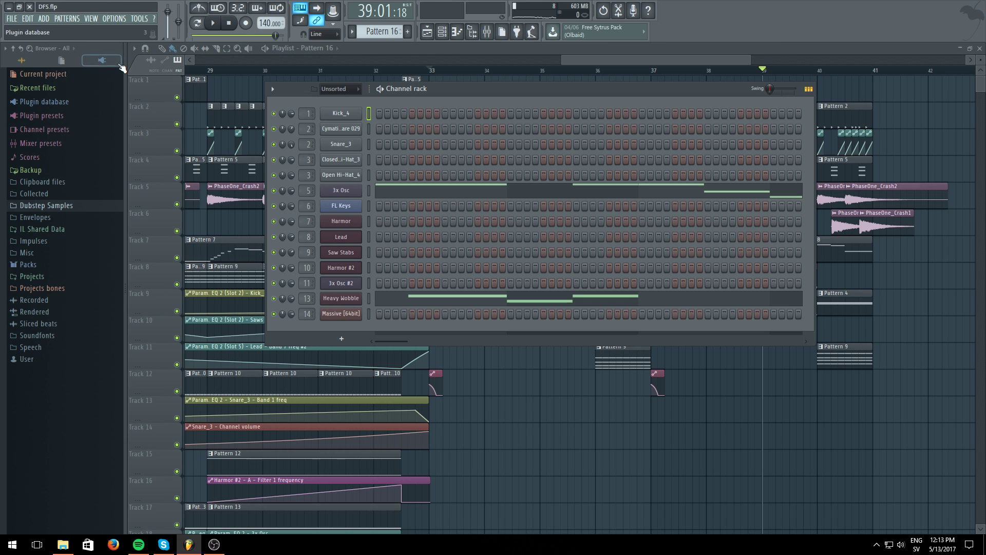
- Add a second Massive [64bit] instrument channel and start a new sound in it
click(44, 19)
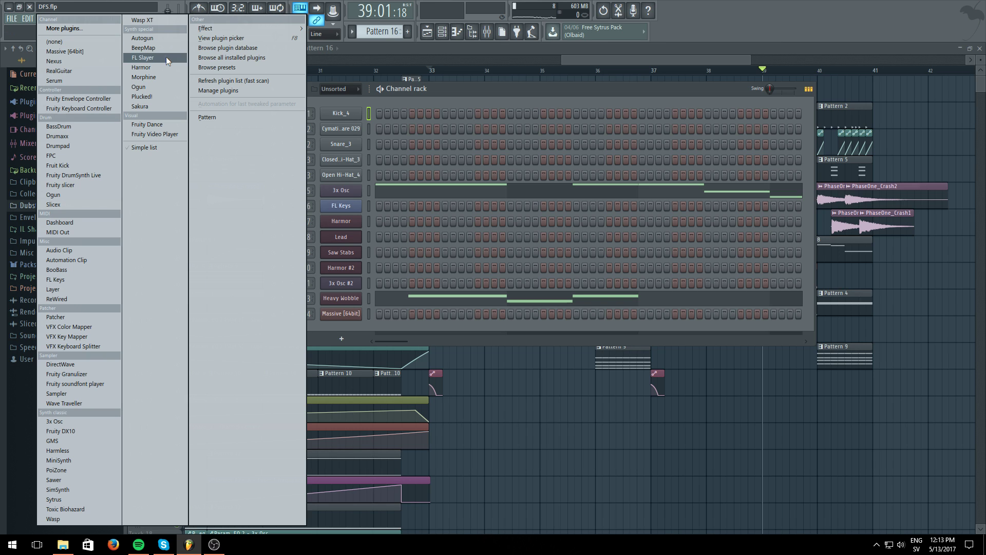
click(100, 54)
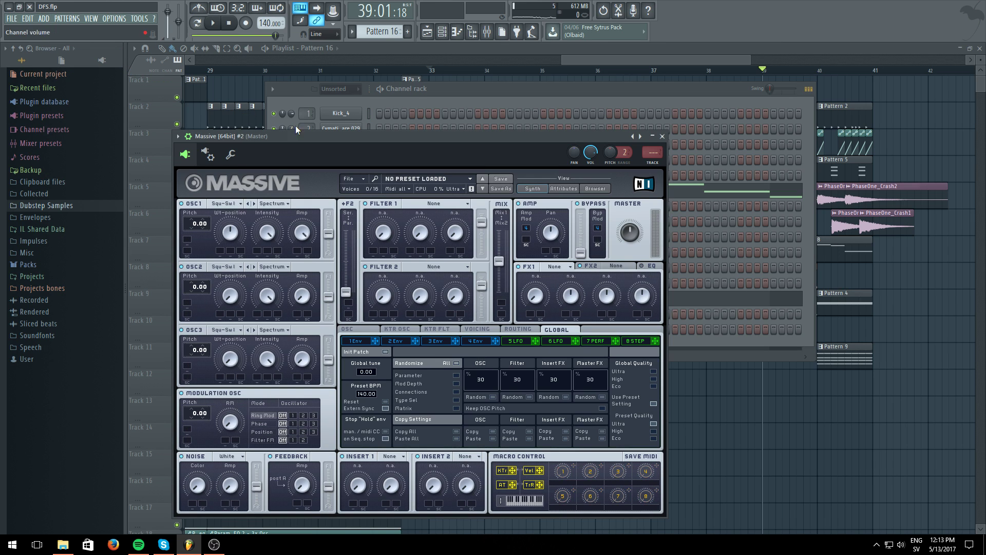
drag(324, 137, 393, 94)
click(417, 136)
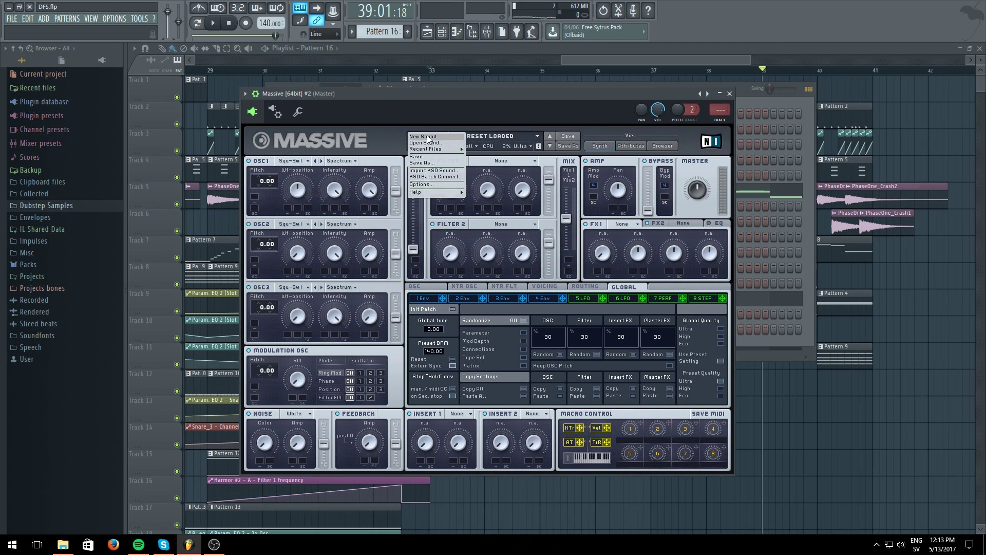
click(424, 136)
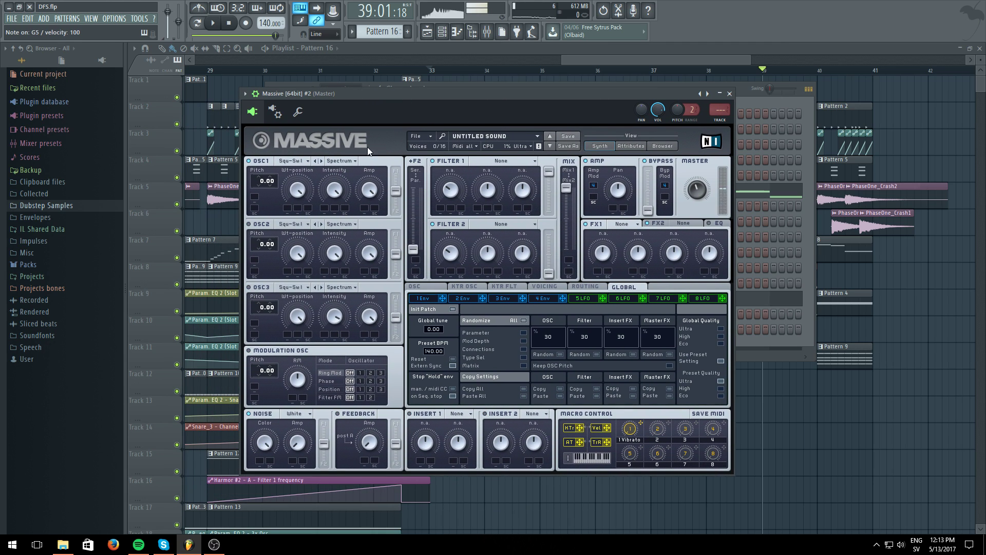
- Set OSC1 to the Chrome wavetable in Bend -/+ mode, adjust its Wt-position and Intensity, and audition a note
click(291, 161)
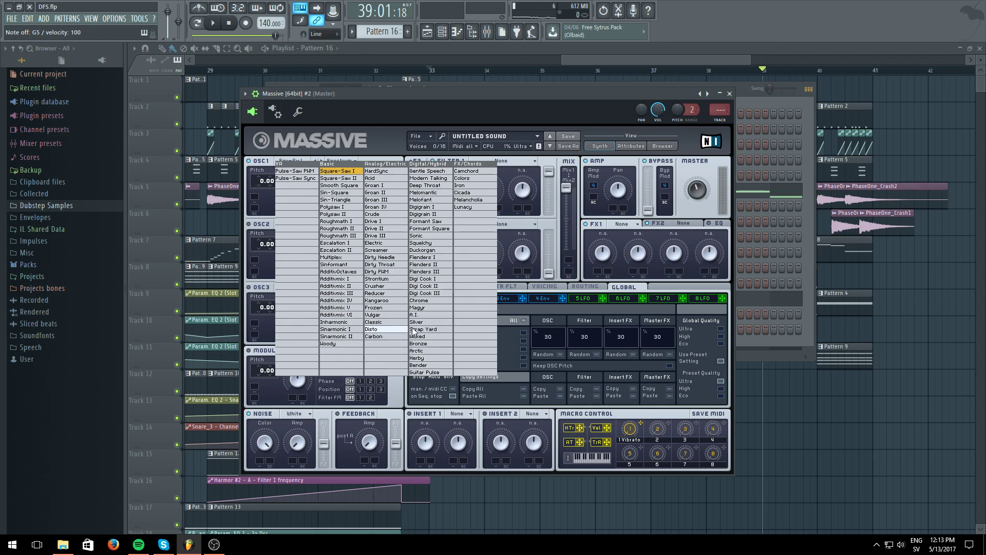
click(432, 301)
click(355, 161)
click(350, 175)
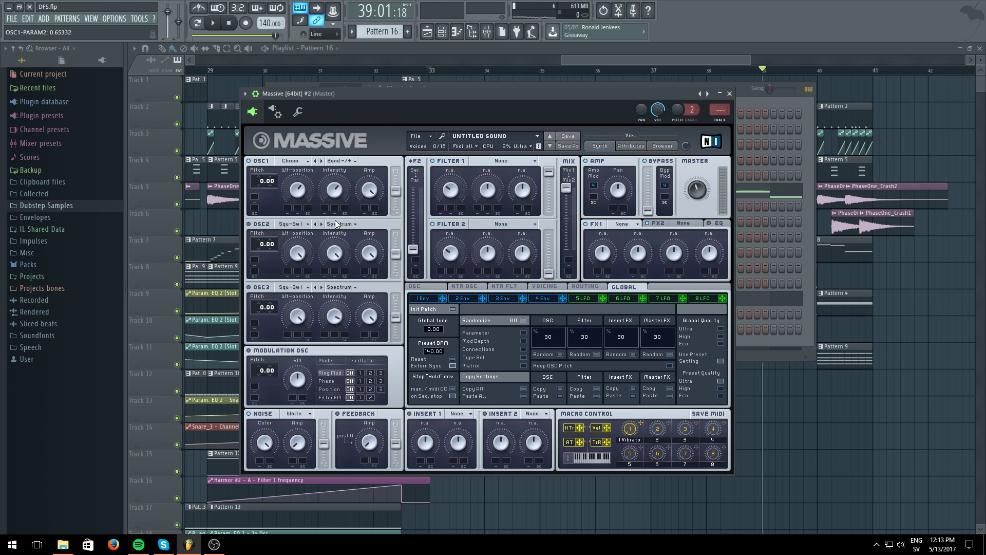
double_click(394, 96)
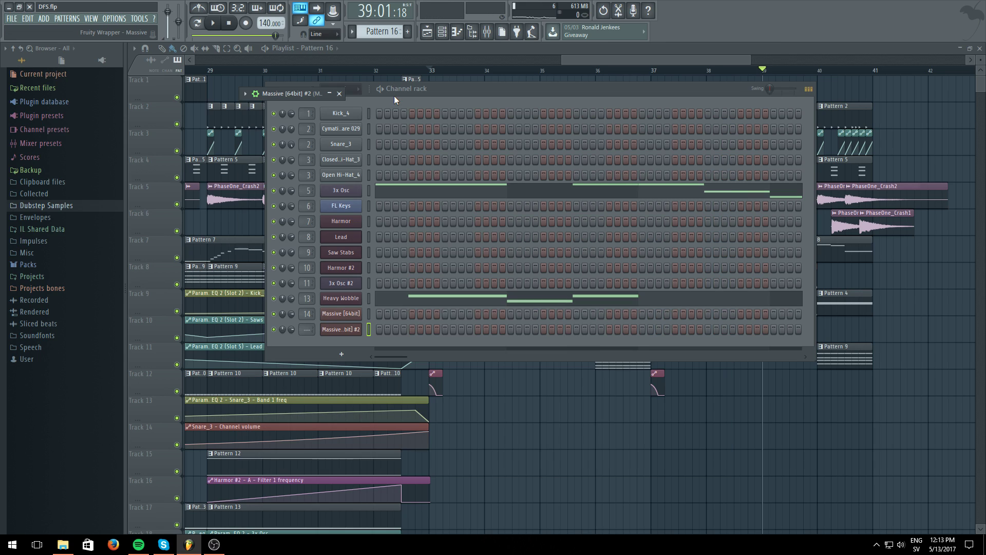
double_click(303, 93)
key(v)
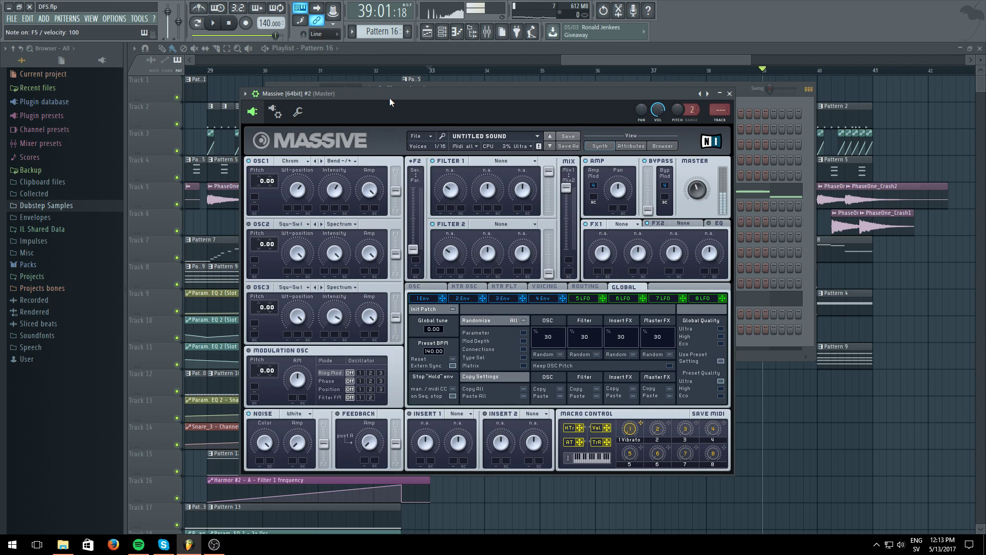
- Set both LFO 5 curves to Chinese Roof and assign LFO 5 to modulate the OSC1 Wt-position
click(591, 297)
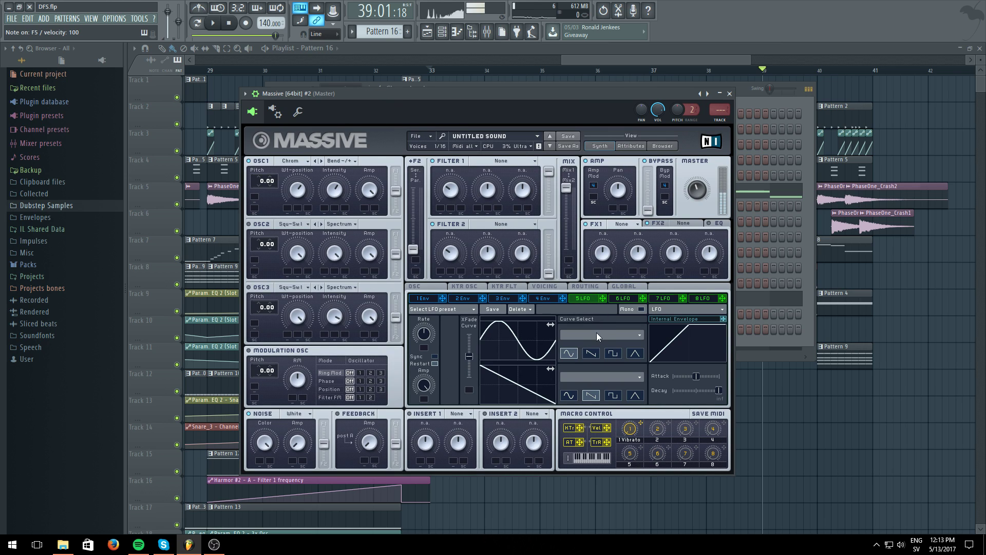
click(596, 334)
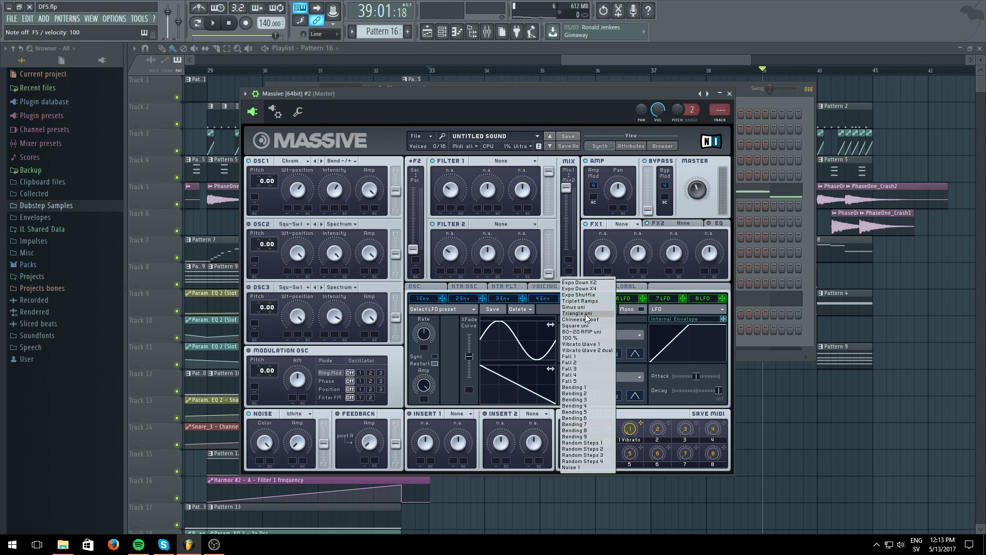
click(587, 321)
click(586, 356)
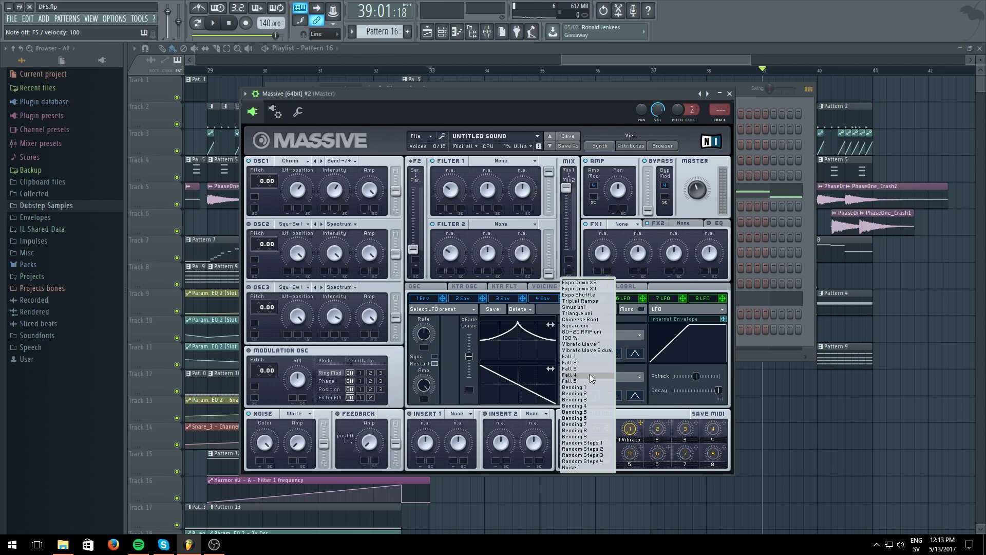
click(588, 320)
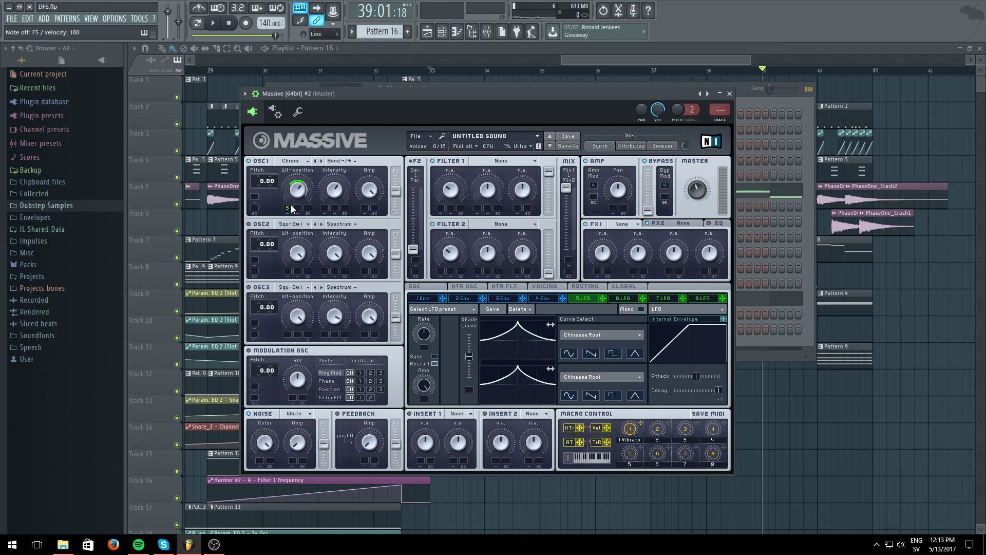
- Assign LFO 5 to modulate the OSC1 Intensity and audition the sound with repeated notes
click(358, 92)
key(v)
key(v)
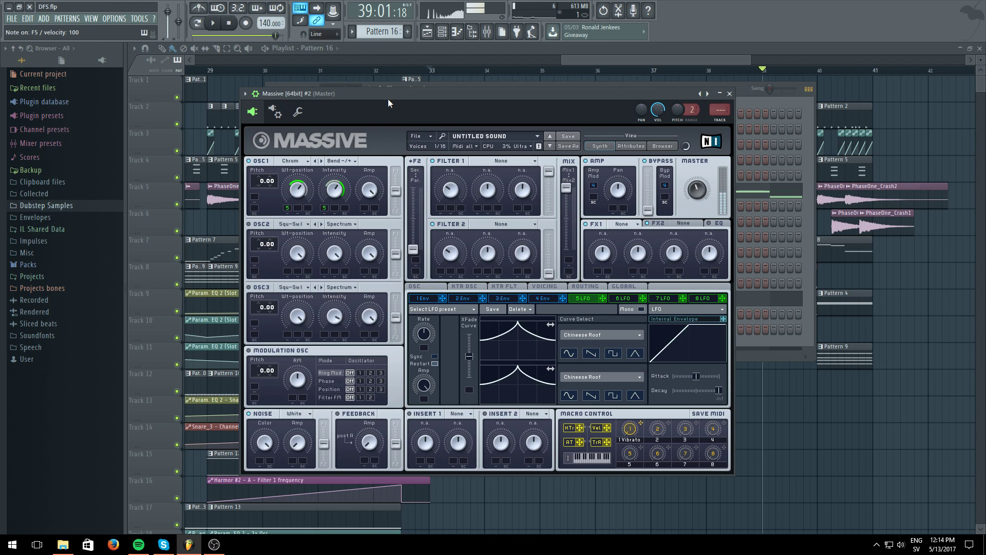
key(v)
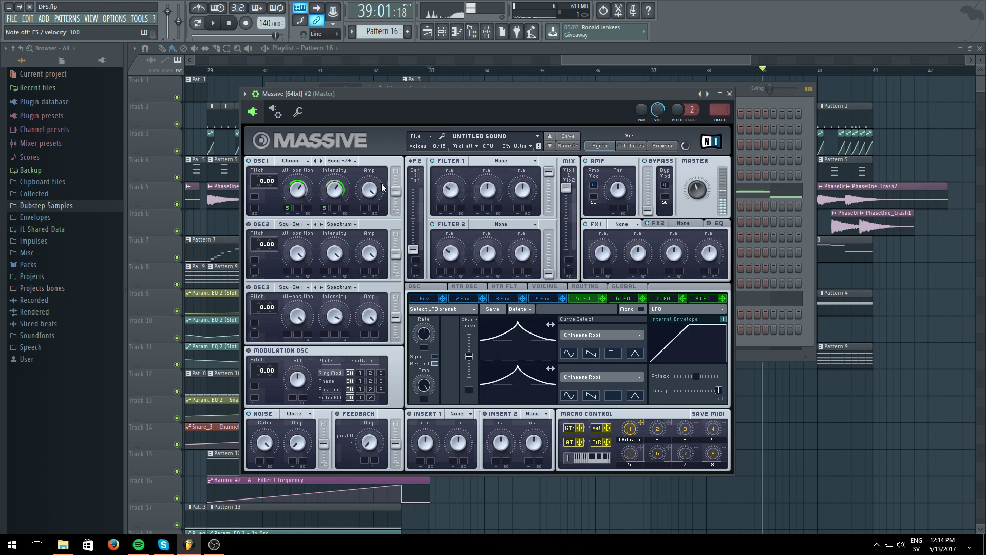
- Set Filter 1 to Double Notch, modulate its Cutoff with LFO 5, and audition the sound with several notes
click(500, 161)
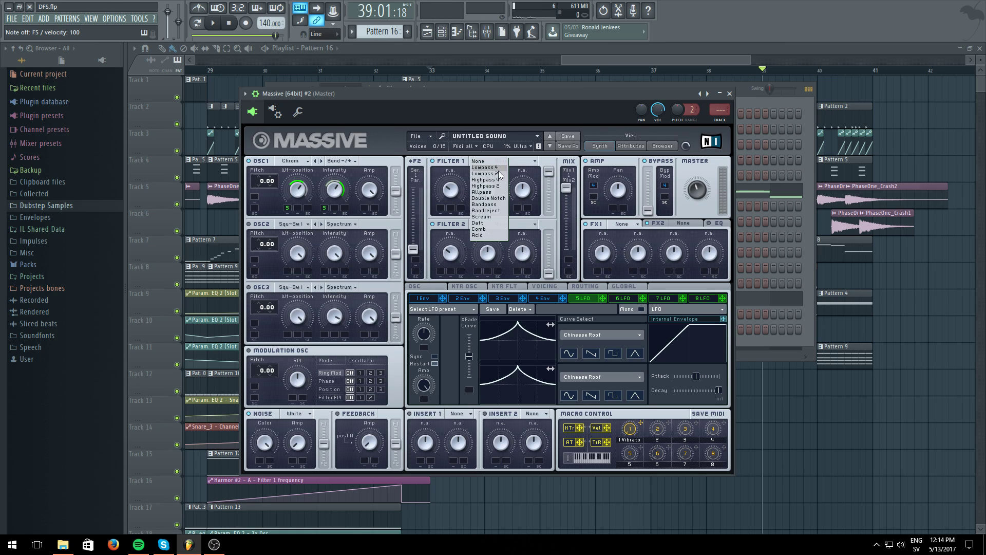
click(493, 198)
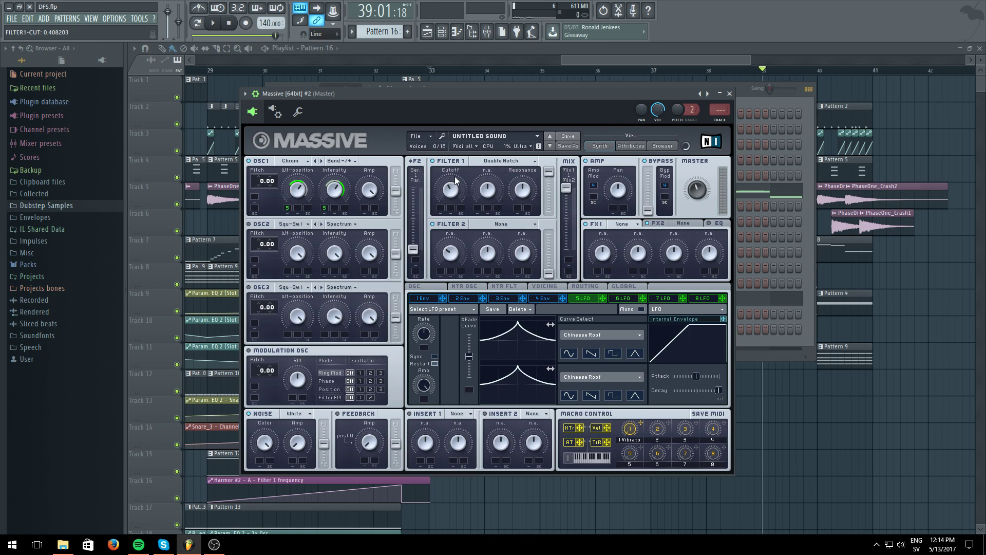
key(v)
click(454, 187)
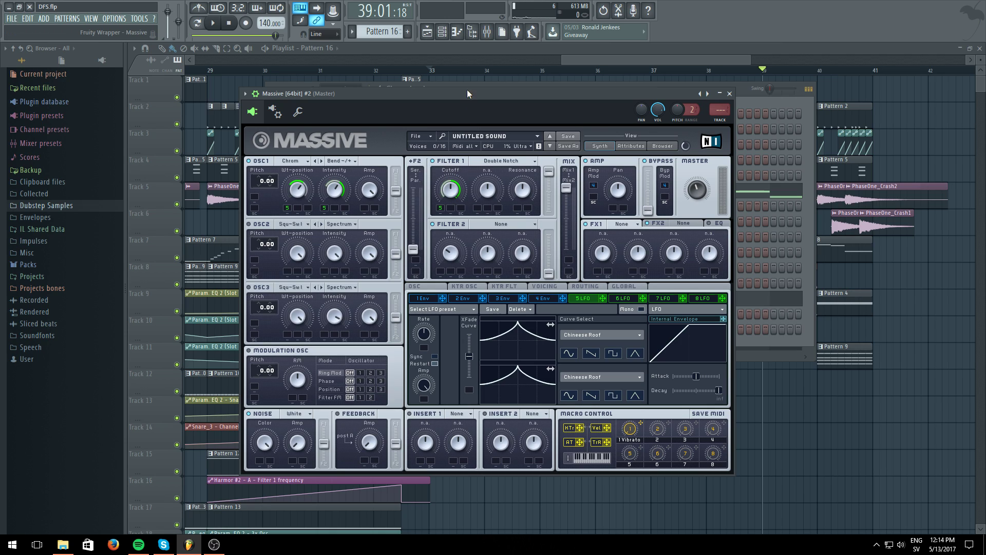
key(v)
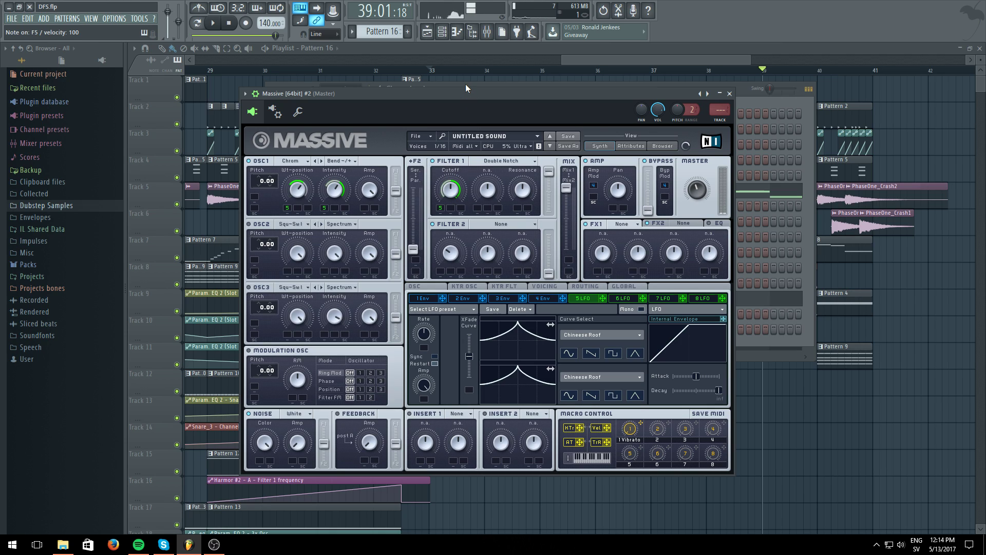
key(c)
key(h)
key(g)
key(h)
- Set the FX1 effect to Tele Tube
click(626, 226)
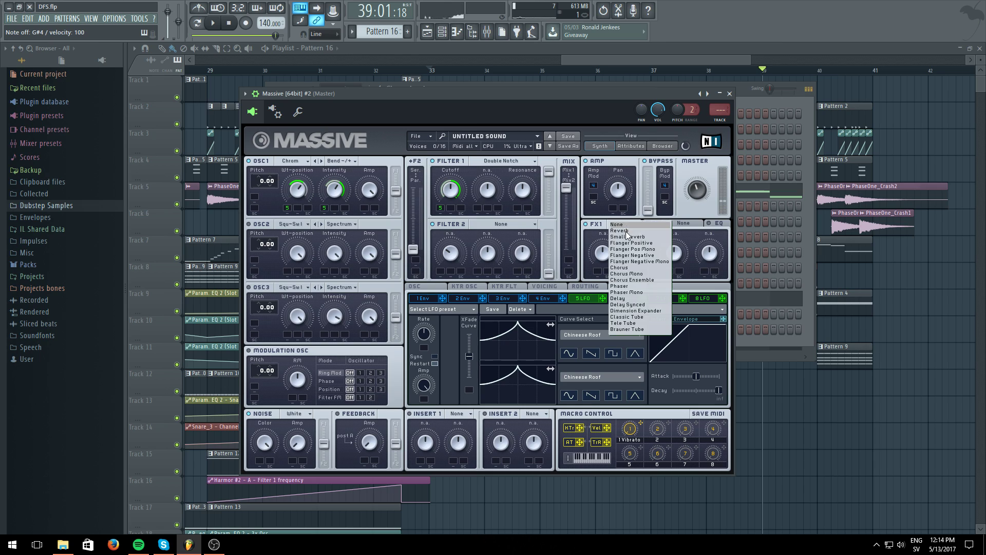
click(636, 315)
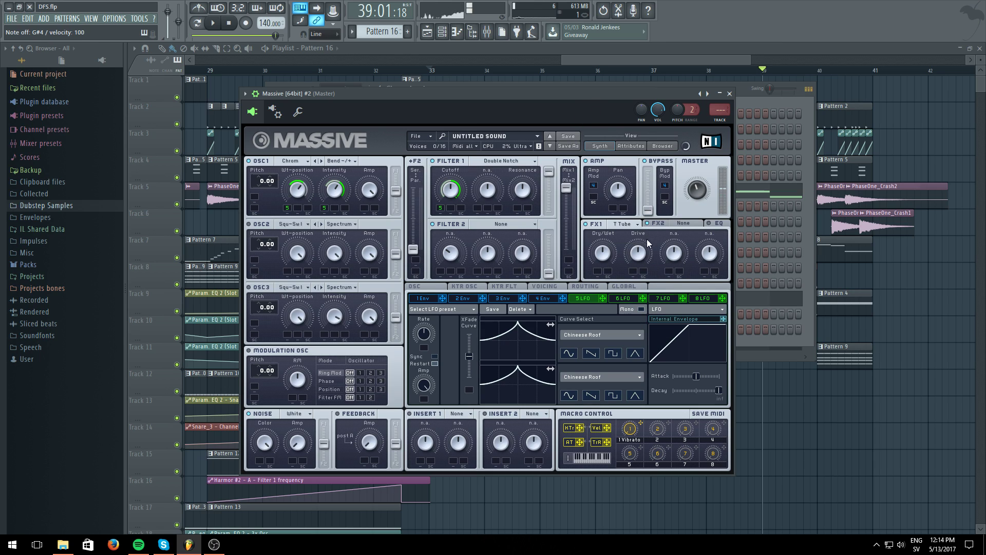
- Set FX2 to Dimension Expander with a slightly lower Dry/Wet, auditioning the bass with several notes before and after
key(h)
key(h)
key(g)
key(g)
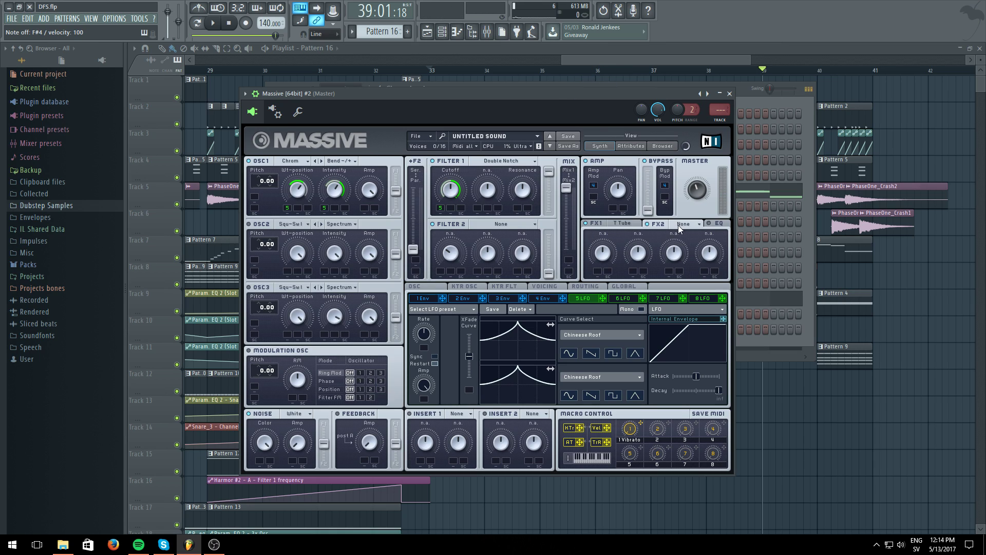
click(678, 224)
click(707, 311)
key(h)
drag(609, 250, 609, 258)
key(h)
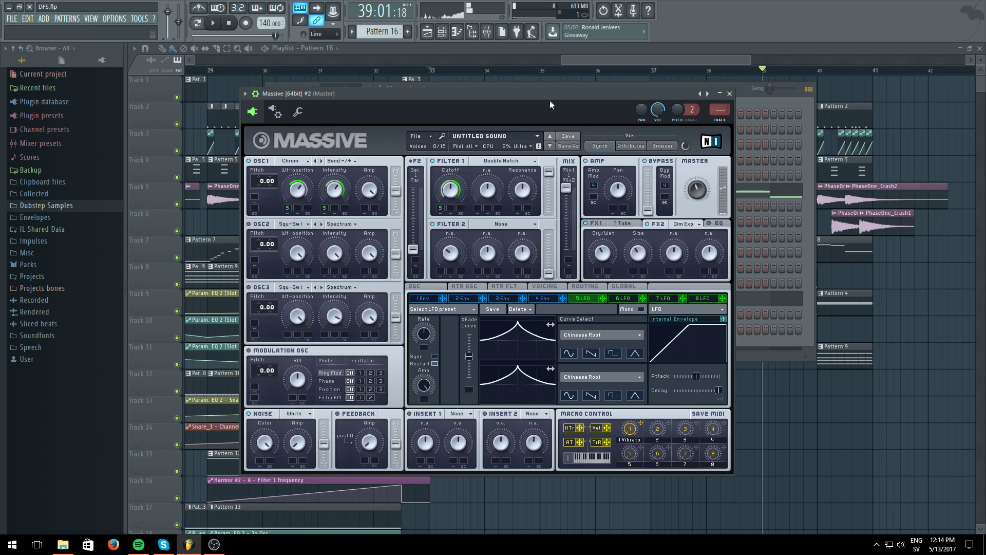
key(b)
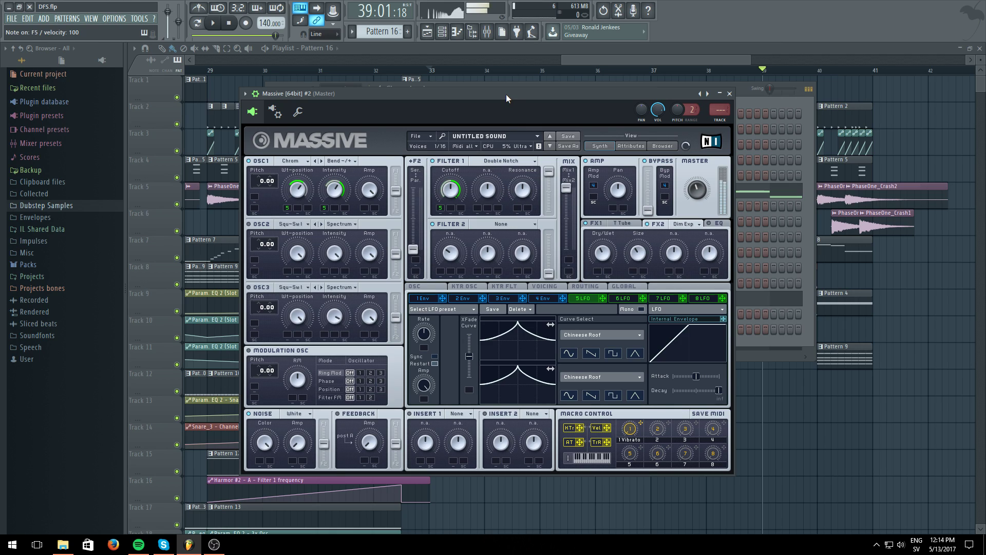
key(c)
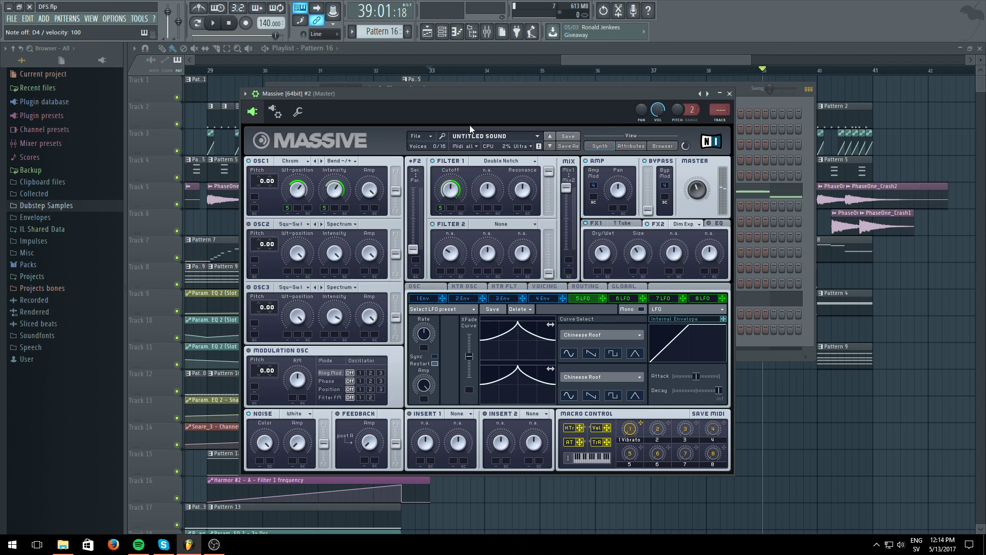
key(c)
- Set the synth's voicing to Monophon with the Legato Triller trigger
click(434, 291)
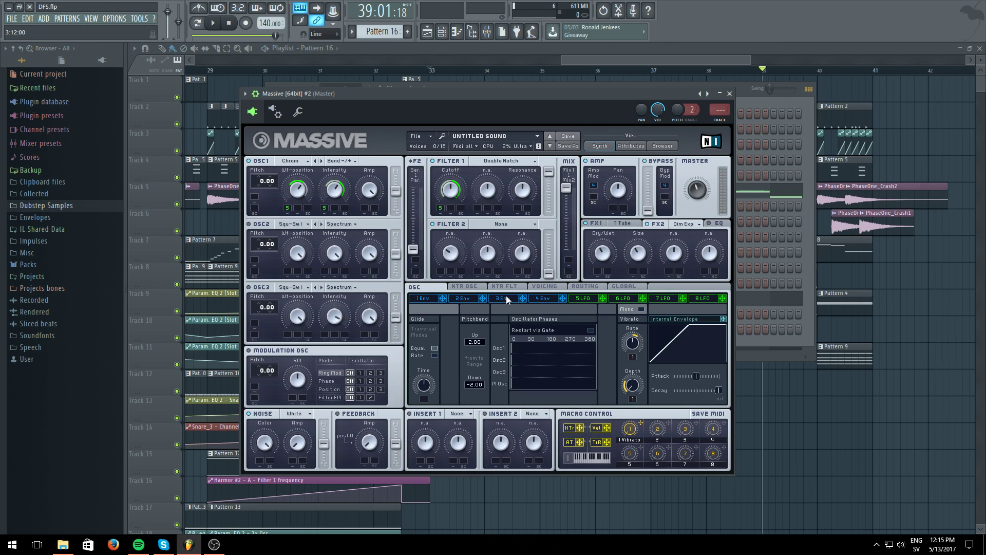
click(508, 287)
click(534, 289)
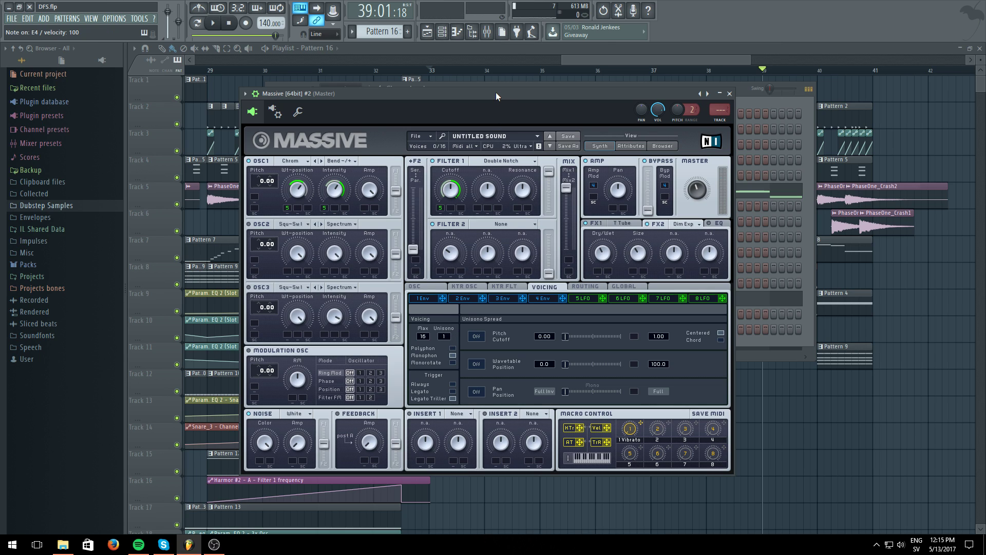
- In Pattern 16, give the second Massive channel half-bar B3 and G3 notes across bar 3 and play them in the drop
click(584, 50)
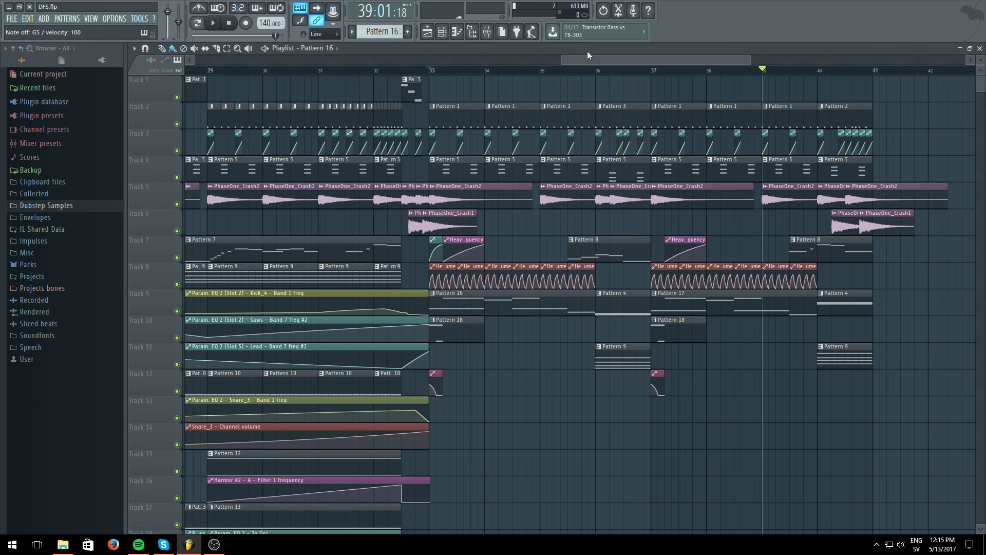
click(442, 32)
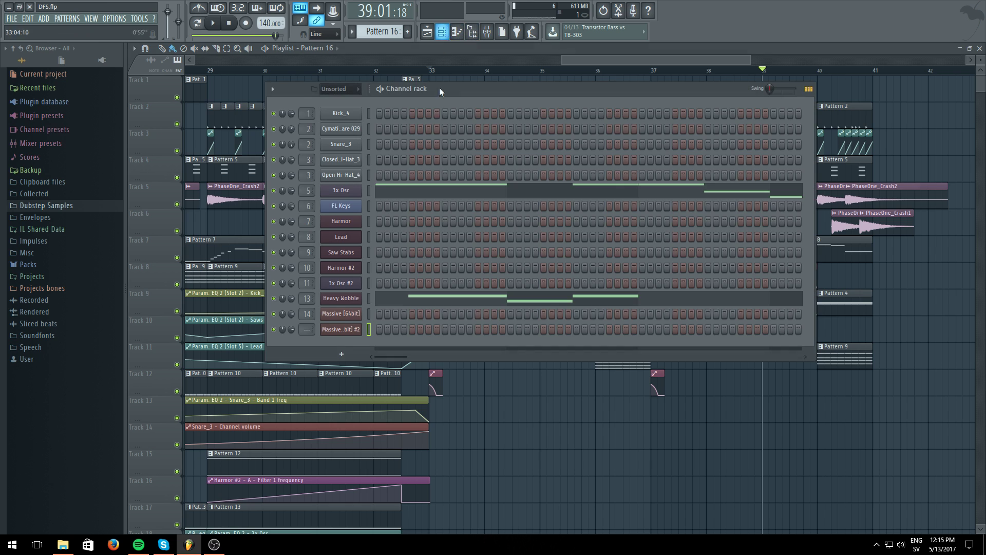
right_click(362, 335)
click(380, 391)
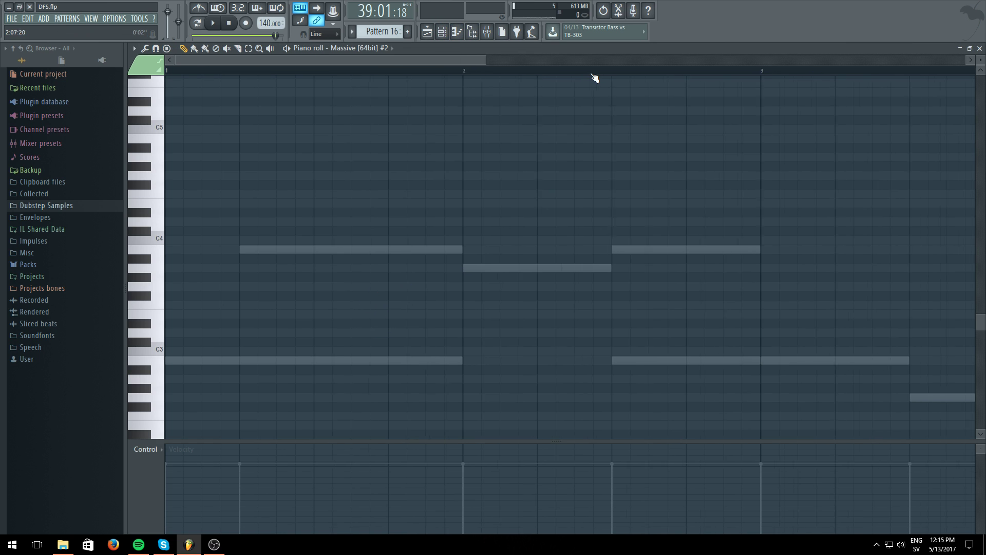
click(484, 366)
drag(491, 361, 482, 250)
click(560, 286)
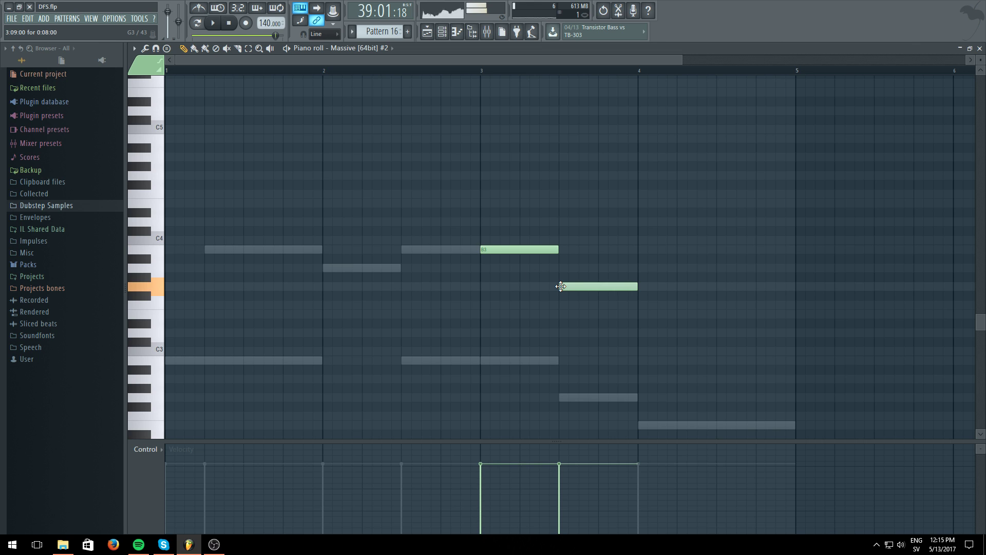
click(219, 28)
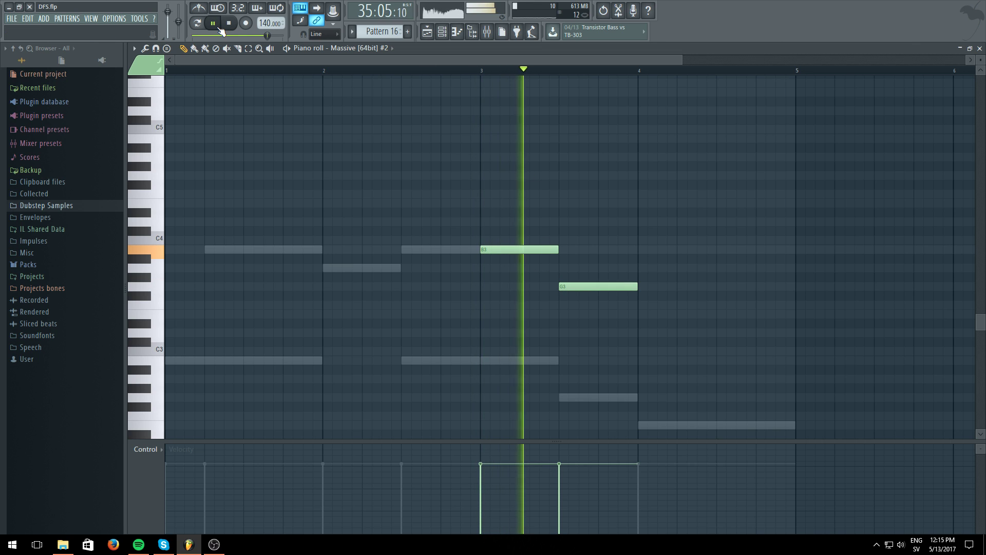
click(219, 28)
- Assign the second Massive channel to a free mixer track and route that track to the SIDECHAIN track
click(431, 35)
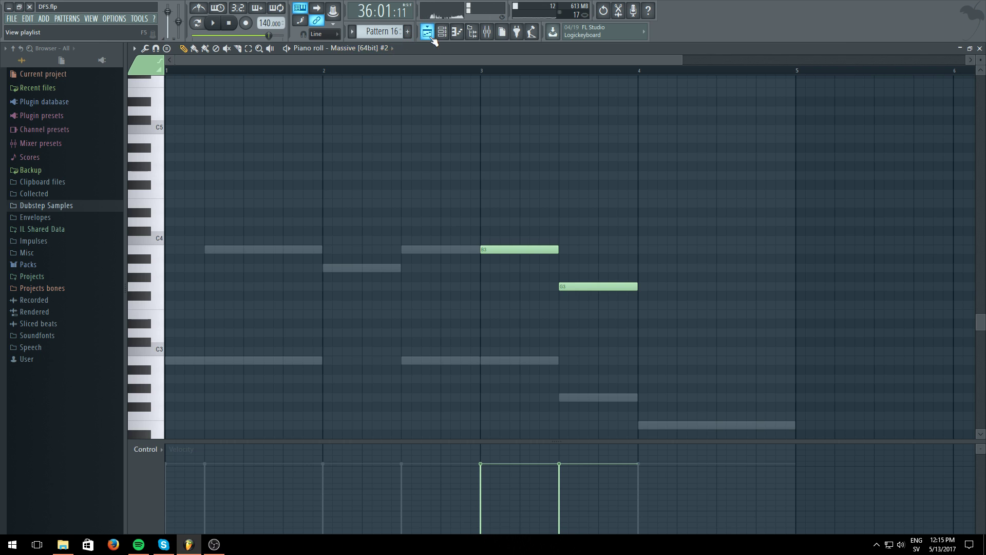
click(443, 34)
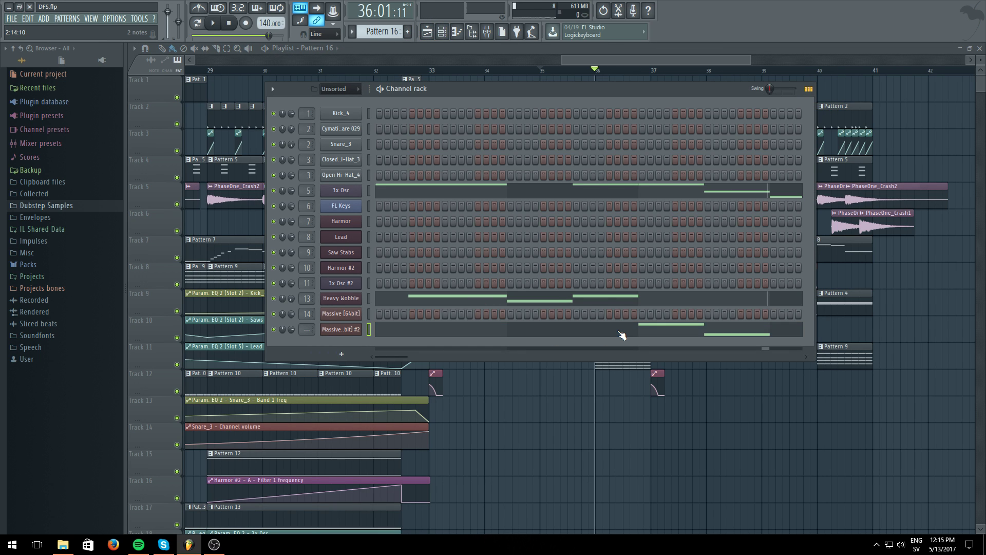
click(622, 335)
click(427, 32)
click(442, 31)
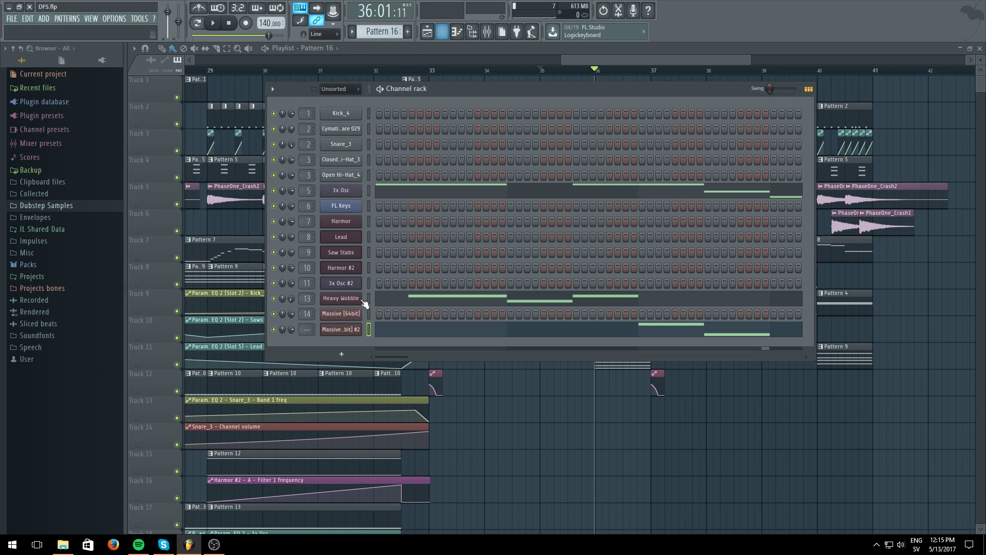
click(357, 331)
click(246, 94)
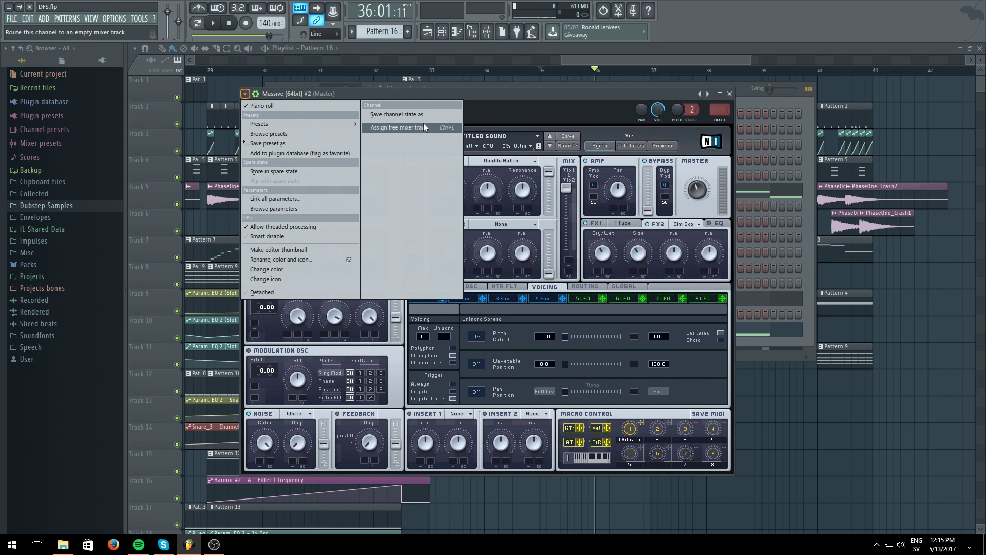
click(406, 127)
right_click(775, 425)
click(792, 431)
- Play the drop with the new bass and examine its level in the mixer
click(589, 60)
key(space)
key(space)
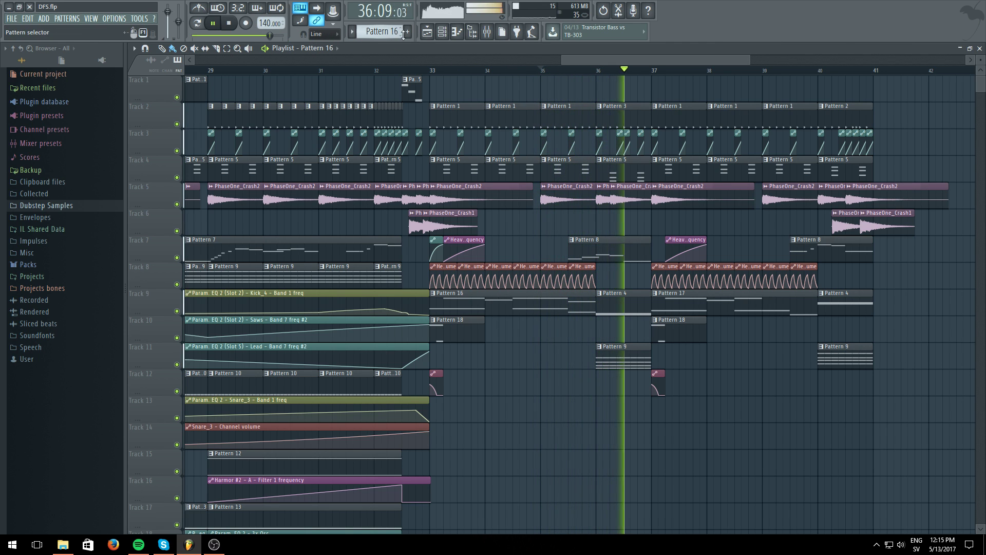
key(F9)
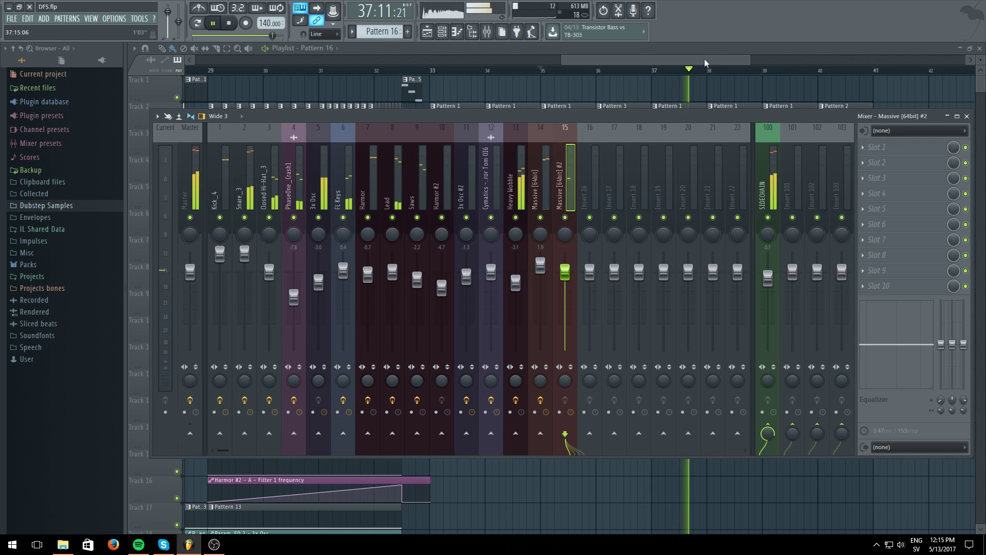
key(F9)
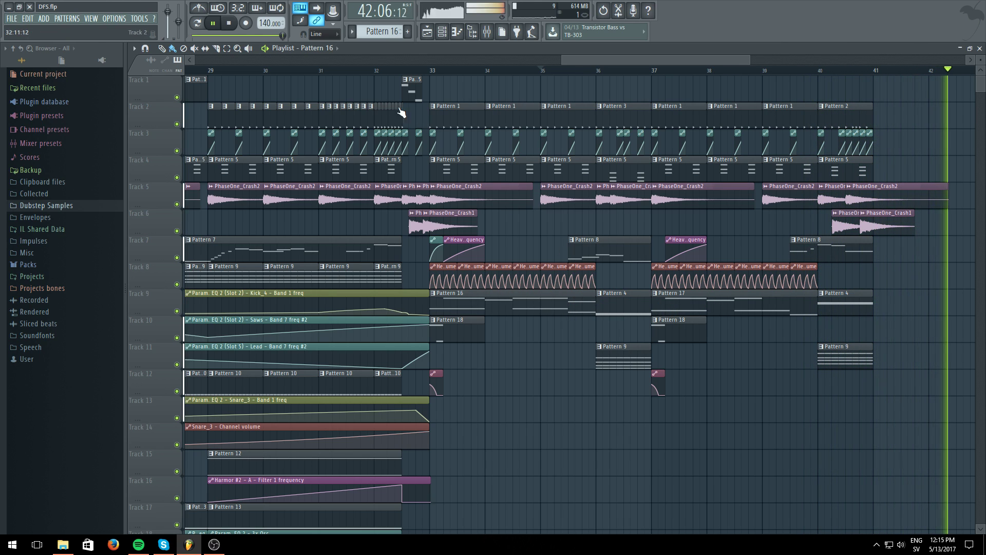
click(197, 25)
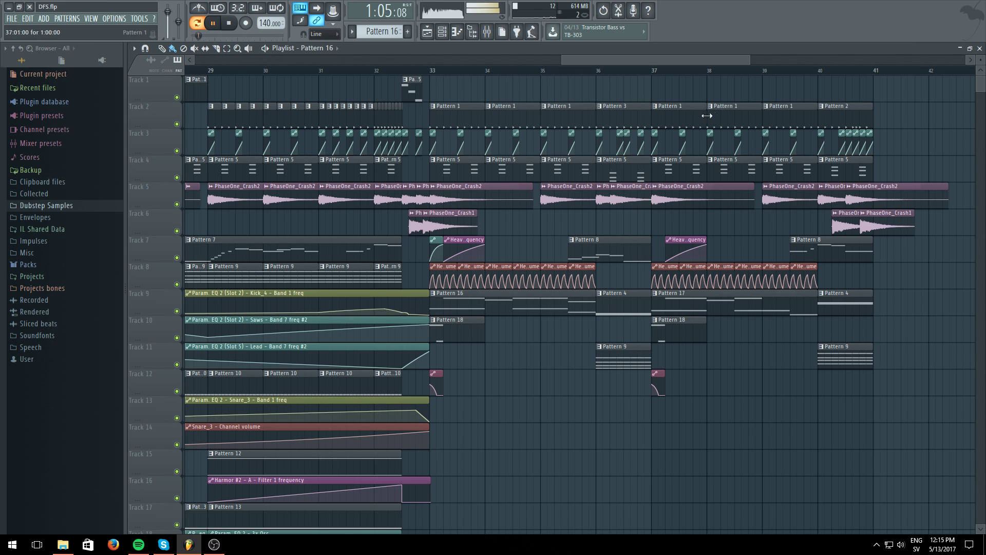
click(508, 73)
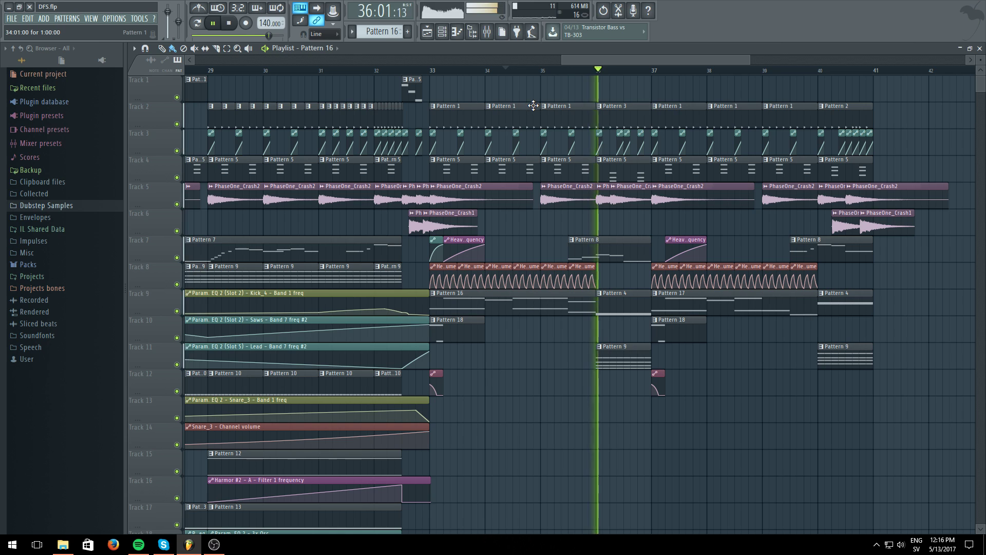
- Cut the second Massive channel's notes from Pattern 16 and paste them into a new pattern
key(l)
click(447, 32)
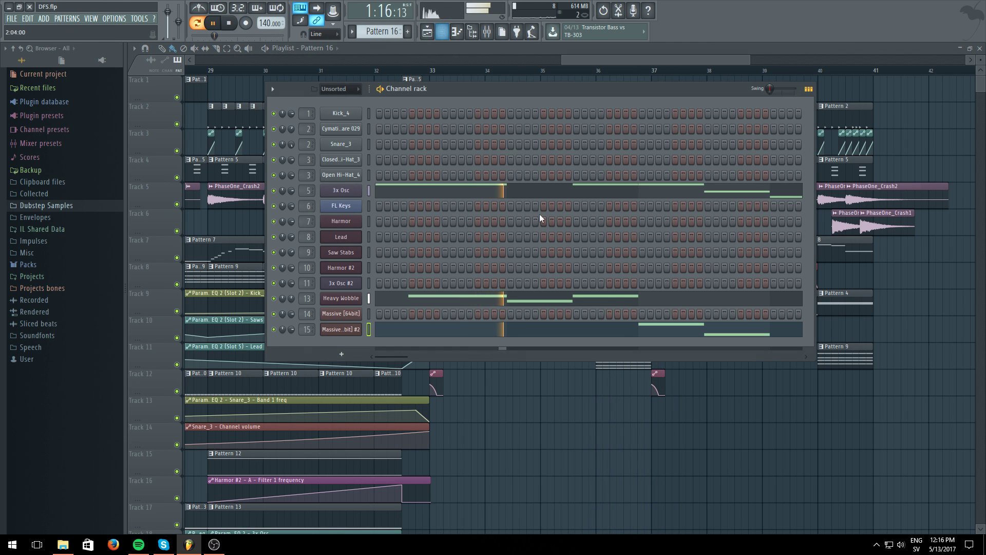
key(ctrl+x)
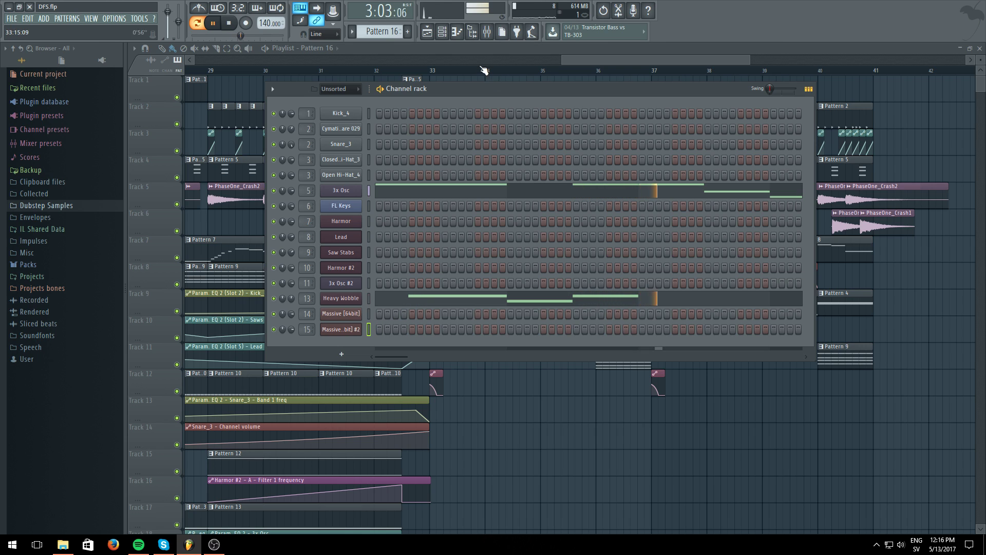
click(407, 31)
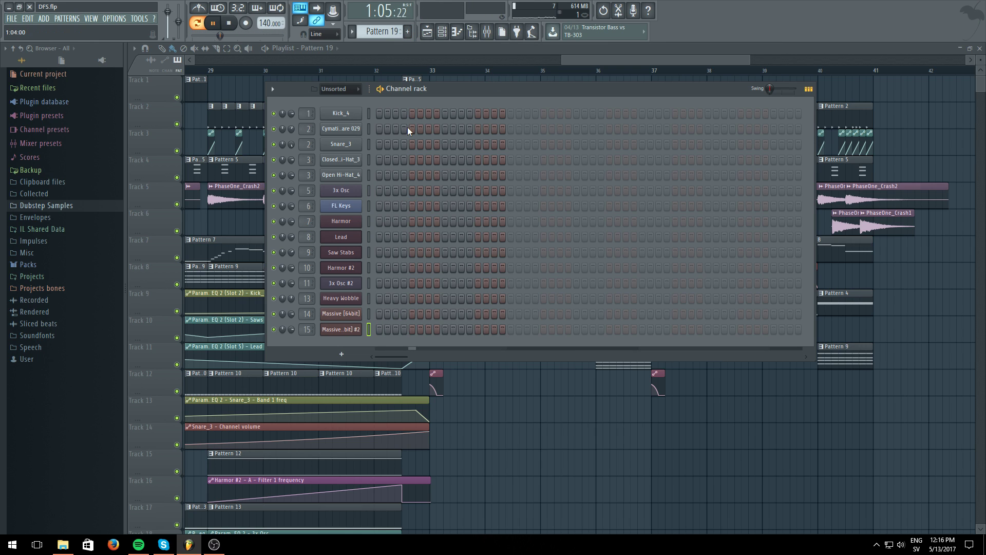
key(ctrl+v)
- Move both pasted Massive notes to the start of the new pattern
click(543, 332)
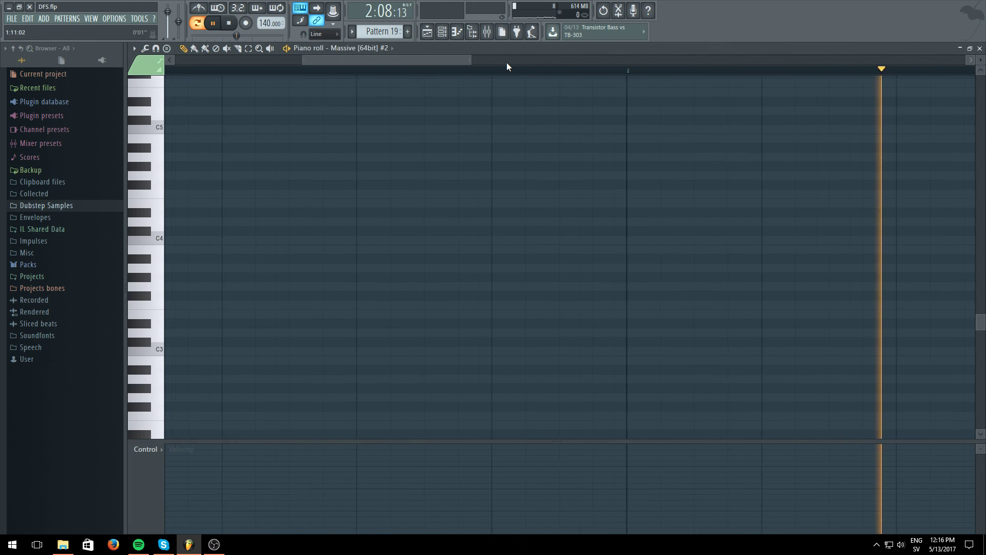
scroll(512, 73, down, 3)
drag(568, 171, 308, 405)
drag(410, 253, 175, 249)
- Place Pattern 19 on Track 12 at bars 35 and 39, and play the drop from bar 35
click(427, 32)
click(548, 381)
click(767, 391)
click(541, 69)
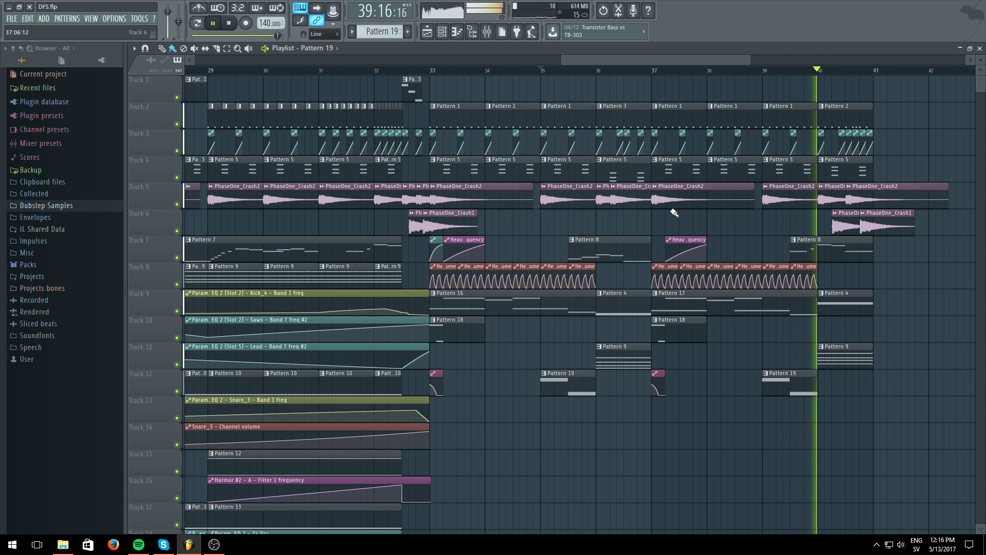
click(543, 70)
key(space)
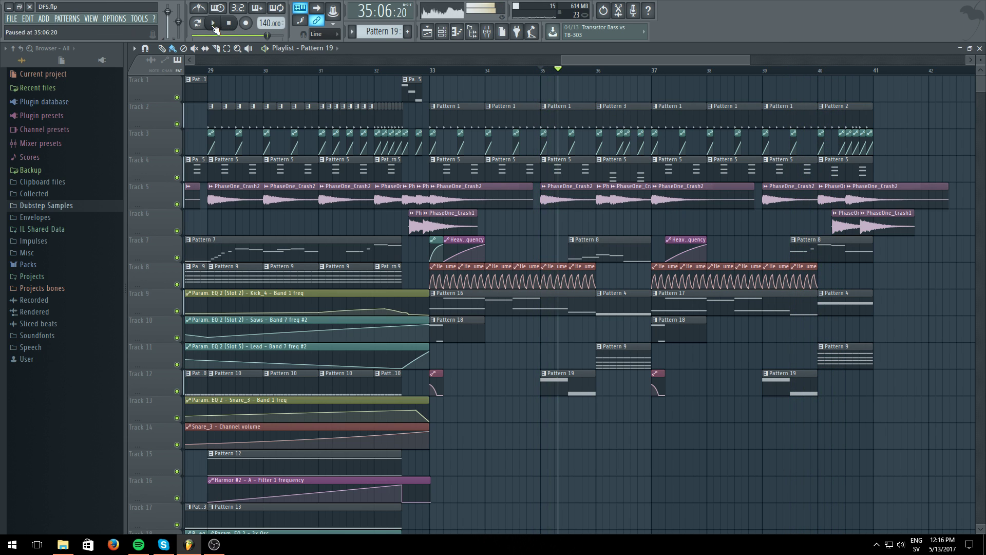
- In the second Massive channel, set OSC2 to the Groan II wavetable with the Bend -/+ mode
click(441, 31)
click(342, 332)
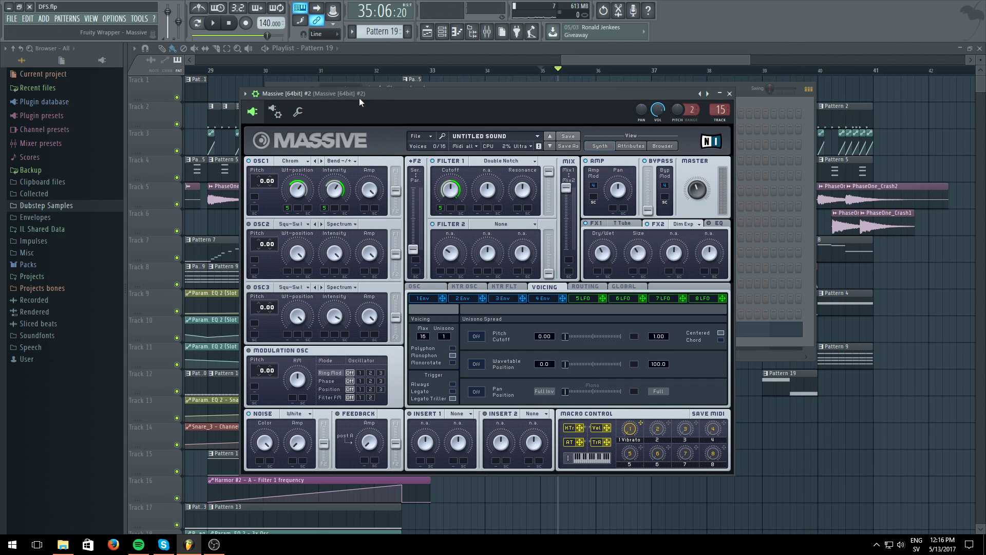
key(e)
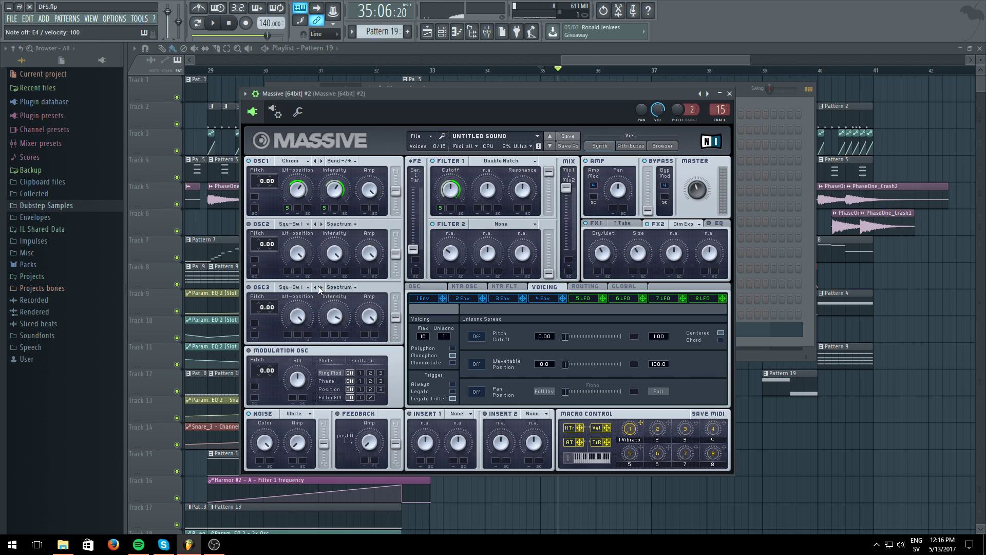
click(309, 227)
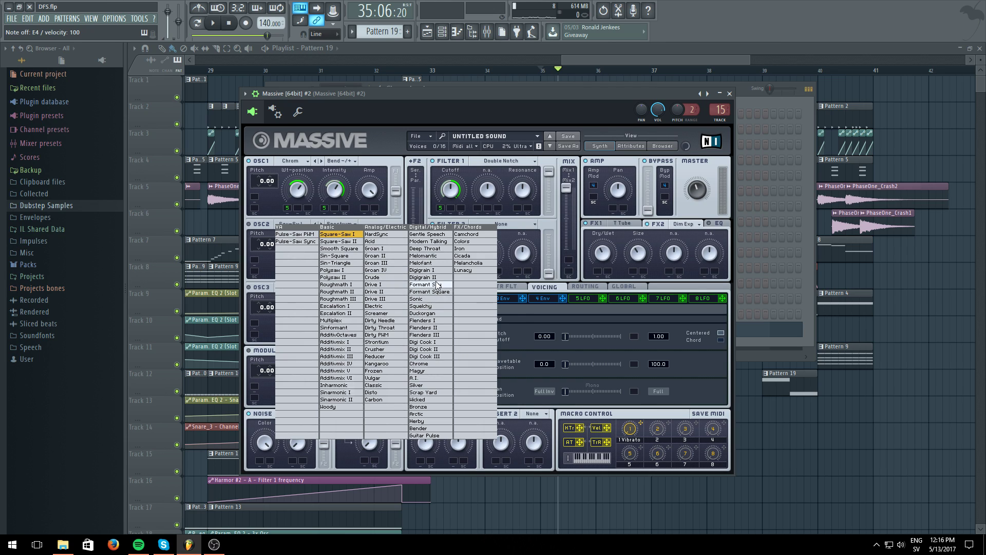
click(376, 255)
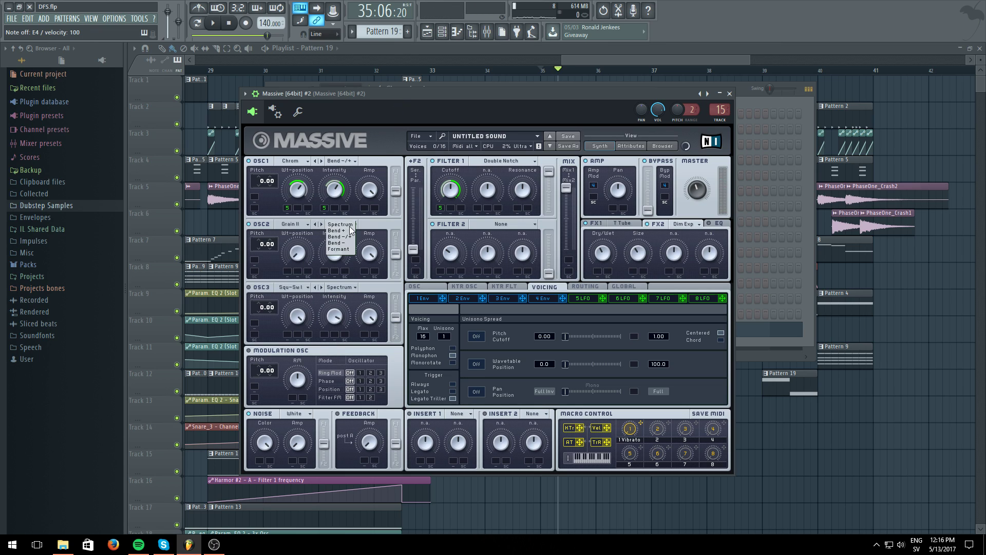
click(351, 238)
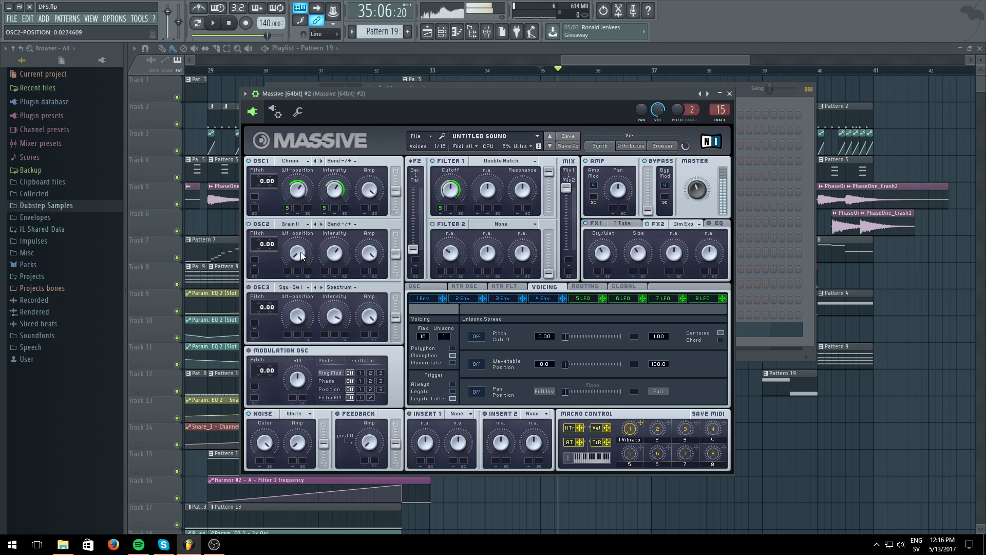
- Assign LFO 5 to modulate the OSC2 Wt-position and Intensity, and audition the sound with a few notes
drag(291, 181, 292, 172)
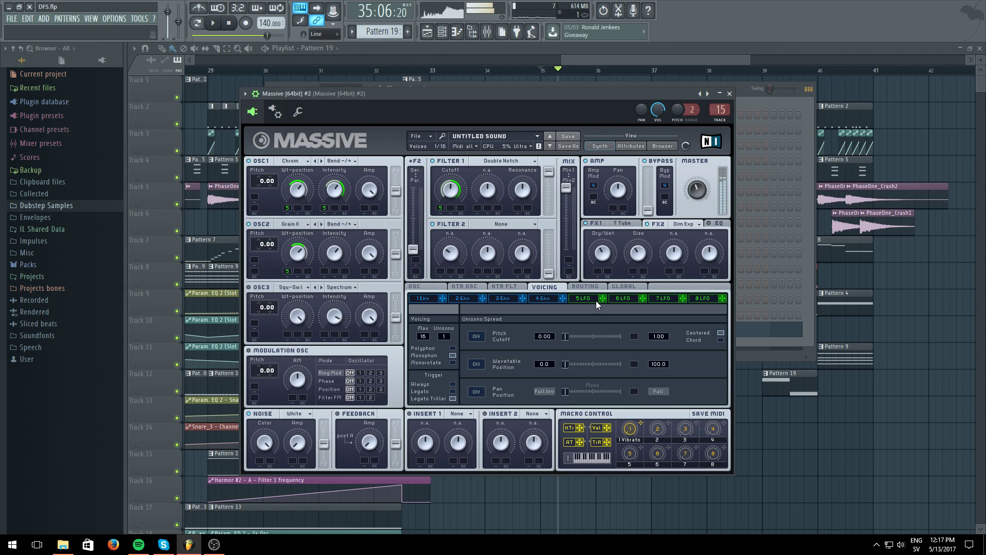
drag(601, 298, 396, 278)
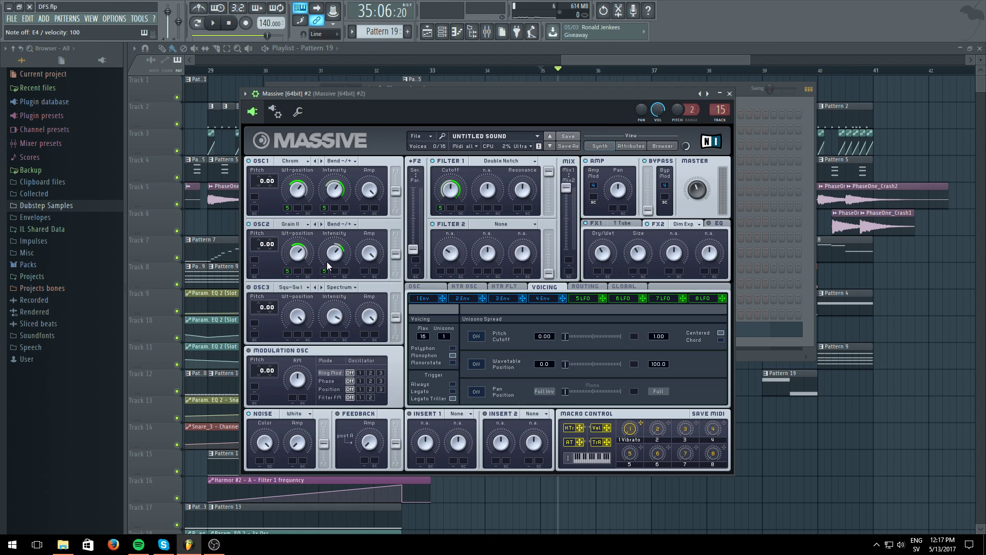
key(c)
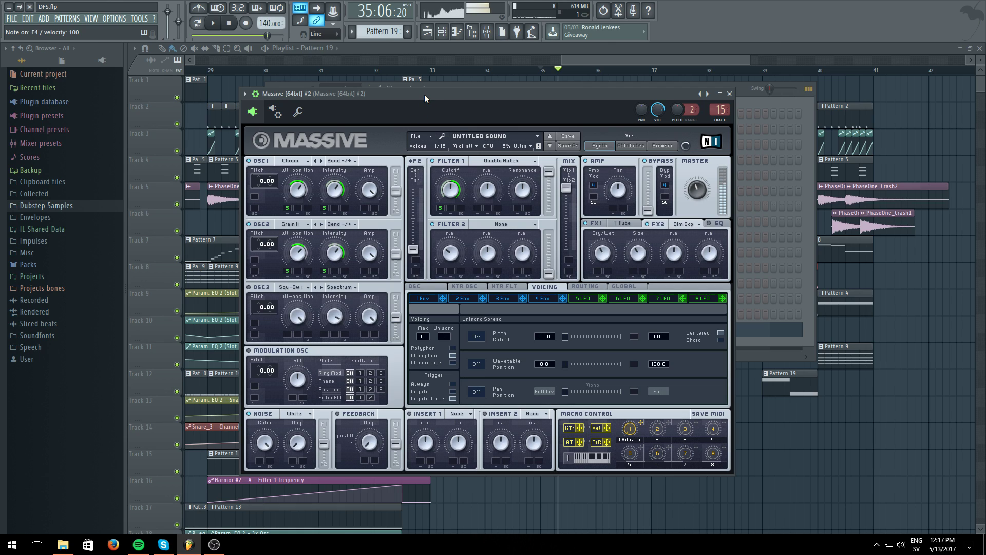
key(v)
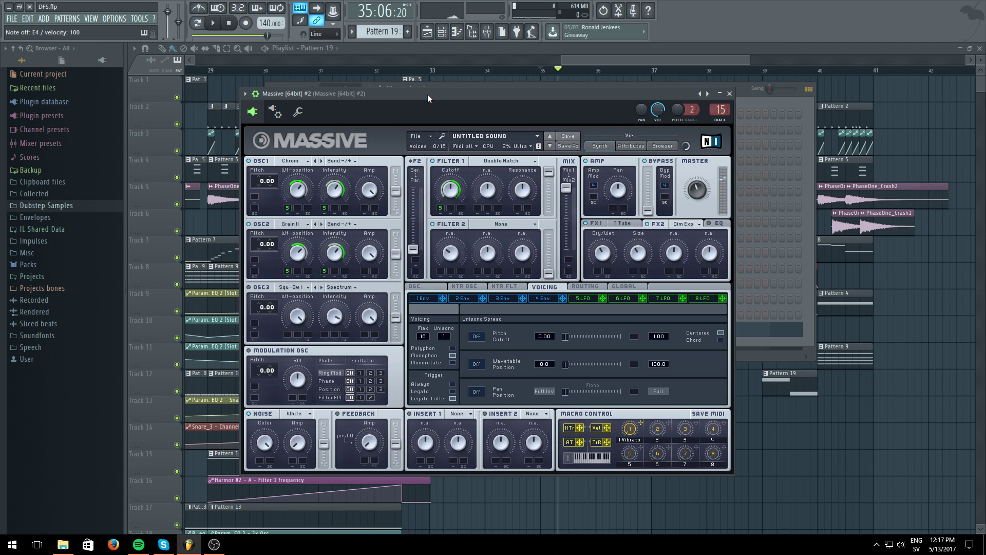
- Set the OSC2 pitch to -12.00 in the second Massive channel and play the drop
key(c)
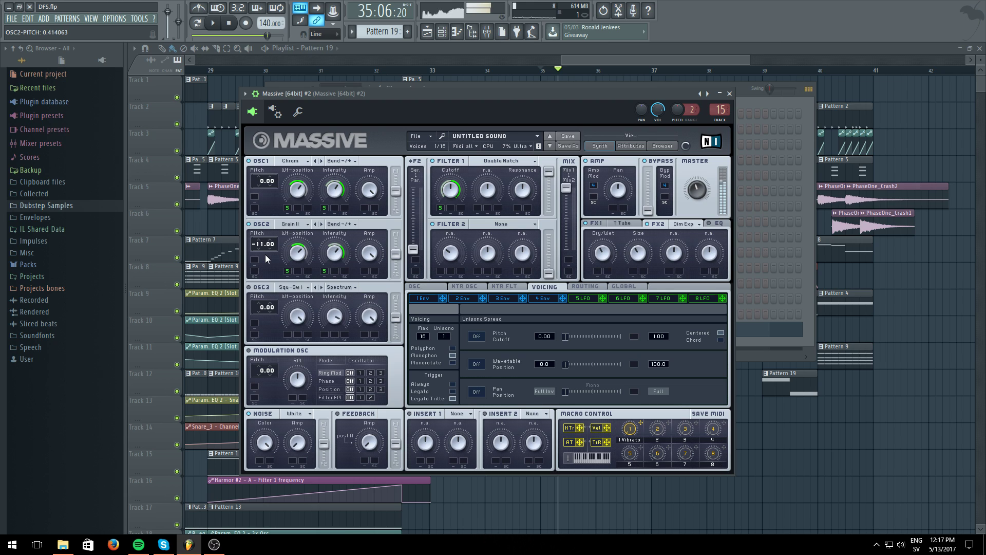
click(496, 55)
key(space)
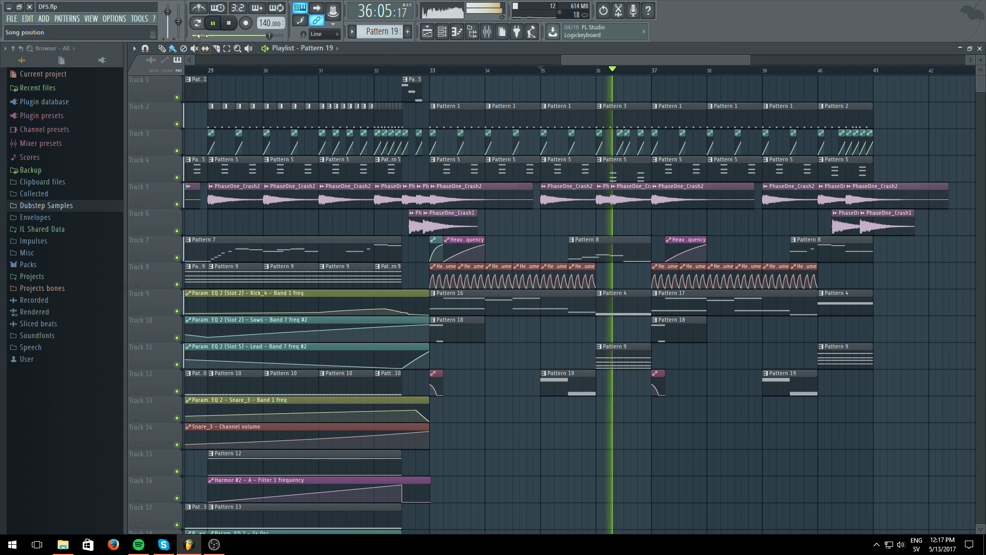
- Transpose both second-Massive notes in Pattern 19 up one octave to B4 and G4, and play the song to check them
key(l)
key(F6)
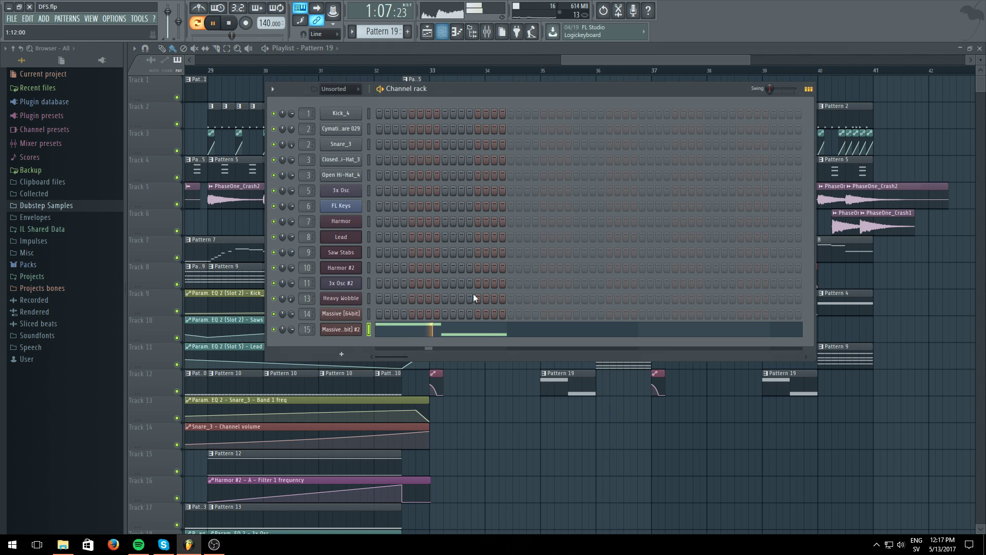
click(467, 330)
key(space)
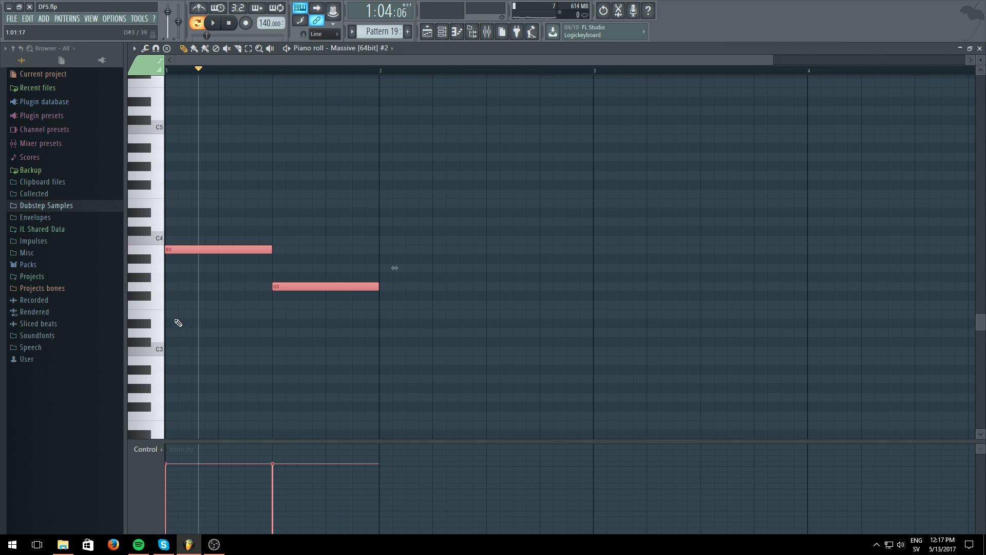
drag(179, 249, 146, 138)
key(space)
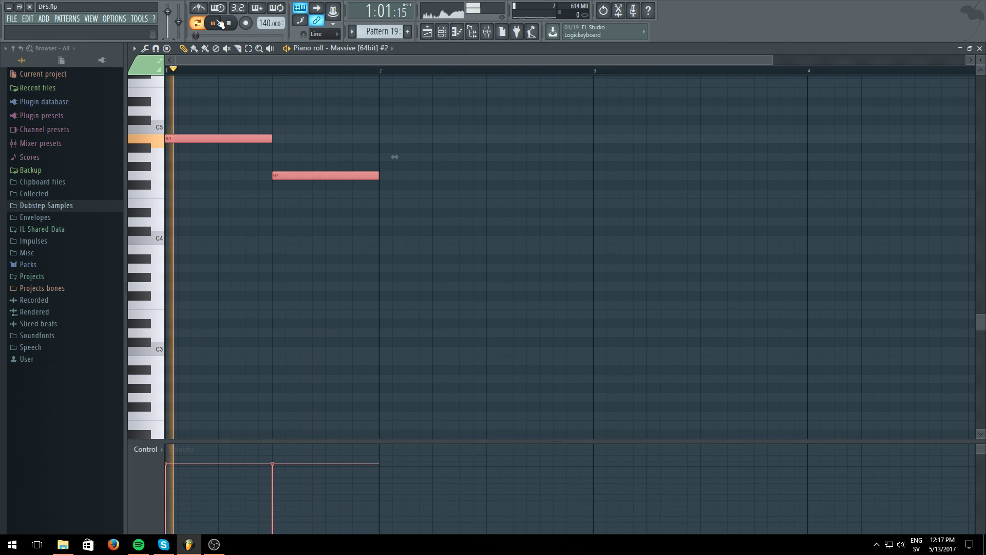
key(F5)
key(l)
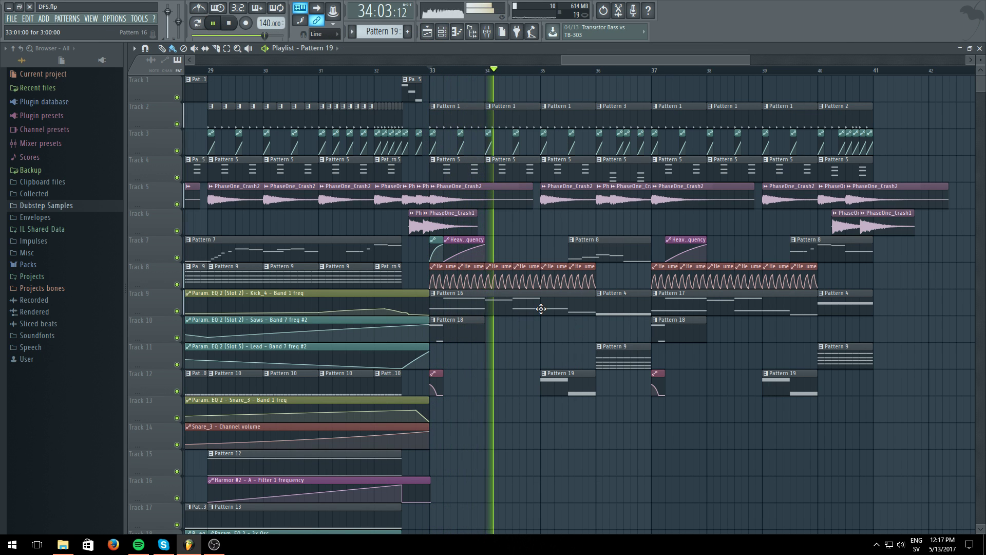
- Check the bass notes in Pattern 16 and add a half-bar E4 note at bar 2 of the second Massive's Pattern 19 part
click(573, 315)
click(198, 23)
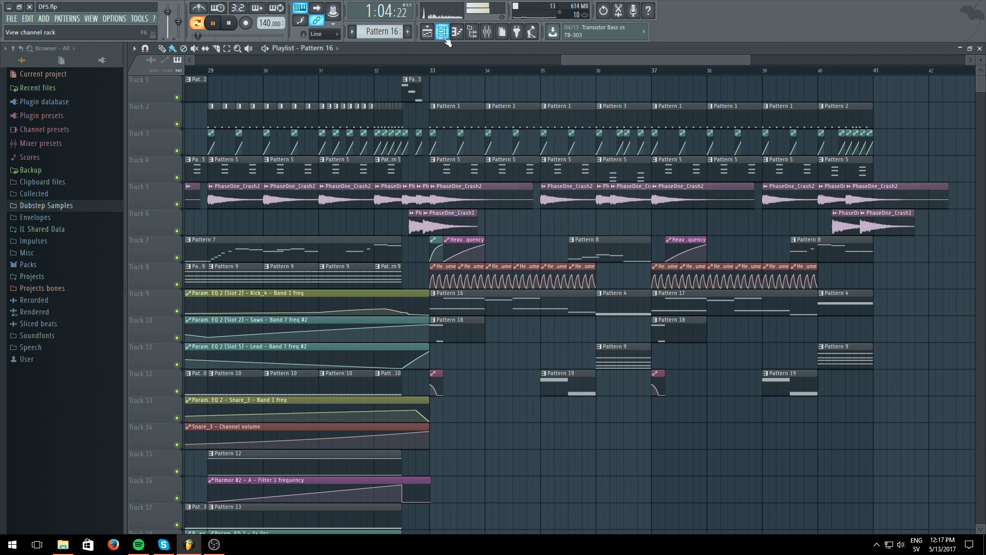
click(442, 31)
click(532, 269)
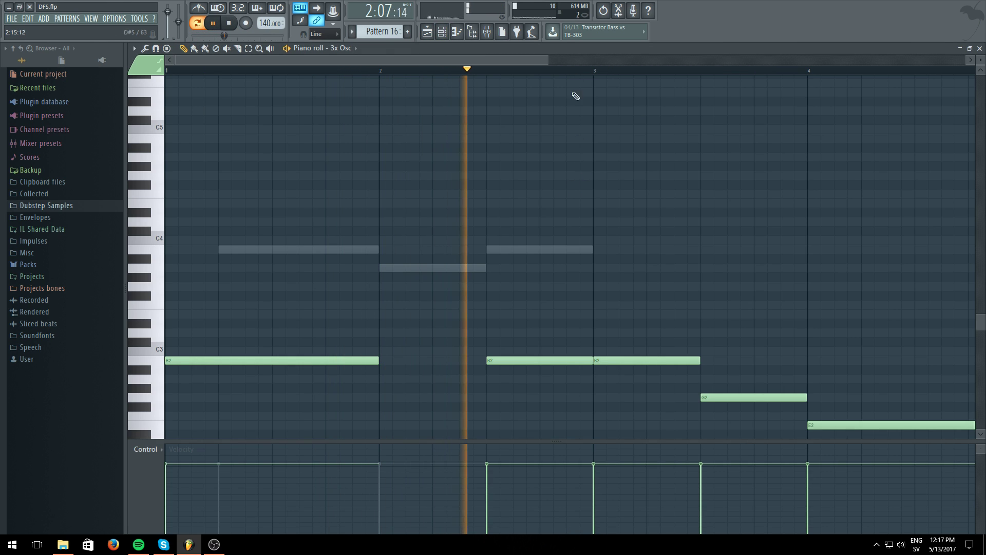
click(427, 31)
click(441, 32)
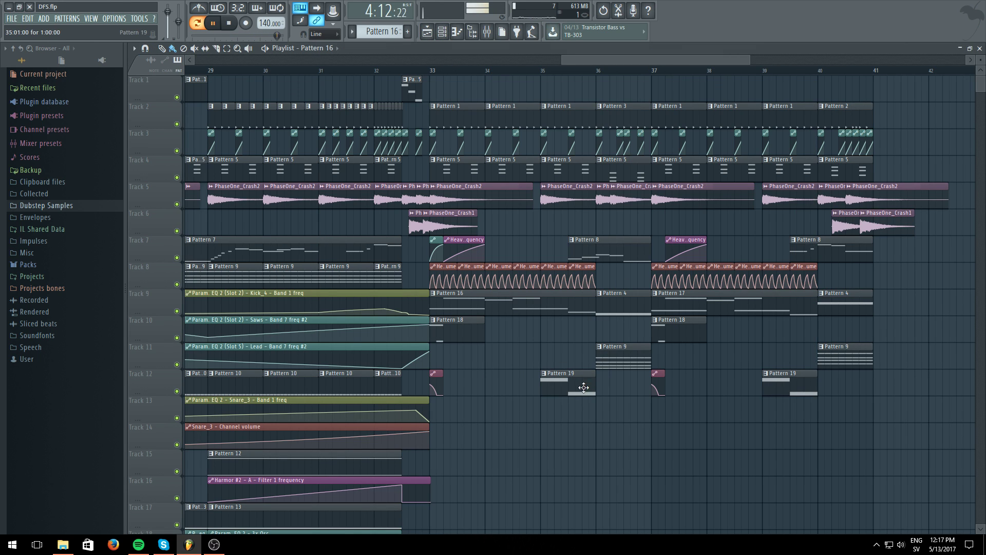
click(442, 32)
click(571, 330)
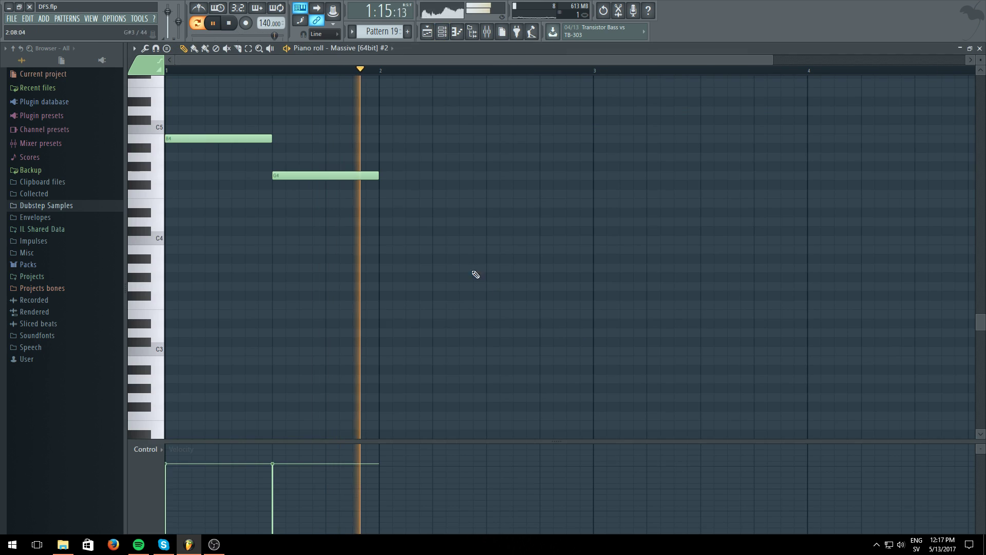
click(403, 212)
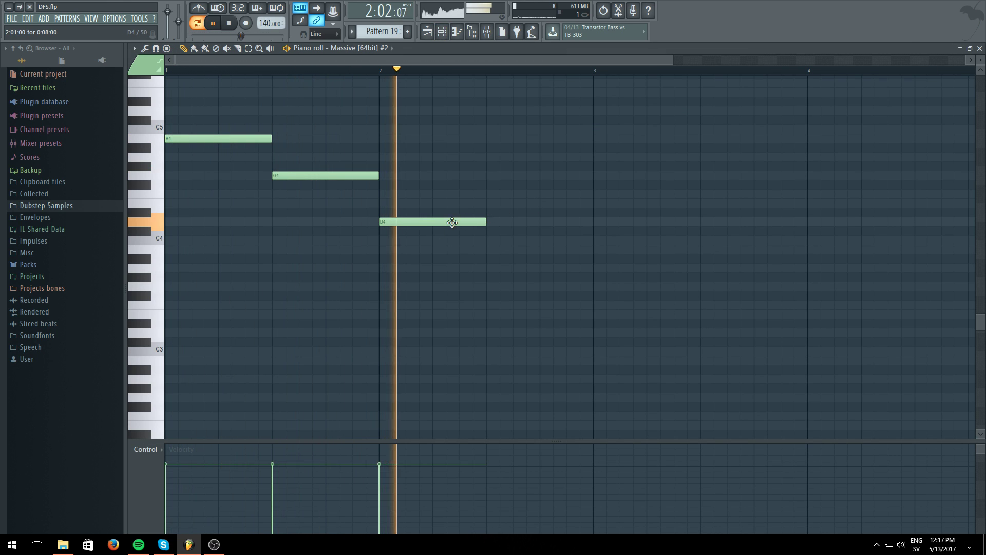
drag(440, 205, 407, 205)
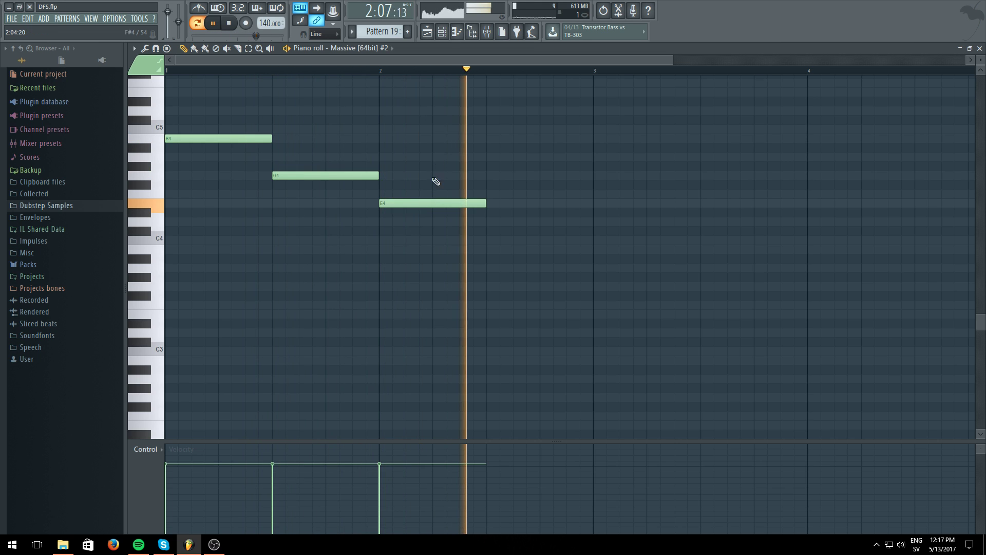
- Check Pattern 4's notes, lengthen the E4 note in Pattern 19 to a full bar, and play the song from bar 35
click(426, 33)
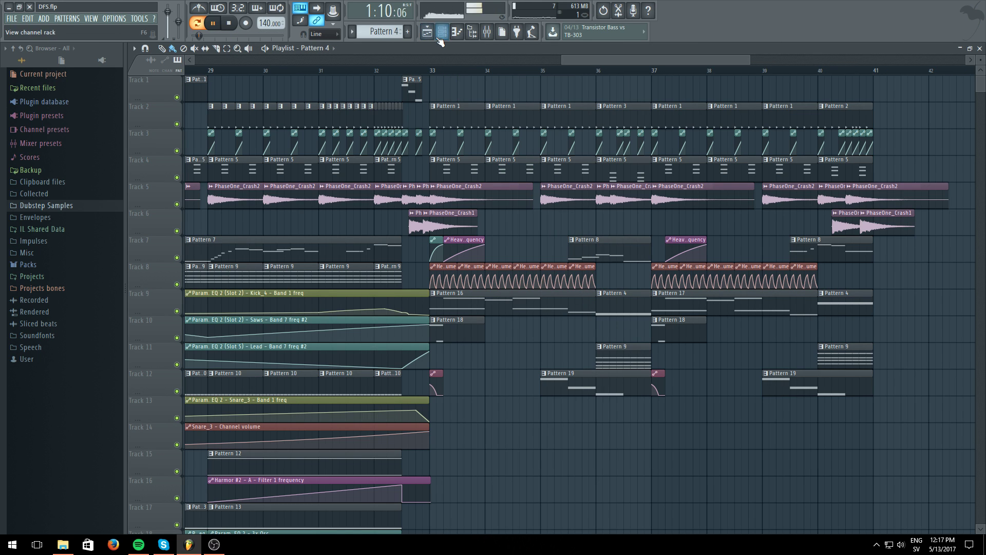
click(441, 31)
click(482, 203)
scroll(459, 72, down, 3)
click(427, 34)
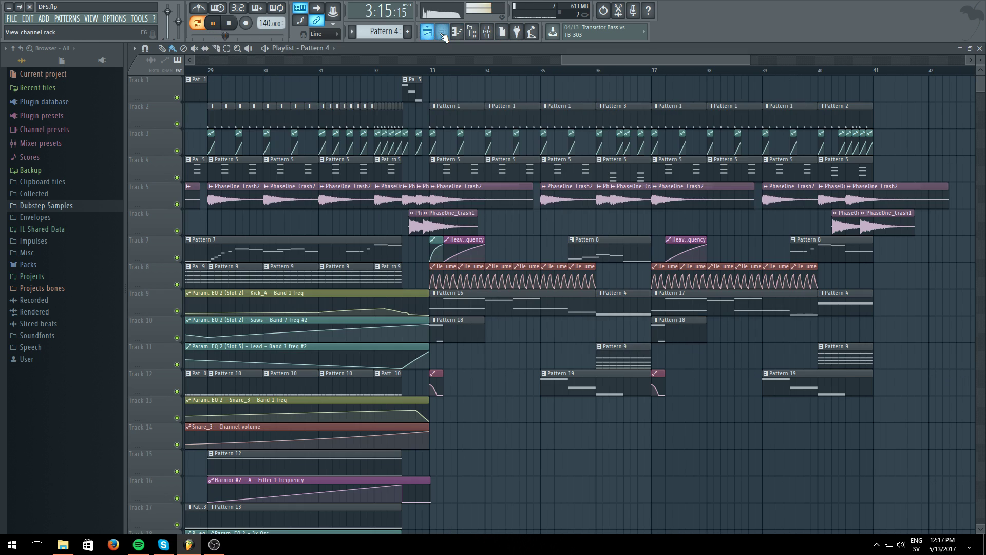
click(441, 32)
click(442, 32)
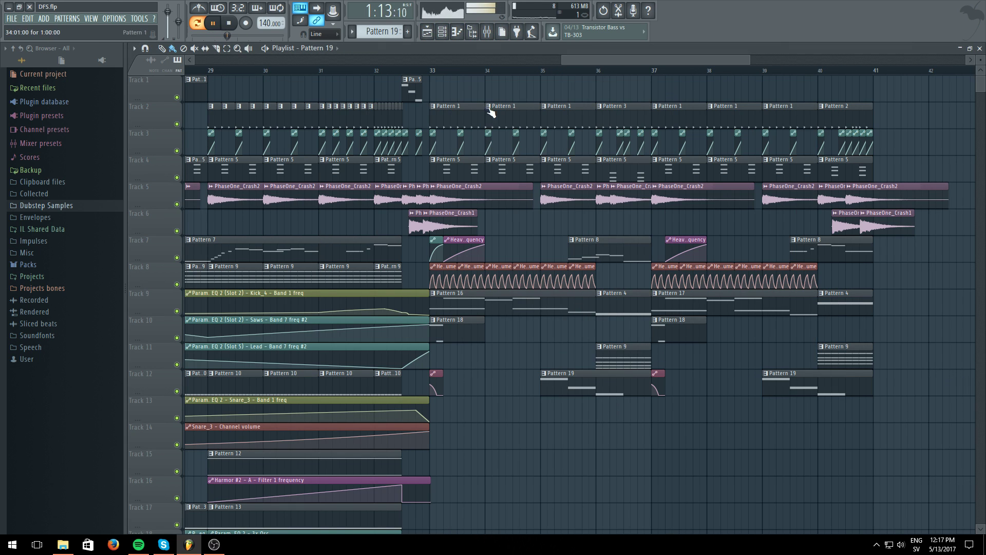
click(441, 32)
click(583, 310)
drag(300, 203, 358, 202)
click(427, 32)
click(541, 71)
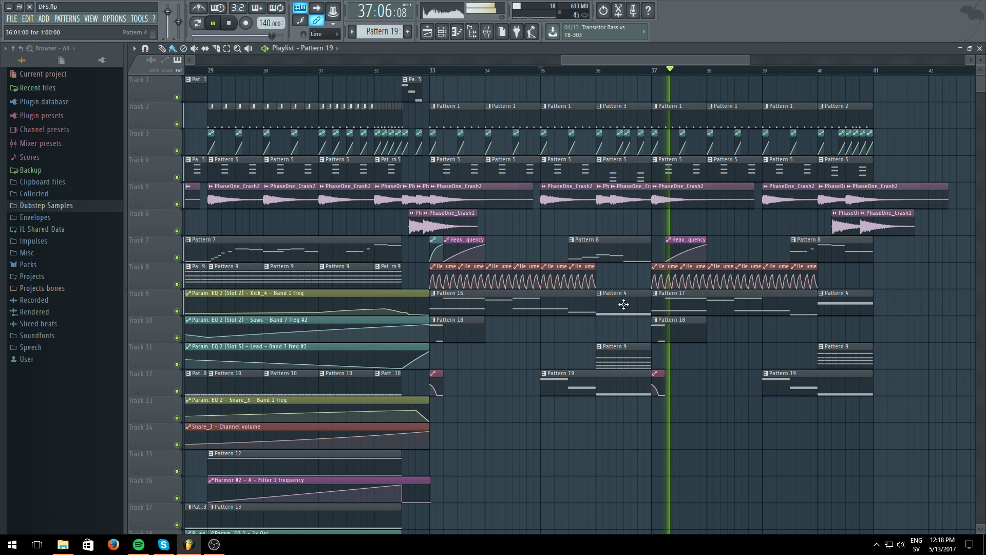
- Load Fruity Parametric EQ 2 into the first effect slot of the second Massive's mixer track while Pattern 19 plays
key(l)
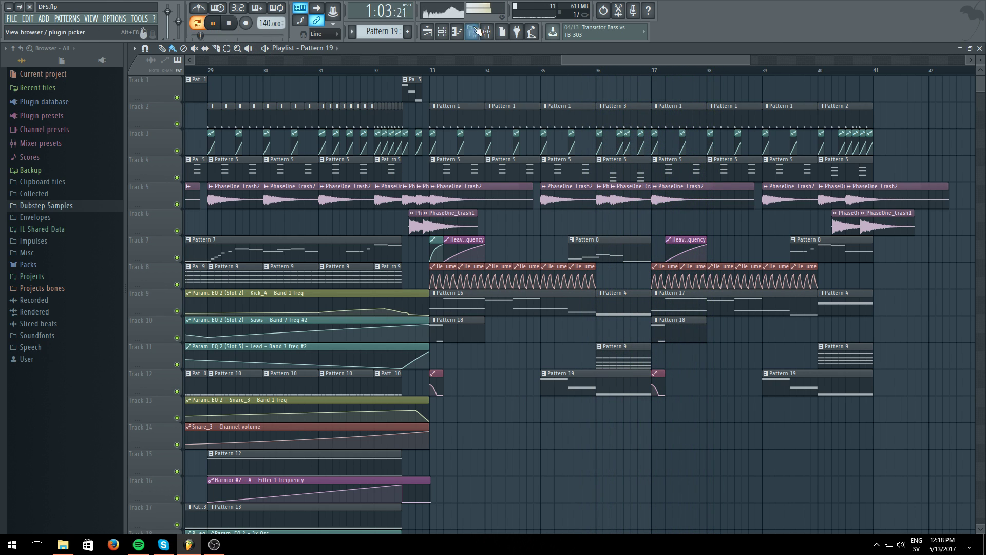
click(485, 31)
click(898, 149)
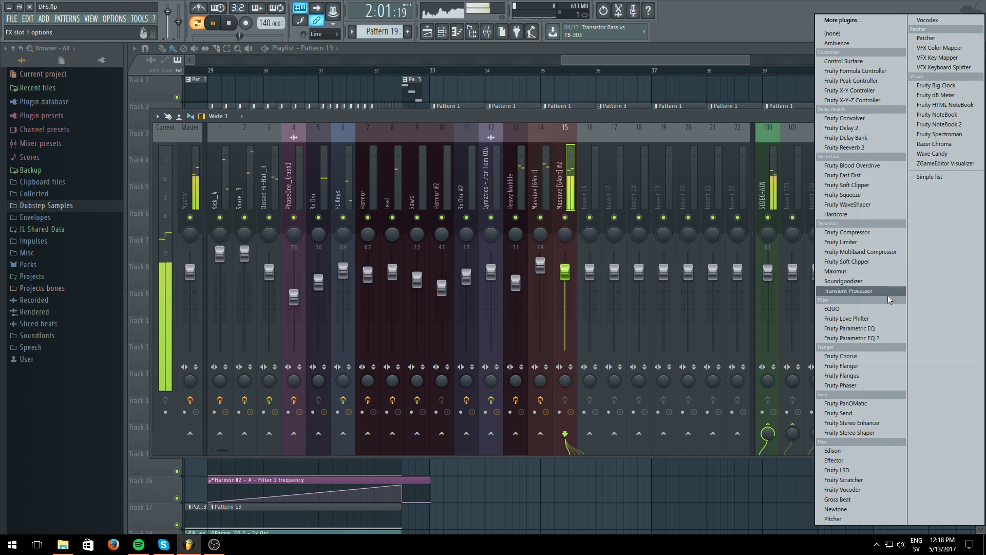
click(883, 341)
- Change EQ band 1 to a high pass, raise its cutoff frequency, and adjust the middle EQ bands
right_click(180, 179)
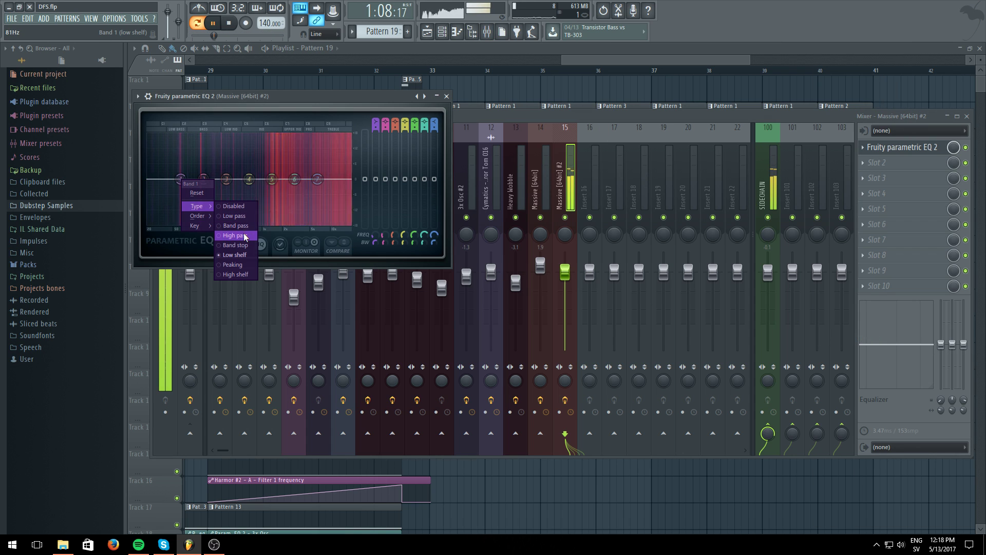
click(234, 233)
click(223, 216)
drag(180, 179, 204, 180)
drag(294, 179, 295, 181)
drag(226, 179, 320, 176)
- Load Fruity Compressor into the second effect slot of the same mixer track, and play the drop from bar 35
click(884, 163)
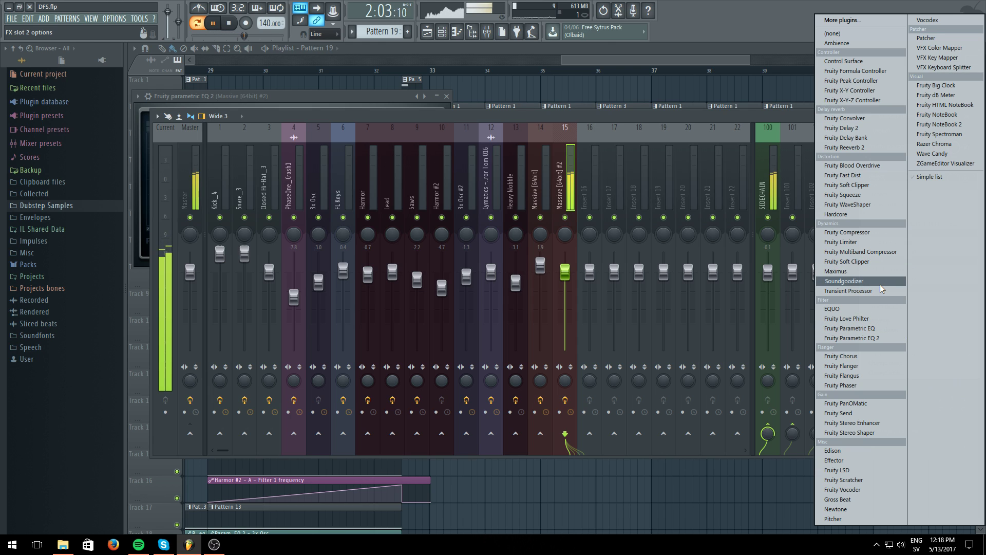
click(868, 232)
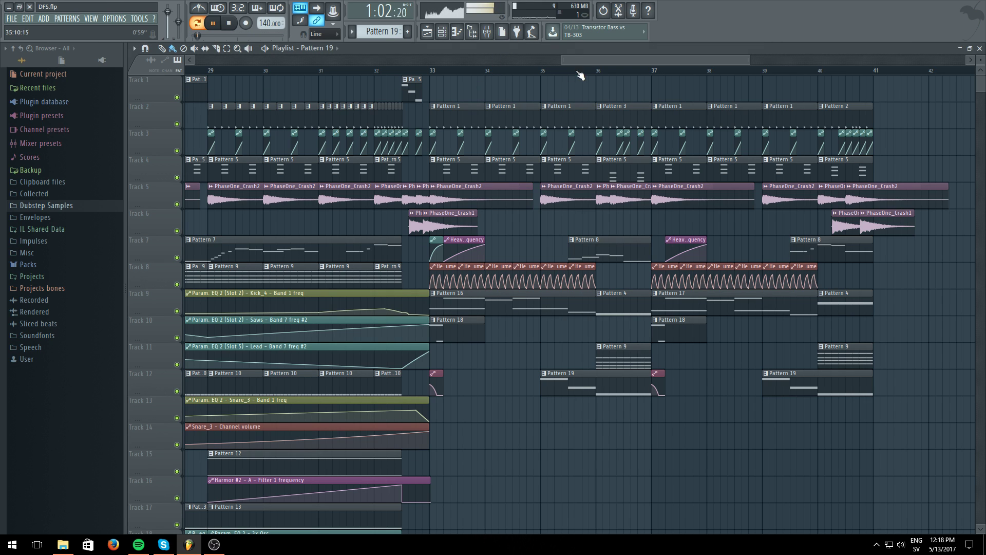
click(599, 72)
click(538, 72)
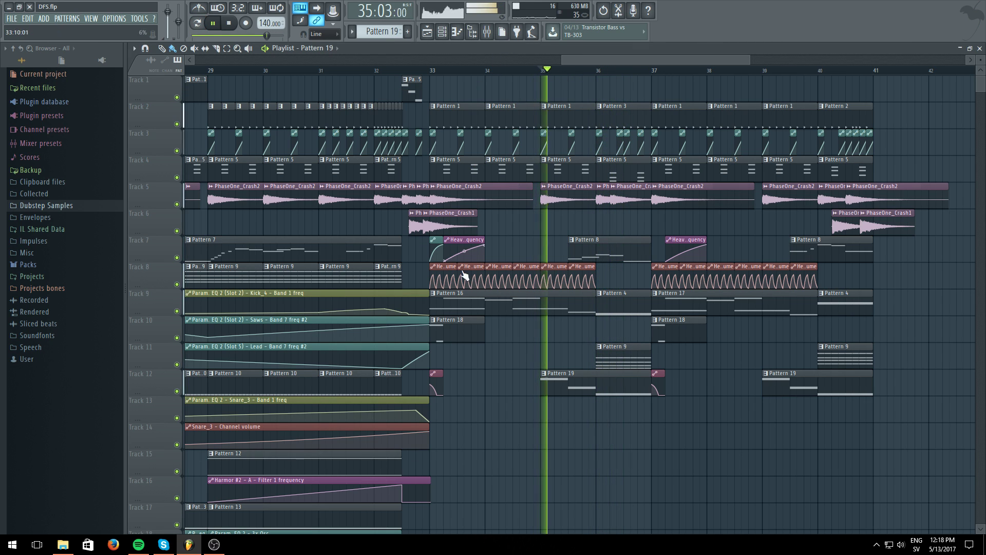
key(space)
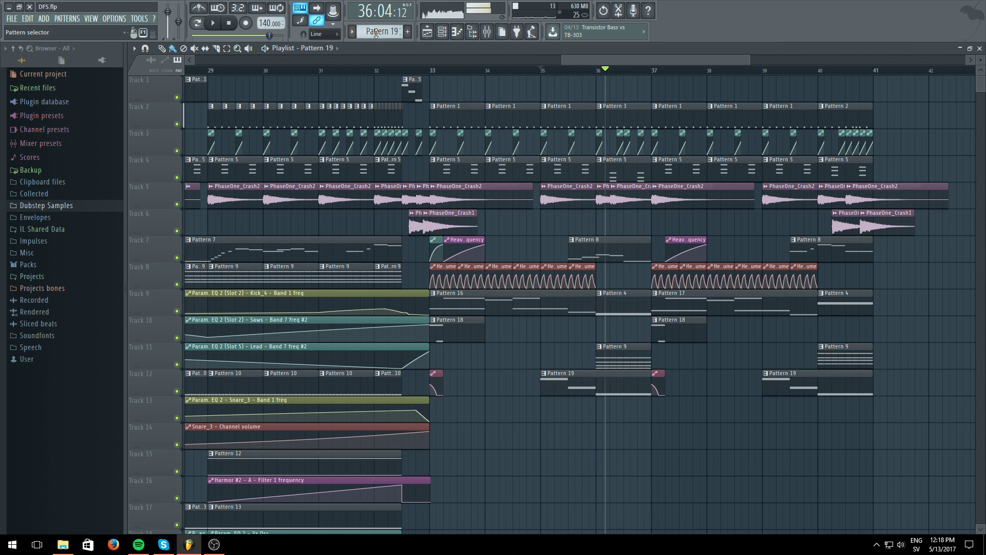
- Review the Pattern 19 notes and the LFO 5 settings of the second Massive channel while listening to the drop
click(442, 31)
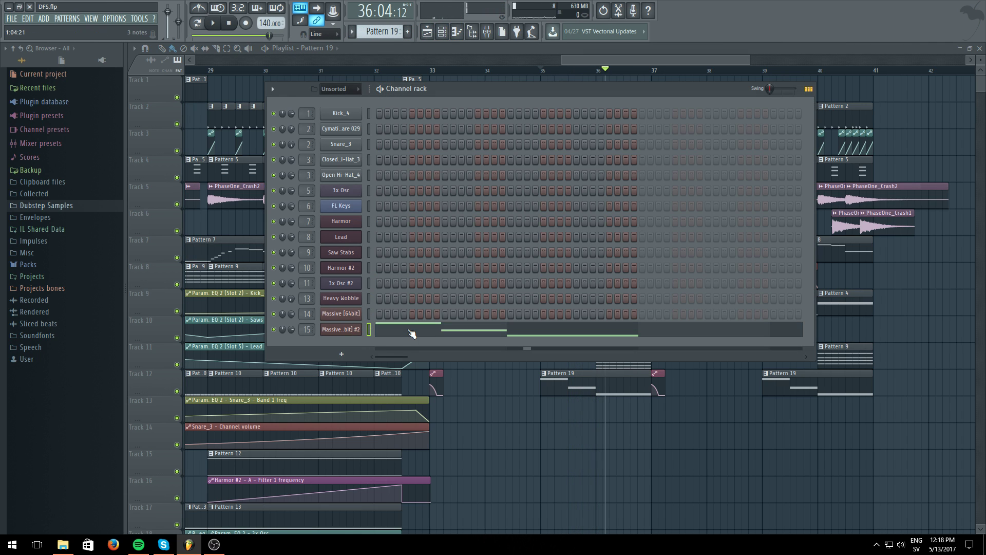
click(412, 334)
click(440, 34)
click(430, 34)
click(441, 33)
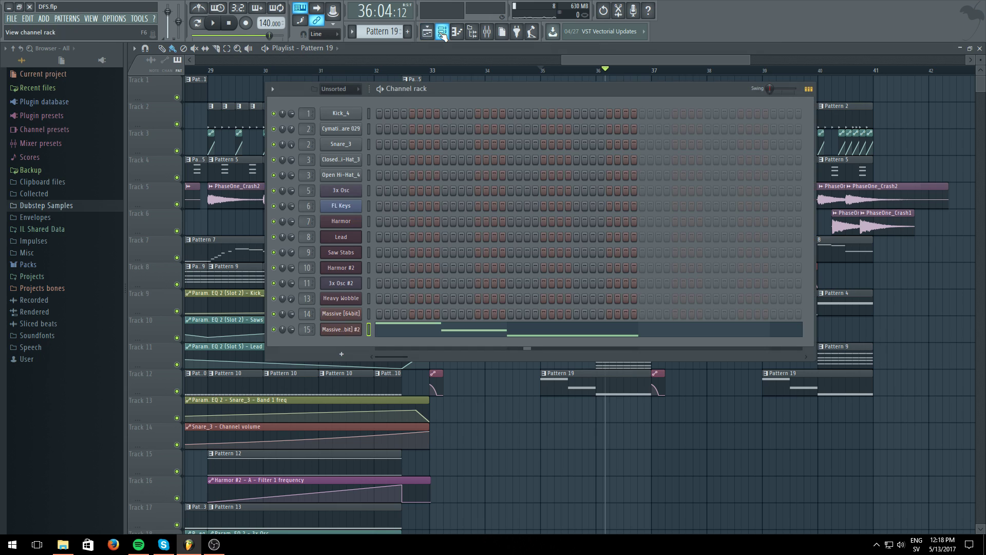
click(344, 329)
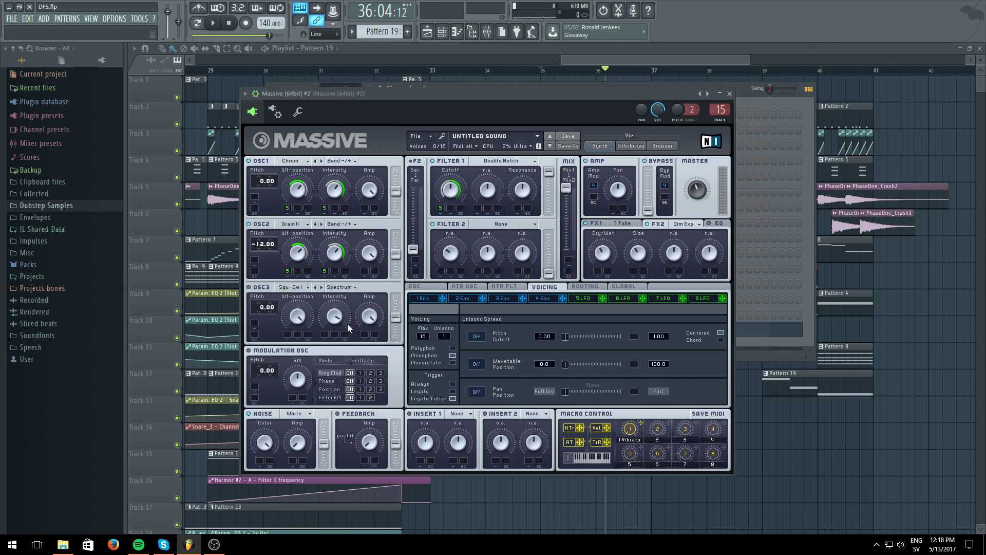
click(583, 299)
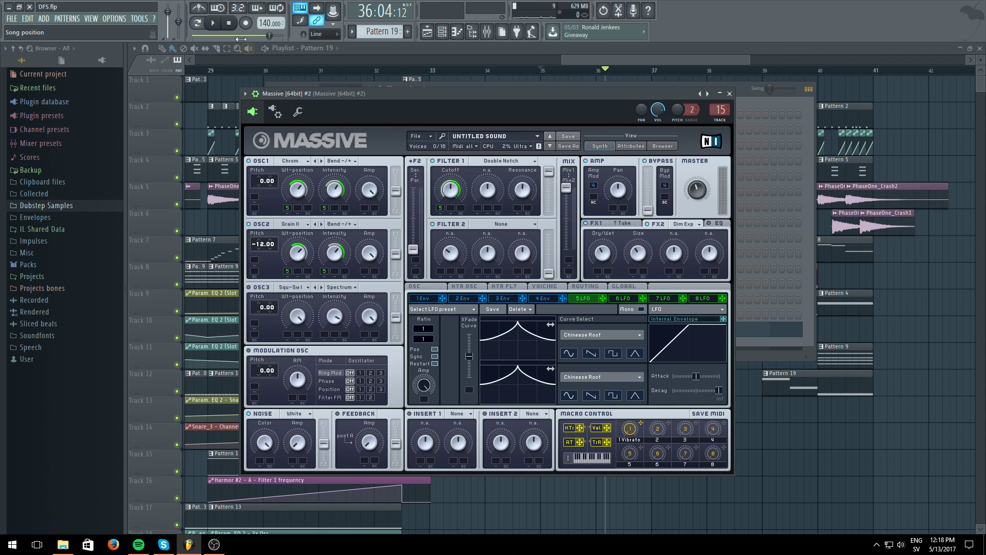
click(215, 25)
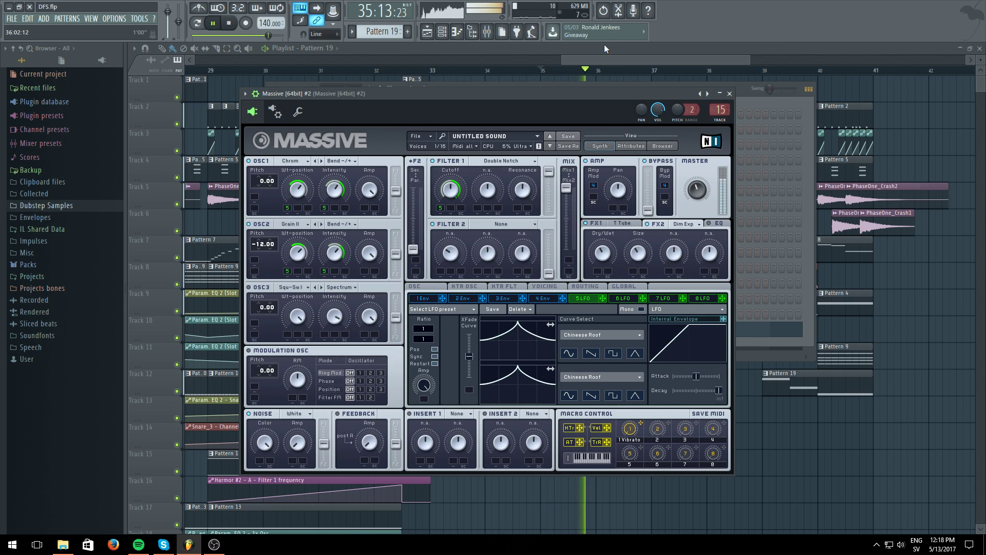
click(611, 46)
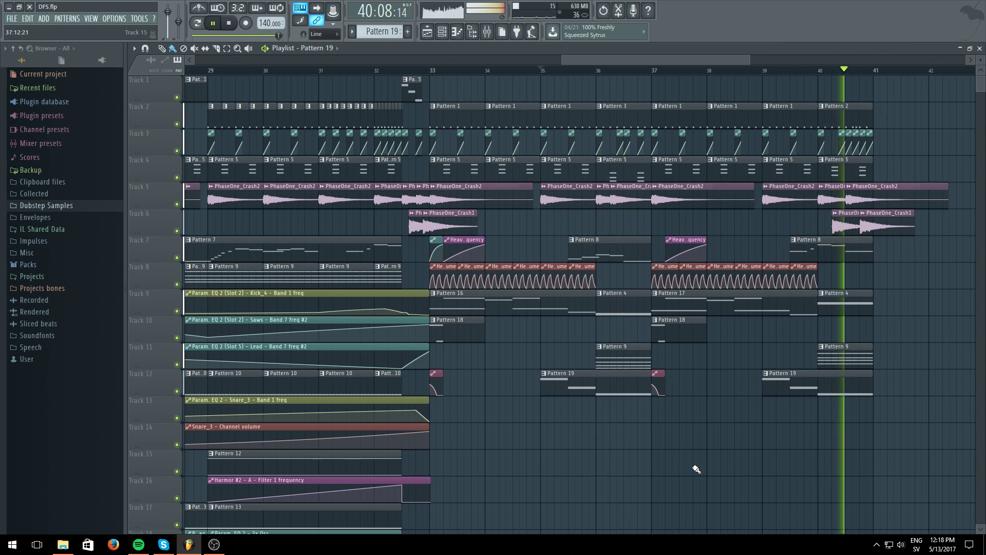
- Remove the stray Pattern 19 clip from Track 13 and shorten both Track 12 clips to end at about bars 36 and 40
click(862, 412)
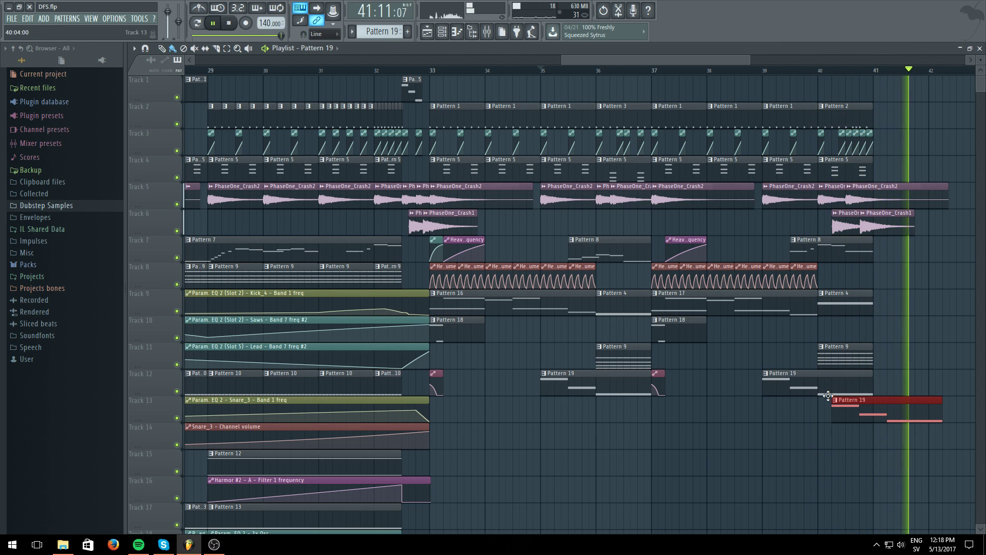
right_click(862, 412)
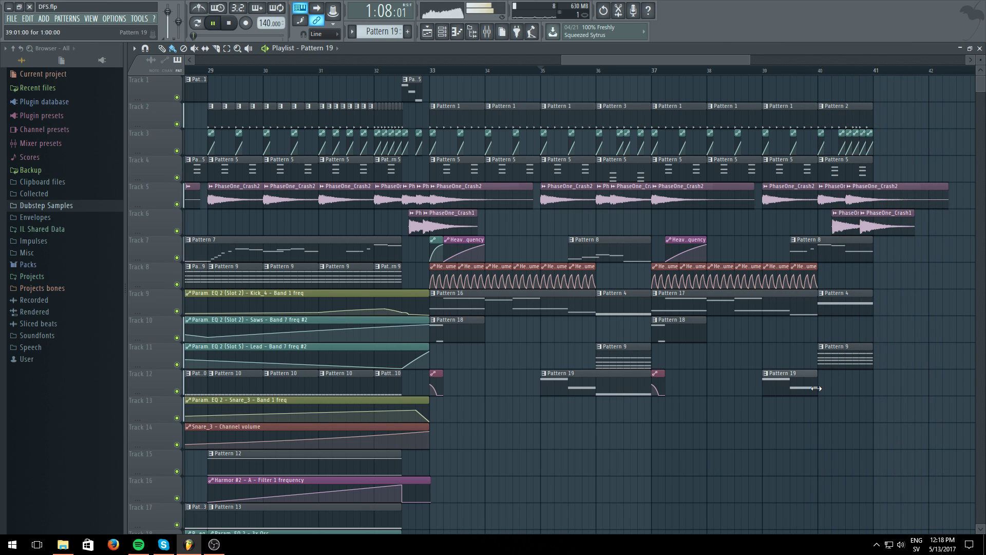
click(540, 70)
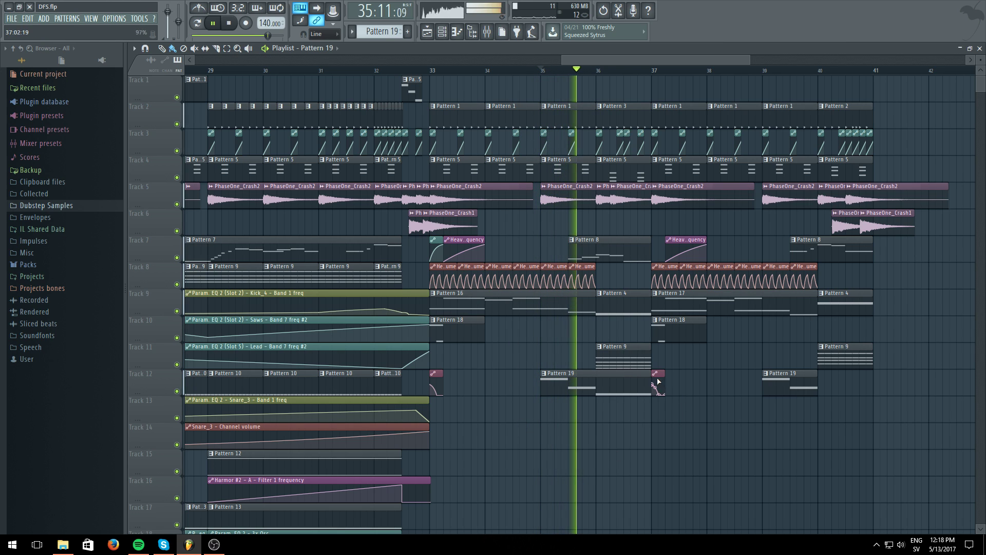
drag(650, 373, 596, 373)
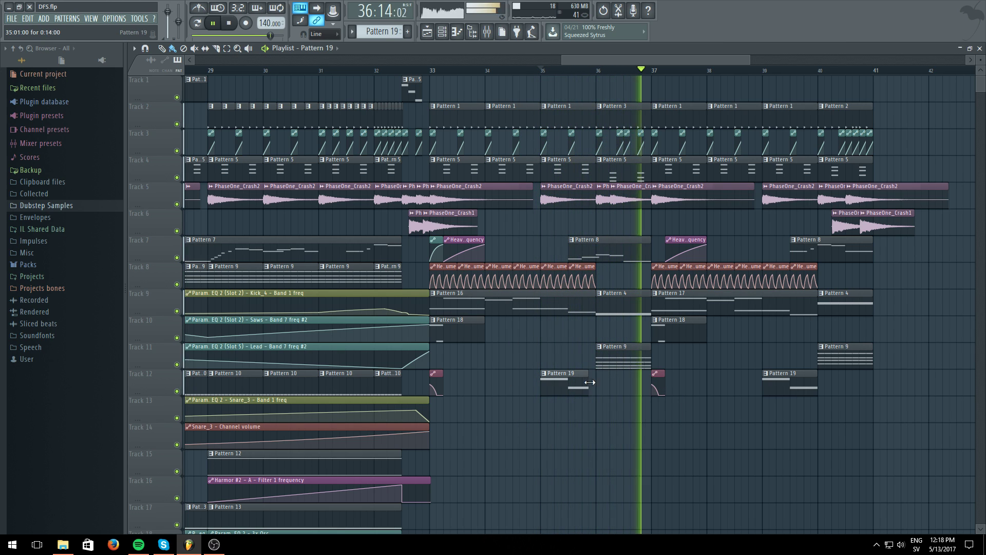
- Add a half-bar G2 note at bar 2 to the 3x Osc part of Pattern 16
click(478, 70)
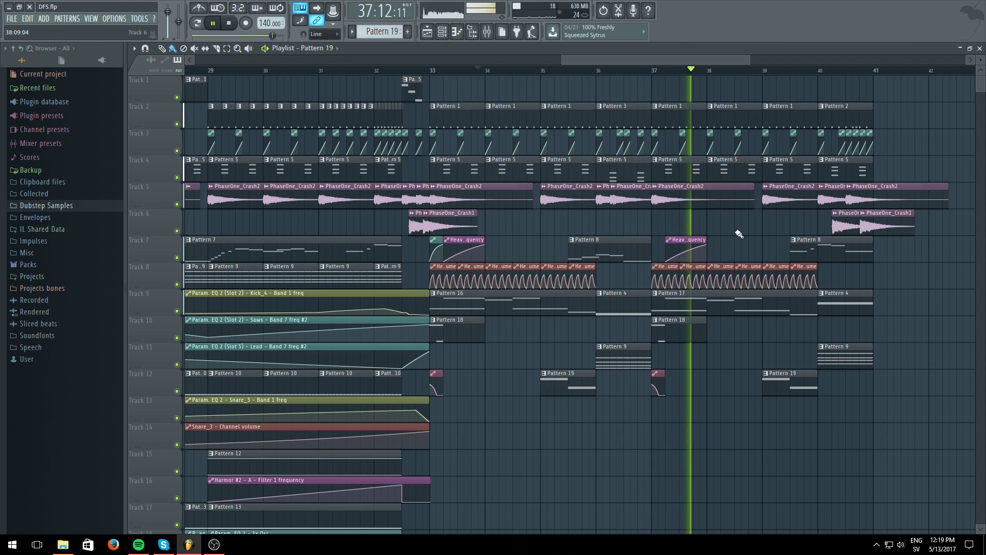
click(500, 300)
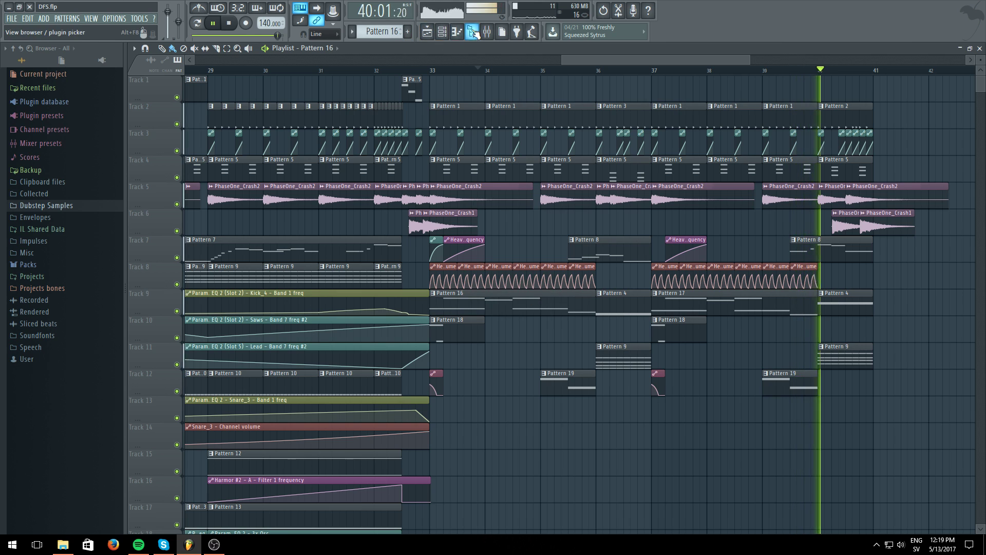
double_click(500, 299)
click(750, 96)
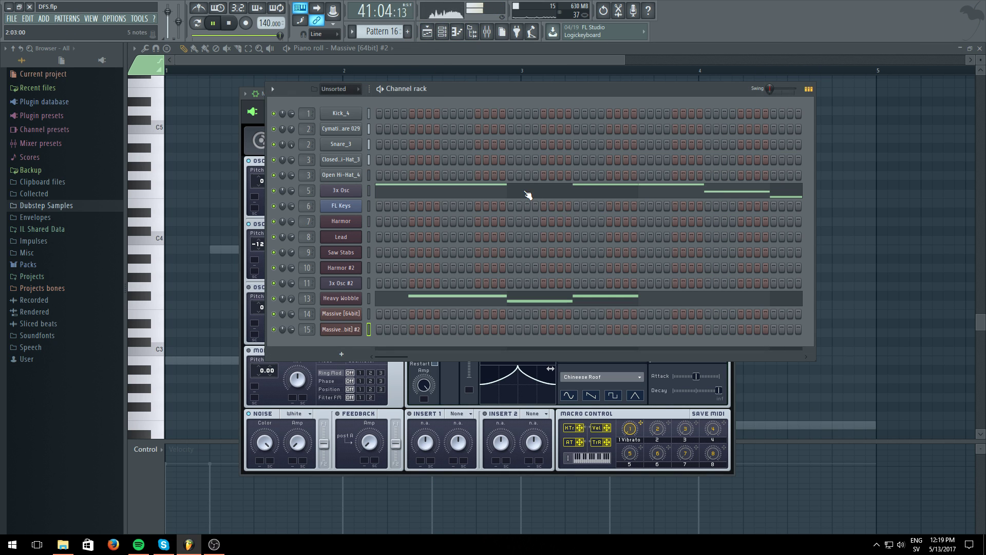
click(526, 191)
scroll(383, 311, down, 4)
click(351, 288)
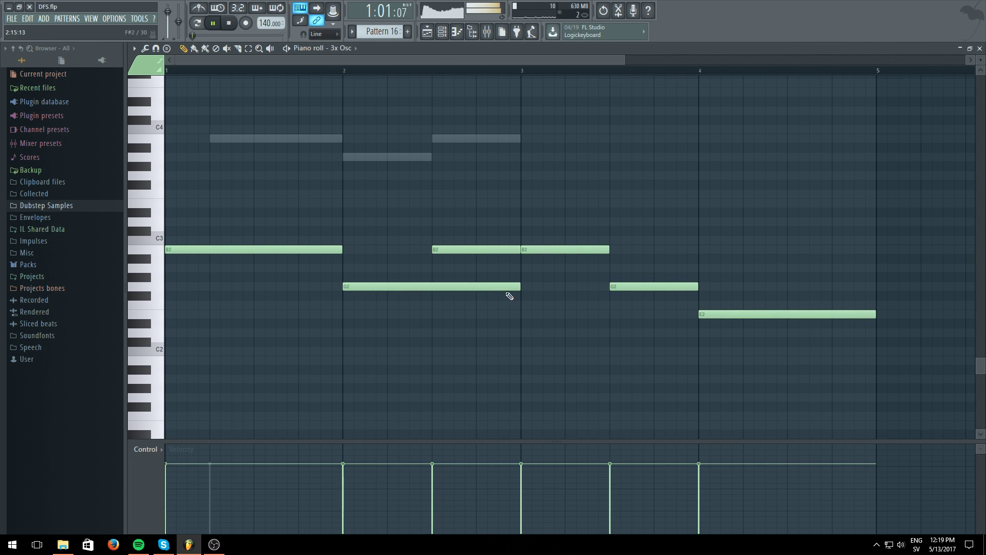
drag(520, 288, 429, 288)
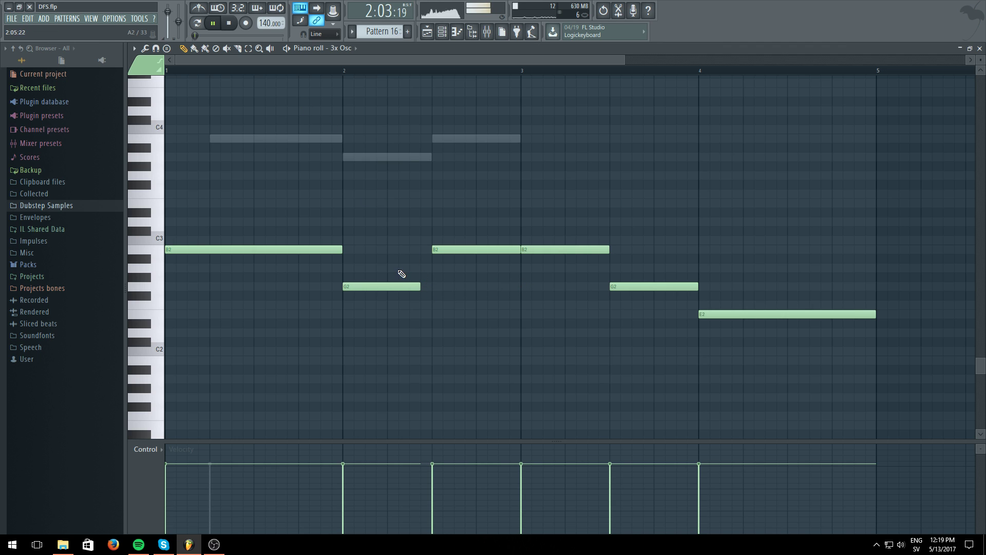
- Play Pattern 16 on its own, and play the song from bar 33 to hear the new sub note
click(198, 23)
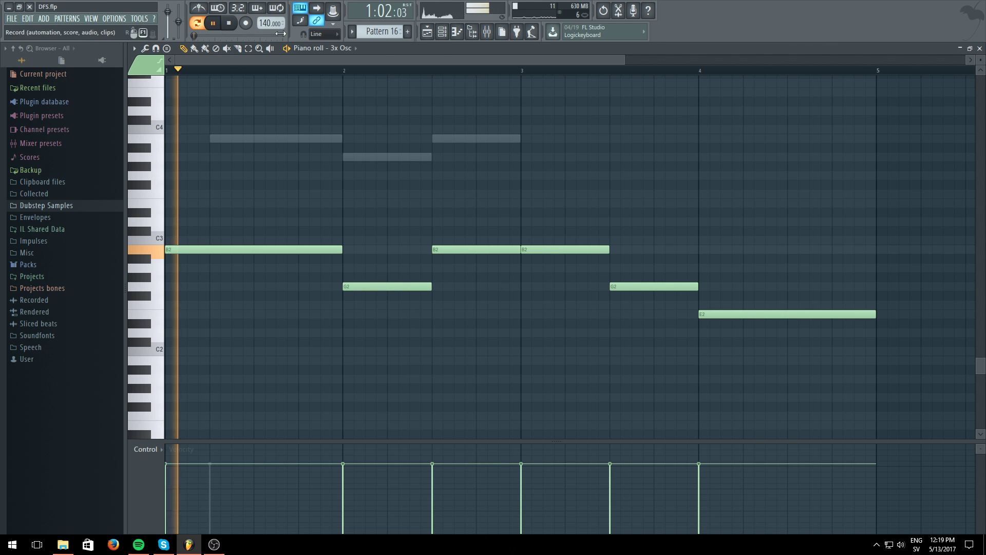
click(429, 34)
click(431, 71)
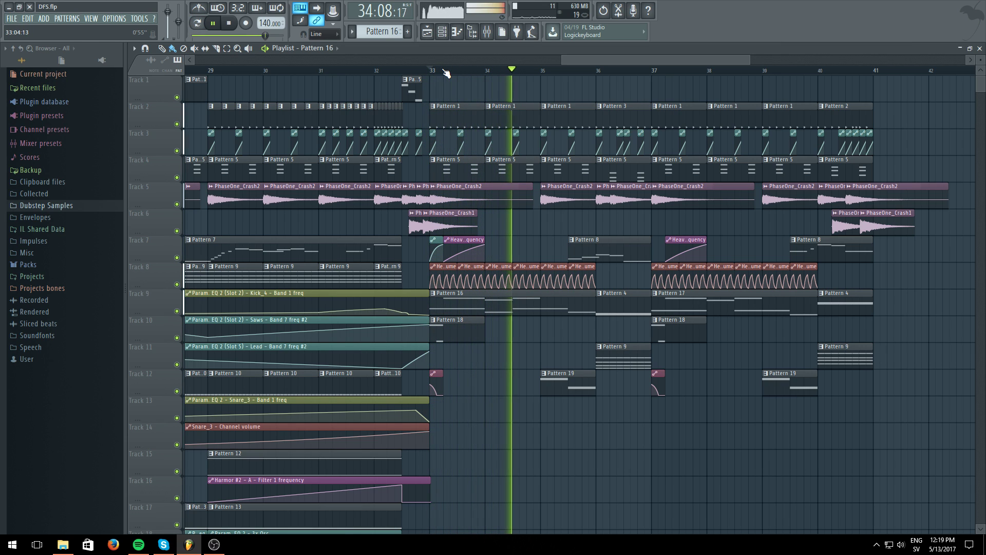
- Compare with the Heavy Wobble notes, raise the 3x Osc note at bar 2 of Pattern 16 to A2, and play from bar 34
click(441, 31)
click(455, 301)
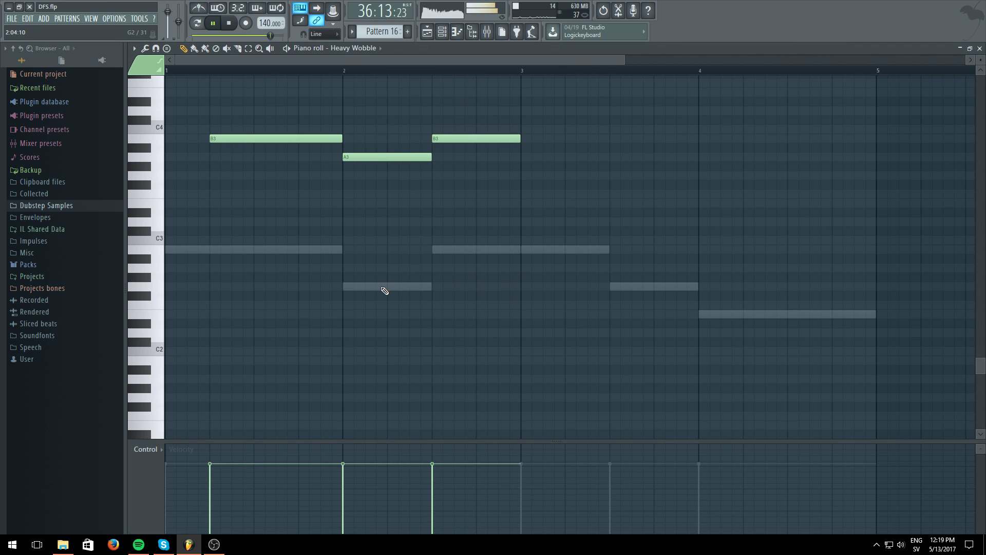
double_click(384, 291)
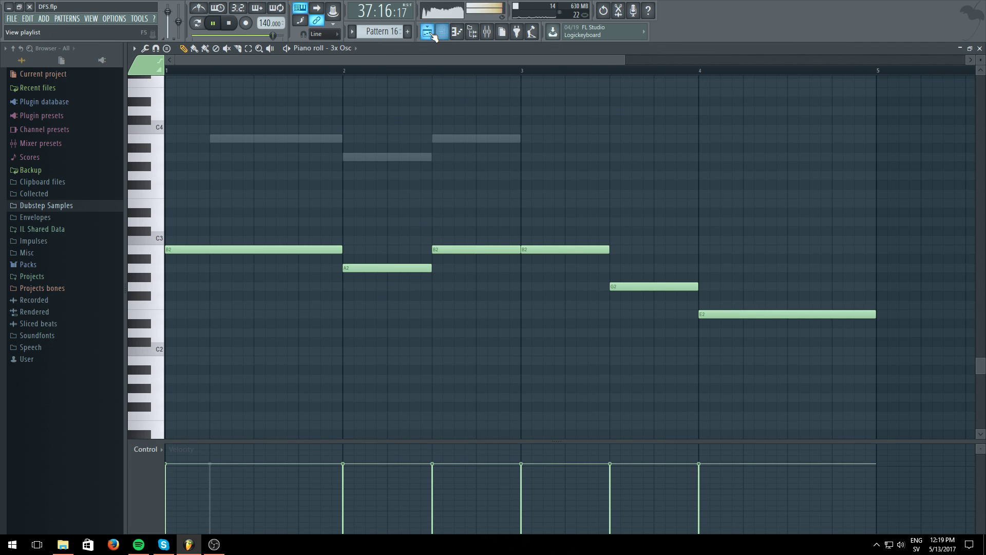
click(433, 35)
click(487, 71)
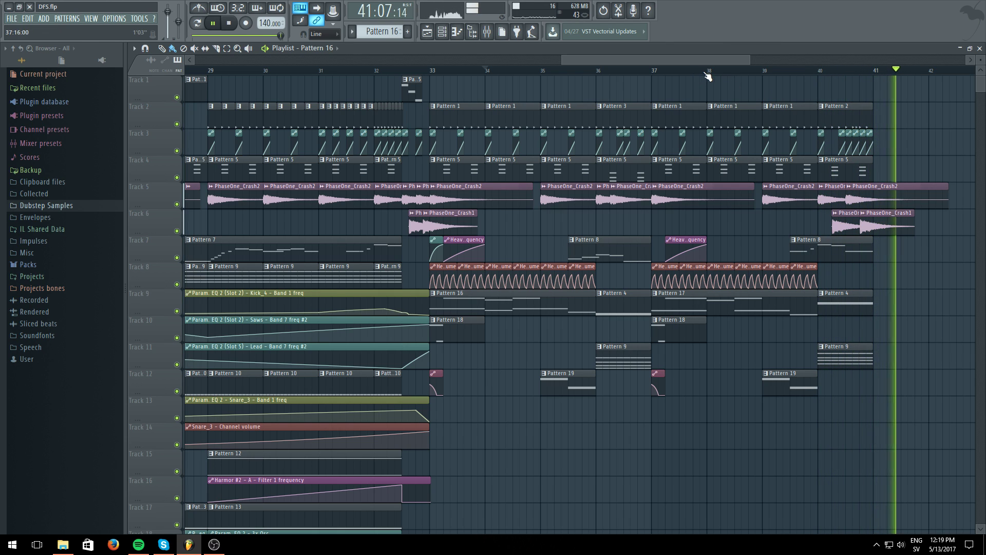
- Isolate playlist Tracks 2, 5 and 6, and play the drums and crashes from bar 35
click(547, 78)
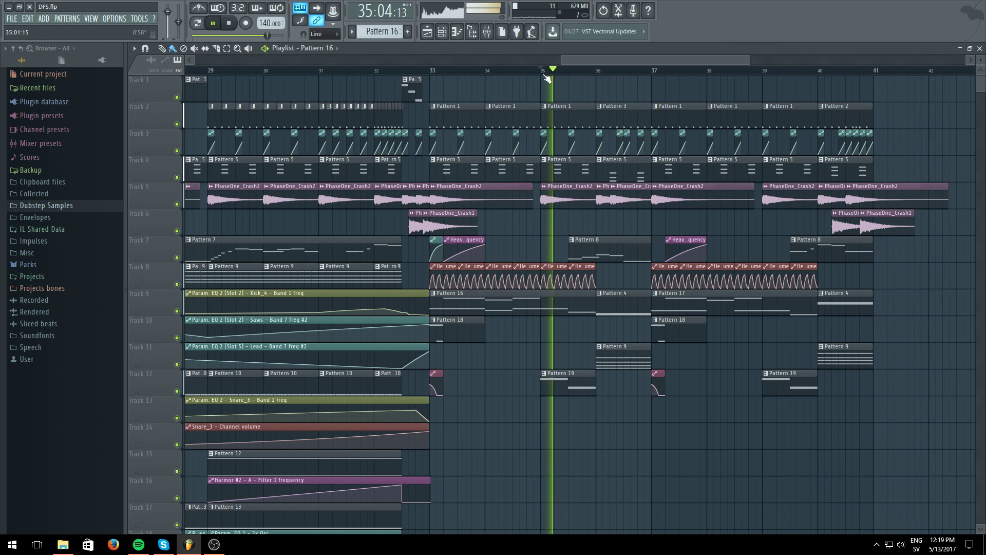
click(213, 25)
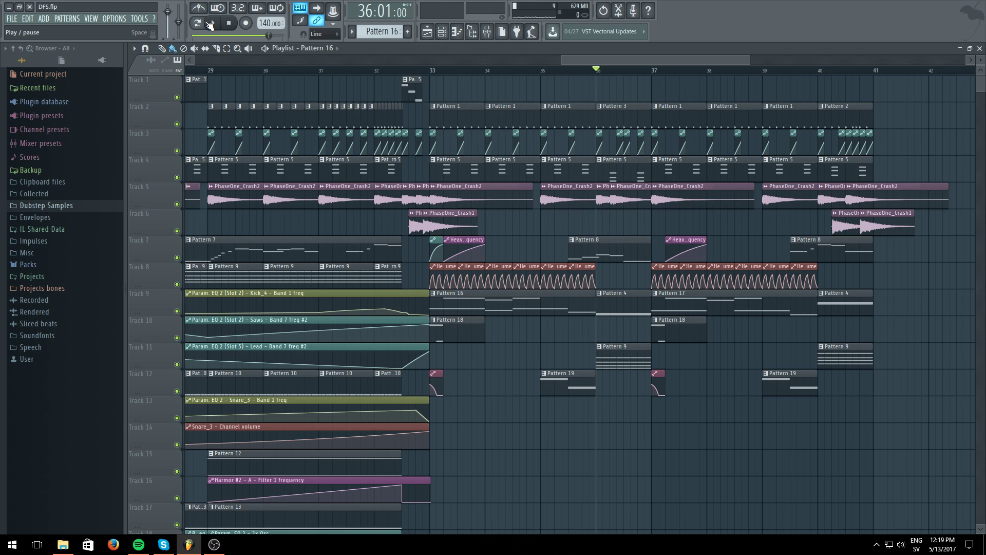
right_click(177, 204)
click(176, 231)
click(177, 124)
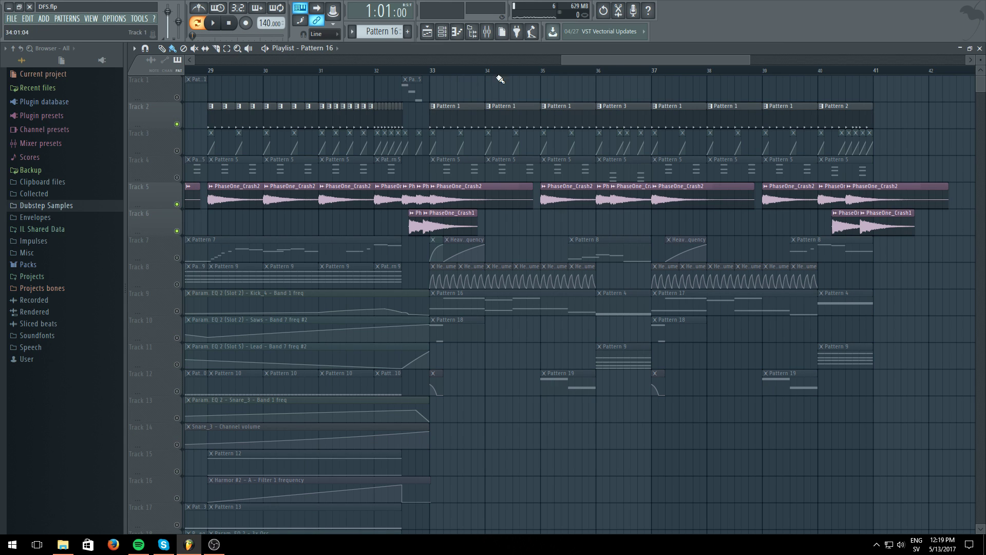
click(218, 27)
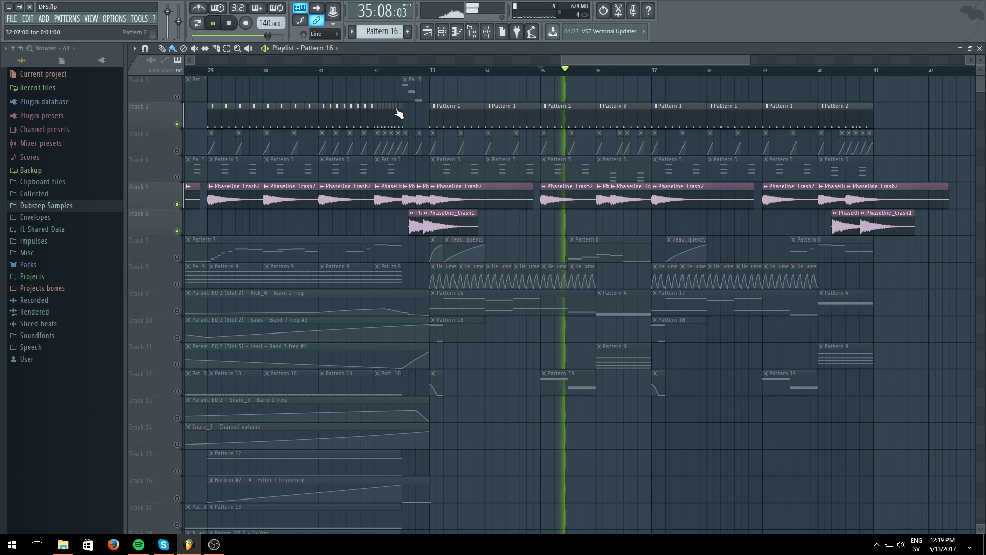
- Place two more PhaseOne_Crash2 clips on Track 5, on the third and fourth beats of bar 36
click(644, 203)
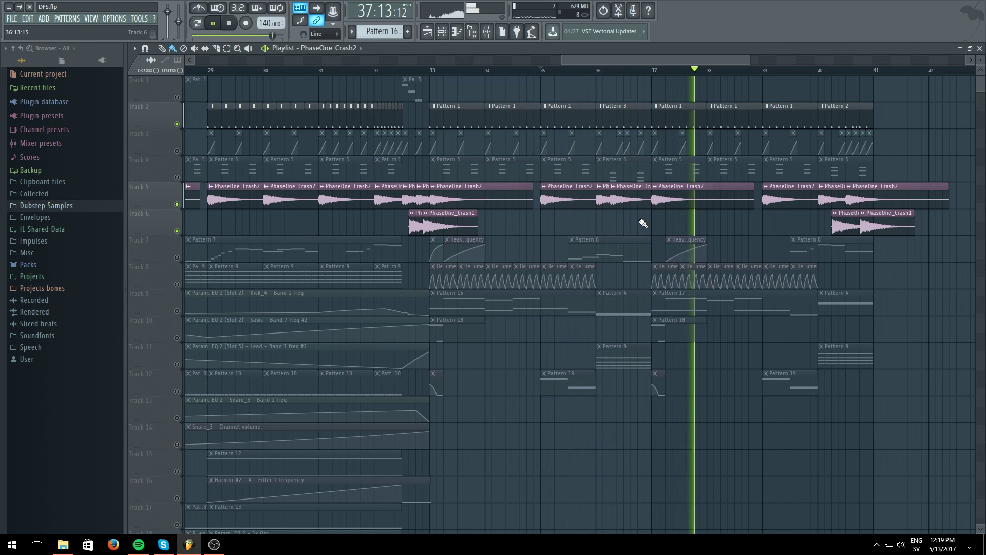
click(639, 220)
drag(653, 210, 660, 184)
ctrl+click(612, 231)
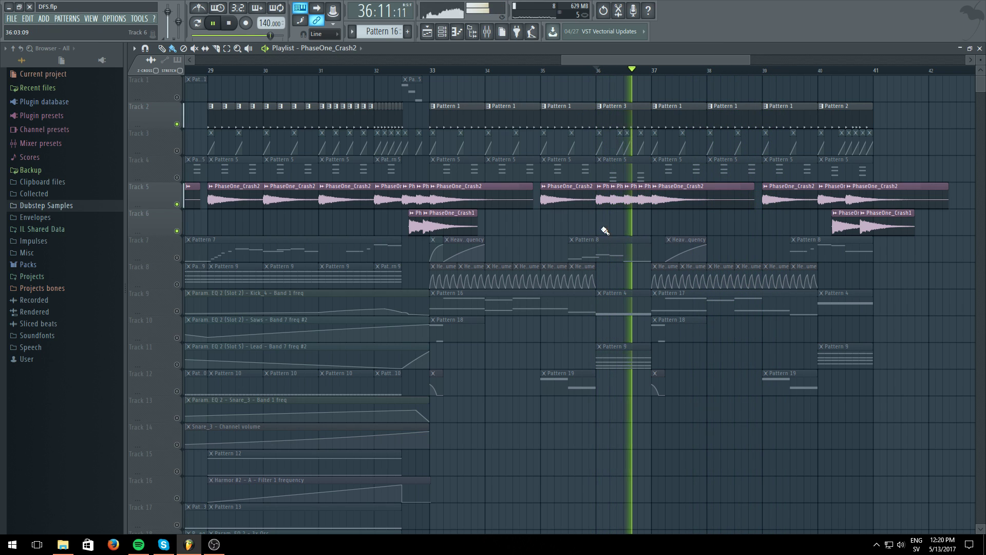
- Unmute all playlist tracks and listen to the drop from about bar 36 and again from bar 33
right_click(176, 204)
right_click(176, 205)
click(589, 69)
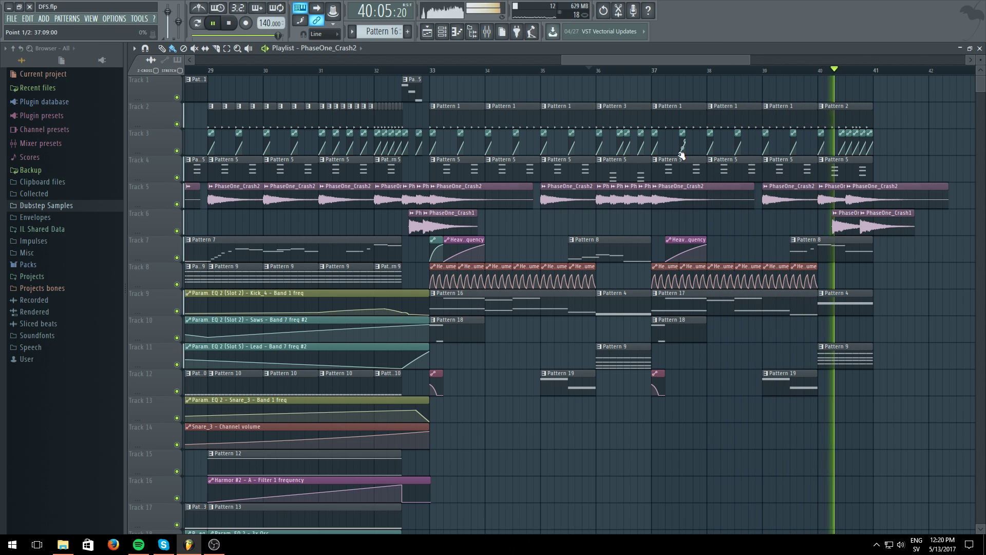
click(445, 70)
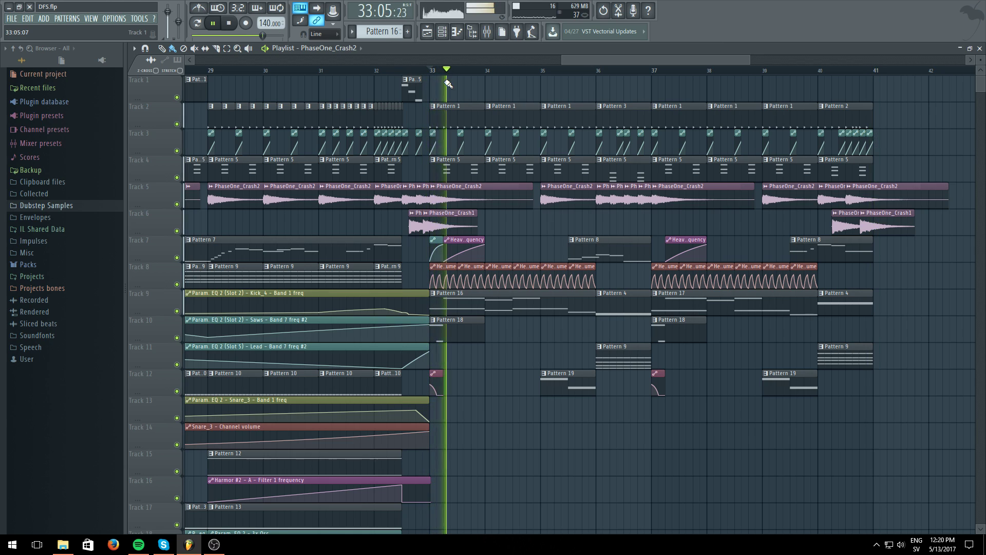
click(216, 23)
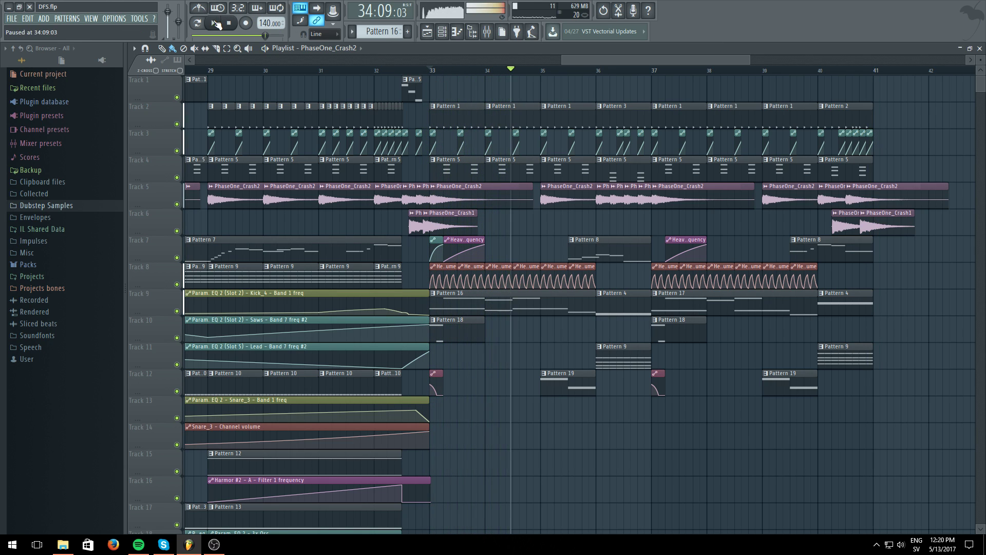
- Examine the Fruity parametric EQ 2 on the FL Keys mixer track while looping Pattern 5
click(198, 23)
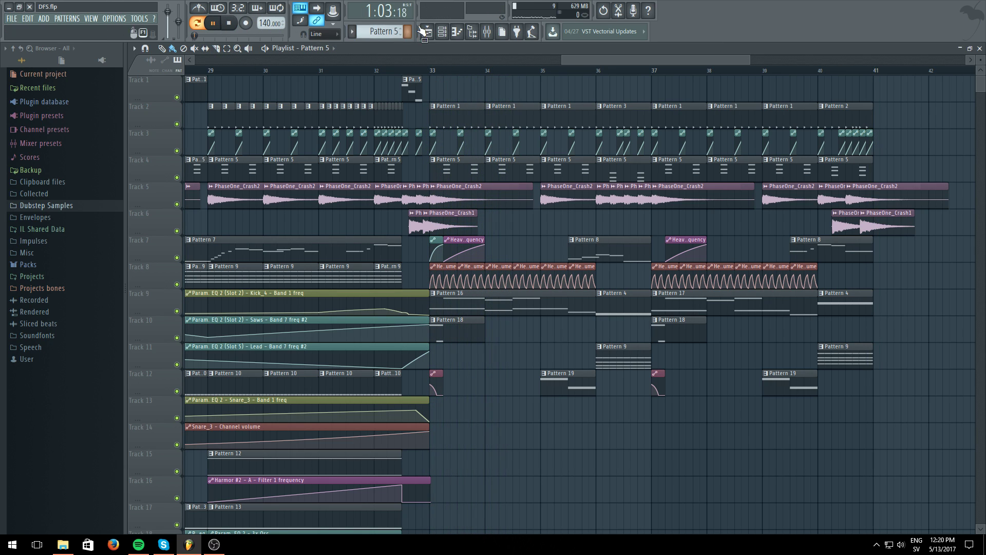
key(l)
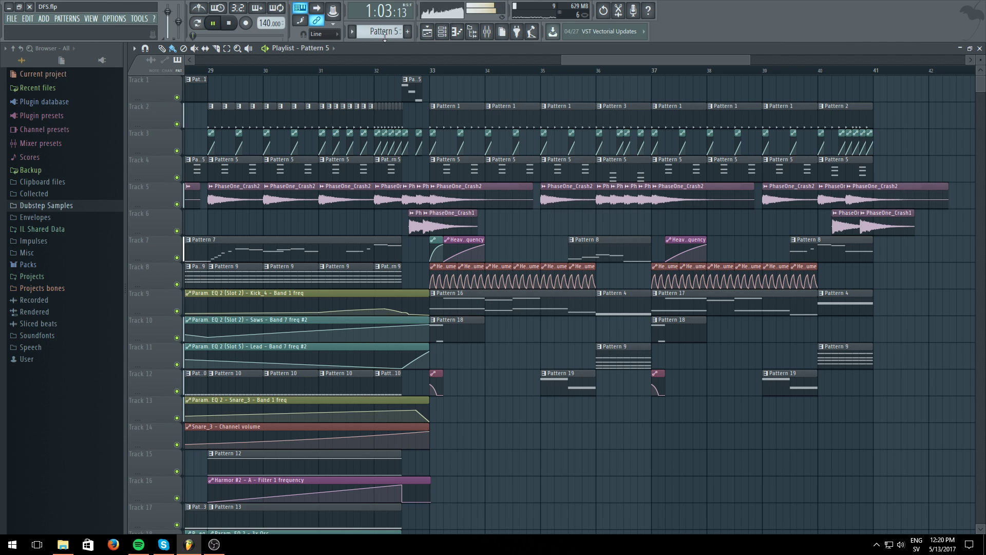
key(F9)
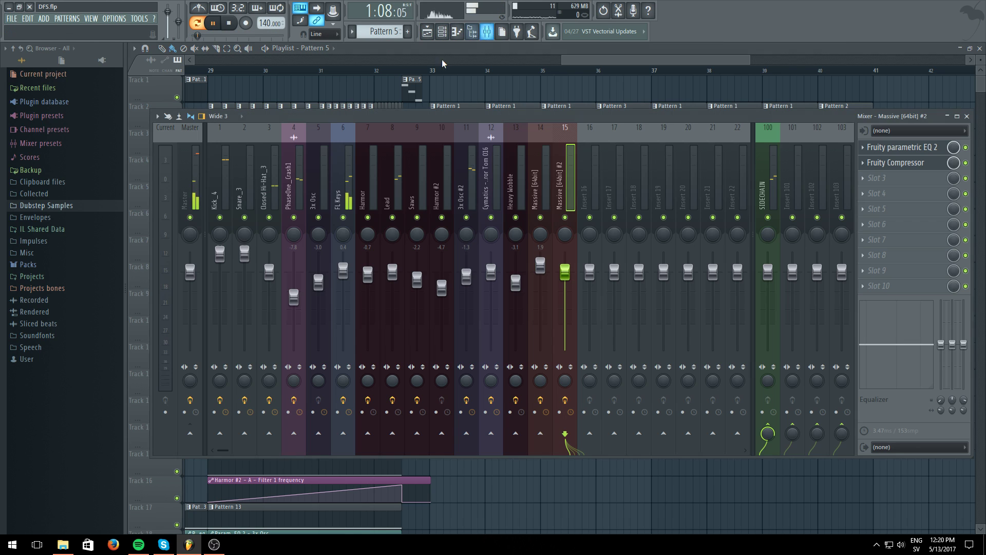
click(343, 154)
click(940, 178)
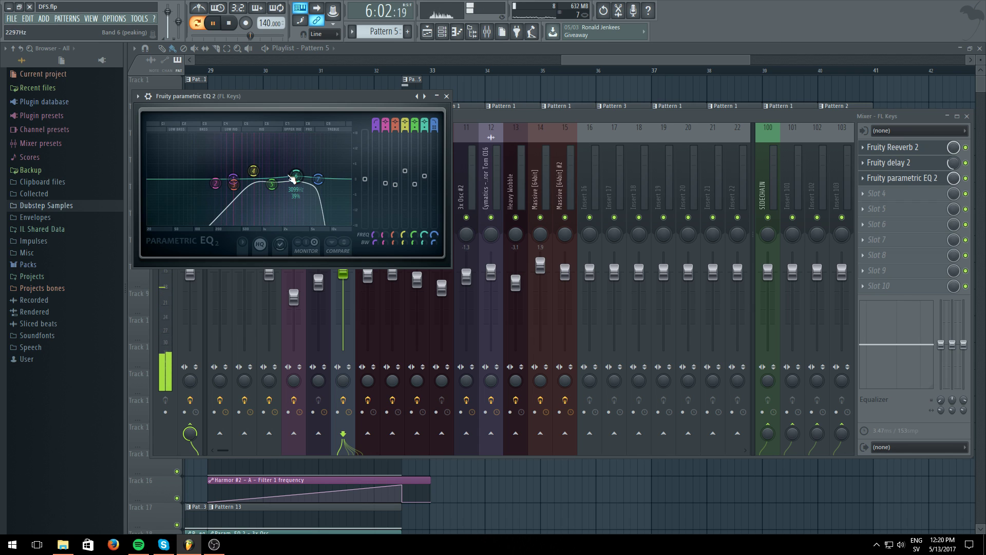
click(473, 50)
- Add a third Massive [64bit] channel to the project and return to the channel rack
click(442, 33)
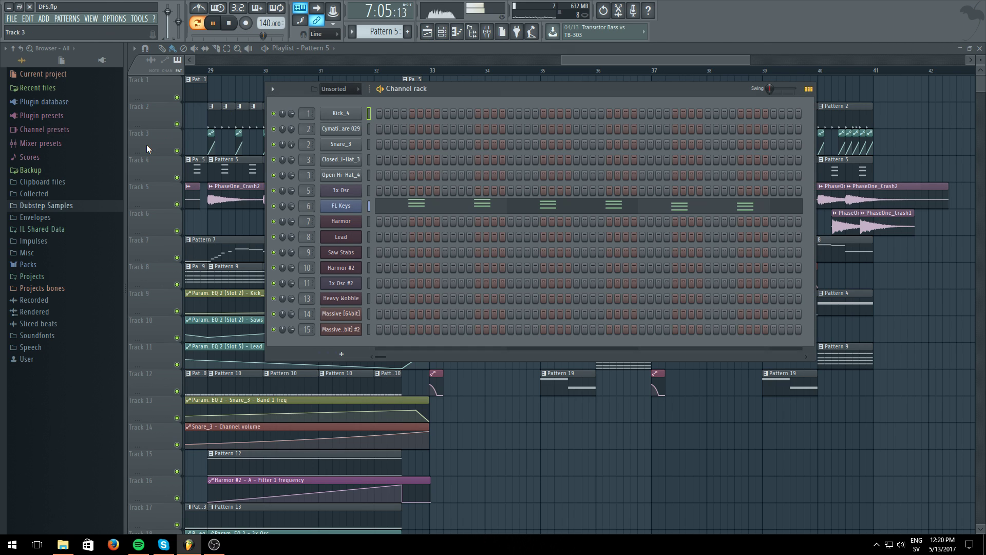
click(272, 88)
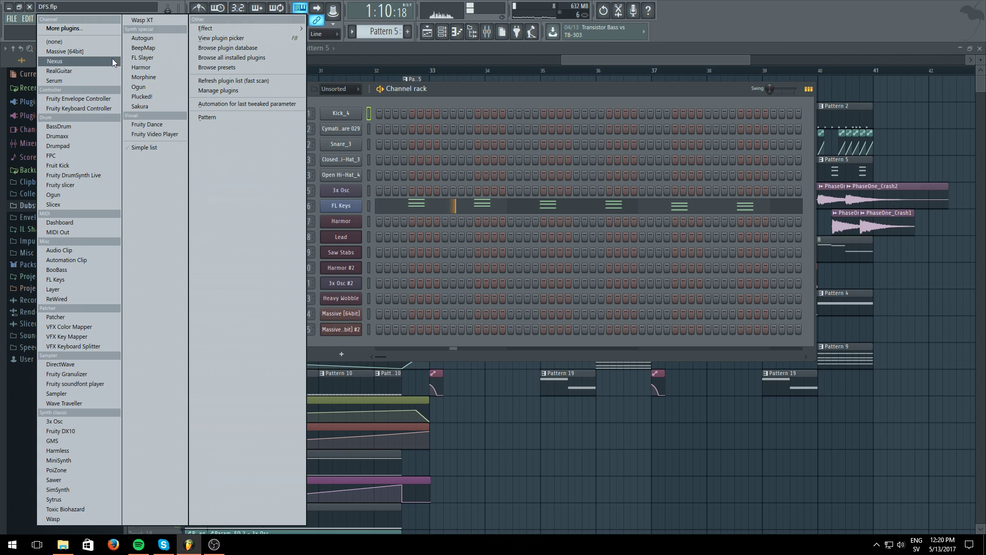
click(84, 52)
click(502, 93)
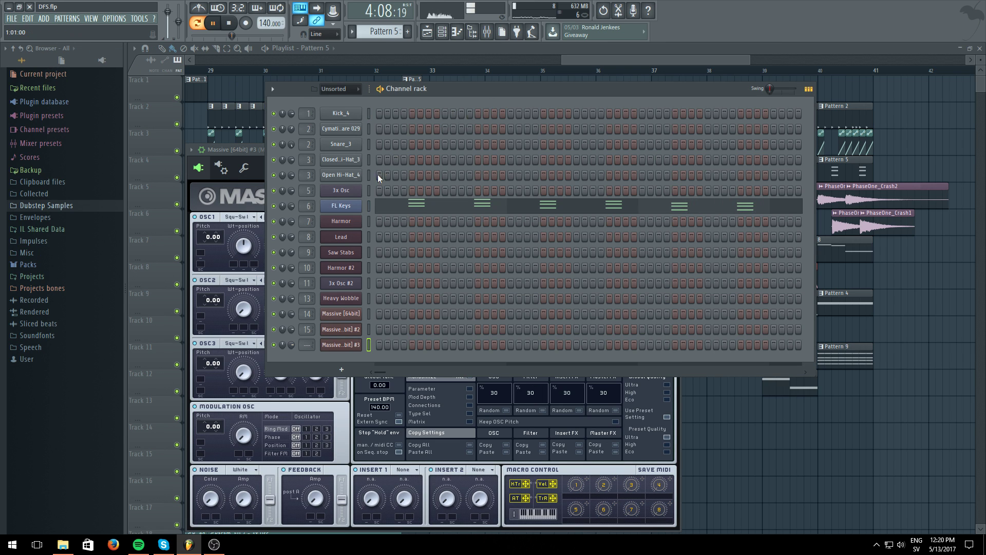
- Copy the FL Keys chords from Pattern 5 onto the third Massive channel in a new pattern
key(ctrl+c)
click(369, 345)
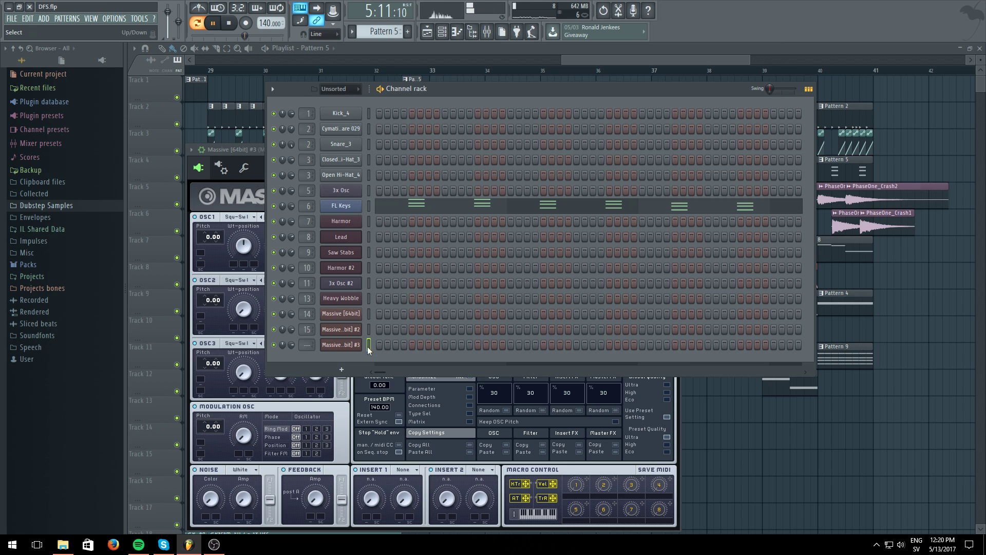
key(ctrl+v)
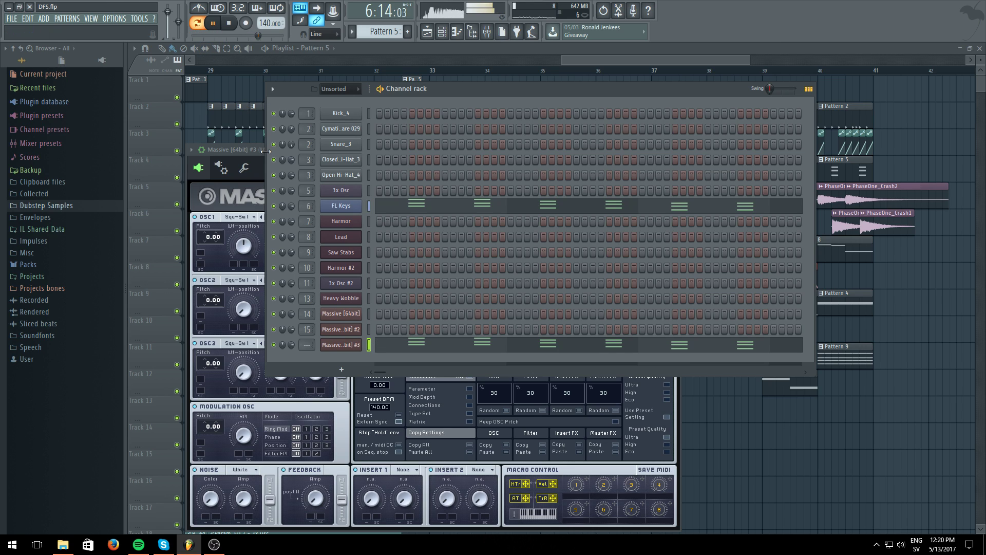
key(ctrl+z)
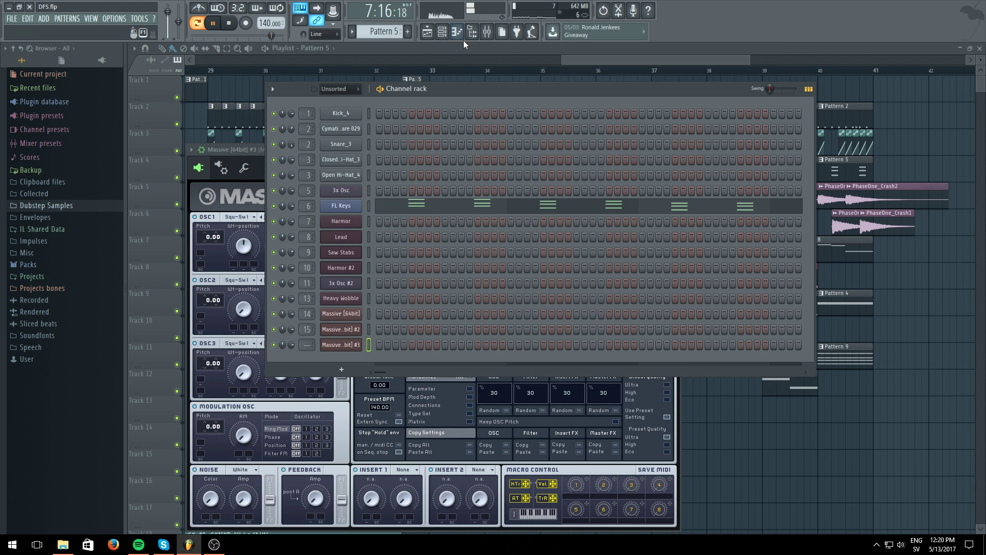
click(407, 32)
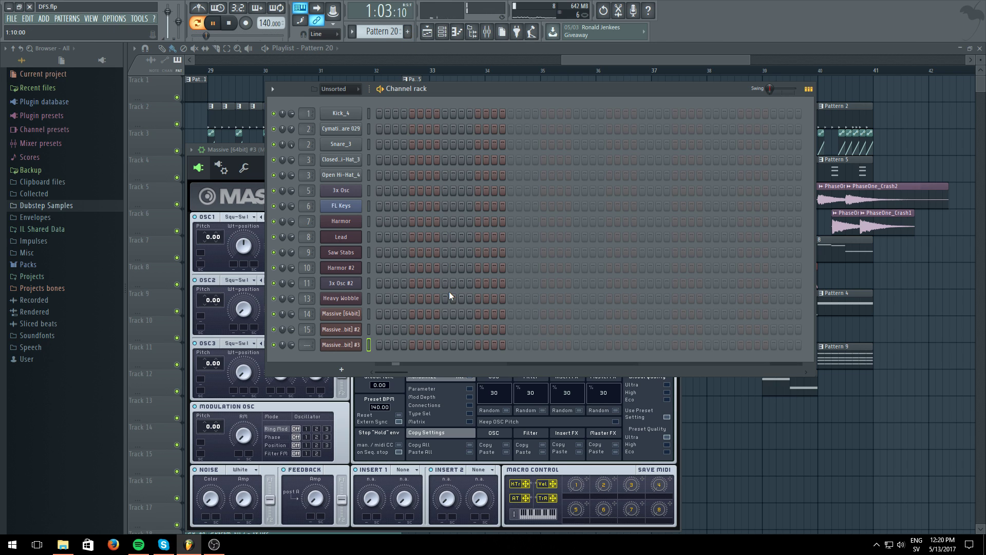
key(ctrl+v)
- Set the third Massive's FX2 to Dimension Expander, with EQ high shelf at about 0.58 and low shelf at about 0.36
click(541, 53)
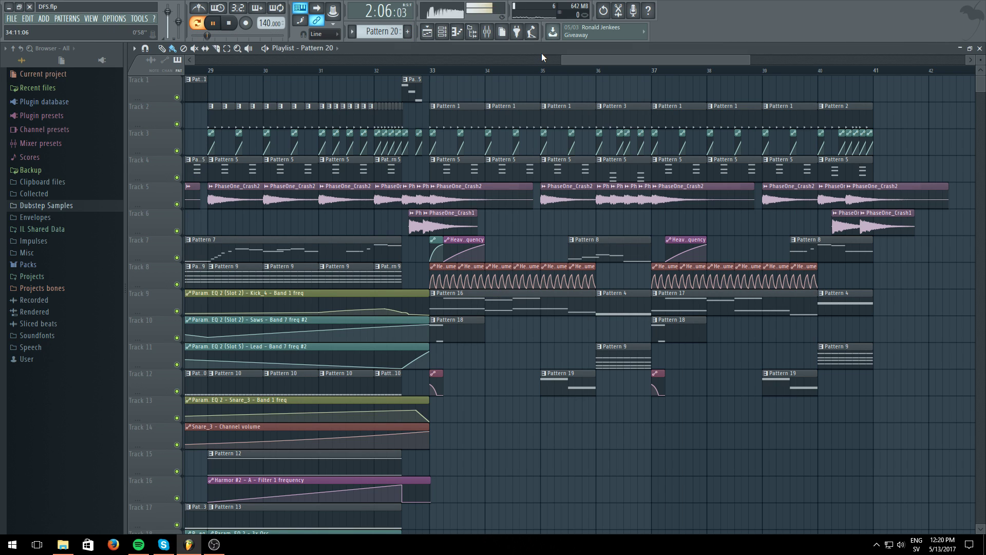
click(427, 32)
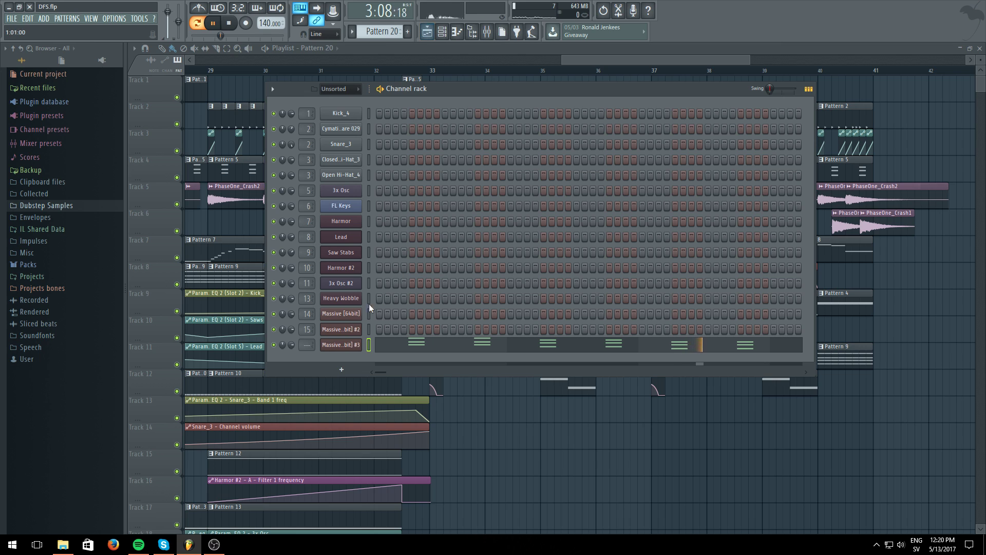
click(341, 344)
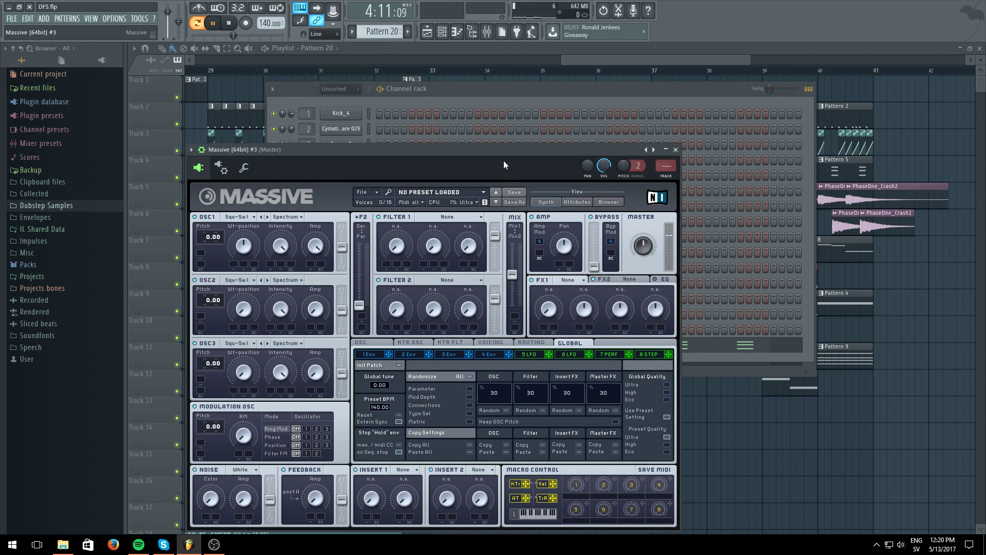
drag(504, 166, 531, 122)
mouse_move(236, 190)
mouse_down()
mouse_move(236, 181)
mouse_move(236, 195)
mouse_up()
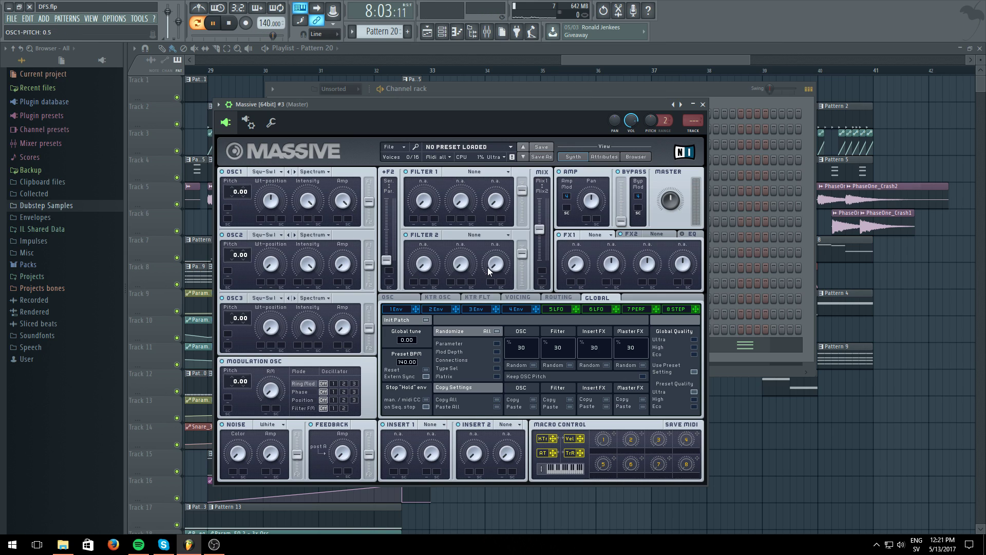
click(653, 235)
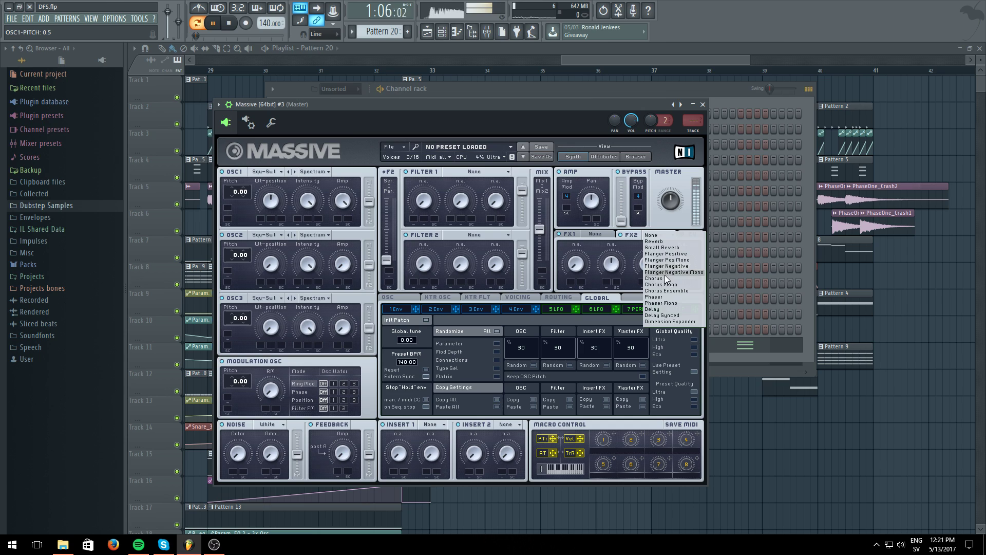
click(677, 318)
click(655, 235)
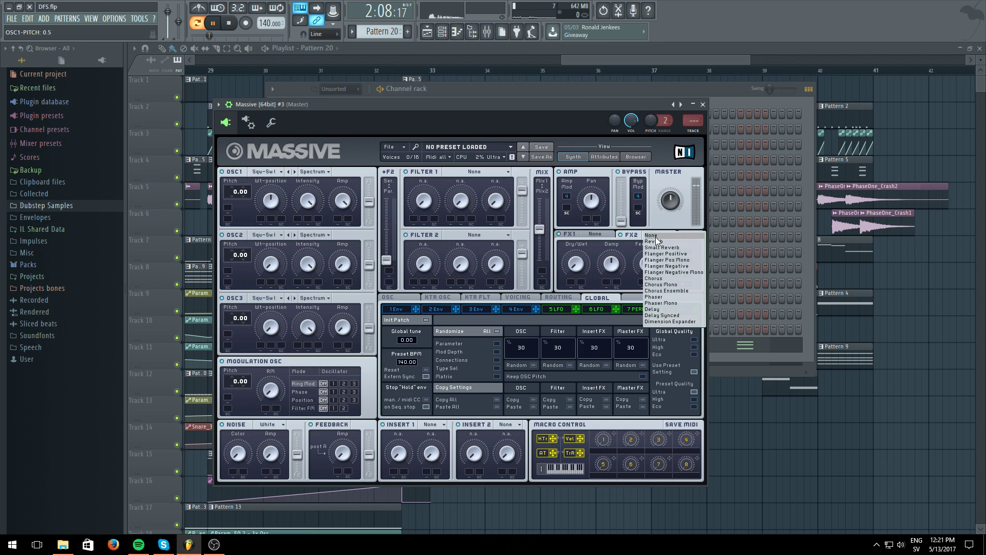
click(681, 322)
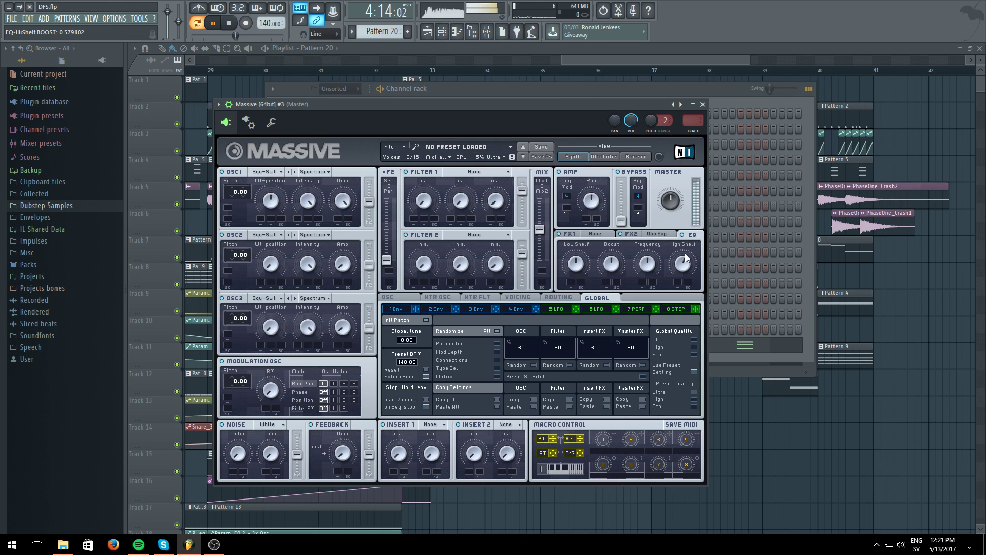
click(604, 237)
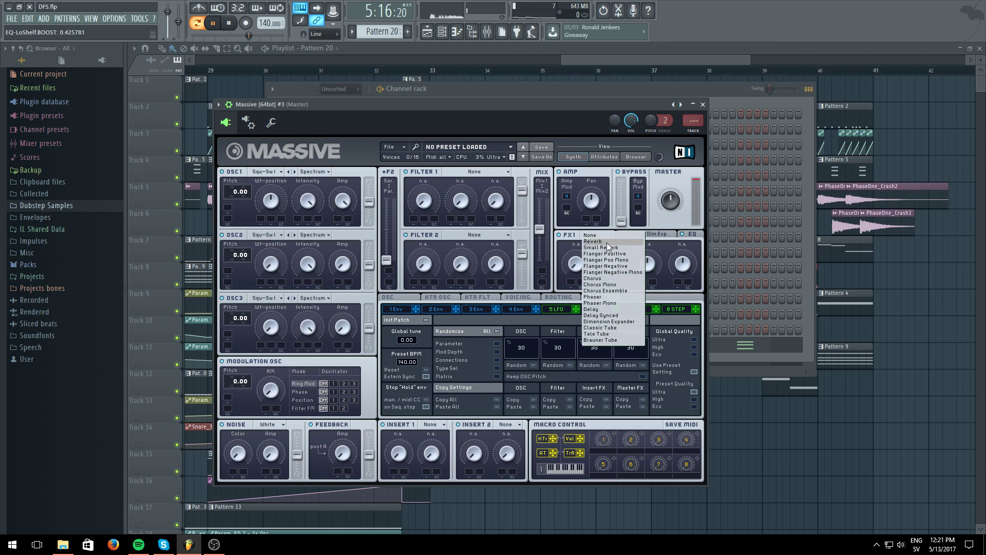
click(579, 240)
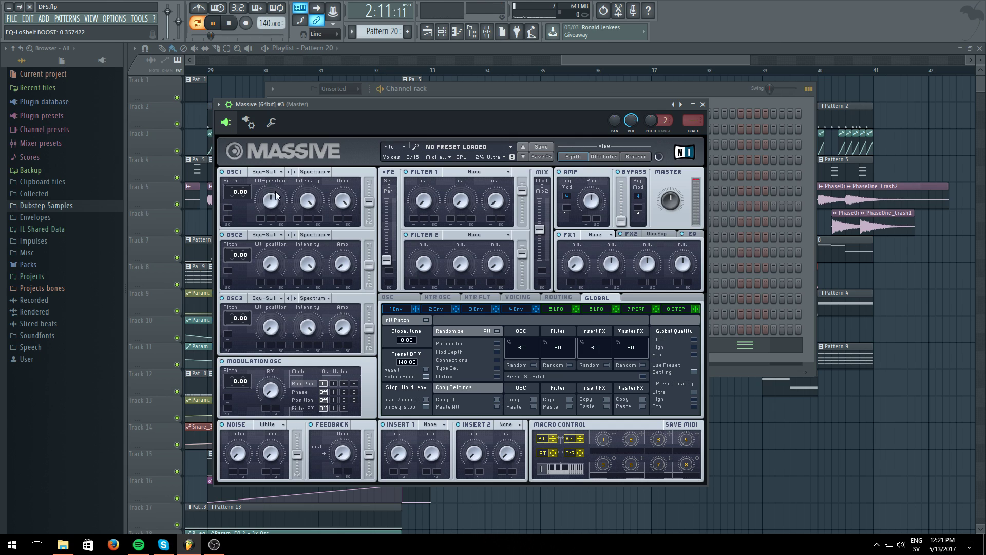
- Shape the third Massive's envelope 4 to decay to a low sustain level and lower the OSC1 wavetable position to about 0.006
click(519, 309)
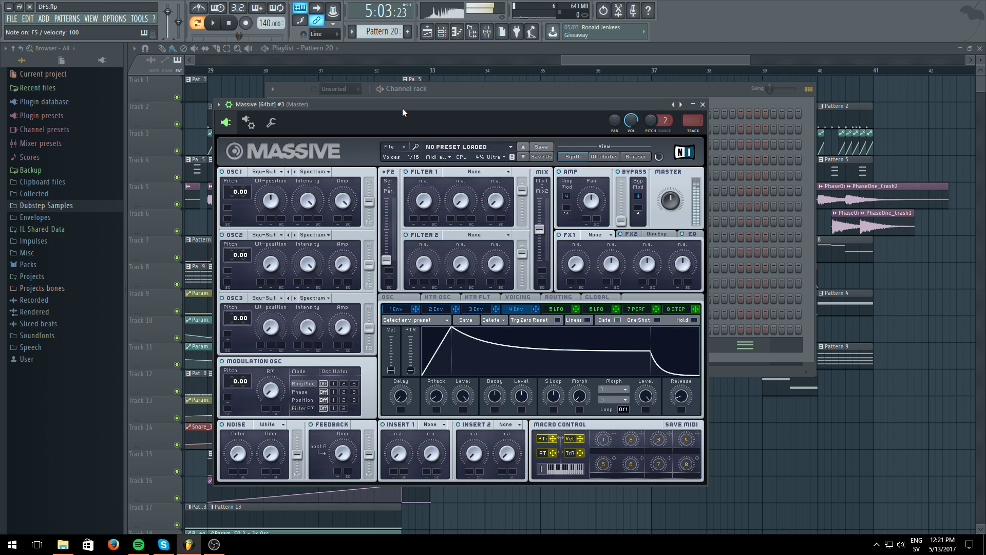
scroll(441, 402, down, 3)
scroll(521, 395, down, 5)
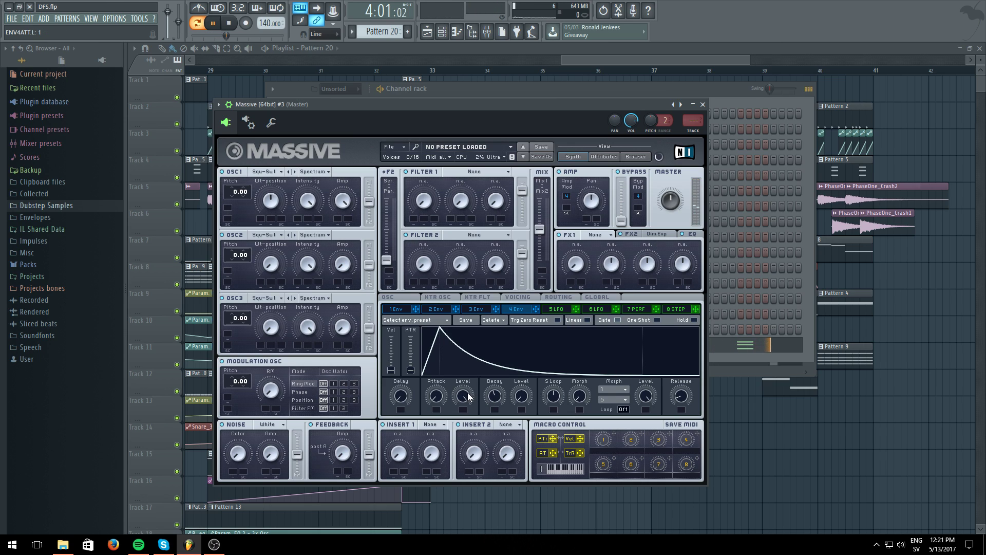
drag(521, 400, 524, 391)
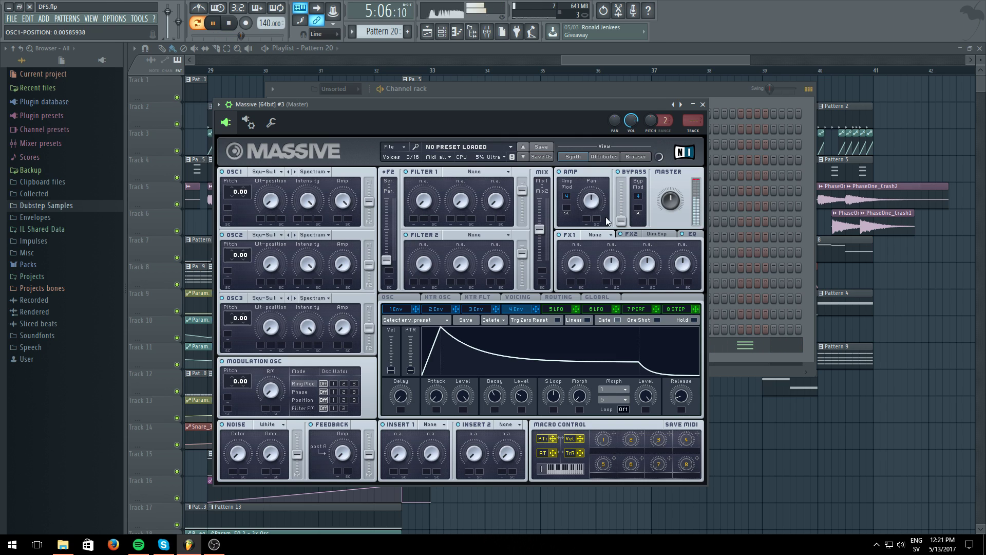
- Place Pattern 20 on Track 13 at bar 33 as a one-bar clip and repeat it at bars 34 and 35
click(640, 57)
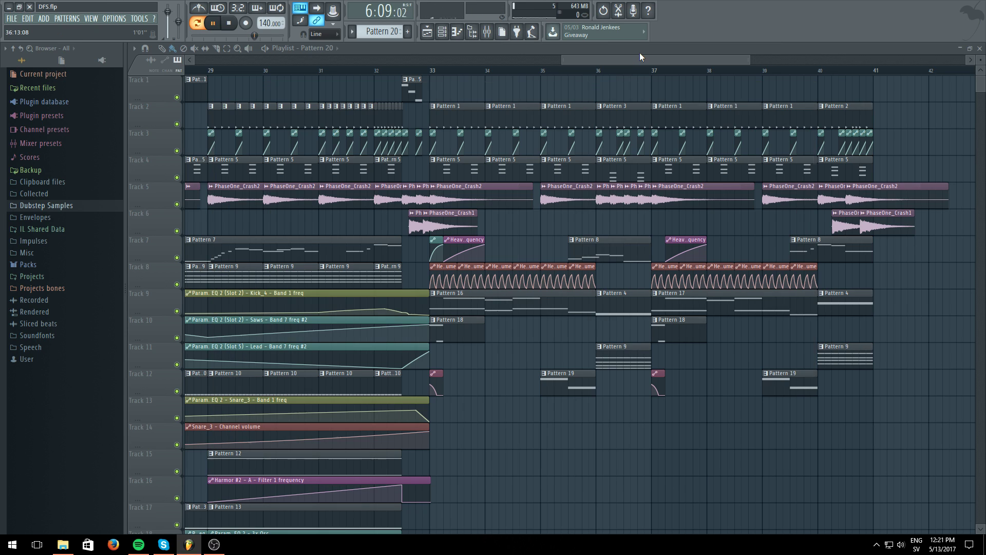
click(436, 416)
drag(620, 413, 613, 411)
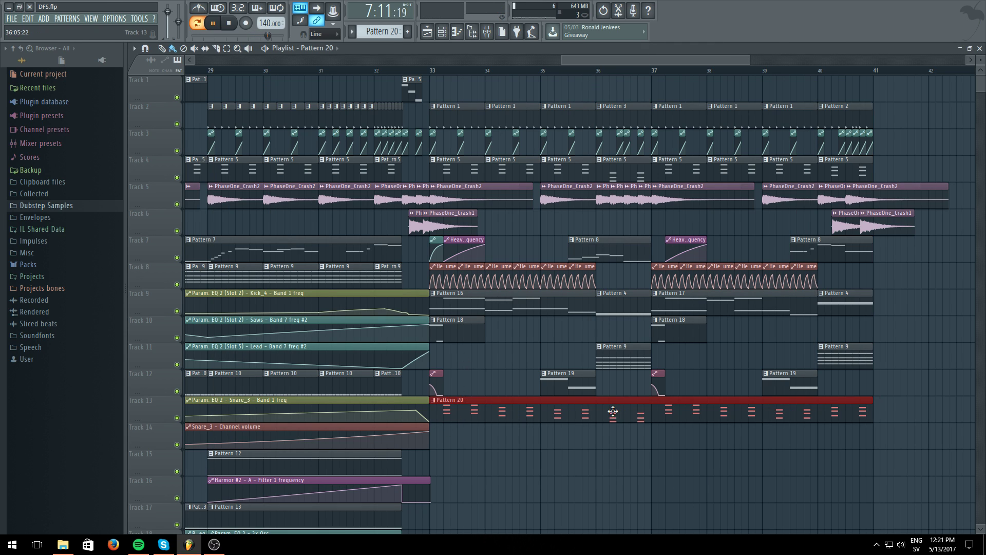
drag(870, 412, 852, 410)
drag(786, 413, 807, 413)
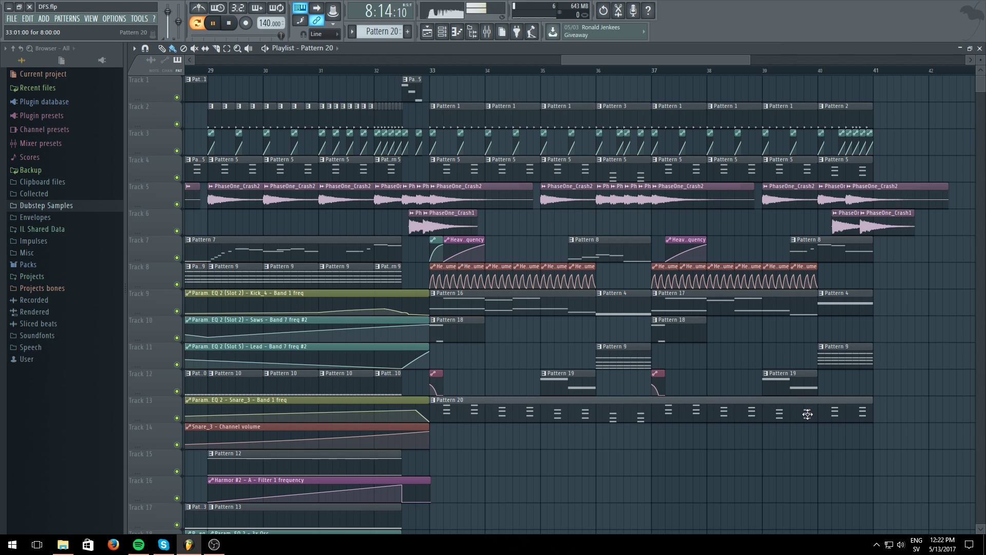
mouse_move(872, 411)
mouse_down()
mouse_move(472, 431)
mouse_move(516, 415)
mouse_move(572, 415)
mouse_up()
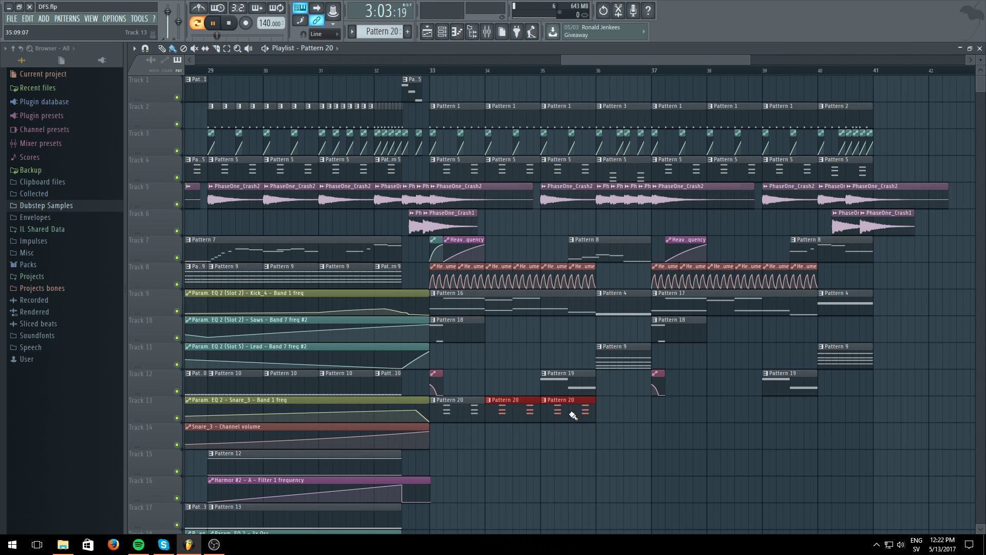
- Trim a Pattern 20 clip to its lower chords and fit it into bar 36 on Track 13, playing the drop from bar 33
click(620, 442)
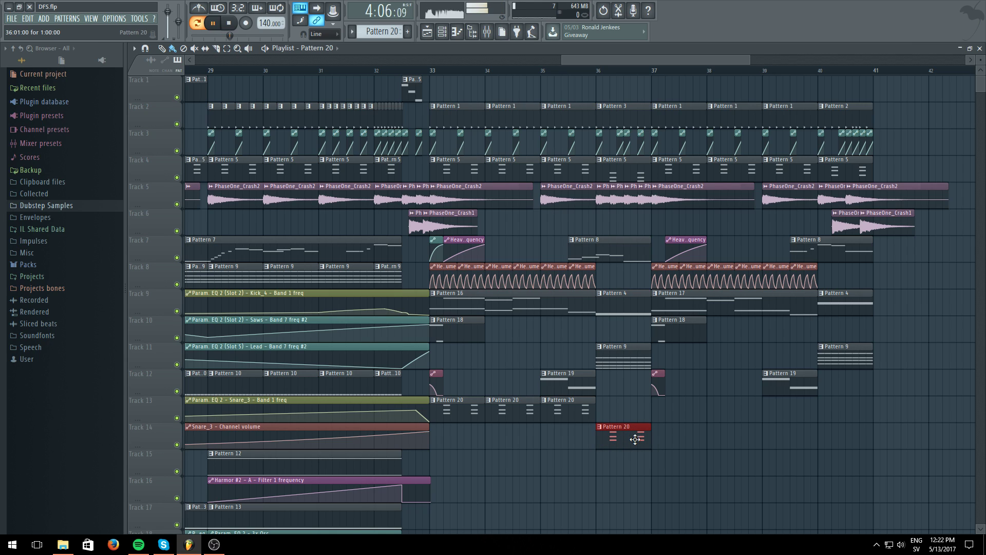
drag(652, 436, 774, 453)
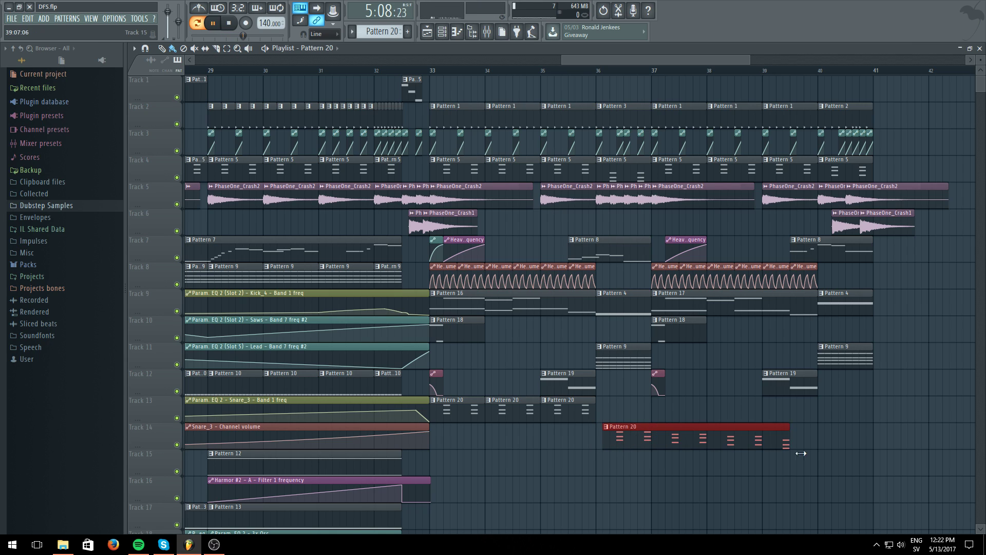
drag(899, 449, 815, 448)
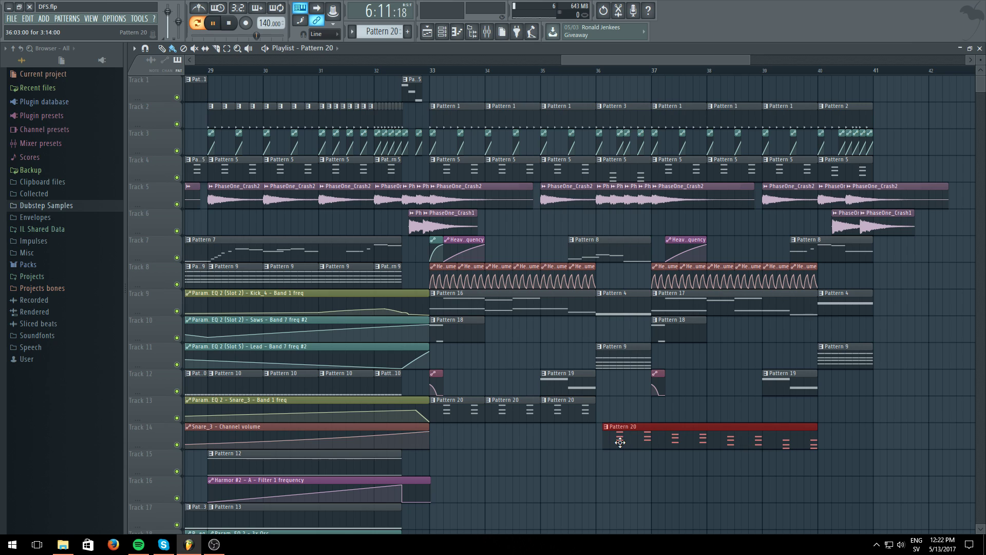
mouse_move(606, 442)
mouse_down()
mouse_move(761, 458)
mouse_move(622, 440)
mouse_up()
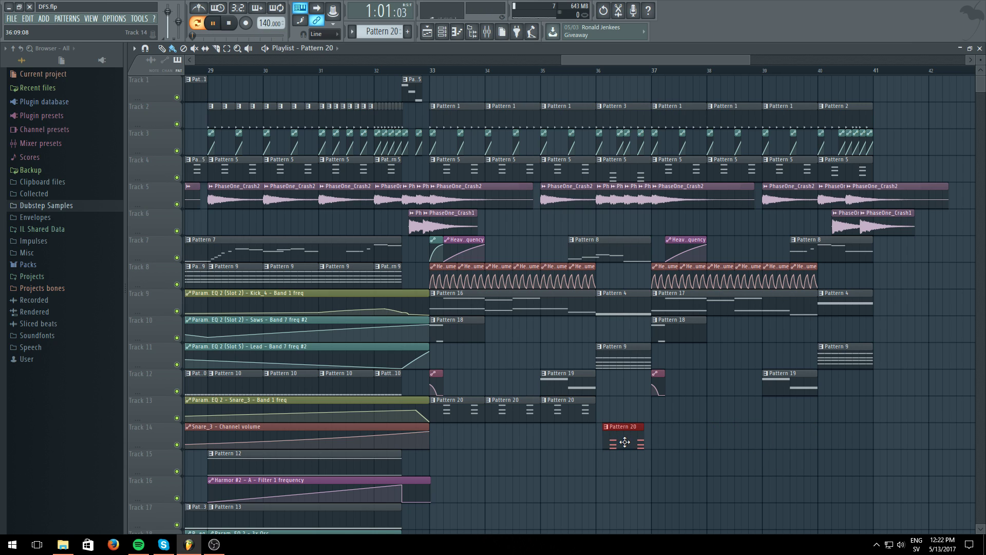
click(430, 71)
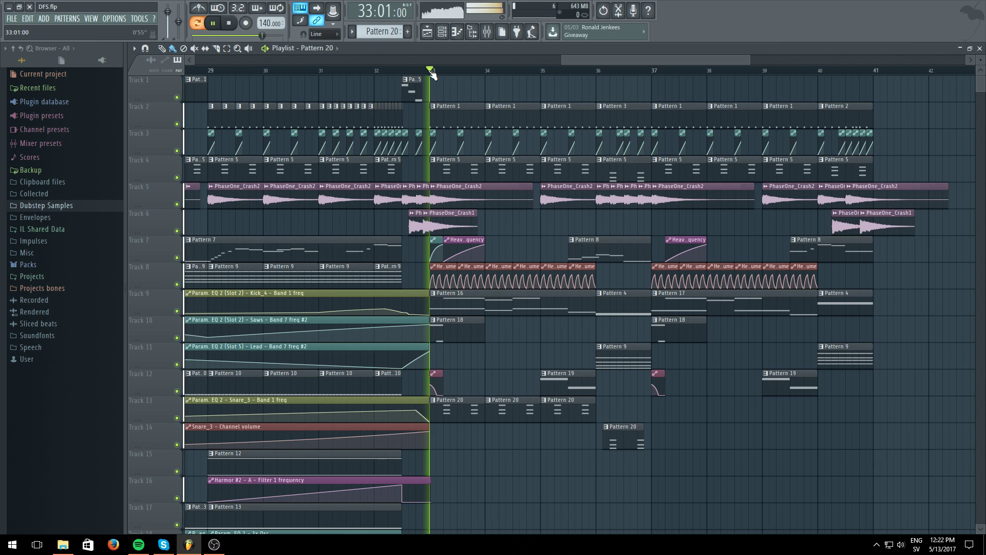
drag(626, 427, 652, 420)
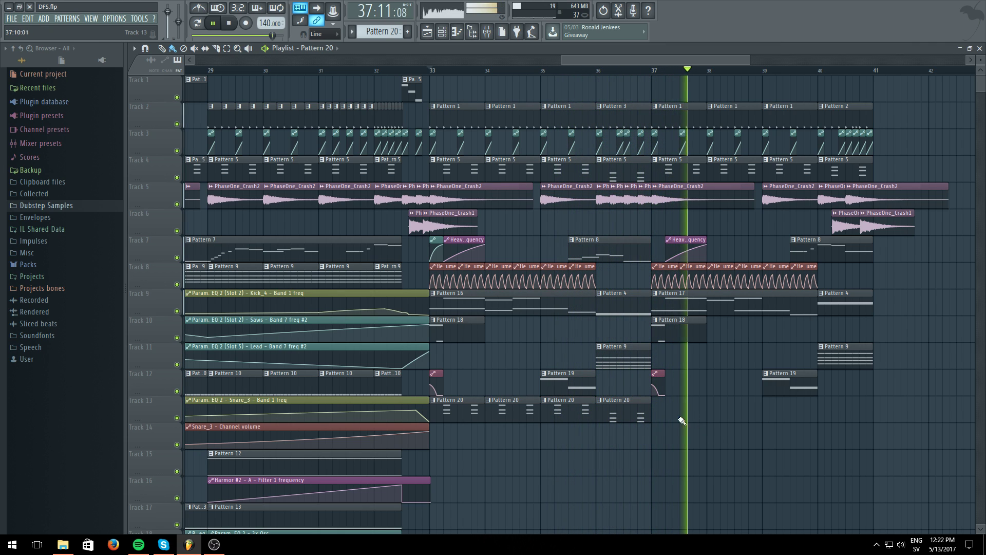
- Fill bars 37 to 40 of Track 13 with one-bar Pattern 20 clips
mouse_move(660, 411)
mouse_down()
mouse_move(970, 418)
mouse_move(892, 418)
mouse_move(945, 418)
mouse_up()
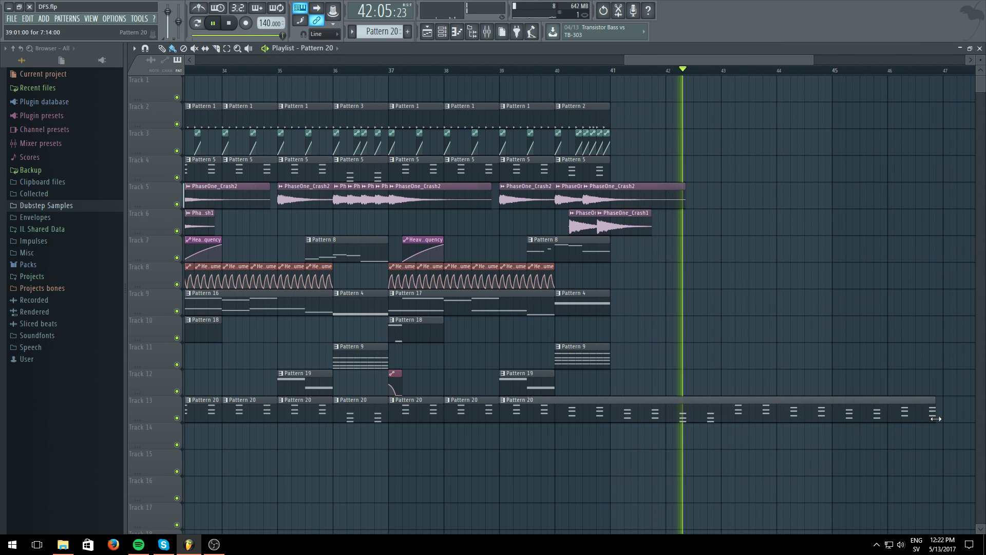
drag(501, 413, 565, 411)
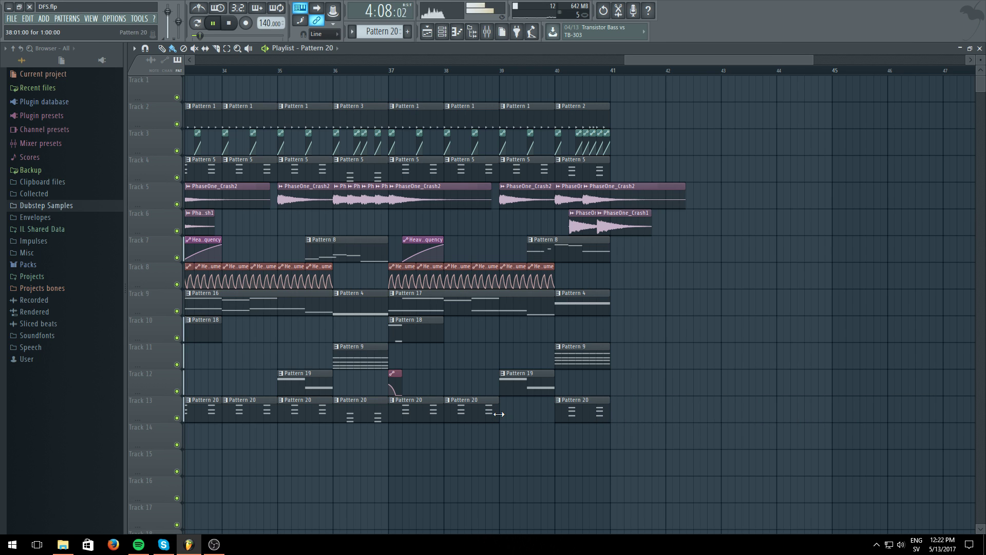
click(506, 419)
scroll(470, 85, down, 4)
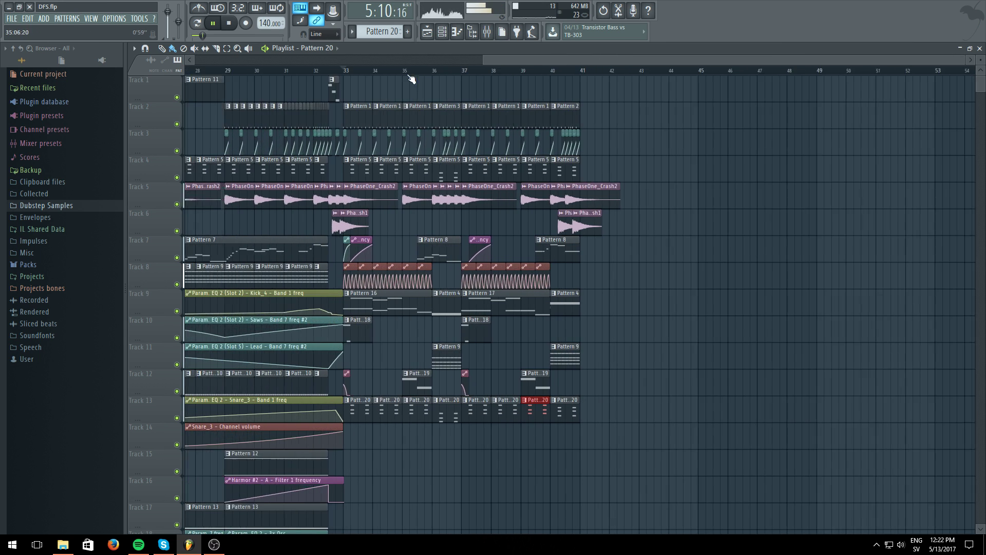
- Play the drop from bar 33 and route the third Massive channel to free mixer track 16
click(411, 72)
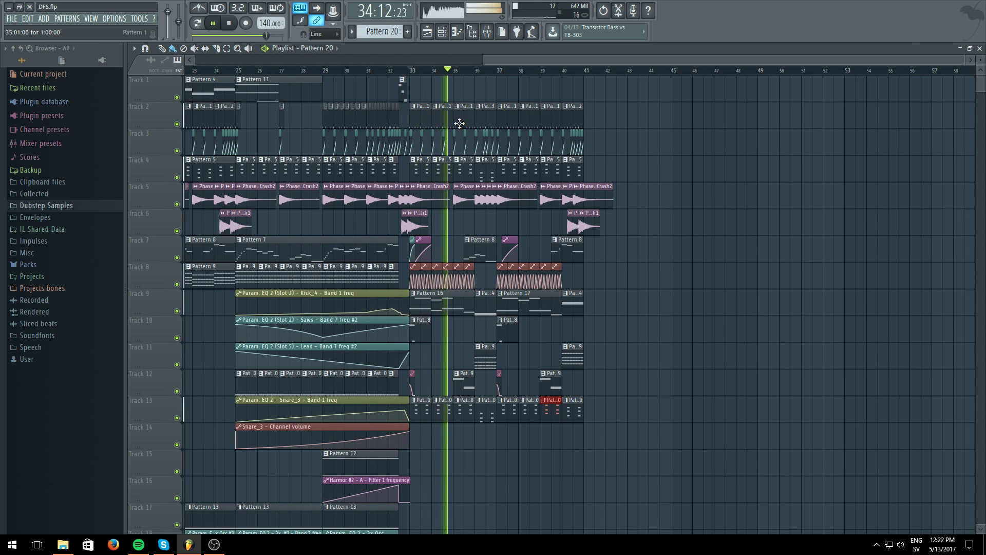
click(441, 32)
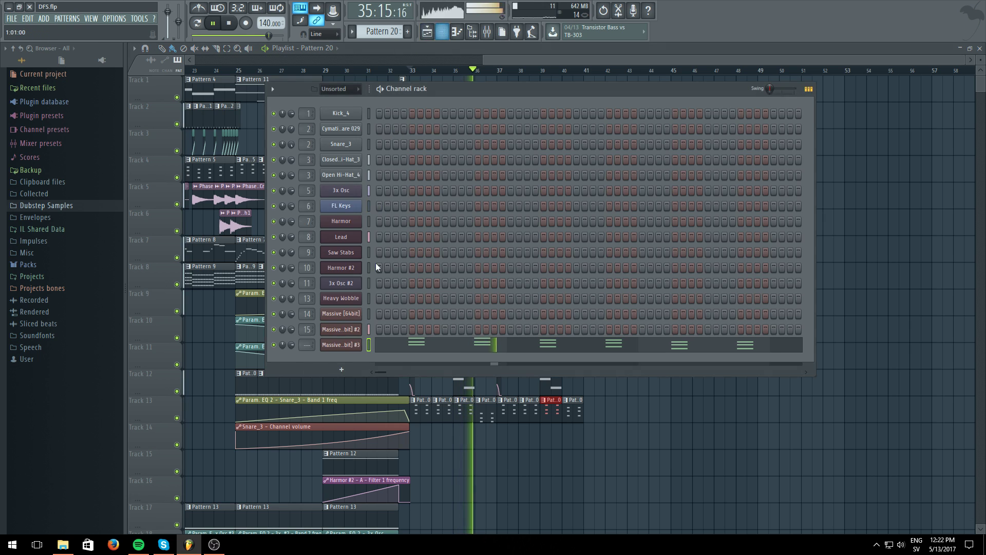
click(357, 344)
click(219, 105)
mouse_move(242, 117)
click(405, 138)
- Add Fruity Reeverb 2 to the first effect slot of the third Massive's mixer track and return to the playlist
click(904, 153)
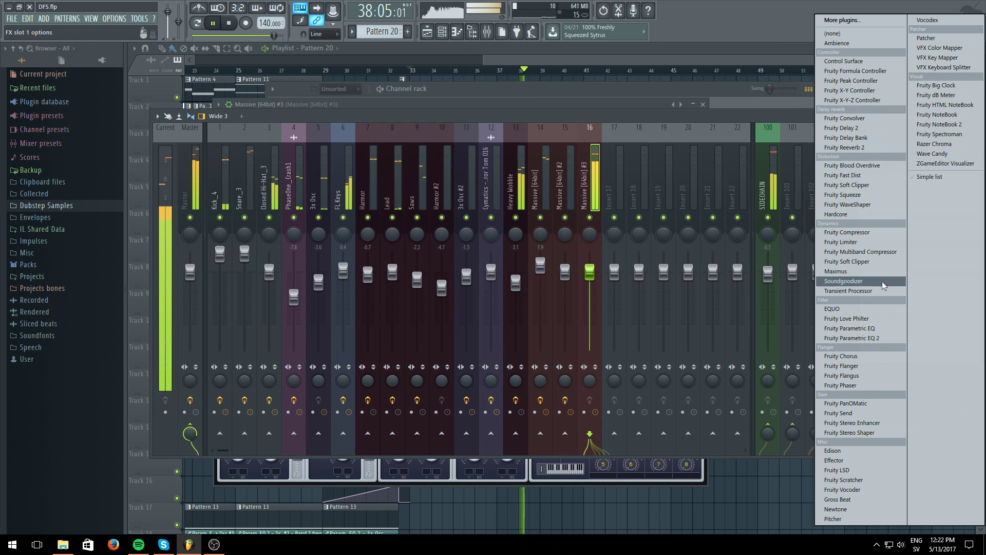
click(865, 147)
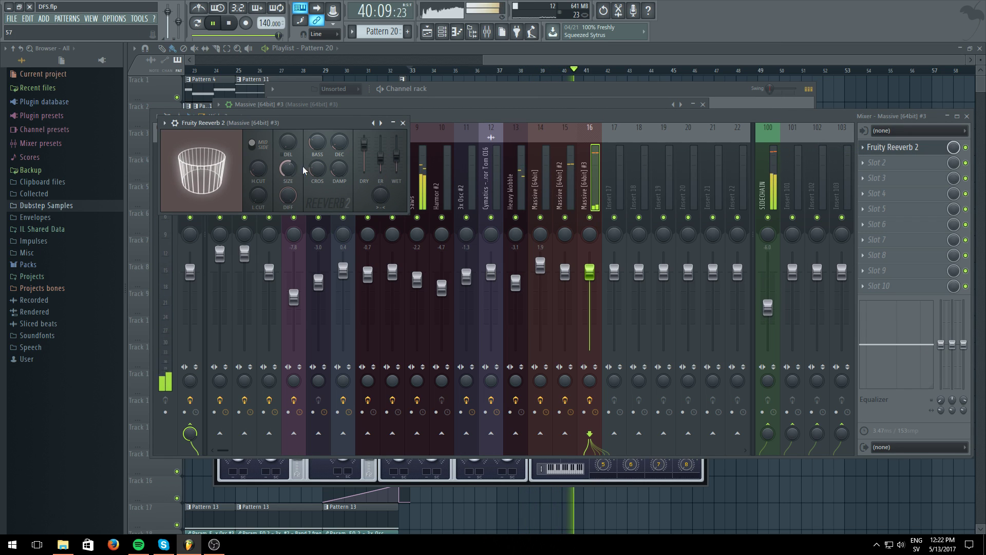
click(403, 123)
click(454, 77)
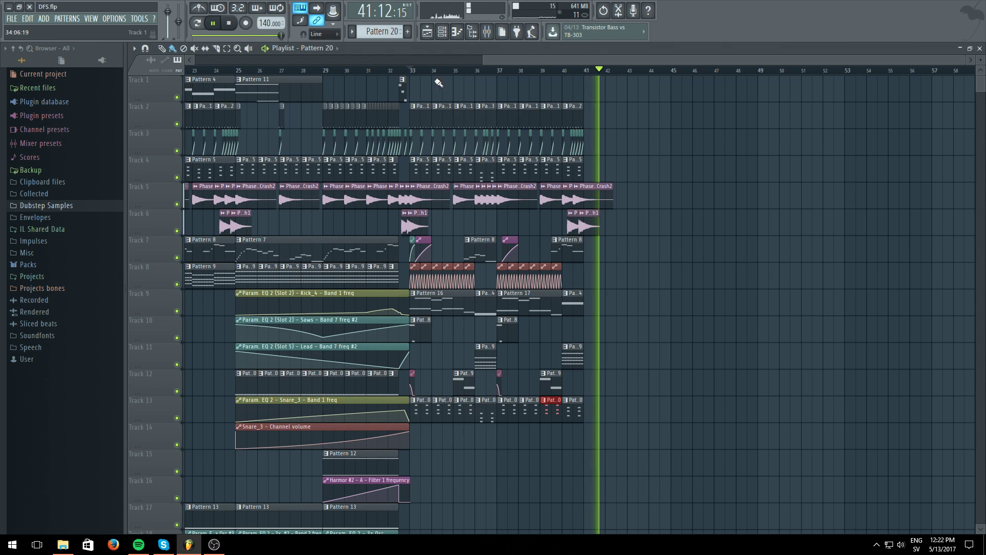
- Replay the drop from bar 33 and lower the third Massive's mixer fader to -3.1
click(412, 70)
click(443, 32)
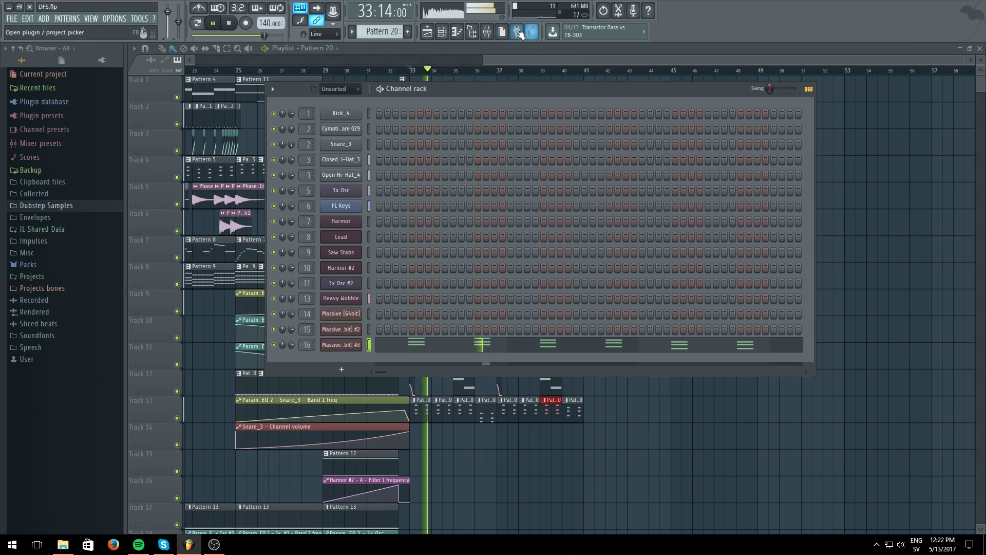
click(487, 31)
- Add Fruity Parametric EQ 2 to the second slot of the third Massive's mixer track and slightly cut its two lowest bands
click(898, 165)
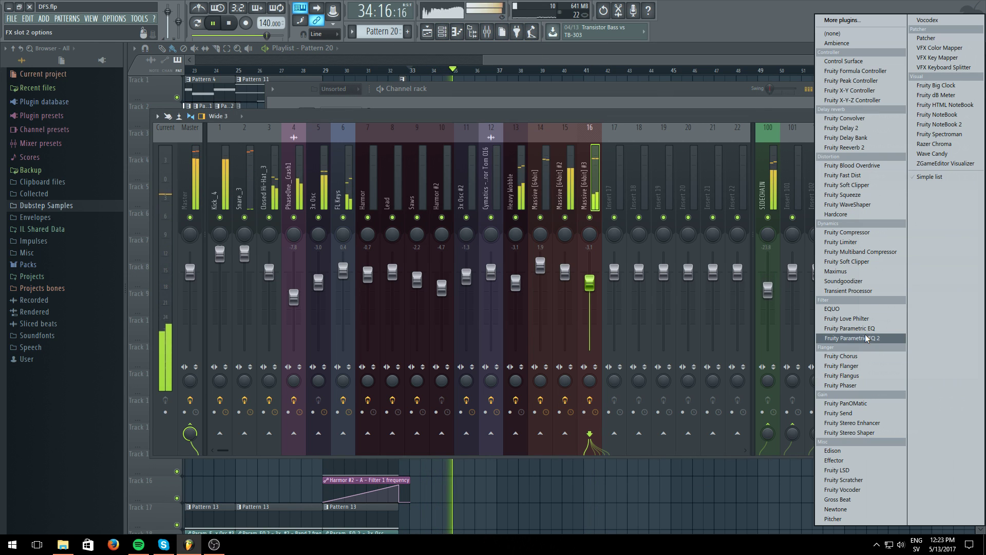
click(867, 338)
drag(243, 219, 245, 226)
drag(221, 219, 224, 225)
drag(289, 219, 313, 220)
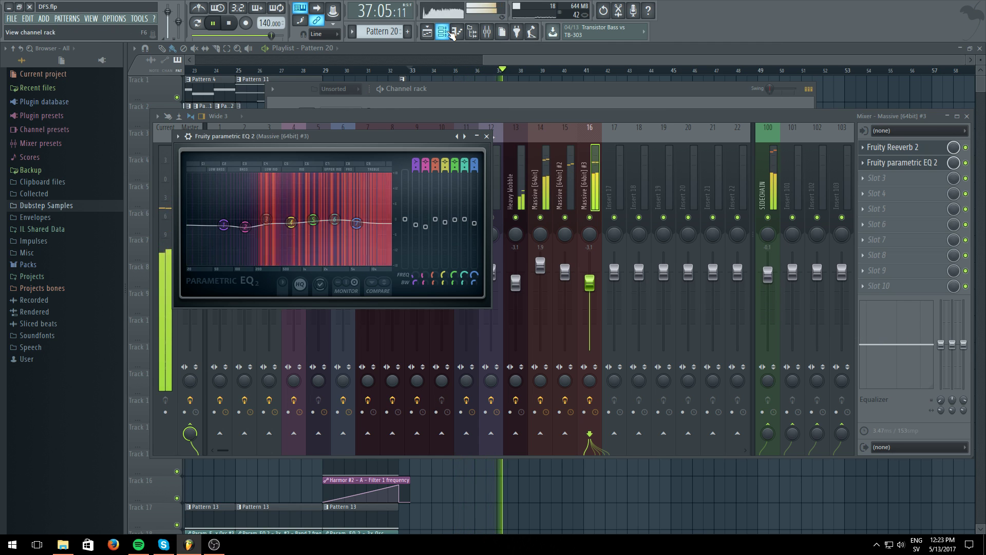
- Open the third Massive, try Double Notch as its Filter 1 type, and switch playback to pattern mode
click(443, 32)
click(348, 345)
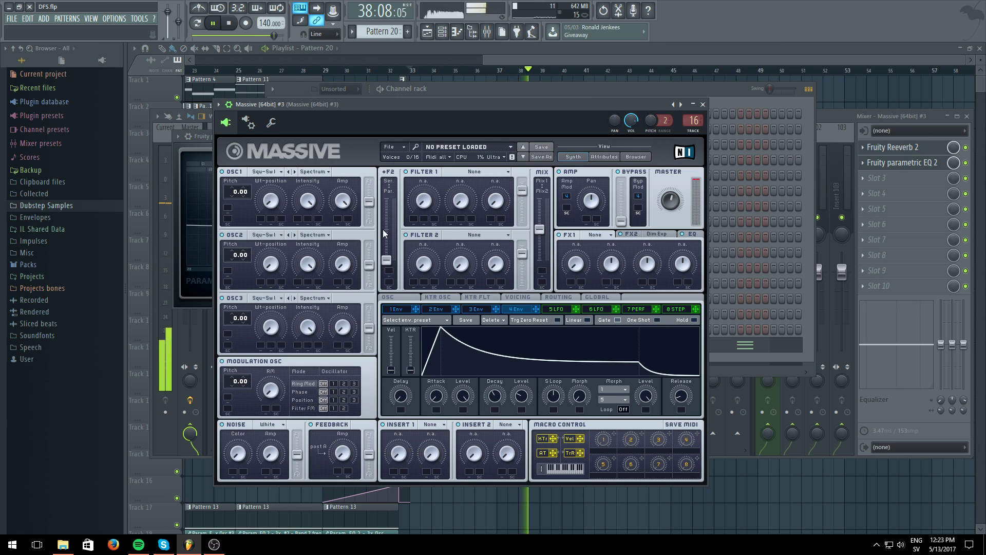
click(481, 178)
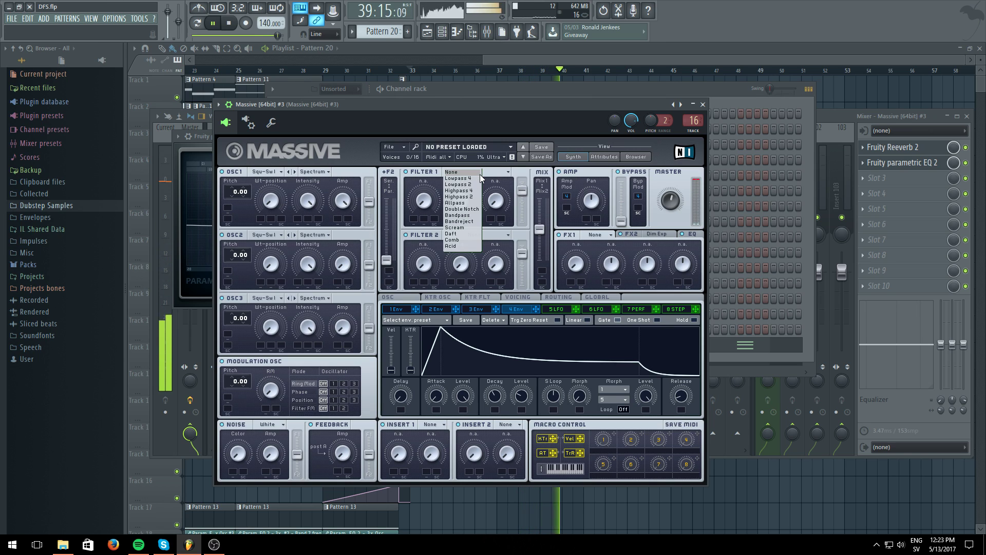
click(461, 208)
click(198, 23)
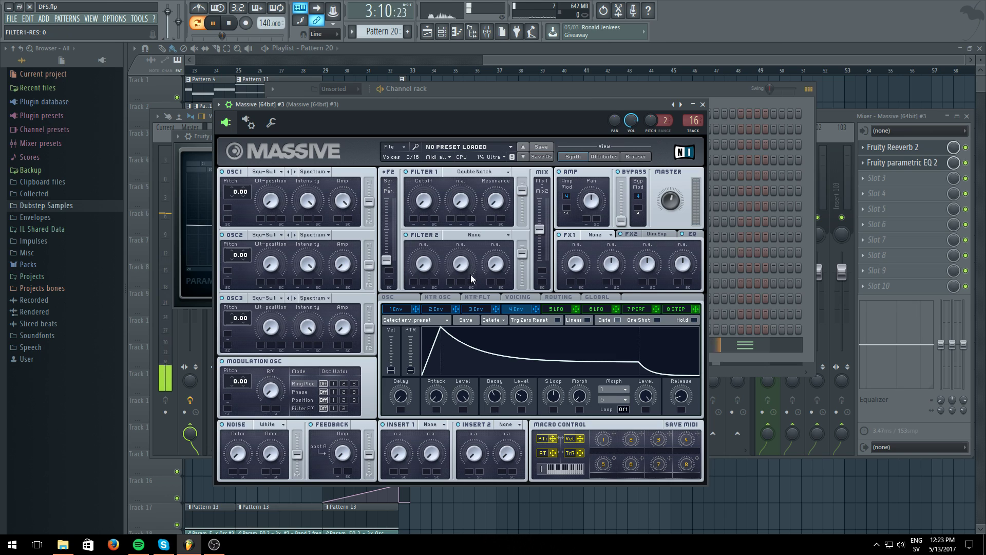
- Test Lowpass 4 on Filter 1 with its cutoff and resonance, and set the filter type to Highpass 2
click(472, 172)
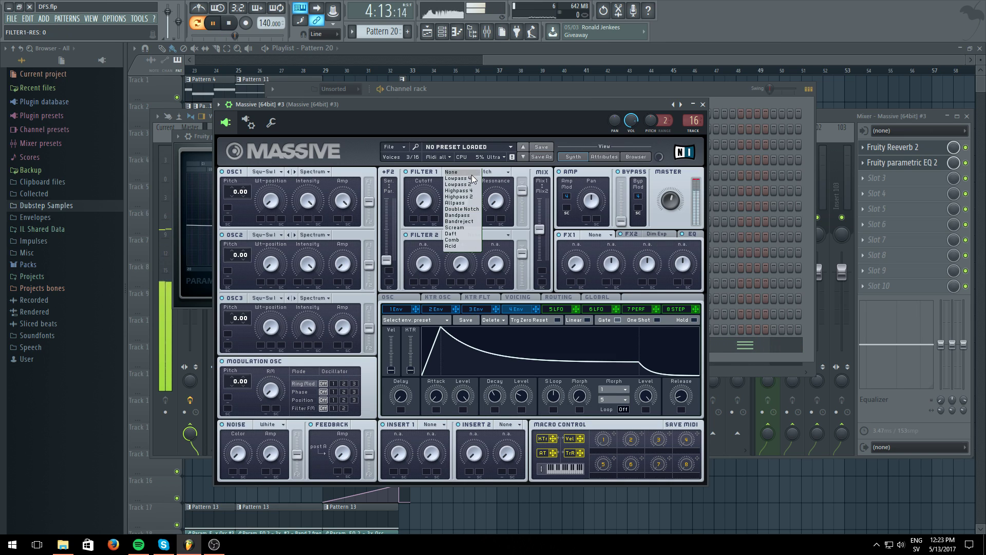
click(457, 178)
drag(425, 194, 436, 100)
drag(492, 199, 491, 191)
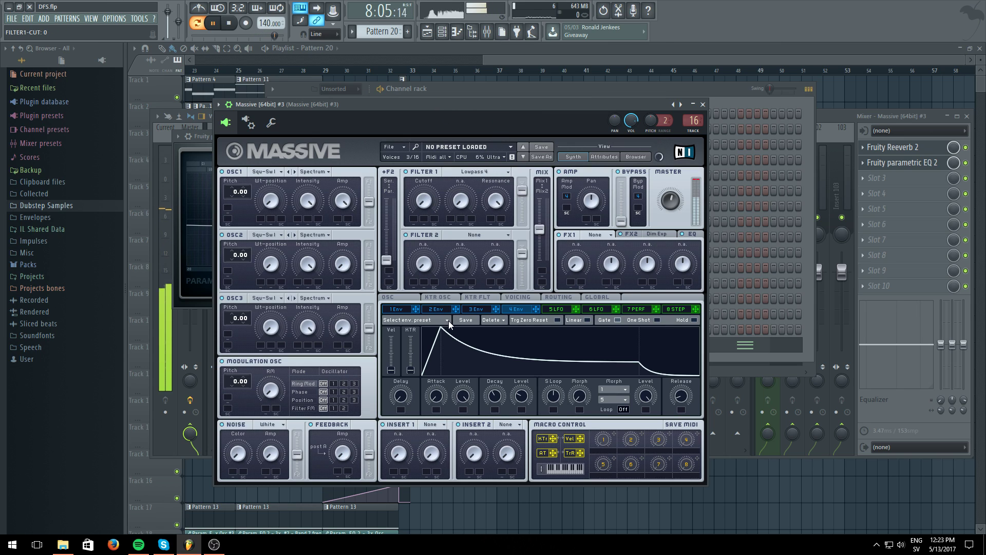
click(476, 173)
click(471, 201)
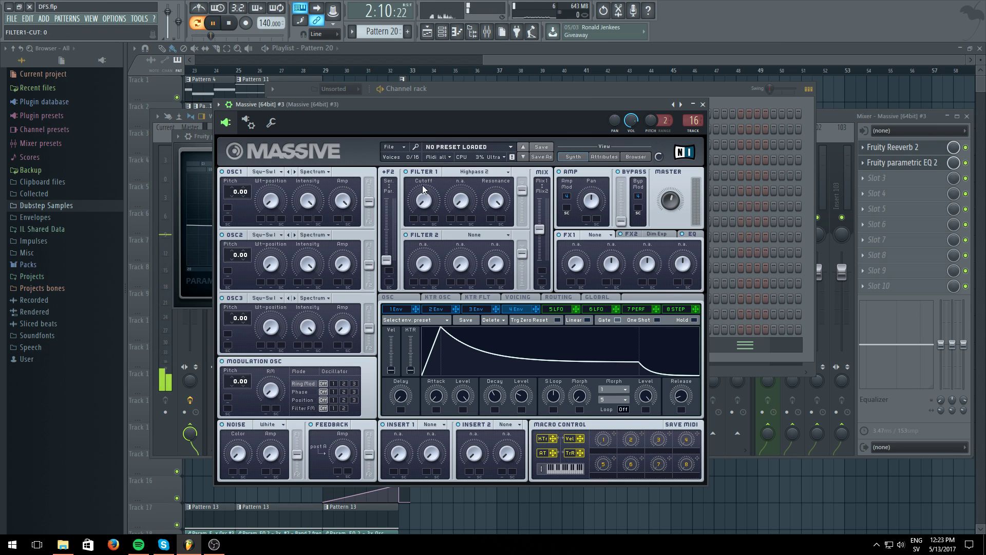
- Change band 7 of the third Massive's Parametric EQ 2 to low pass and move its frequency down to about 2000 Hz
click(902, 162)
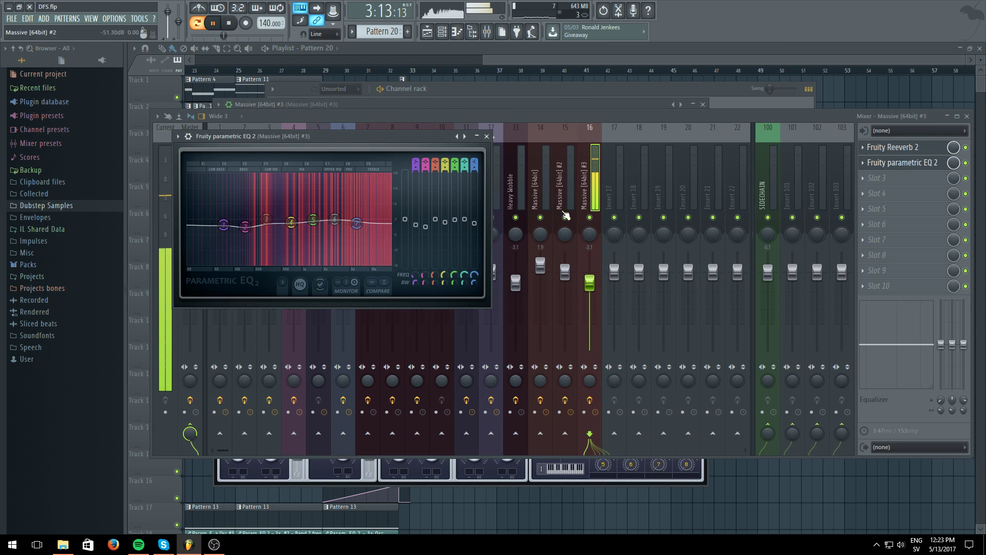
right_click(223, 226)
mouse_move(239, 251)
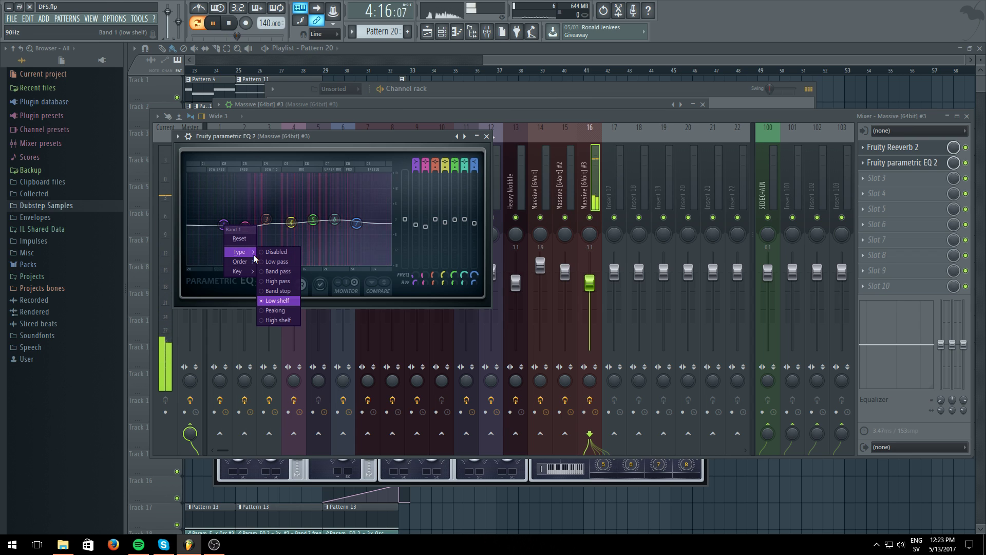
click(366, 134)
right_click(357, 224)
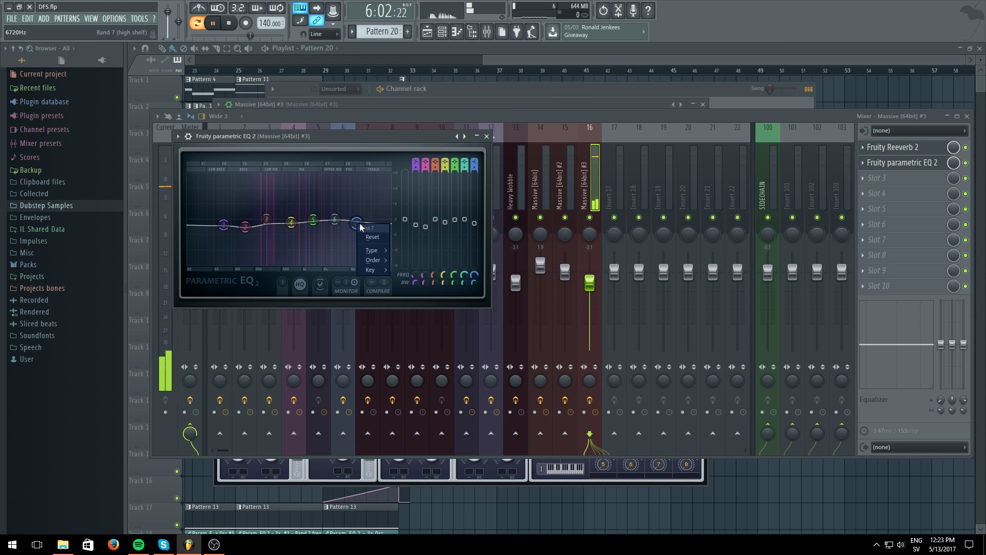
mouse_move(373, 251)
click(409, 259)
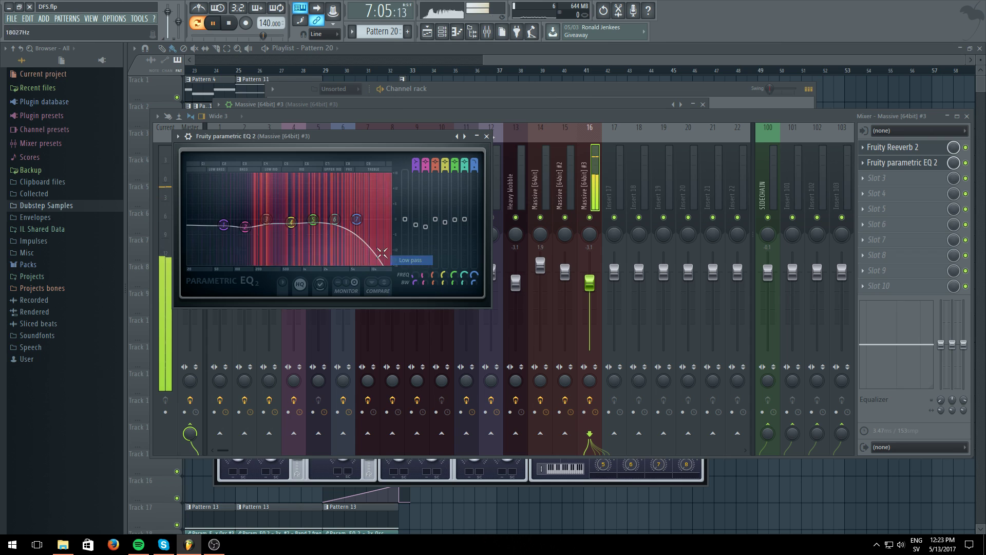
drag(355, 220, 330, 219)
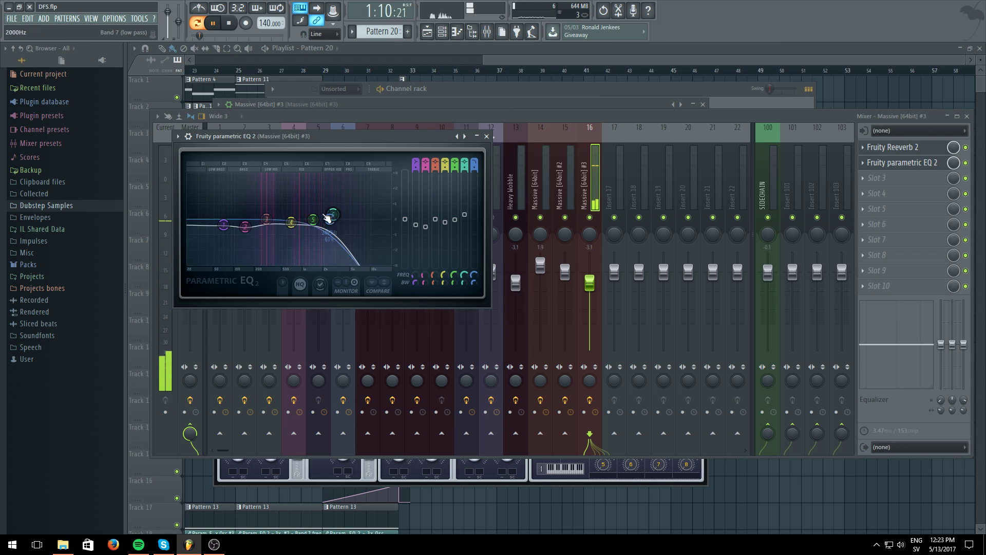
- Change band 1 of the Parametric EQ 2 to high pass and raise its frequency slightly
mouse_move(249, 261)
click(282, 263)
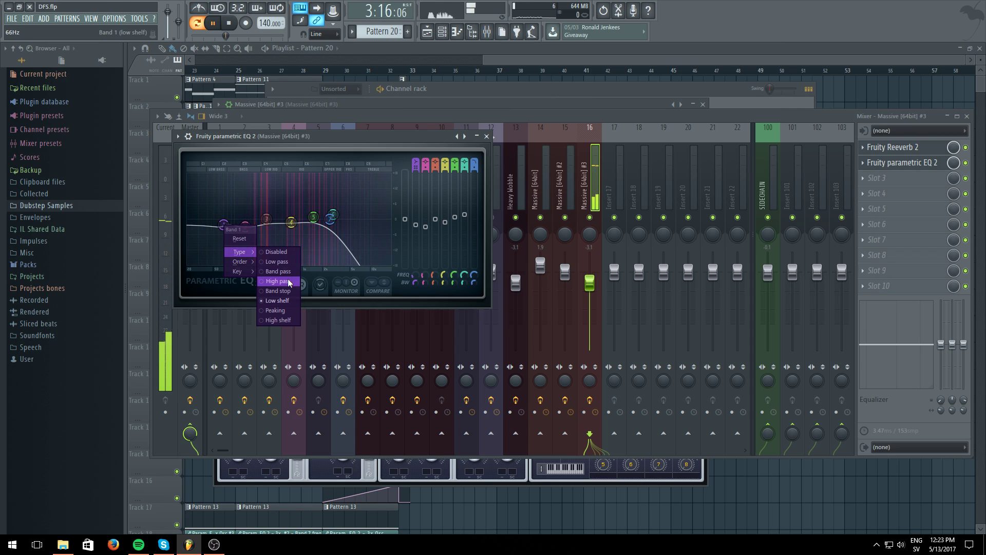
click(280, 282)
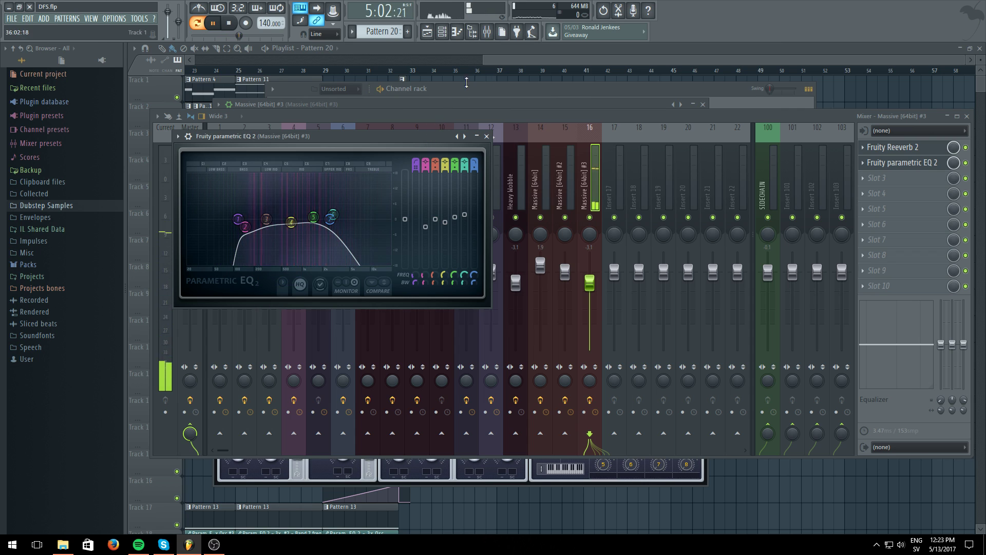
- Browse the wavetables for the third Massive's OSC1 and choose Square-Saw I
click(531, 103)
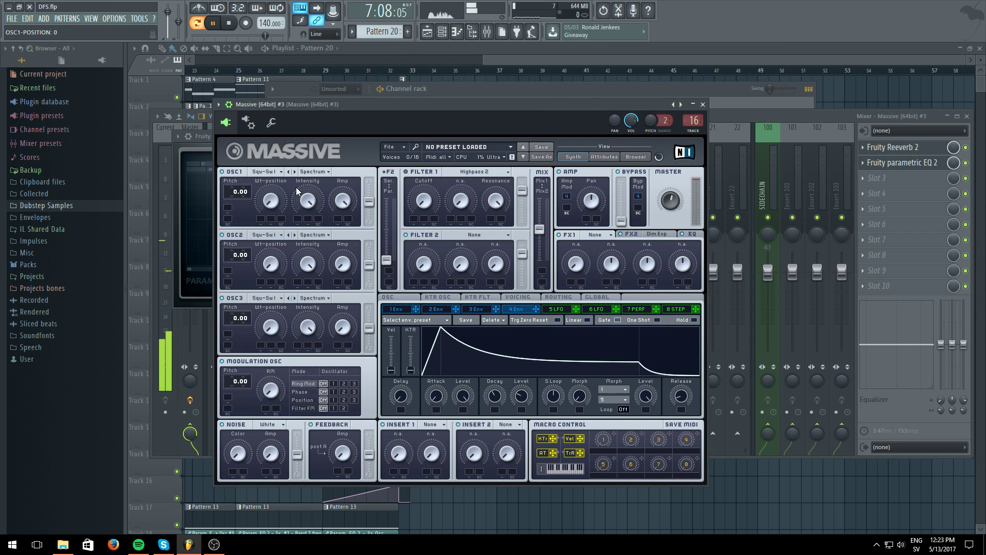
click(276, 173)
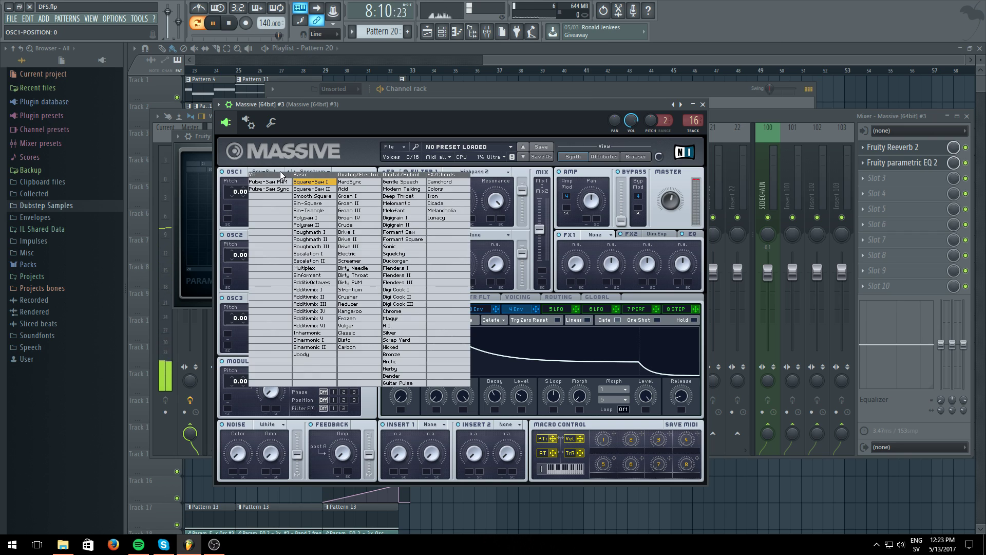
click(310, 182)
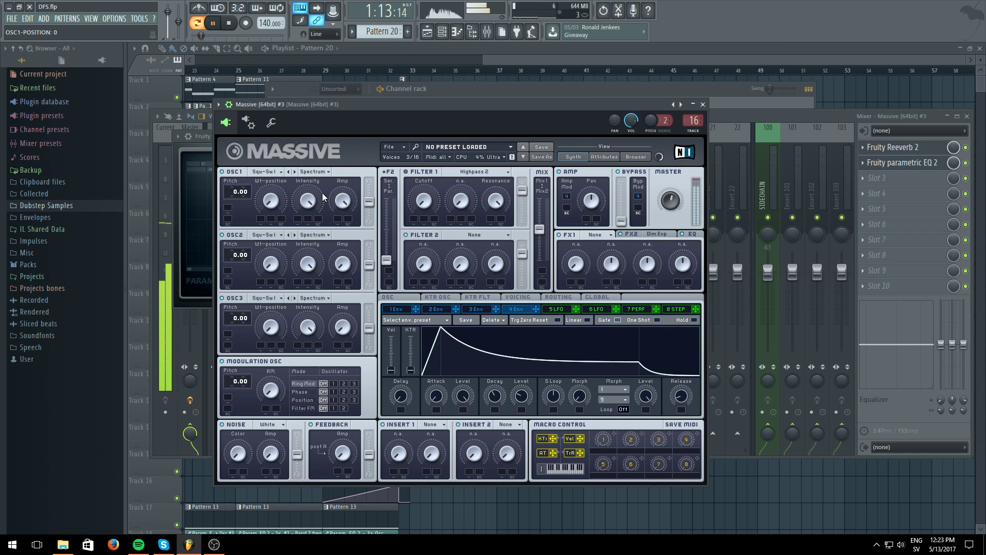
- Reopen the third Massive from the channel rack and lower its OSC1 Intensity to about 0.77
click(526, 48)
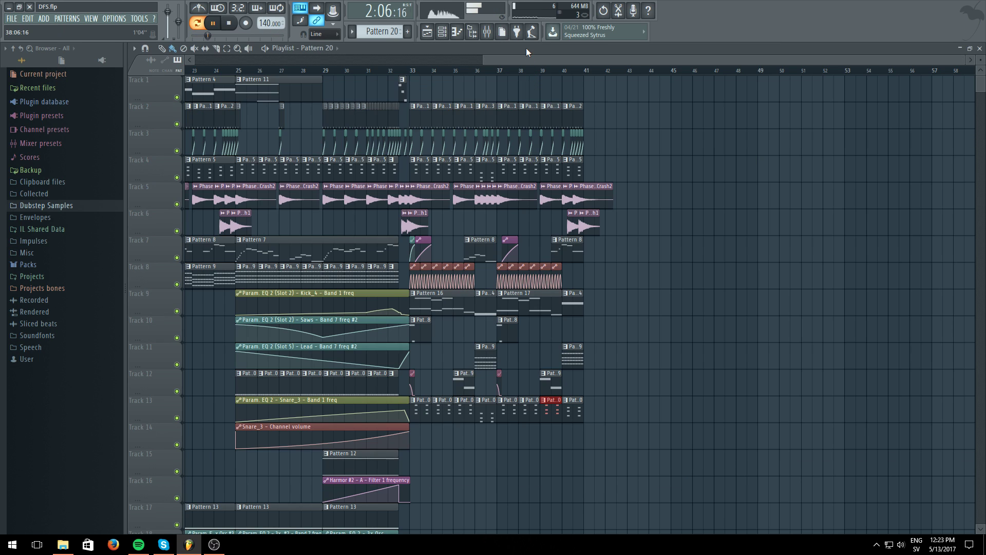
click(443, 33)
click(368, 262)
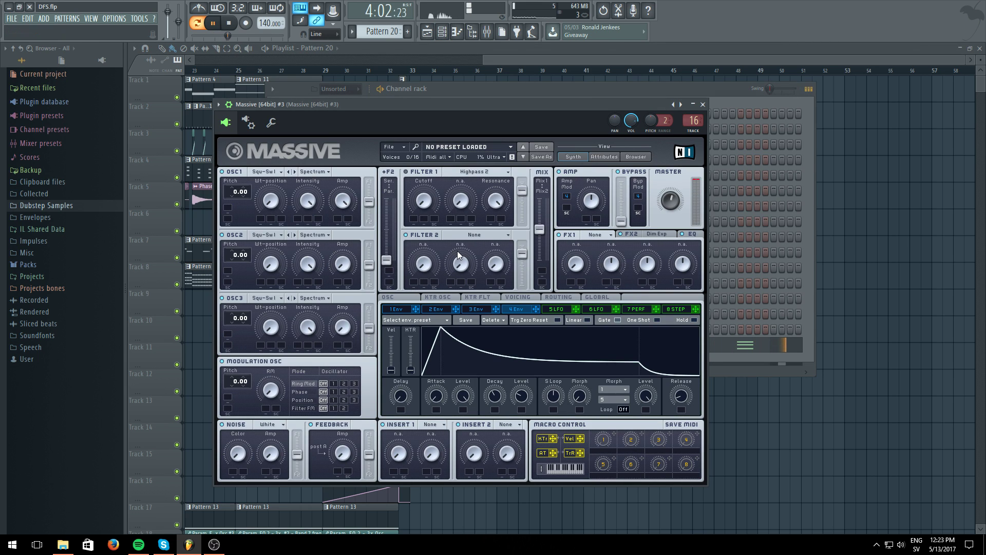
drag(311, 202, 327, 234)
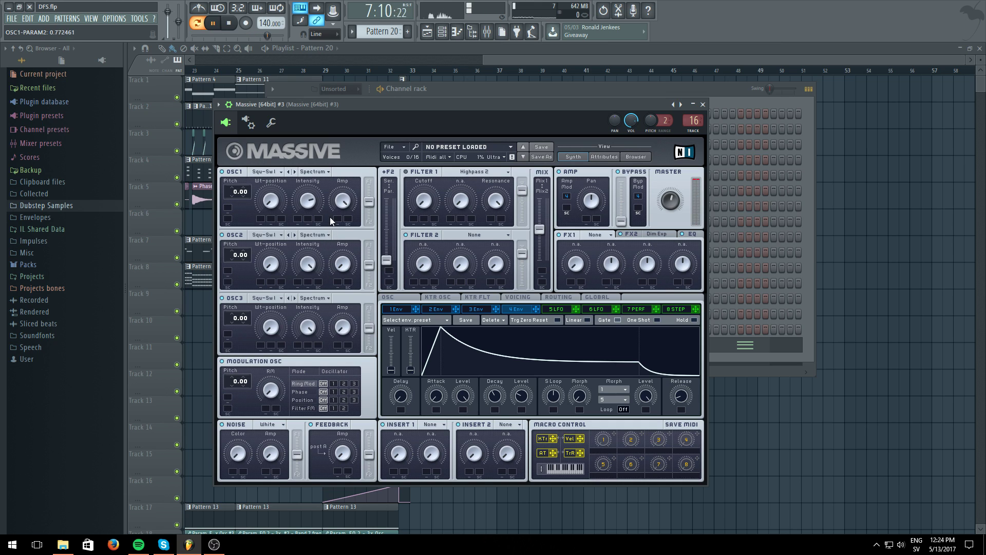
- Play the song from bar 33 and raise the third Massive's mixer fader to about -1.4
click(410, 70)
key(l)
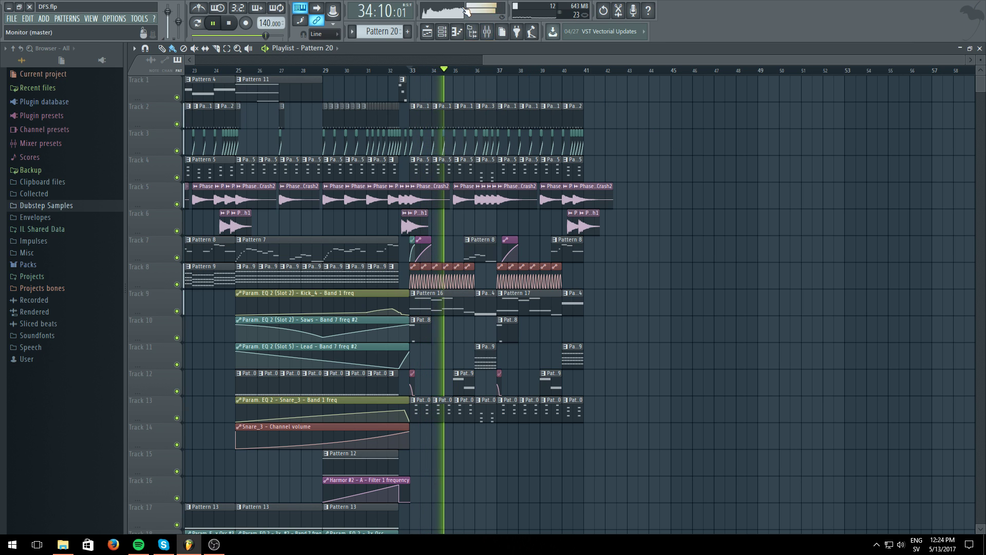
key(F9)
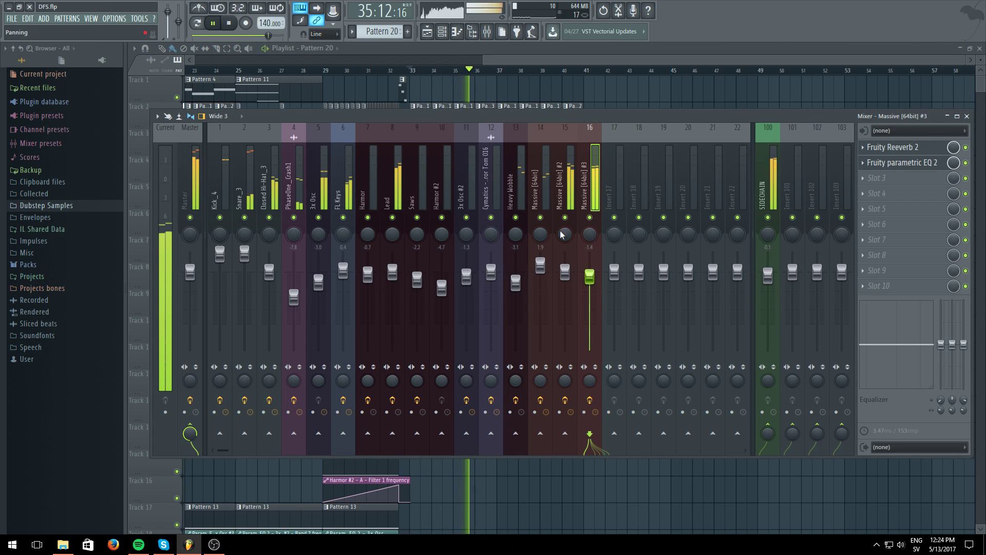
- Lower the third Massive's OSC1 Intensity to about 0.65 and raise the low-pass band's frequency in its Parametric EQ 2
key(F6)
click(353, 347)
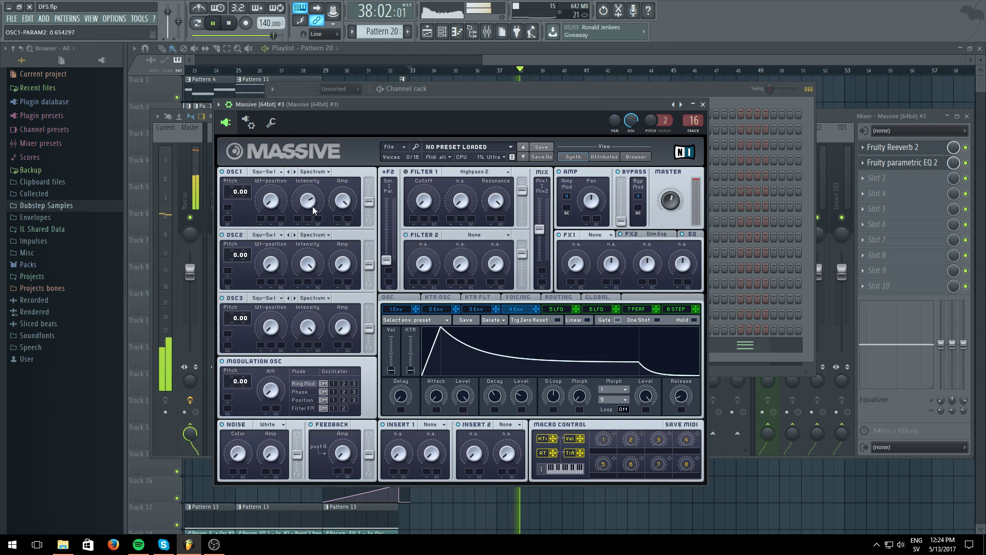
click(920, 171)
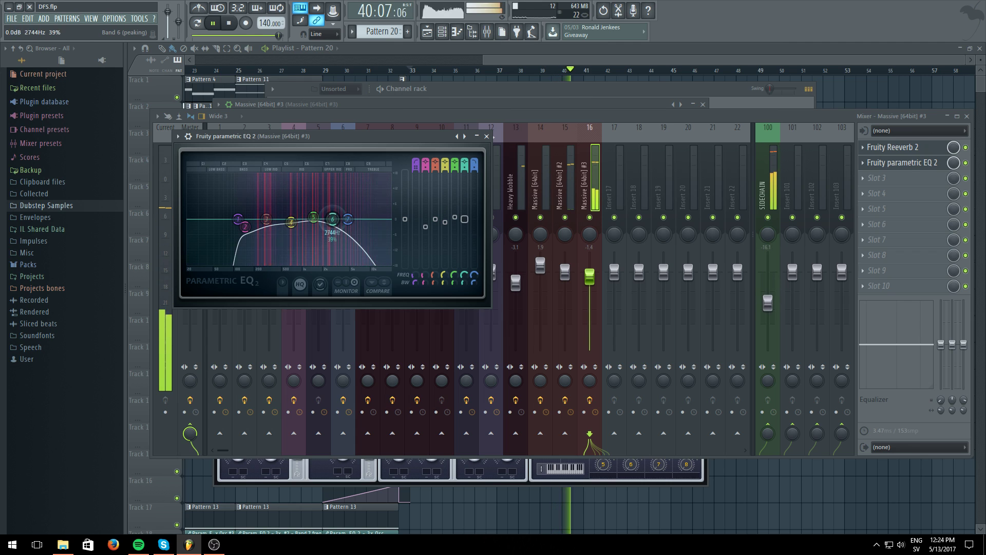
- Replay the drop from bar 33, then select Pattern 16 on playlist track 9 and play it in pattern mode
click(507, 48)
click(410, 70)
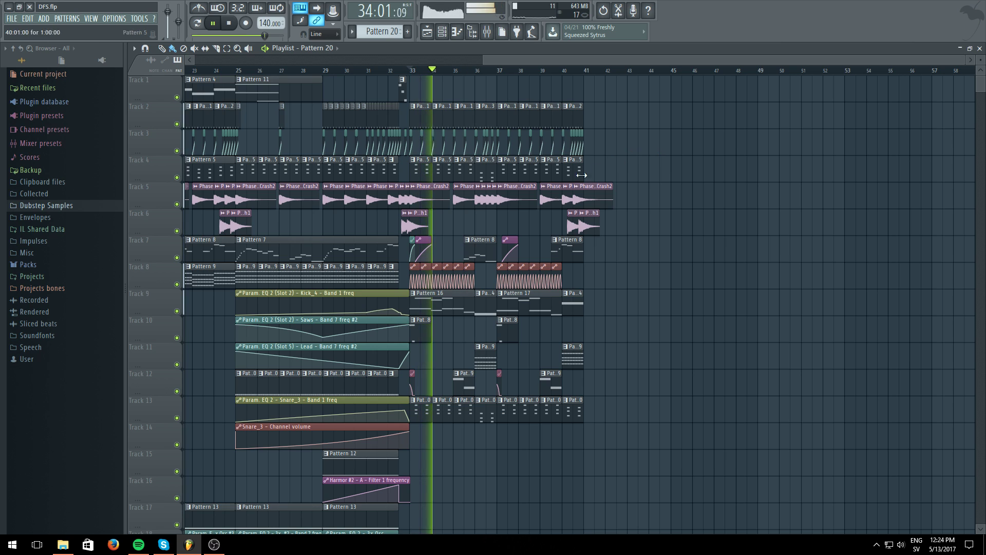
click(461, 299)
key(l)
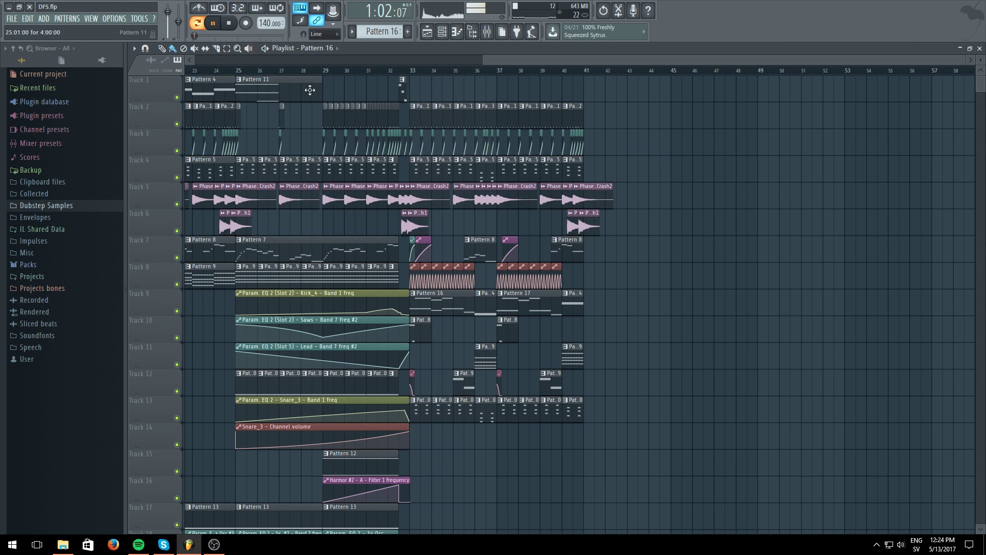
- Examine the Heavy Wobble channel used in Pattern 16 and return to the playlist
key(F6)
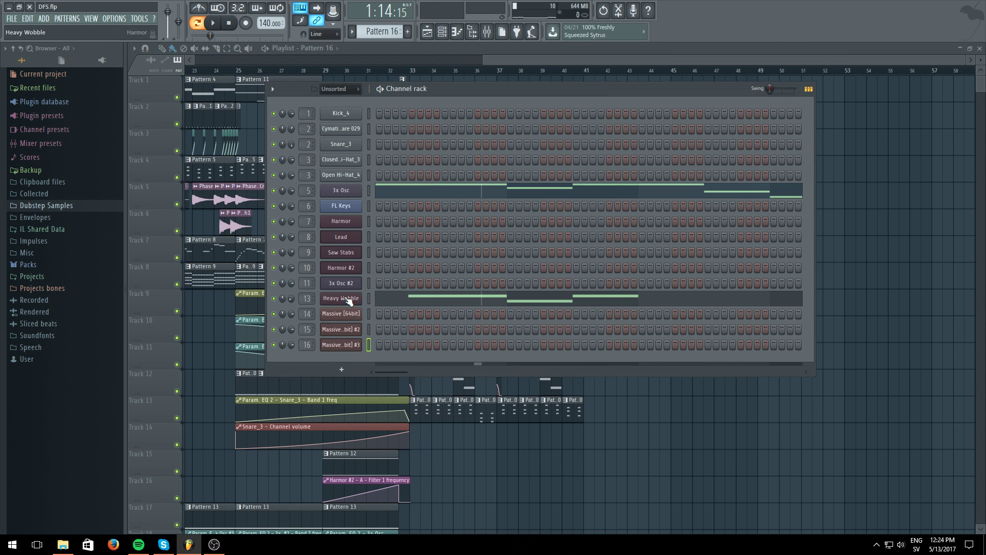
click(345, 299)
click(484, 92)
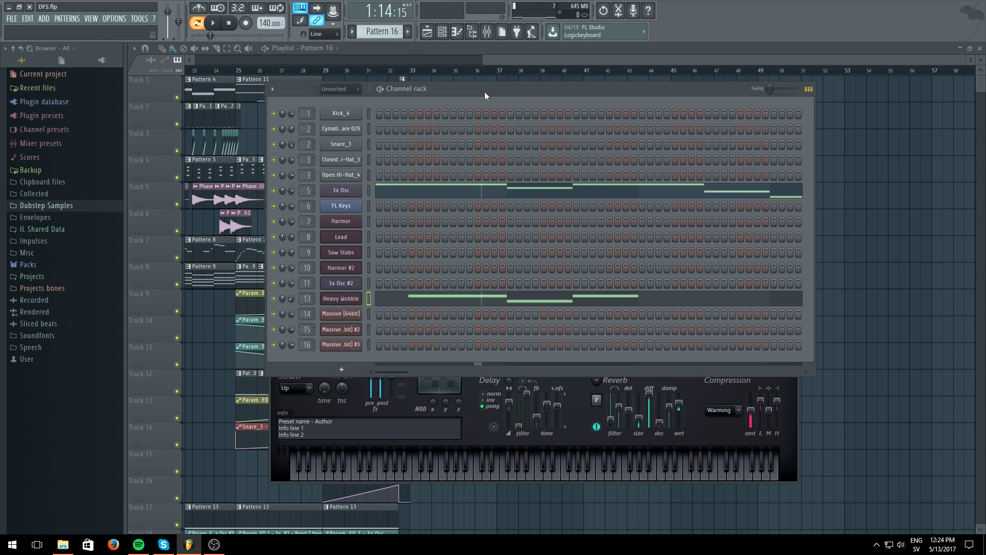
right_click(358, 295)
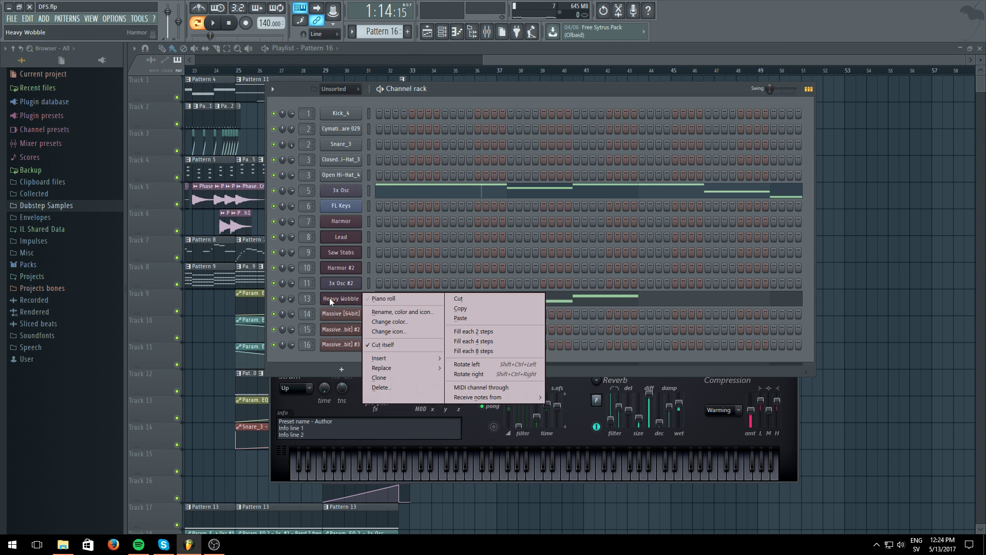
click(344, 299)
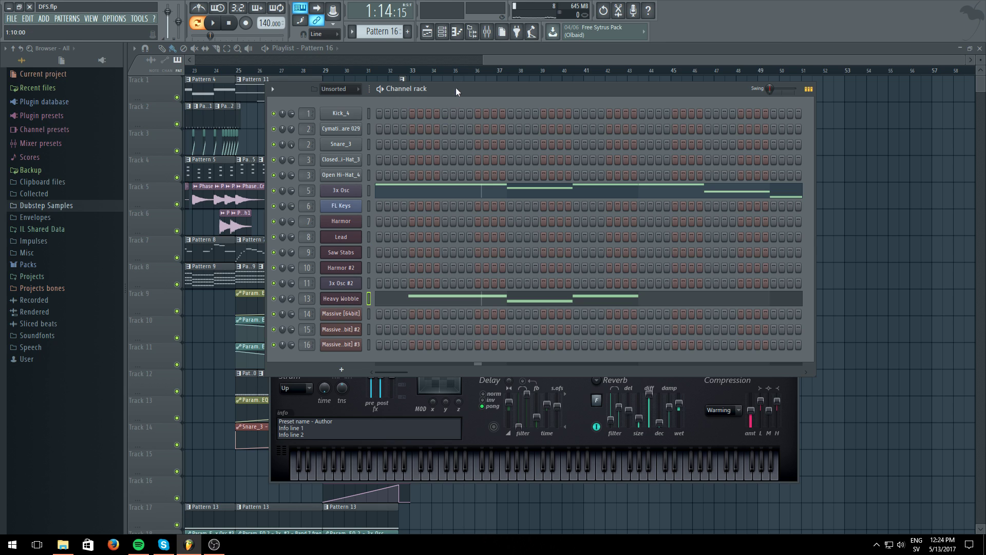
click(452, 64)
- Solo playlist track 9, unmute track 8 with it, and play both in song mode before pausing
ctrl+click(177, 311)
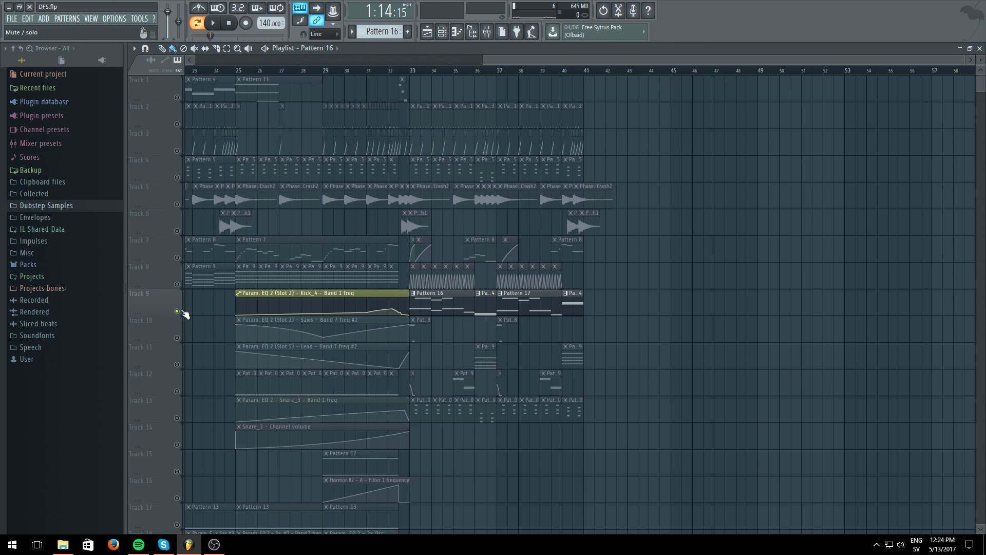
click(177, 284)
key(l)
click(214, 25)
key(space)
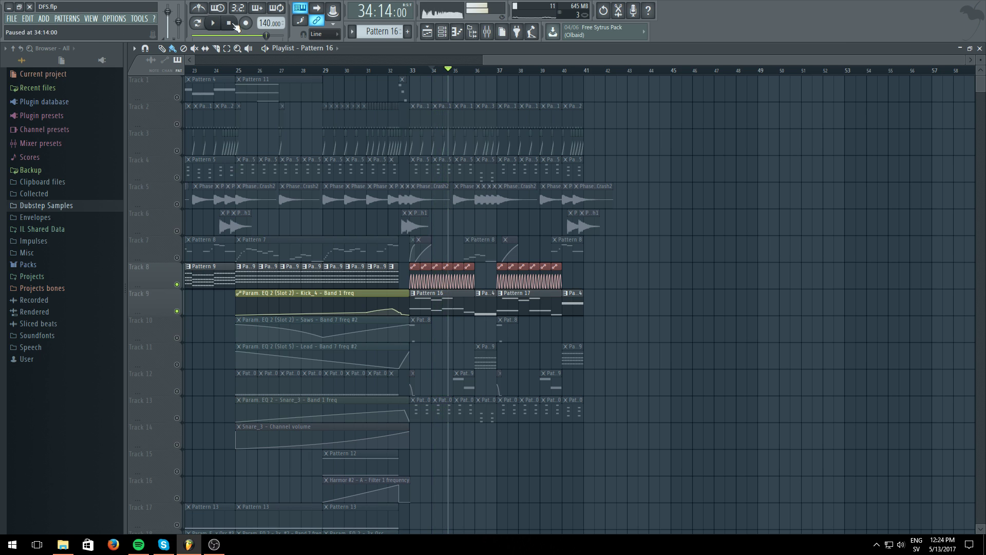
- Add Fruity Compressor to the third effect slot of the Heavy Wobble mixer track
click(442, 32)
click(343, 301)
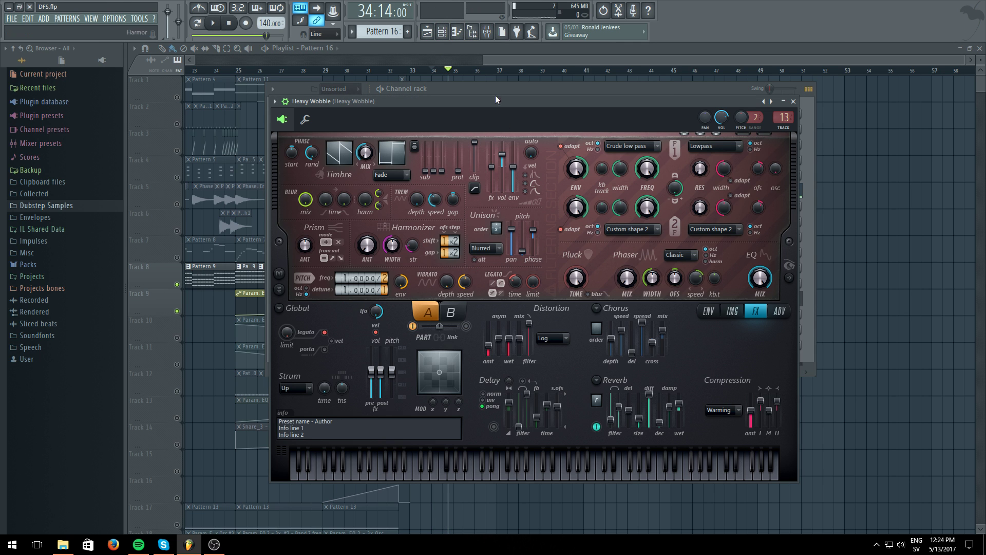
click(490, 35)
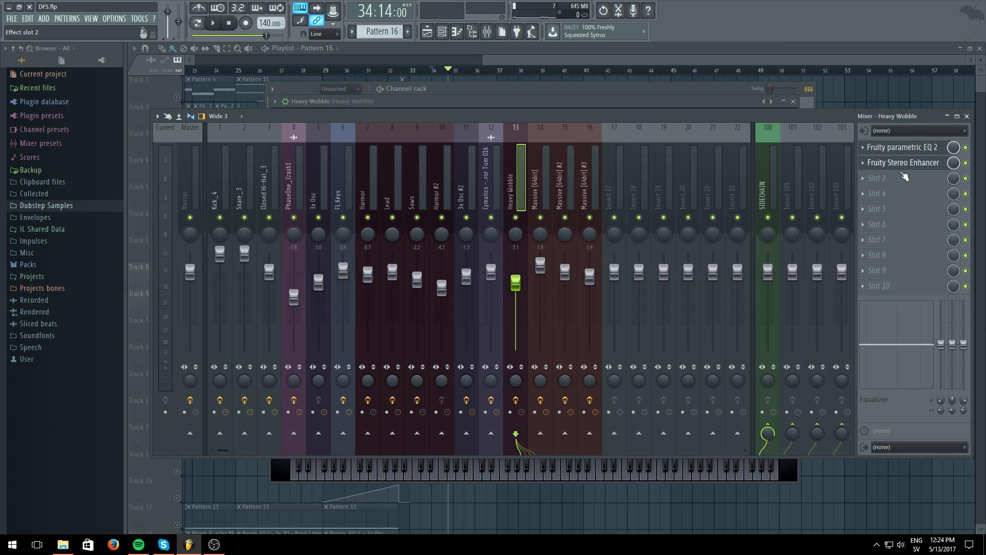
click(904, 177)
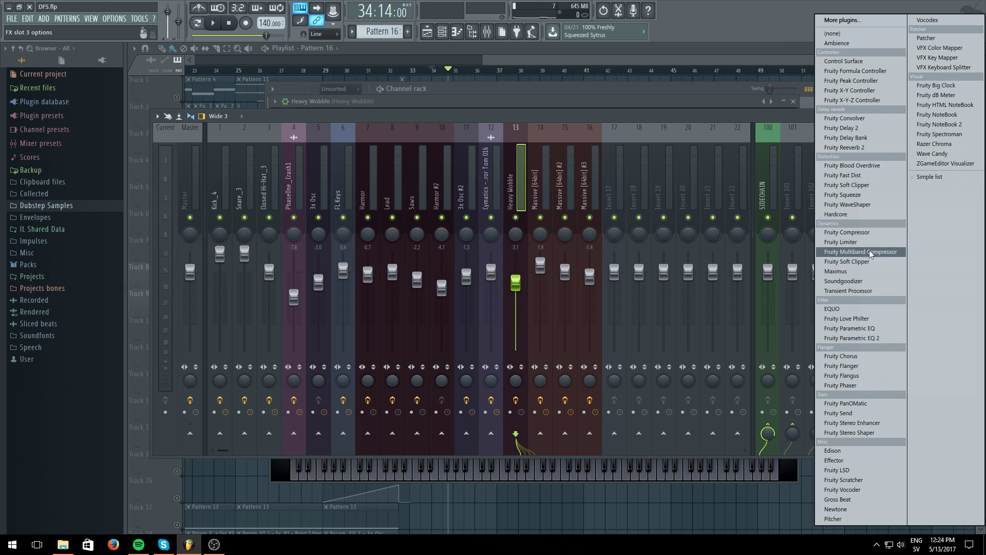
click(875, 238)
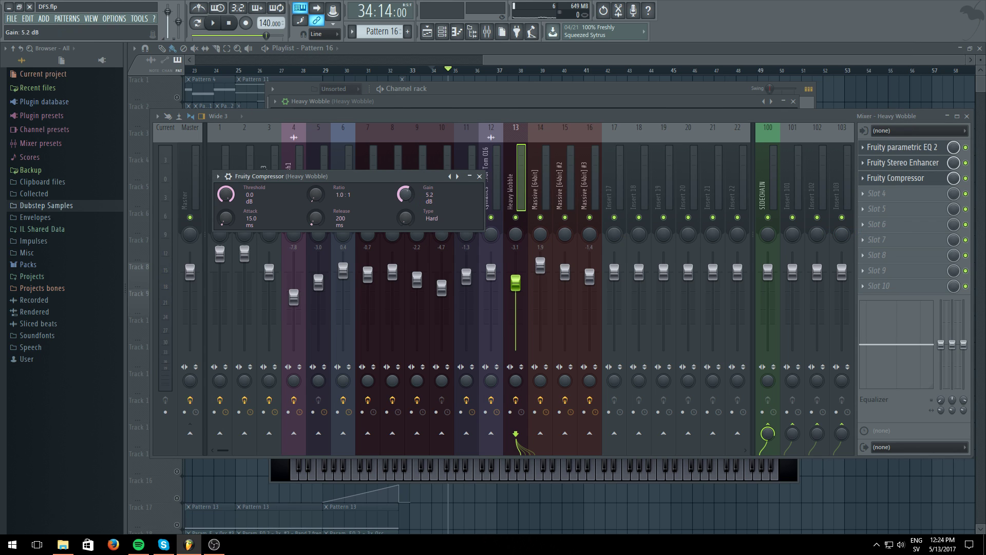
- Play the soloed tracks, lower the Heavy Wobble channel volume during playback, and return to the playlist
click(213, 23)
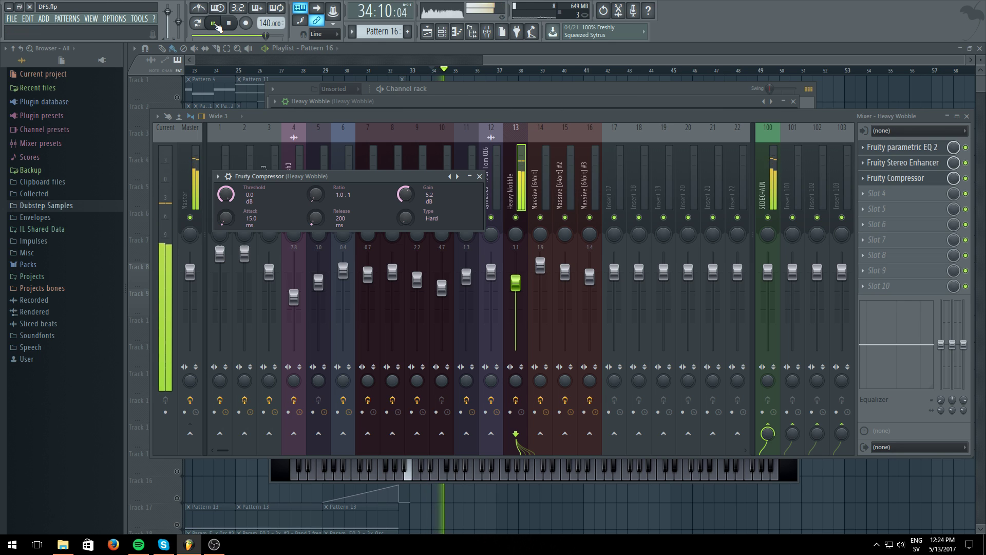
click(214, 23)
click(554, 103)
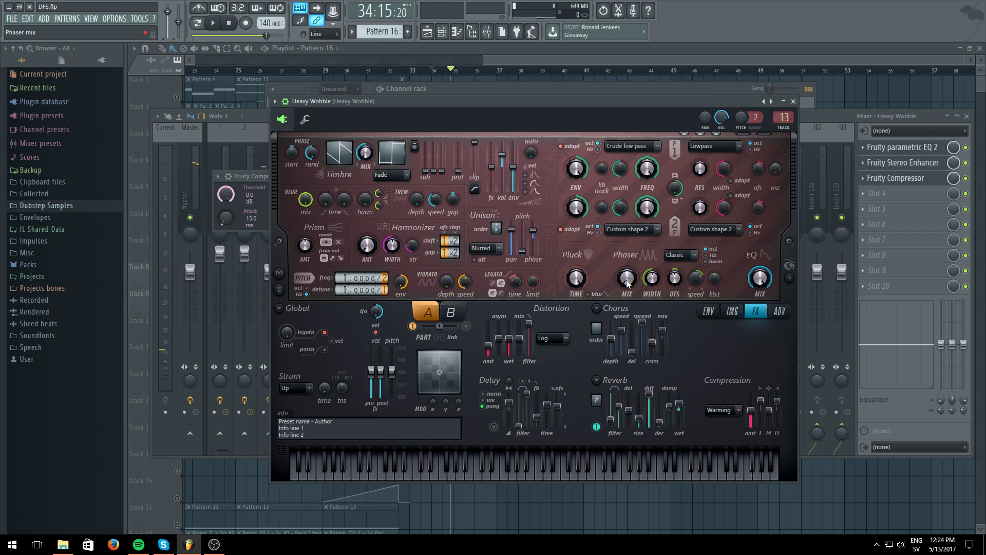
key(space)
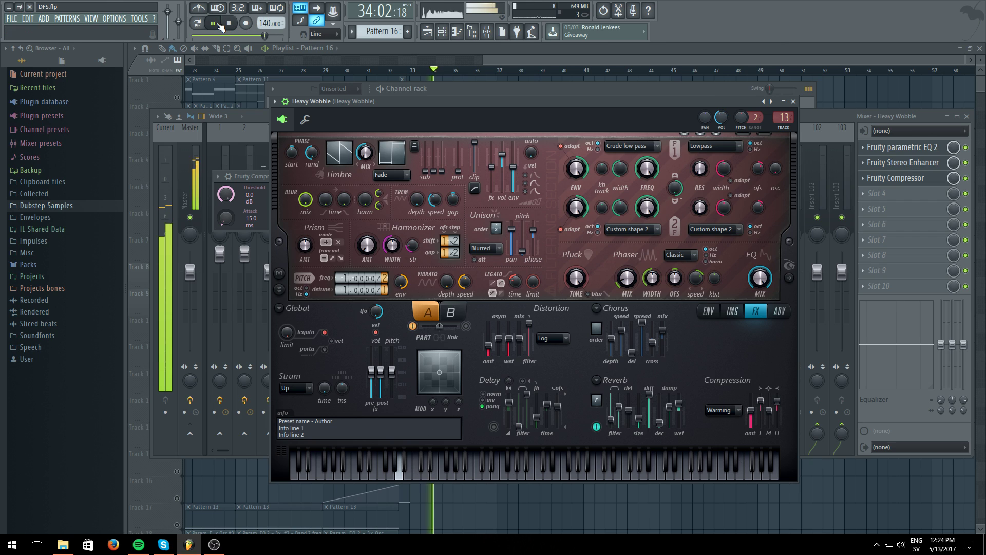
drag(721, 118, 721, 135)
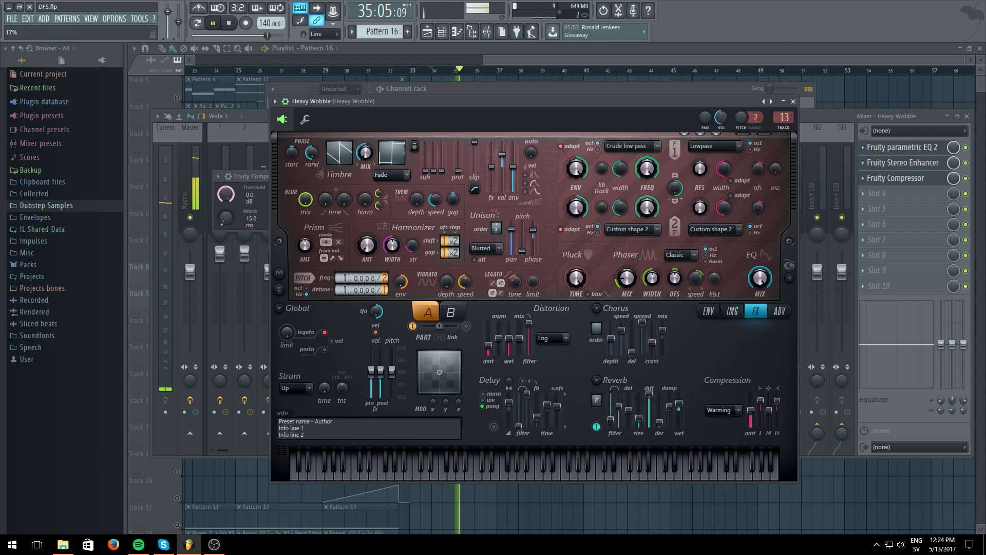
click(245, 23)
click(603, 166)
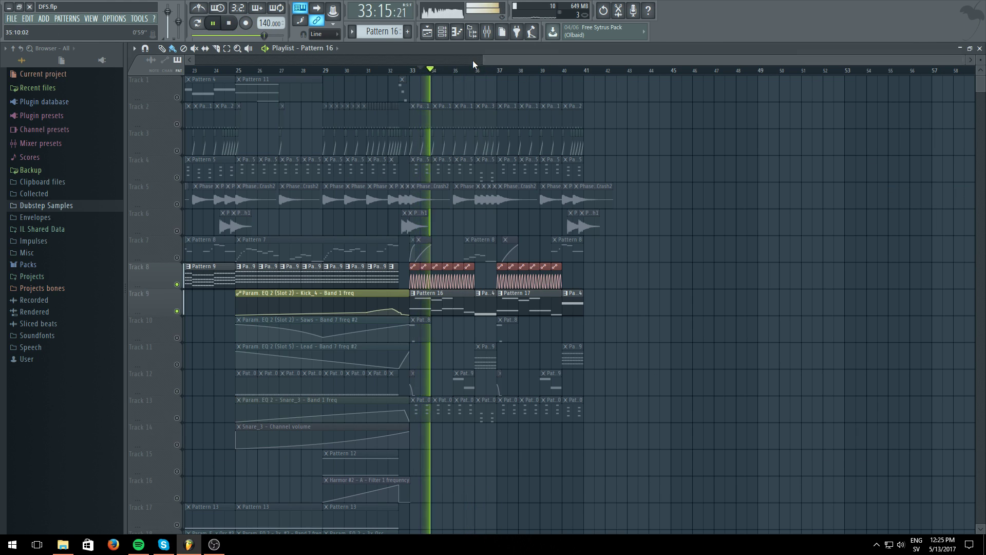
- Check the channel rack, restore all playlist tracks from solo, and replay the full drop from bar 33
click(444, 36)
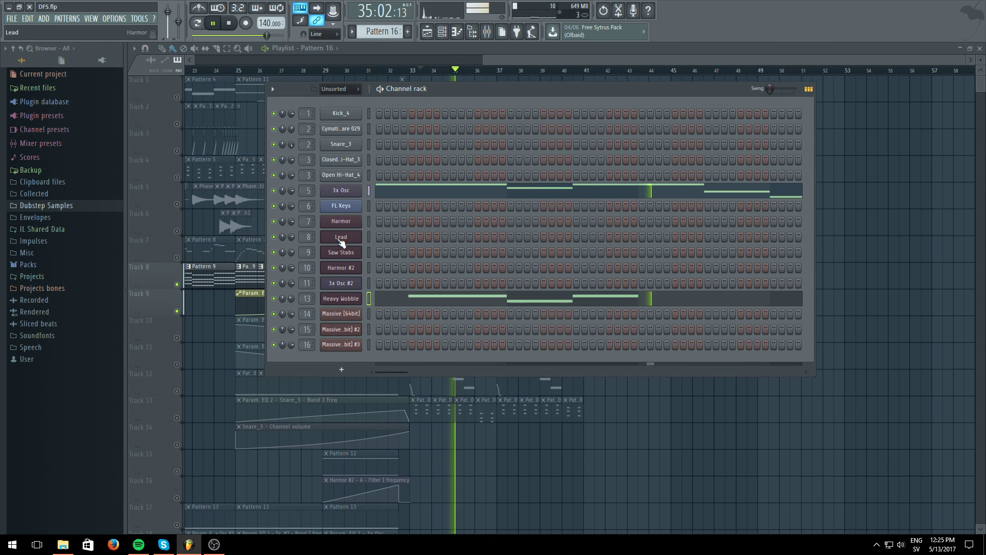
click(444, 33)
right_click(177, 284)
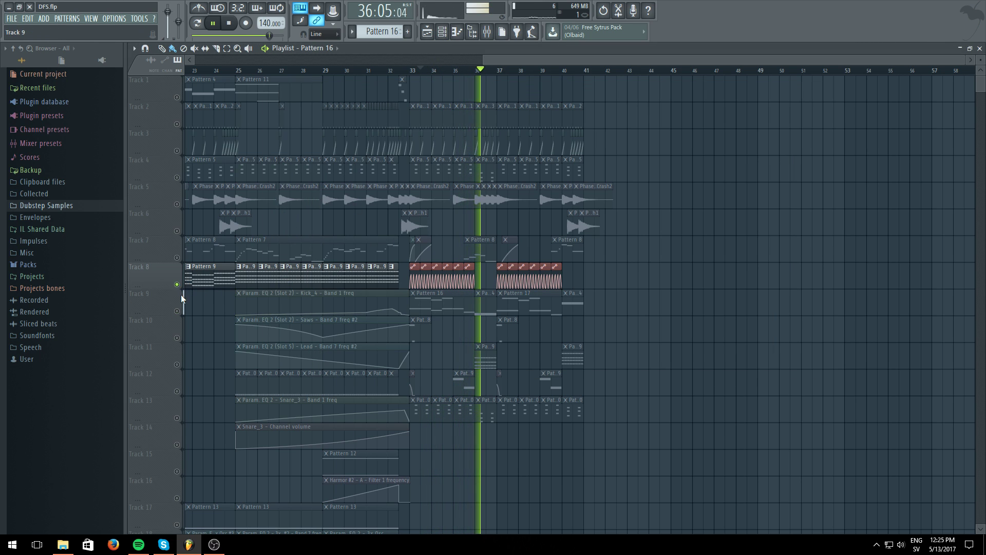
right_click(177, 284)
click(414, 70)
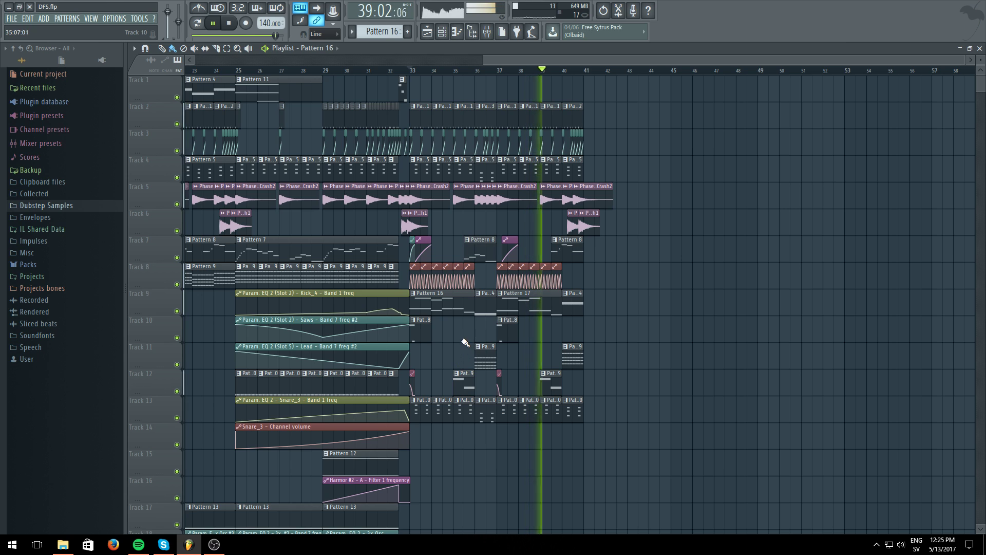
- Raise the Heavy Wobble mixer track's level and replay the drop from bar 33 in the playlist
click(486, 31)
drag(516, 283, 541, 266)
click(486, 31)
click(411, 70)
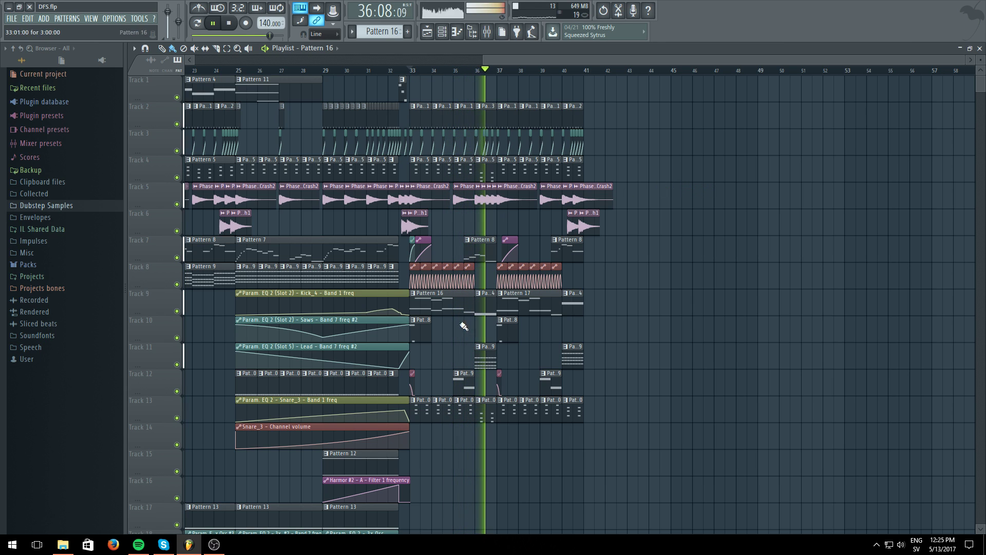
- Switch to Pattern 19 in pattern mode and open the Massive [64bit] #2 notes in the piano roll
key(l)
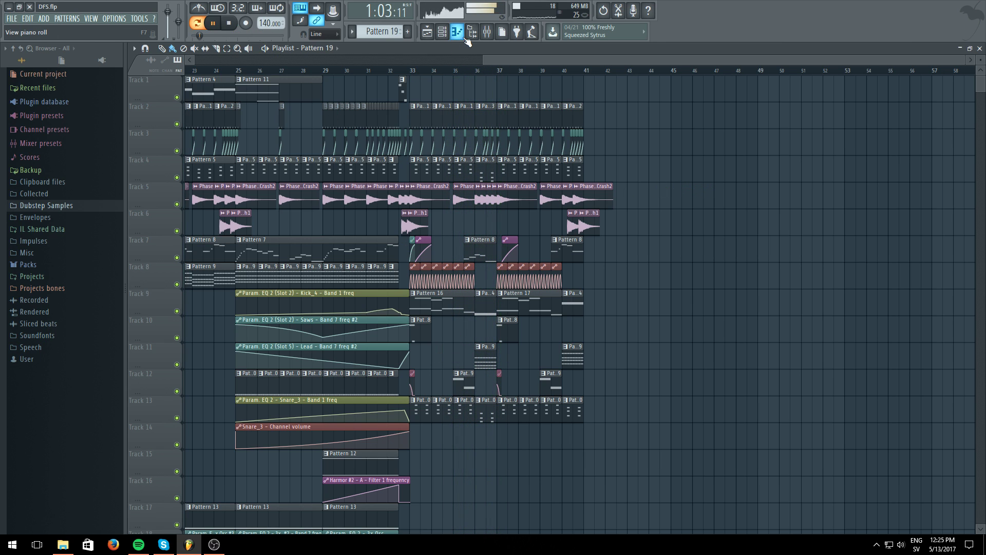
key(F6)
click(565, 336)
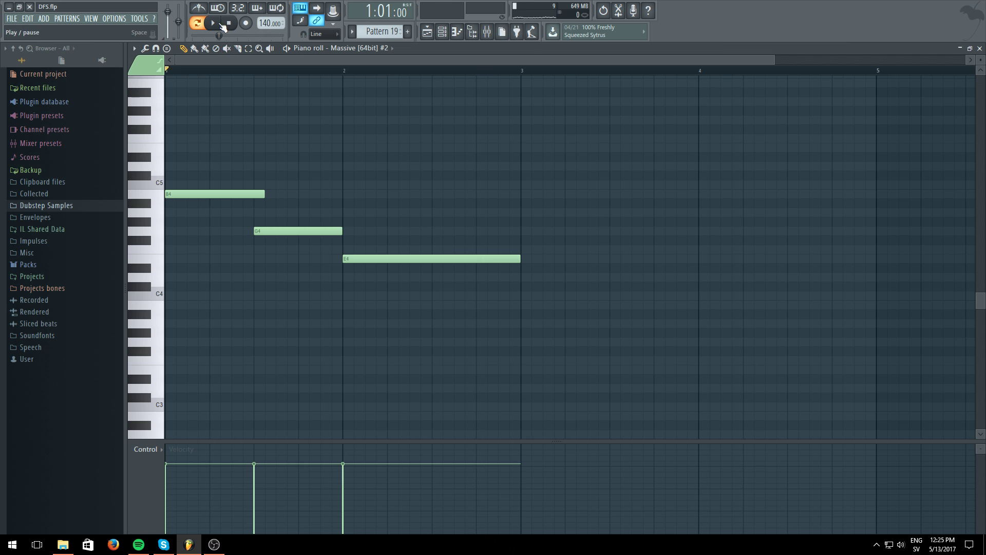
- Switch to the playlist and play the arrangement from around bar 35
key(space)
key(F5)
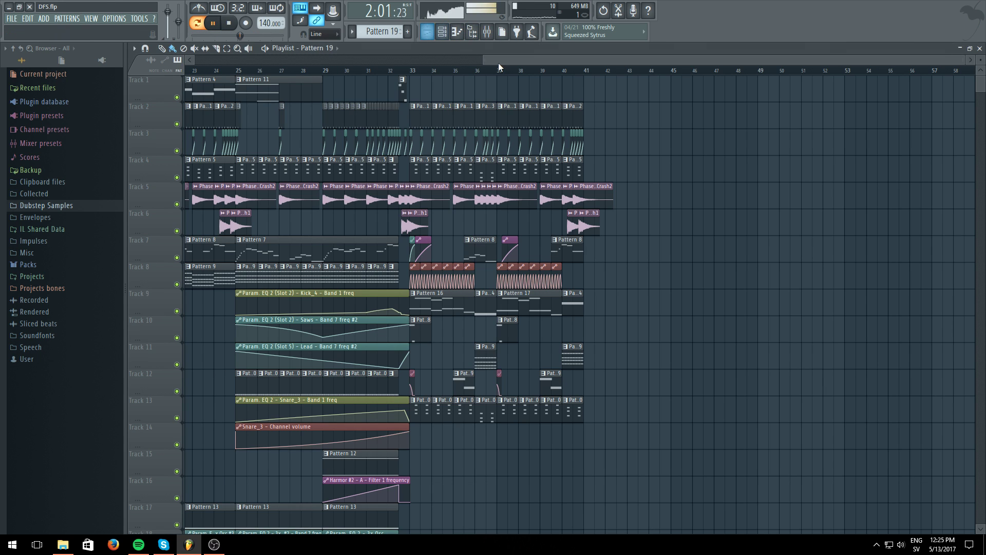
click(463, 73)
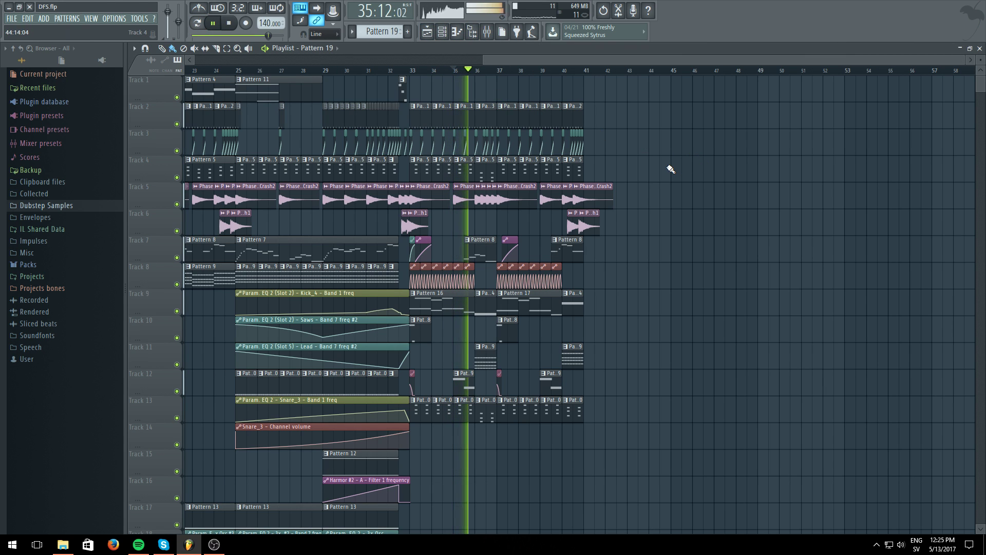
click(443, 72)
- Open the Massive [64bit] #2 synth, stop playback and audition its sound with a few live notes
click(441, 32)
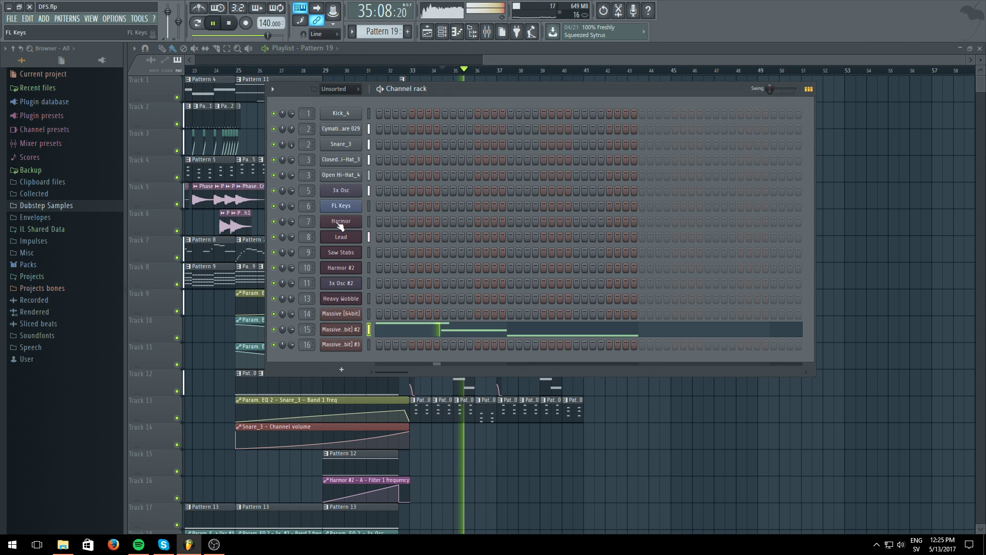
click(355, 330)
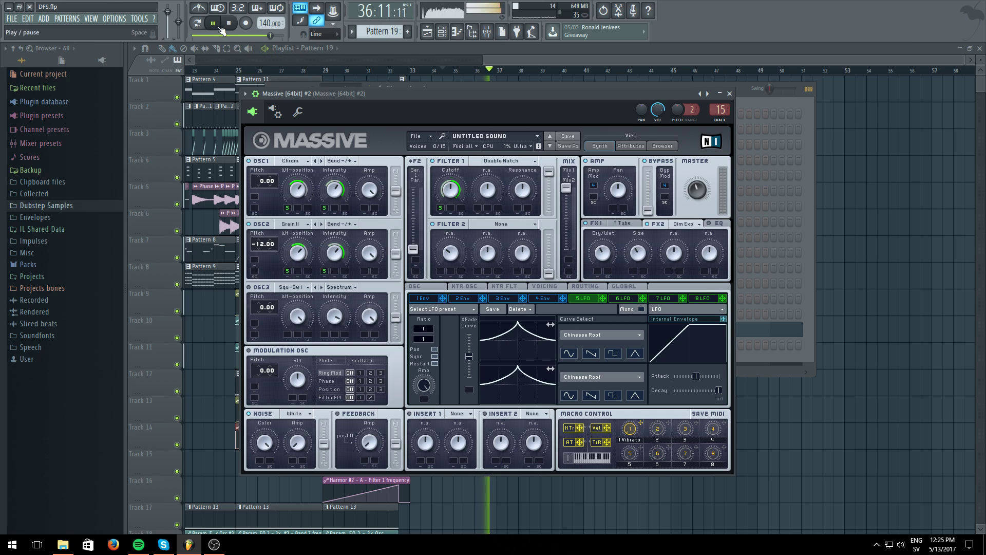
key(x)
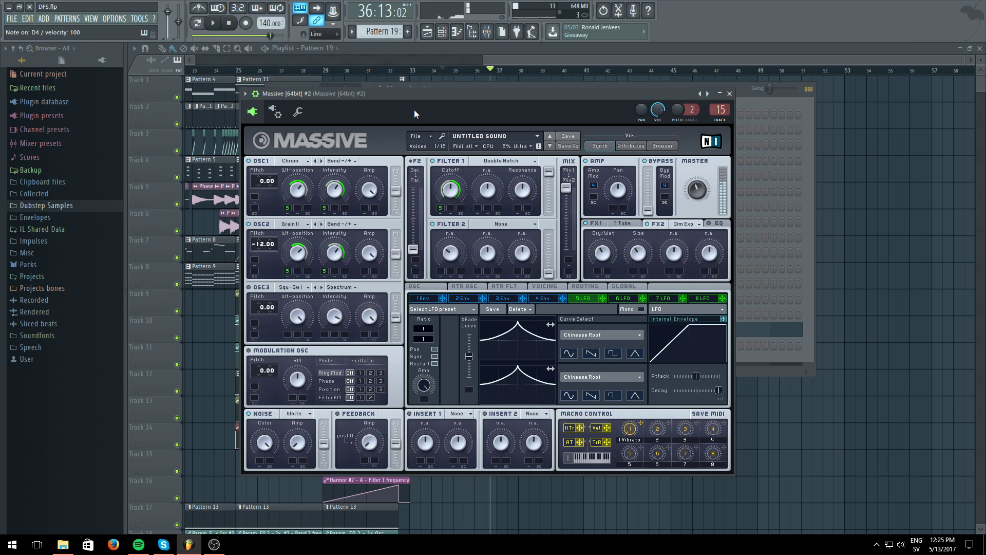
key(x)
key(x)
click(468, 53)
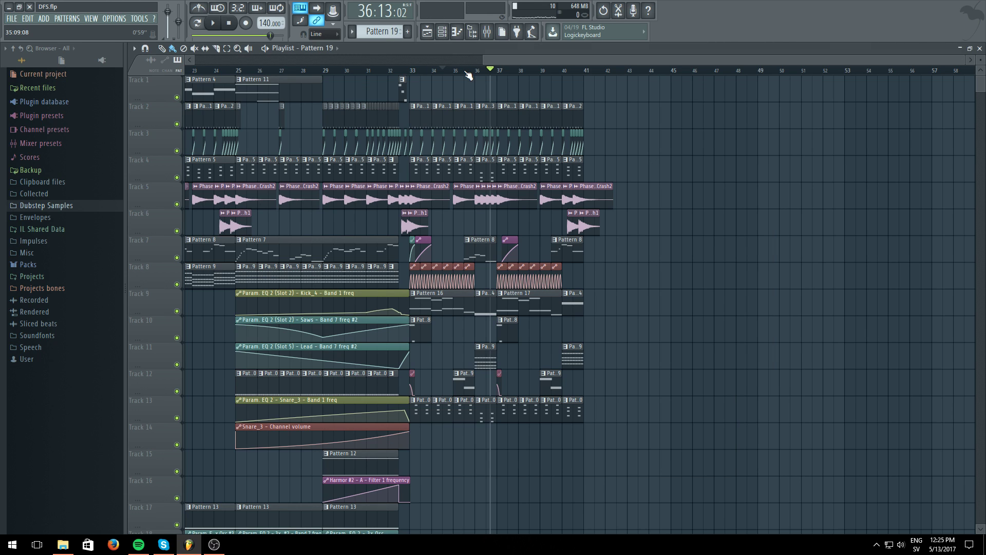
- Set the OSC1 pitch of Massive [64bit] #2 to -12.00 while the arrangement plays from around bar 35
click(210, 24)
key(F6)
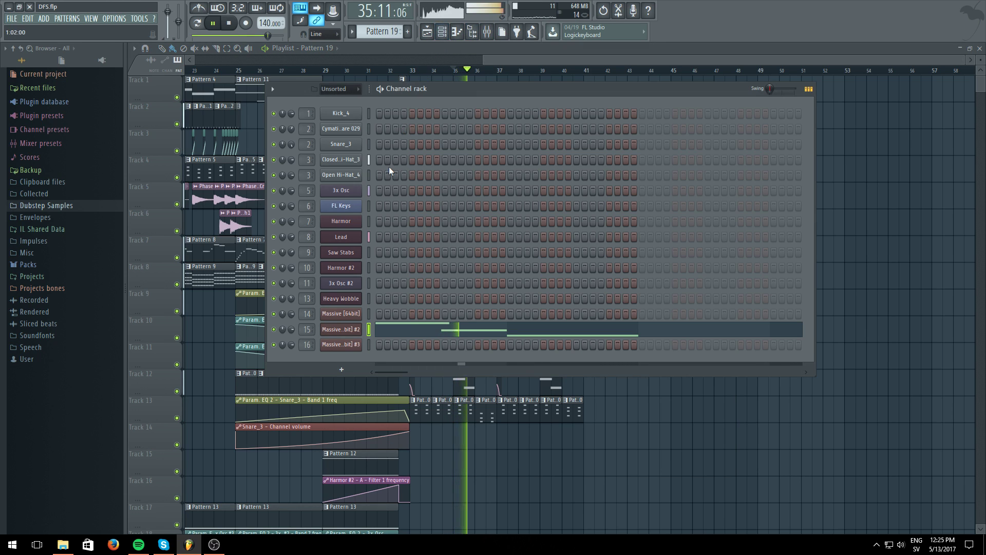
click(356, 333)
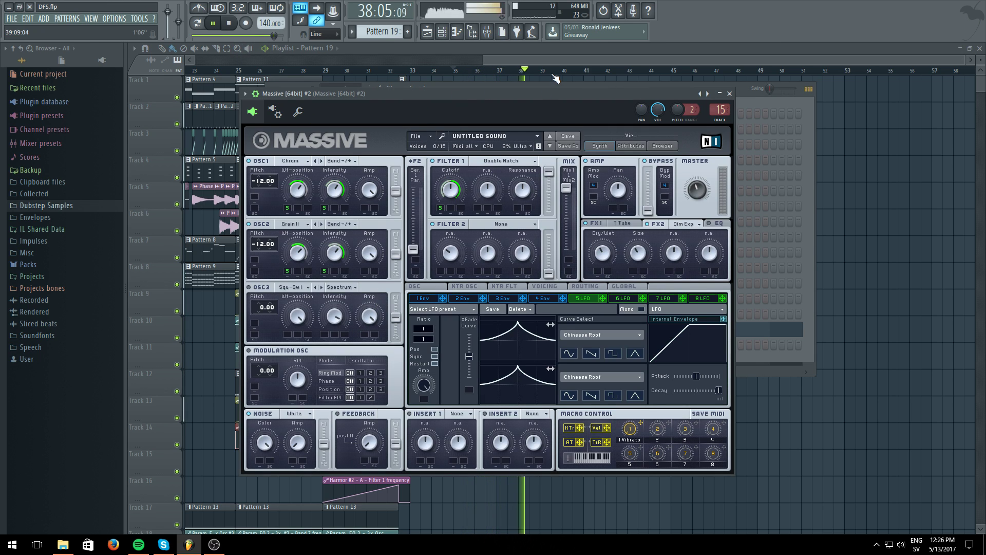
click(568, 53)
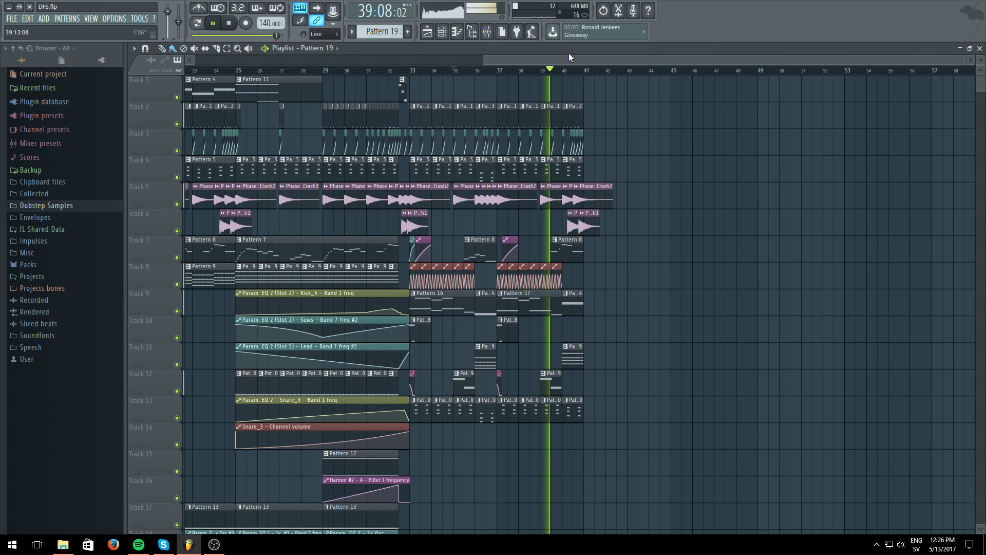
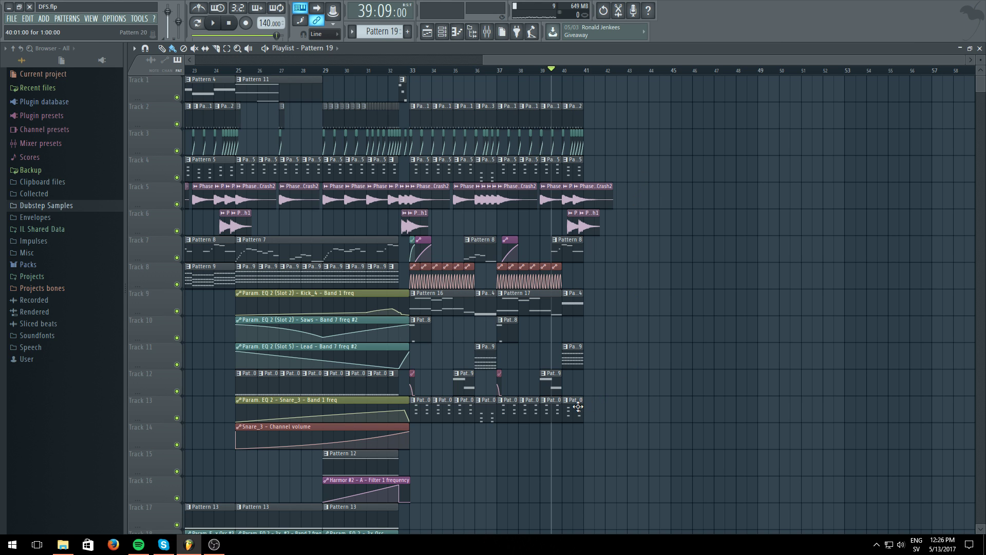
- Play the arrangement from bar 30 through the build-up into the drop
drag(482, 65, 194, 64)
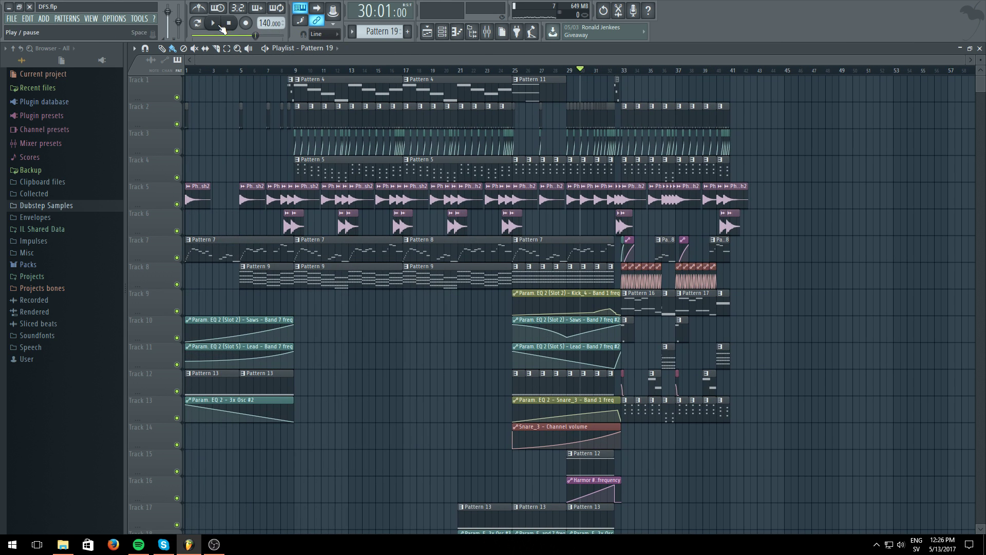
click(219, 25)
scroll(744, 78, up, 4)
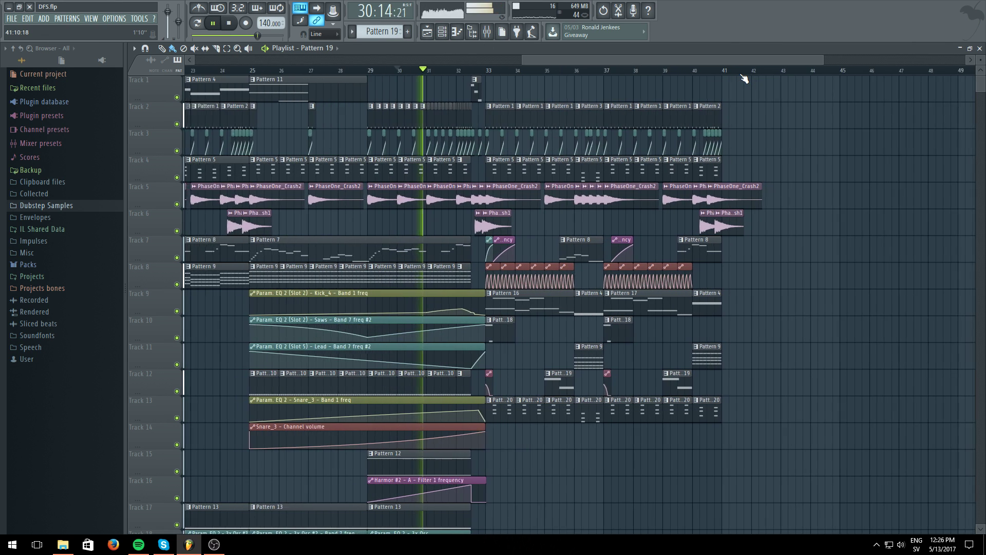
scroll(744, 78, up, 3)
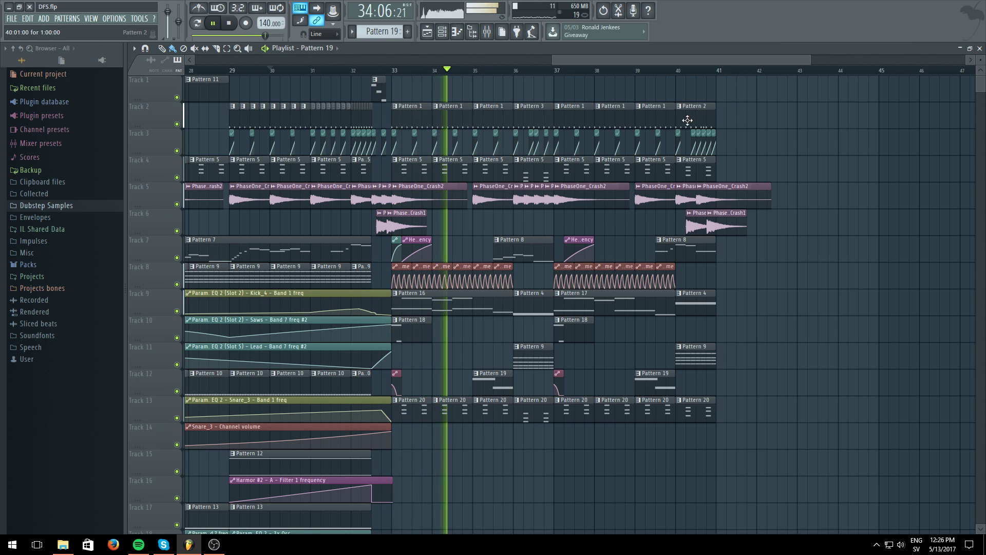
- Lower the Massive [64bit] #3 mixer track volume to -5.5 dB and return to the playlist
click(487, 32)
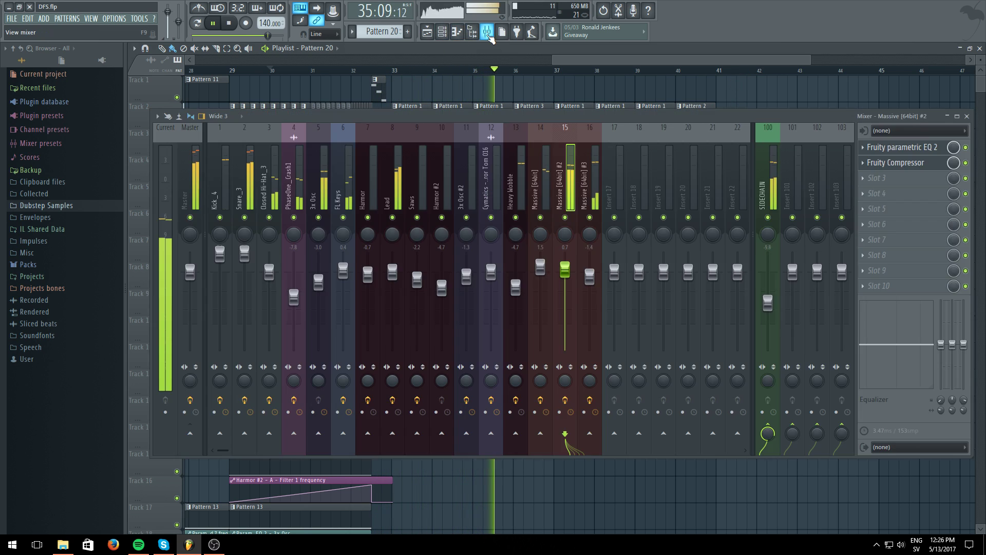
drag(596, 277, 598, 295)
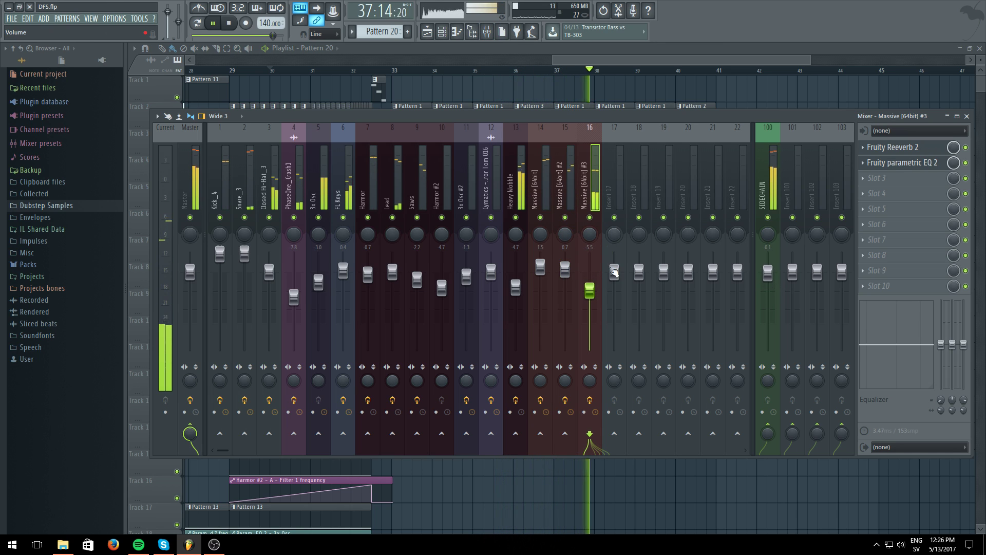
click(426, 33)
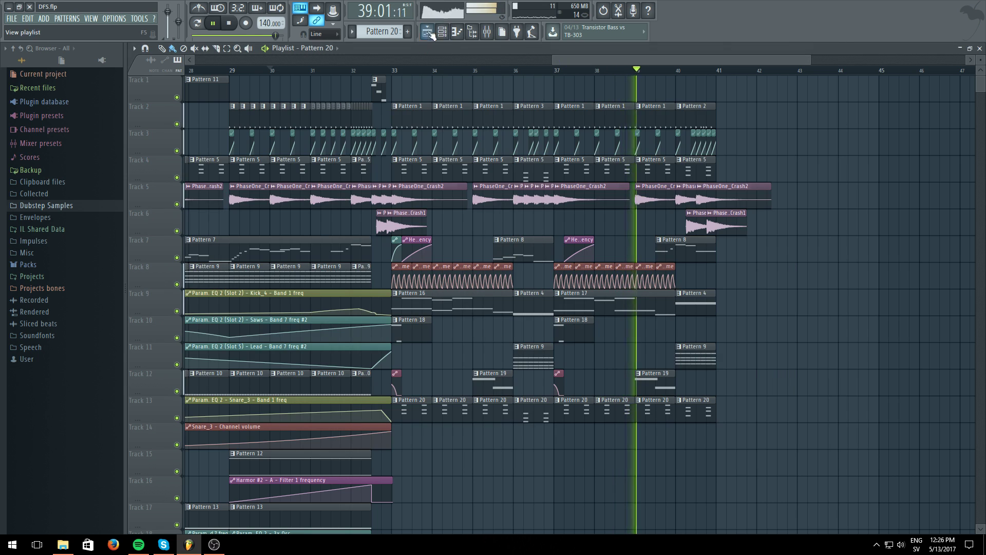
- Lengthen the envelope 4 attack of Massive [64bit] #3 to about 0.18 and audition the pattern on its own
click(442, 32)
click(353, 344)
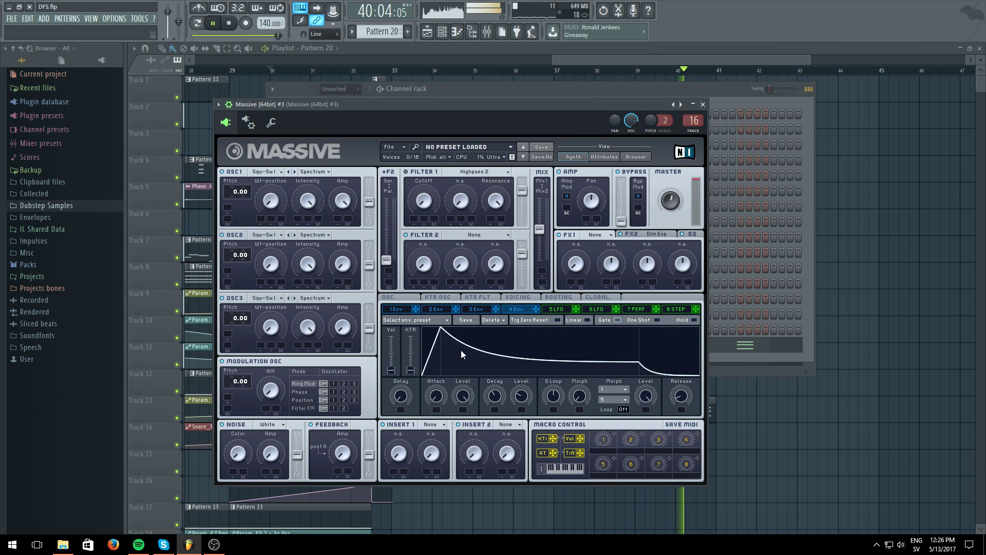
drag(433, 396, 443, 394)
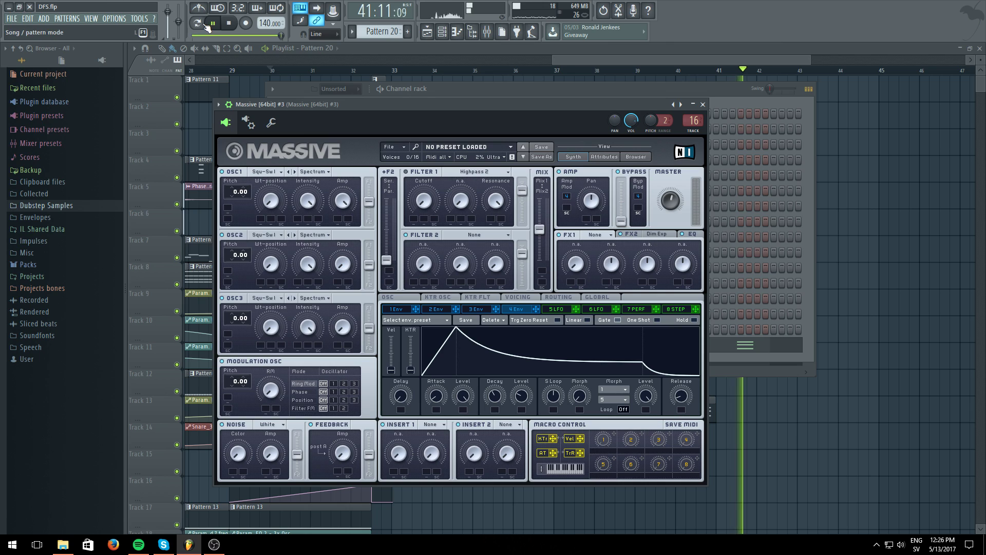
click(201, 24)
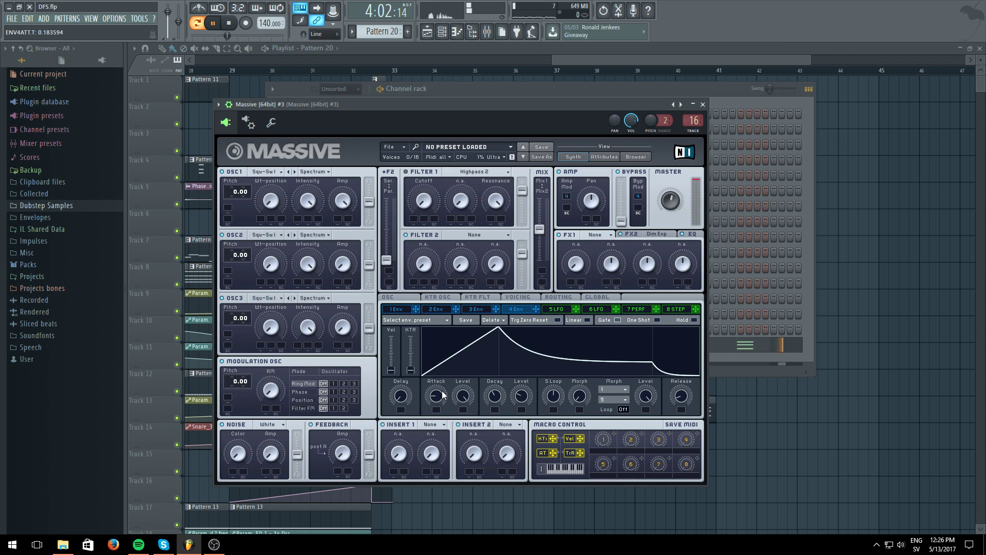
click(531, 56)
- Play the drop in the playlist from bar 33 to the end of bar 40
click(399, 75)
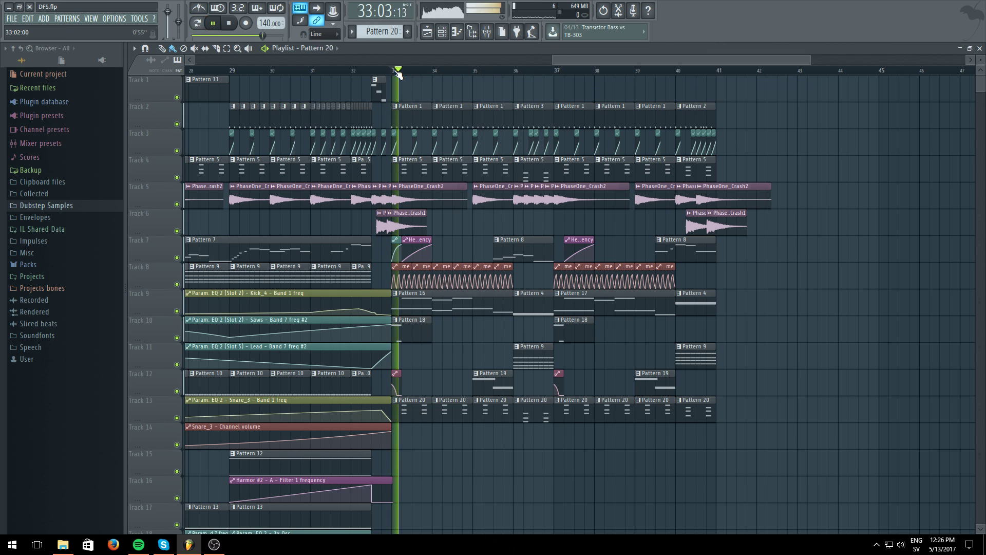
click(452, 32)
click(518, 48)
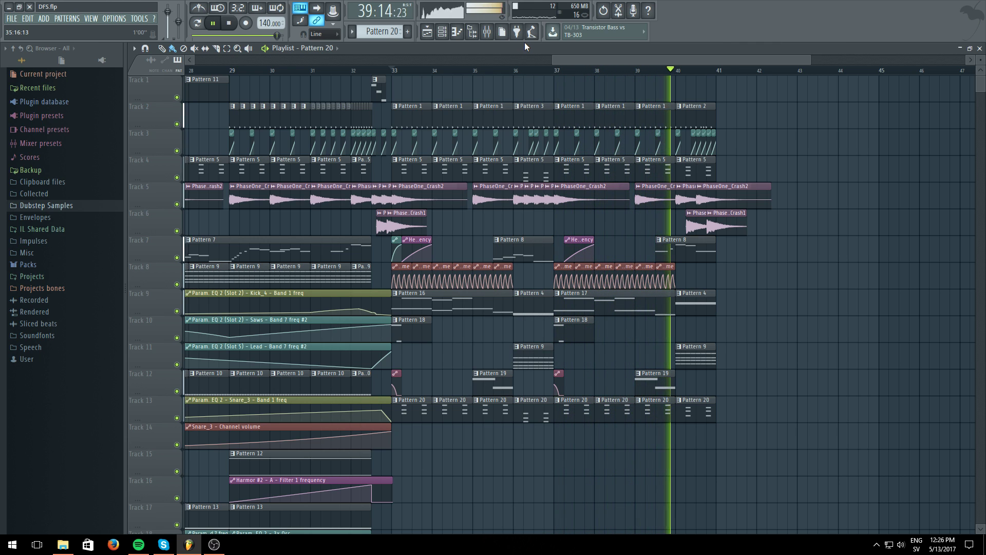
key(space)
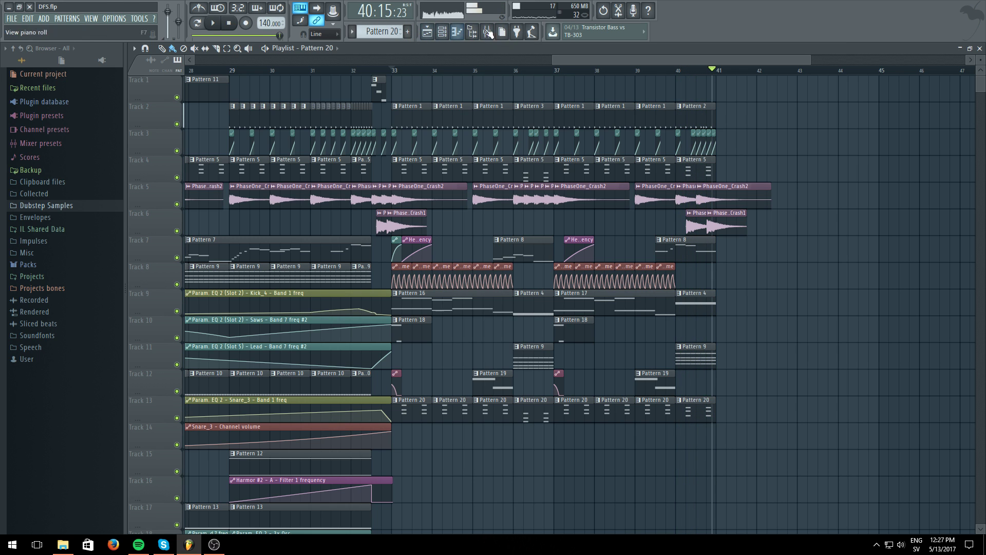
- Duplicate the drop clips of bars 33 to 40 on tracks 2 to 13 and place the copies from bar 41
scroll(738, 77, down, 4)
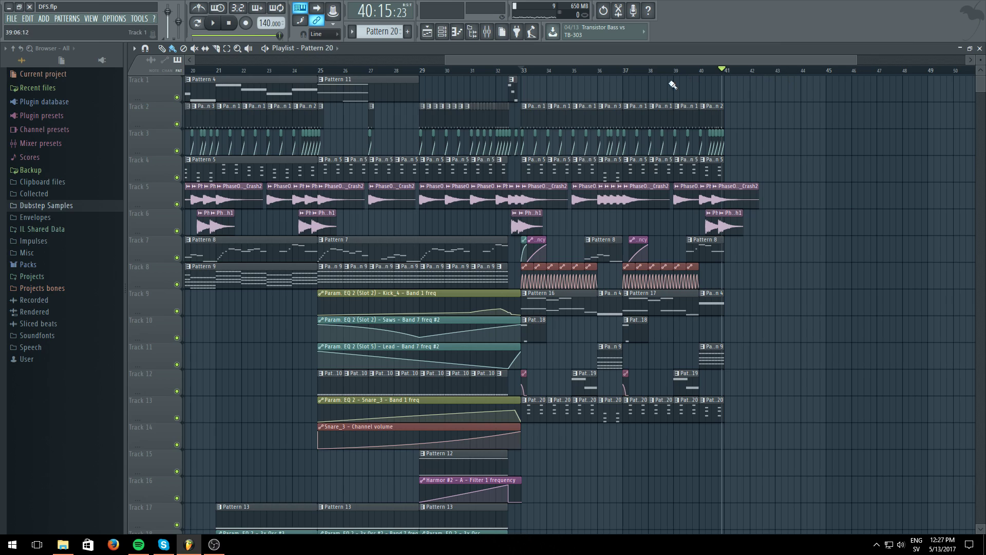
scroll(529, 78, down, 4)
scroll(787, 79, up, 4)
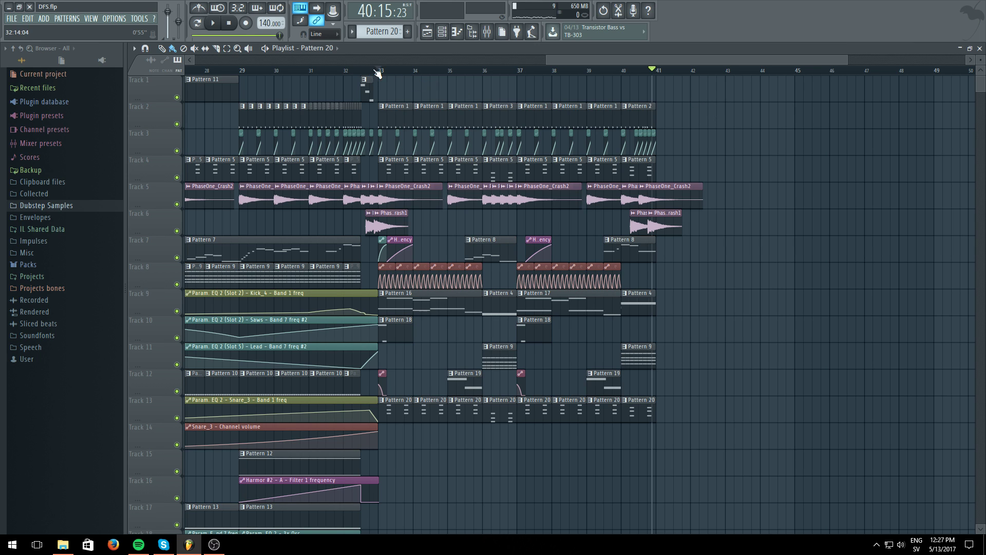
drag(713, 100, 733, 284)
drag(723, 92, 384, 430)
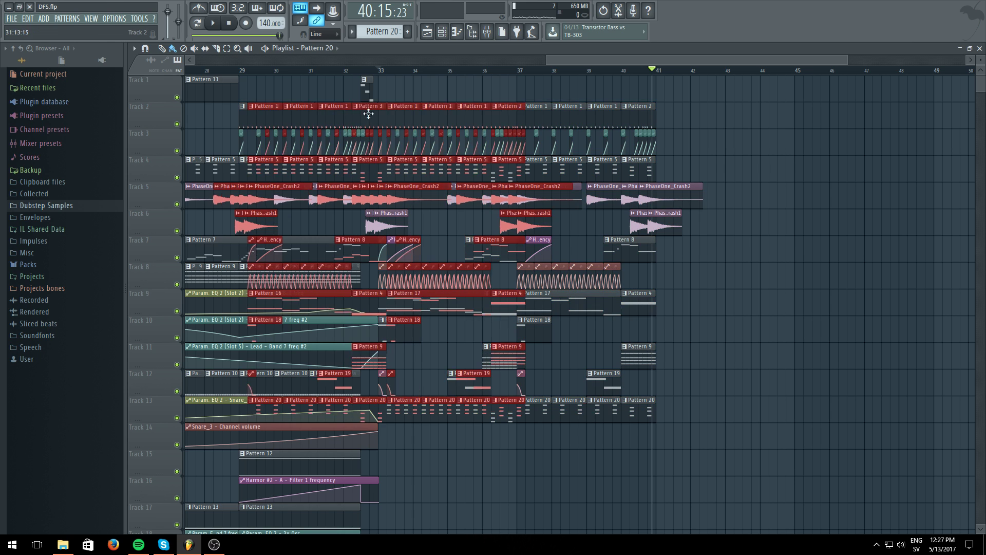
key(ctrl+b)
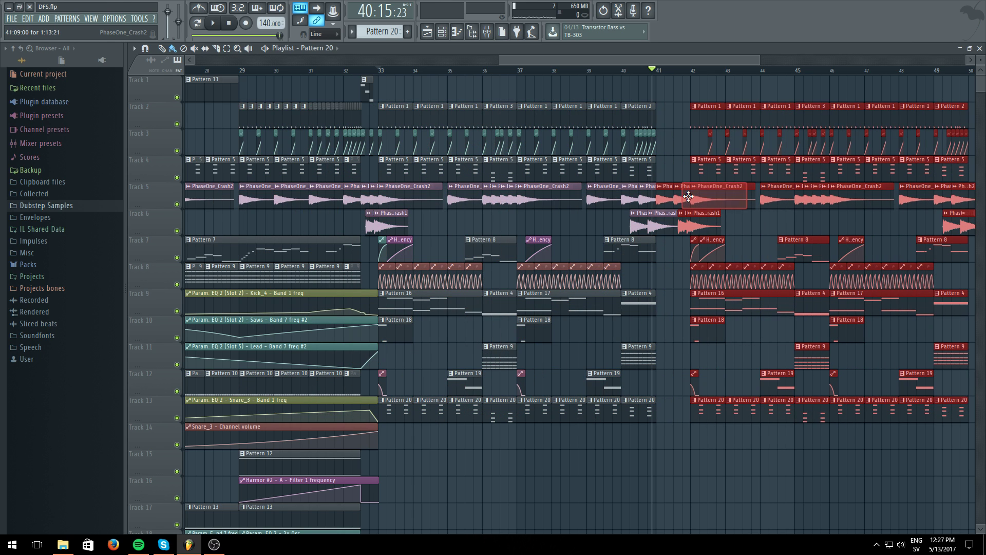
drag(709, 125, 671, 125)
- Deselect the duplicated clips and play the transition into the second half of the drop around bar 41
click(648, 72)
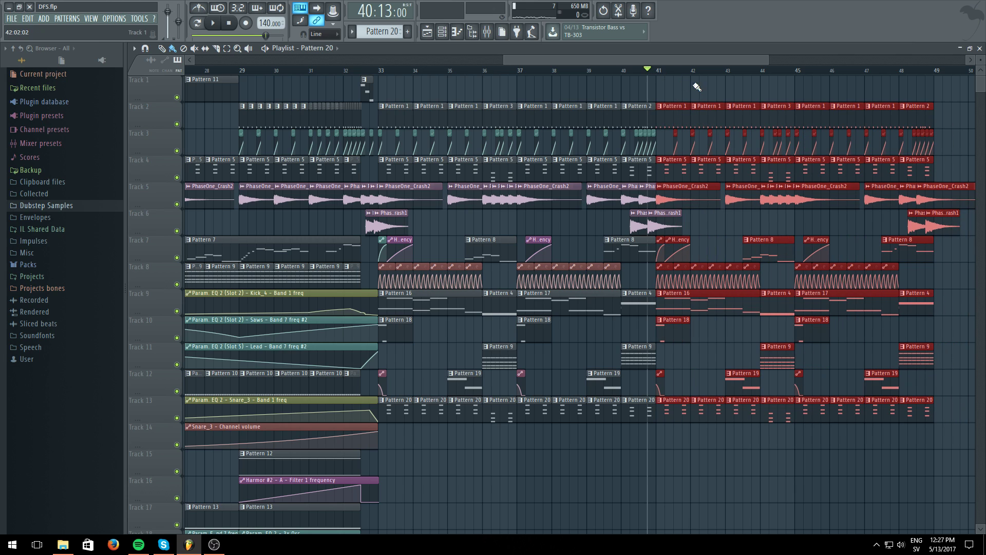
click(695, 83)
click(212, 22)
key(space)
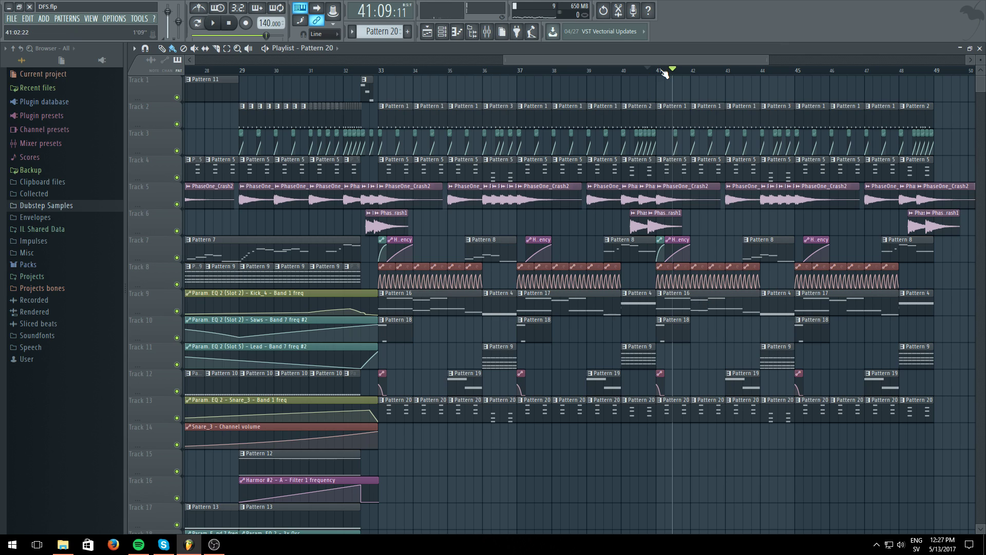
click(213, 22)
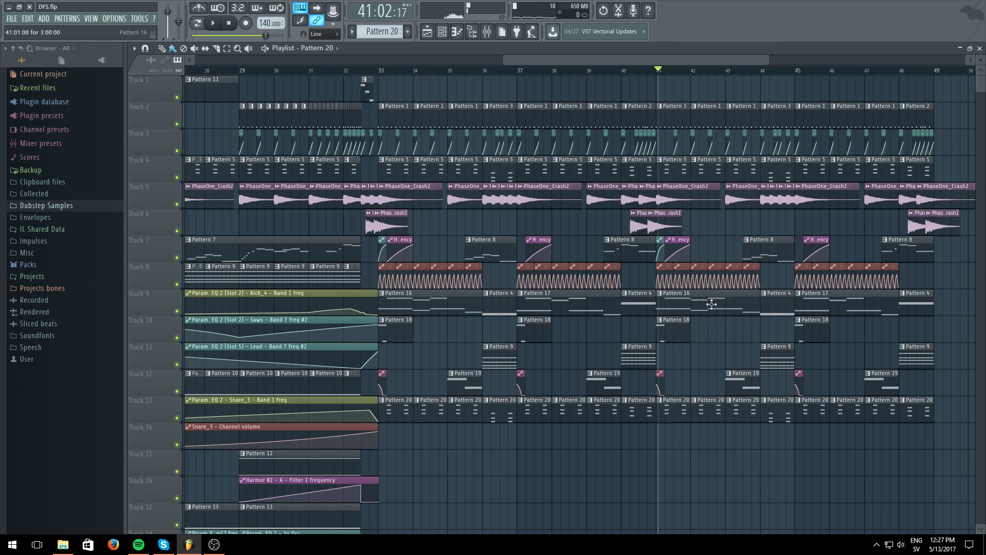
- Make the Pattern 16 clip at bar 41 on track 9 unique
click(660, 295)
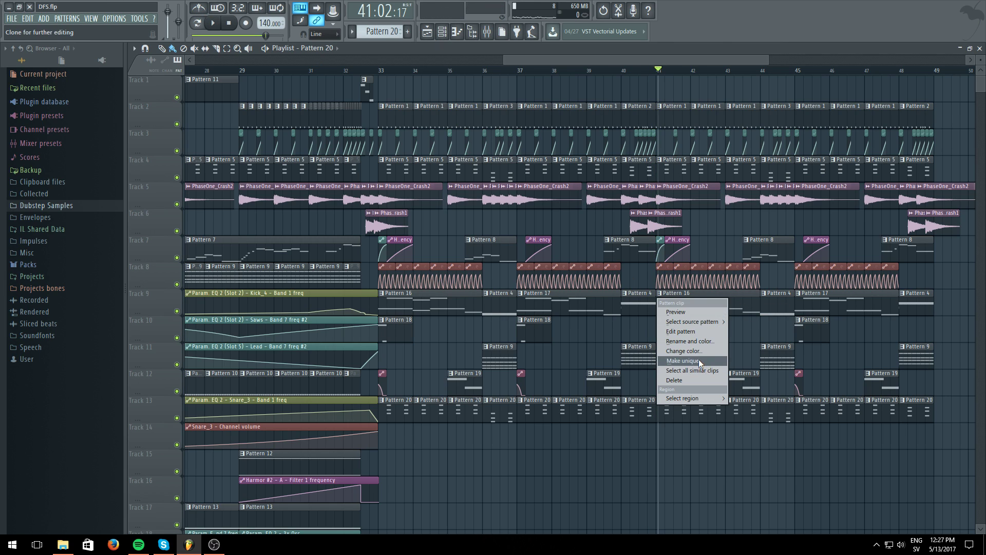
click(683, 360)
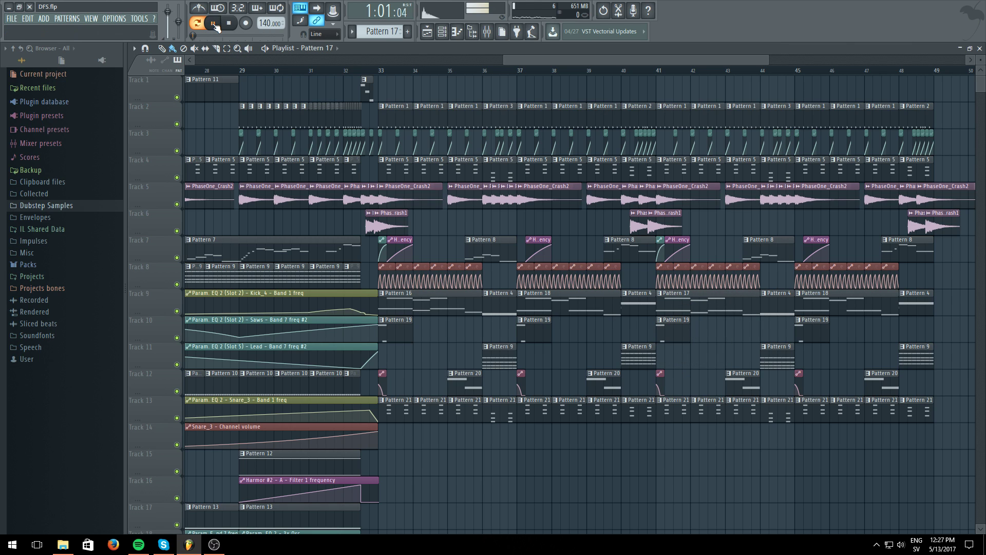
- Rework the first bar of the 3x Osc part in Pattern 17 with four-step notes B2, B3 and G3
key(F6)
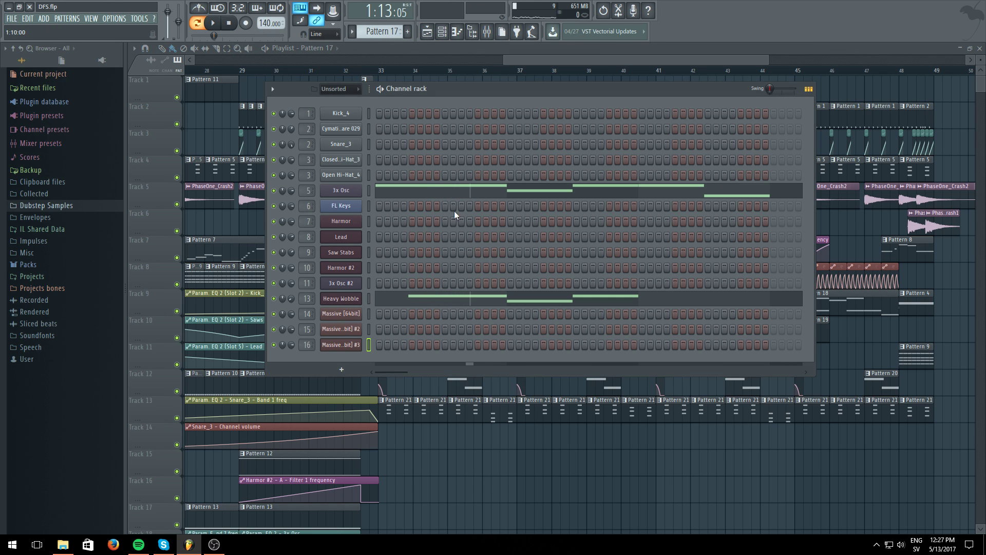
click(458, 192)
scroll(428, 75, down, 3)
scroll(381, 326, down, 4)
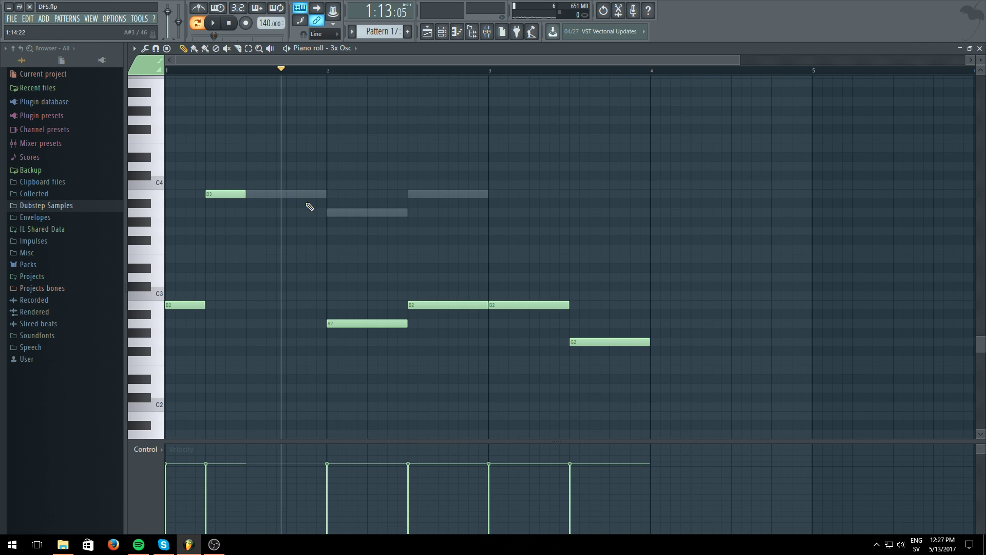
click(246, 249)
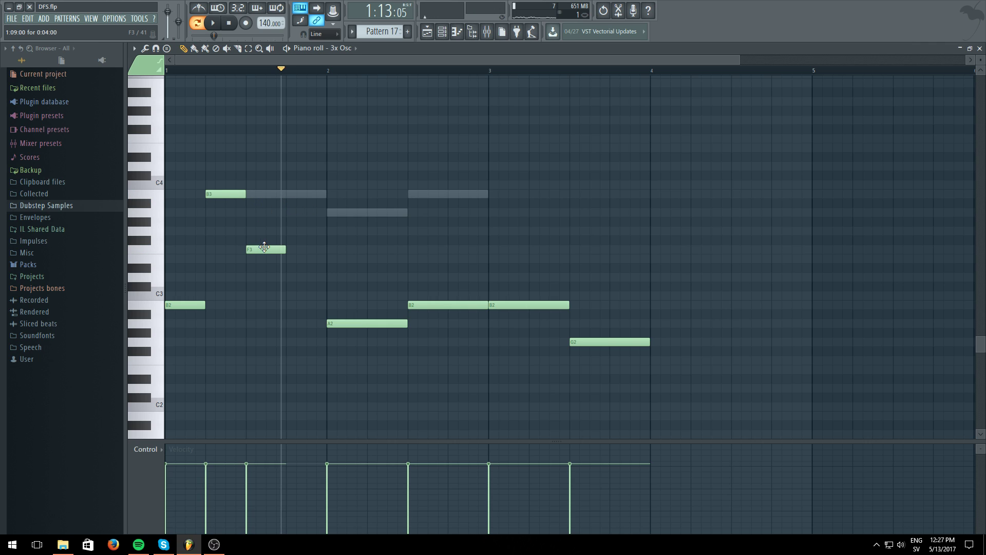
click(251, 231)
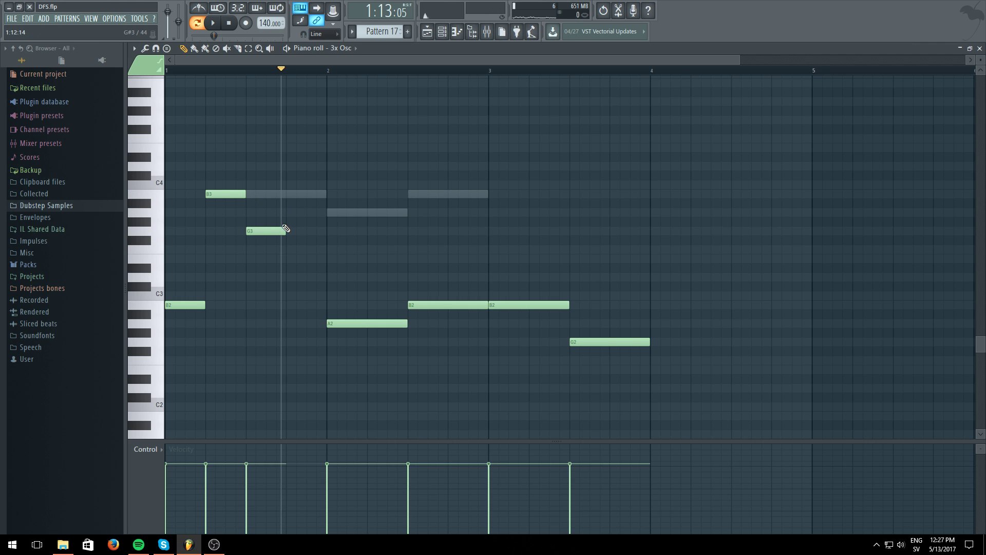
- Delete the three Heavy Wobble notes from bars 1 and 2 of Pattern 17
right_click(313, 197)
right_click(313, 196)
right_click(314, 195)
right_click(372, 213)
right_click(424, 194)
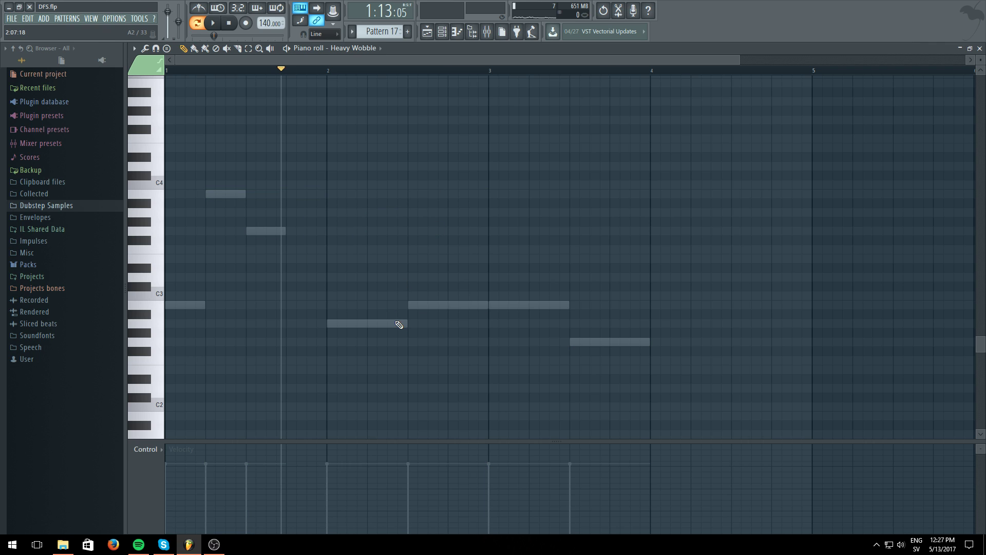
- Delete the 3x Osc notes G3 in bar 1 and A2 and B2 in bar 2, and play the pattern
right_click(395, 322)
right_click(395, 322)
right_click(395, 325)
right_click(418, 306)
click(229, 23)
click(212, 23)
click(213, 24)
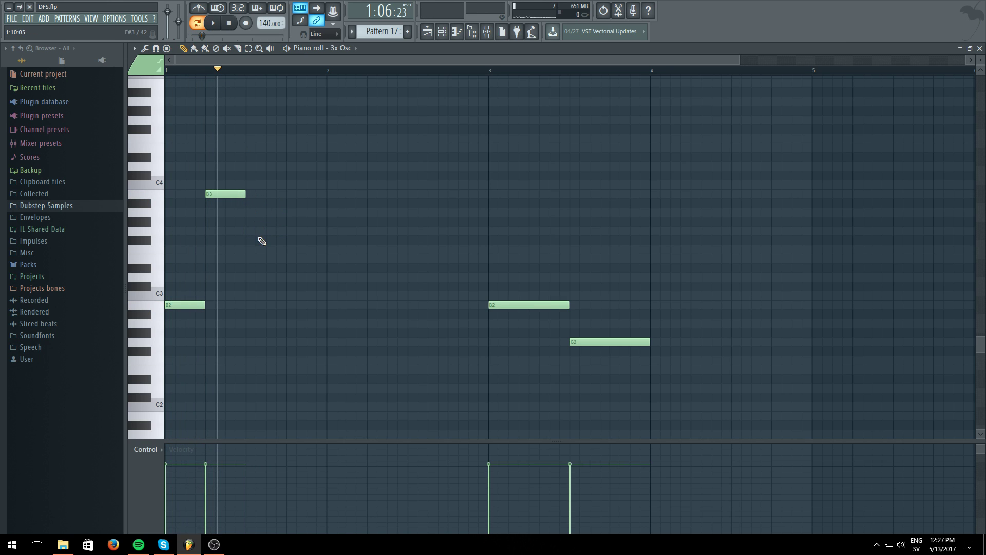
- Examine the FL Keys chord notes of Pattern 5 in the piano roll and go back to the playlist
click(428, 32)
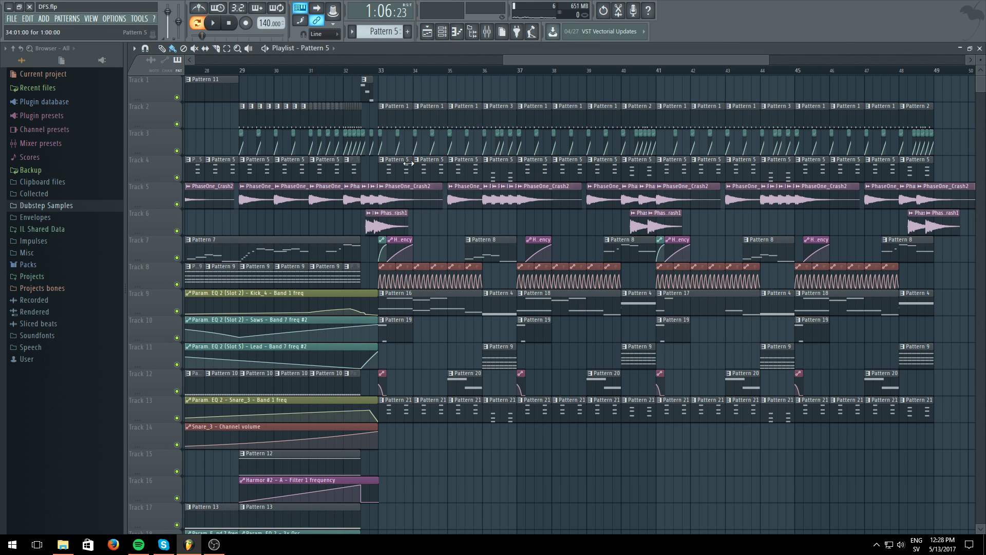
click(442, 32)
click(458, 212)
scroll(429, 193, up, 3)
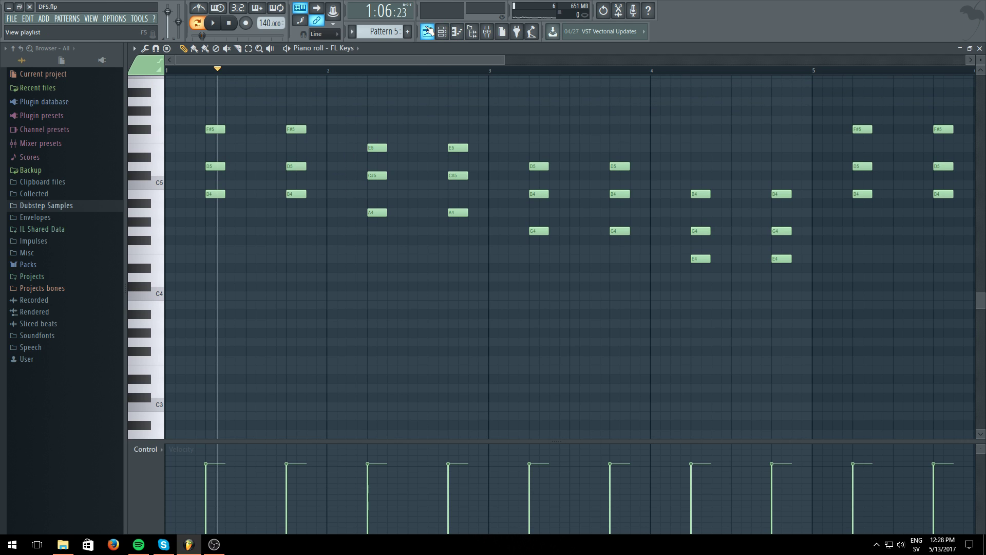
click(427, 32)
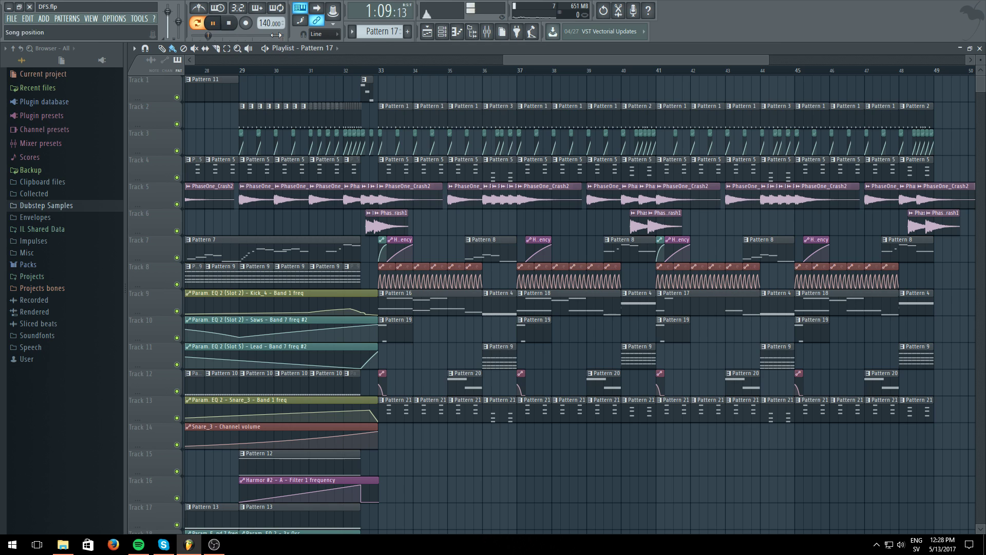
- Reopen the 3x Osc part of Pattern 17, add four-step notes D3 and F#3 on beats 3 and 4 of bar 1, and play it
click(443, 35)
click(472, 196)
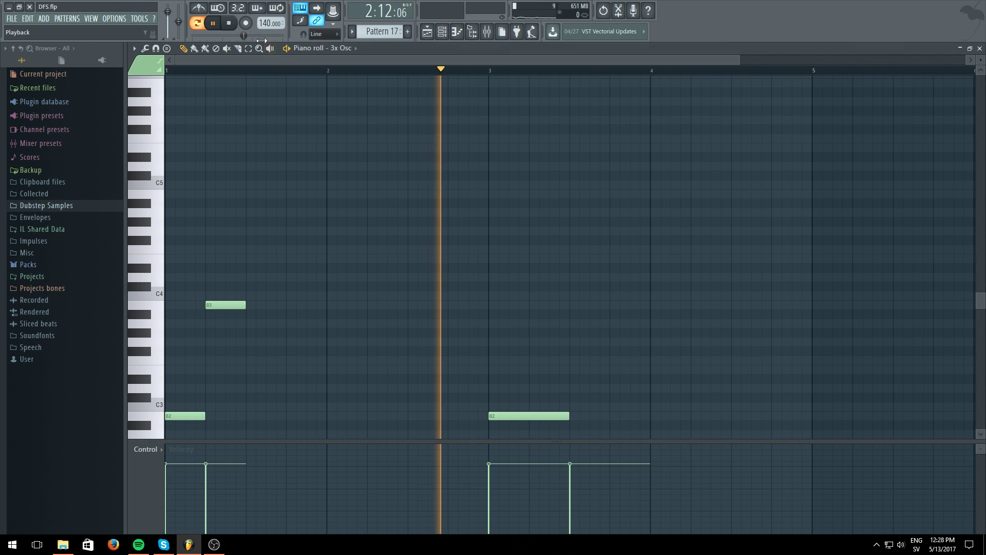
key(ctrl+space)
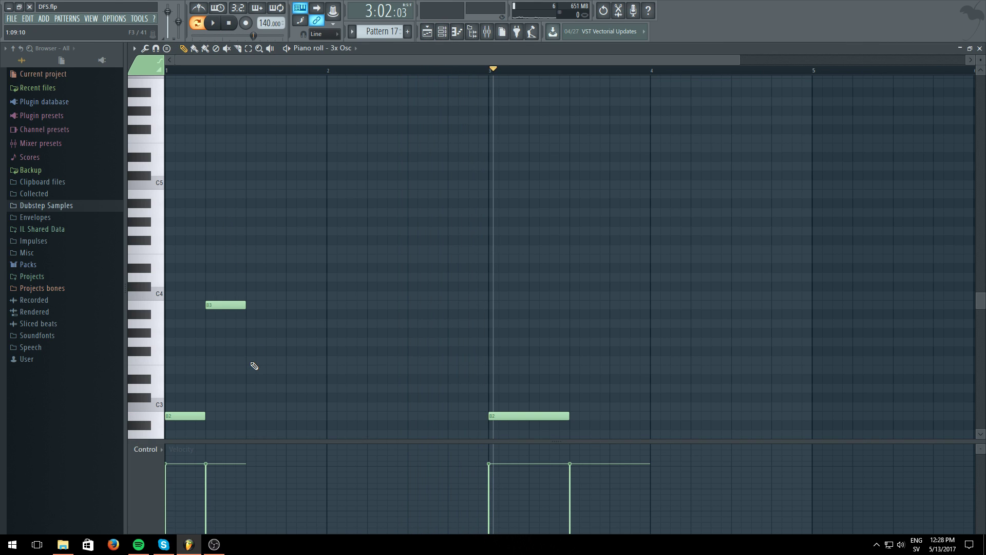
drag(271, 362, 274, 351)
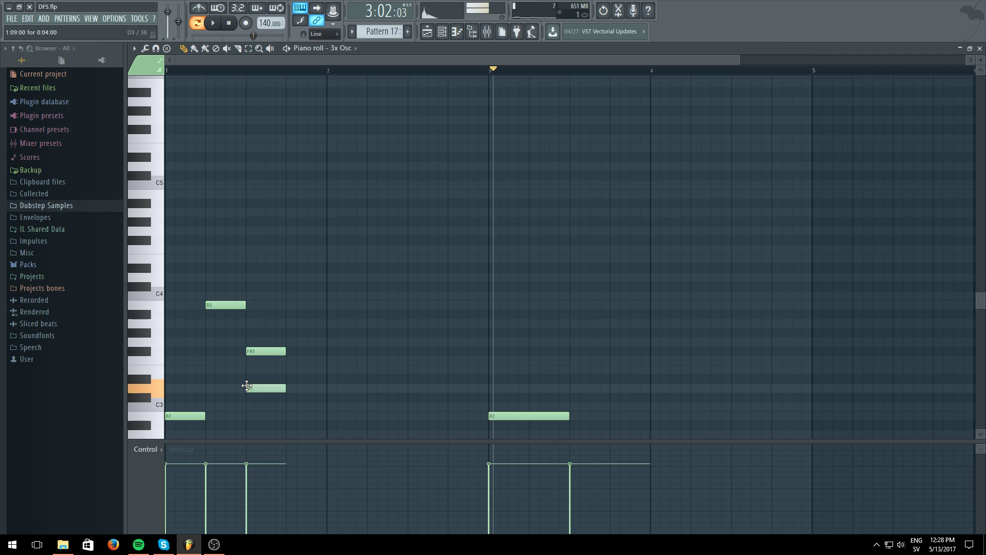
click(219, 31)
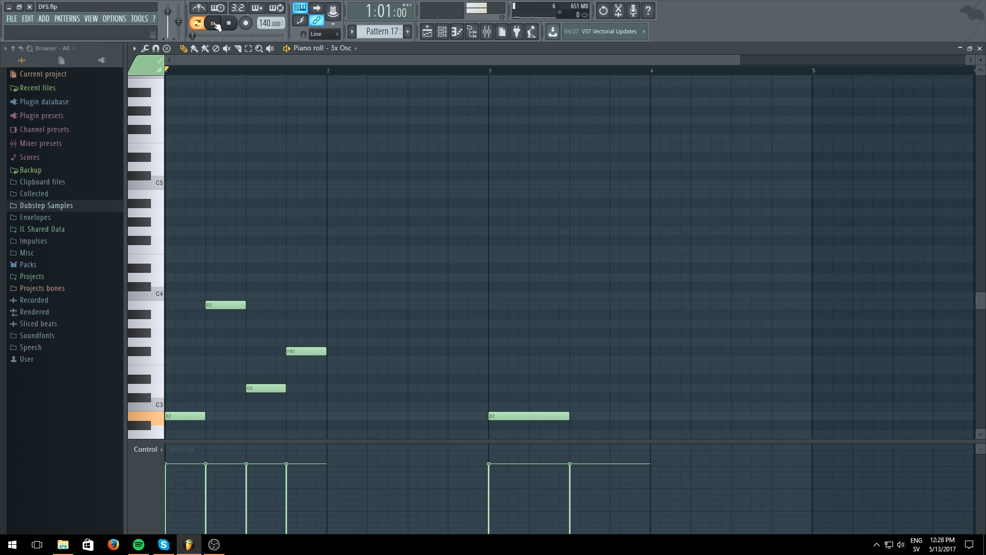
click(216, 24)
key(space)
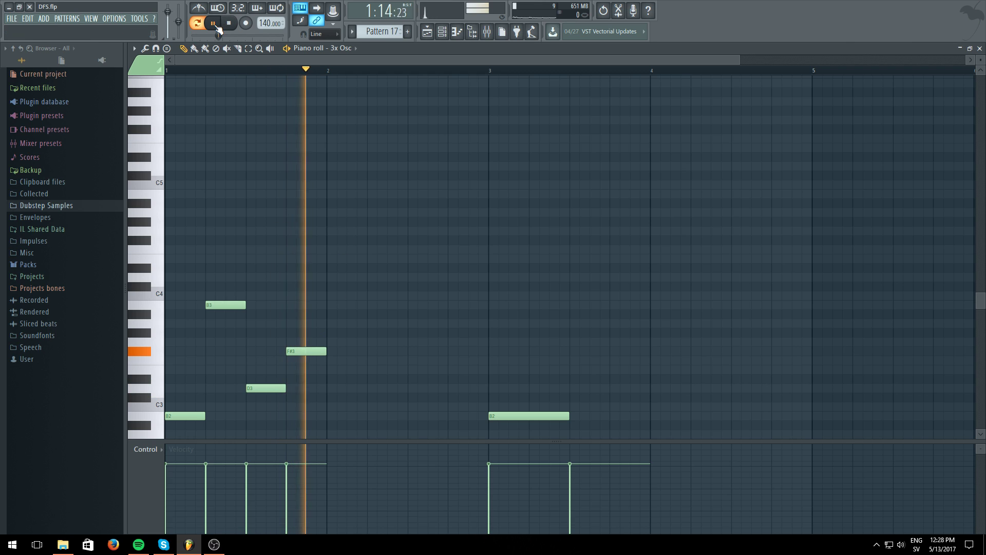
- Remove the F#3 note, move D3 to beat 4 of bar 1, extend B3 to eight steps, and play the pattern
click(328, 370)
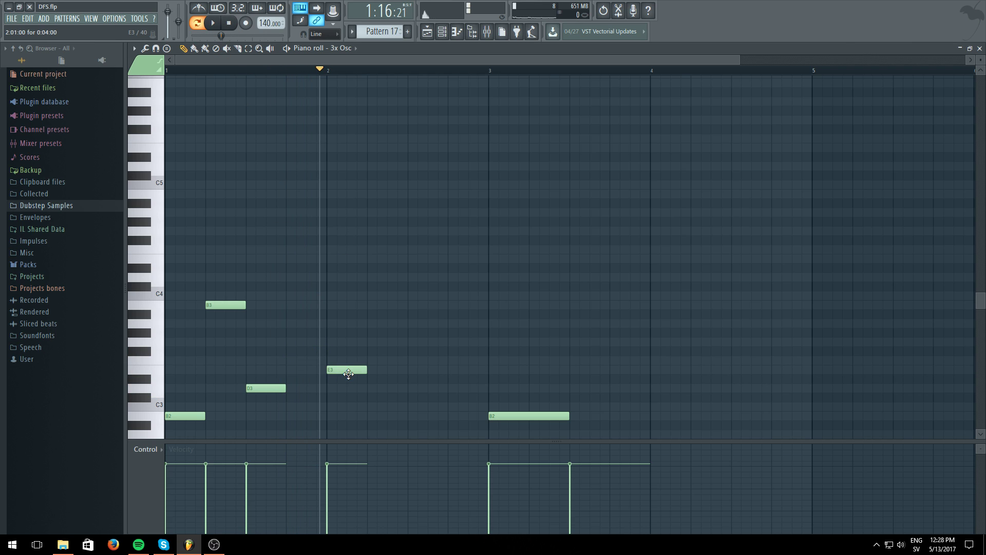
right_click(300, 368)
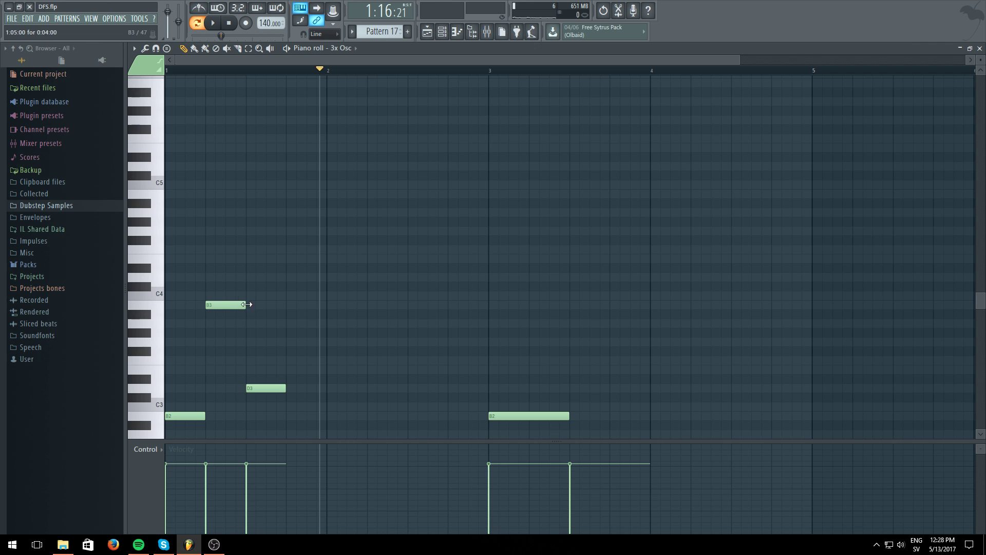
drag(277, 386, 315, 386)
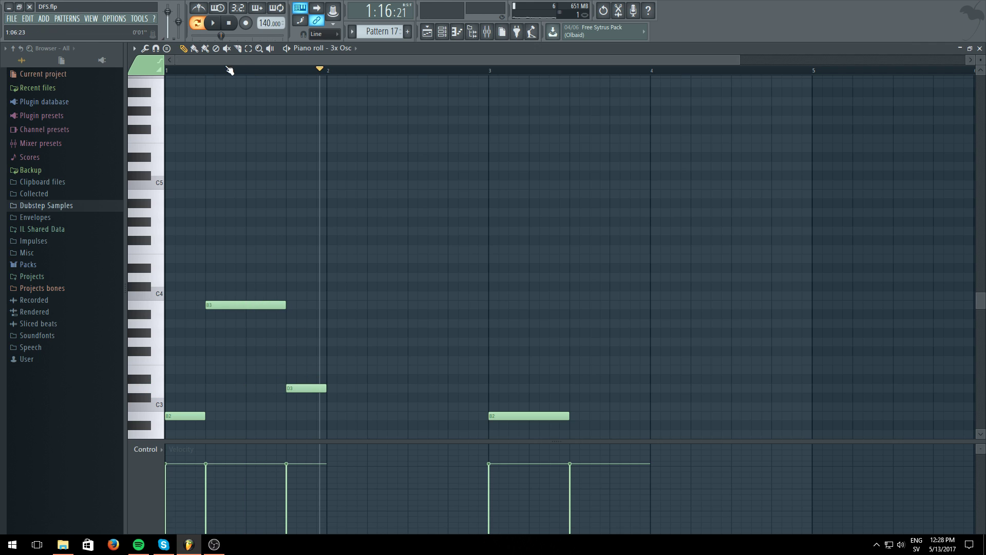
click(220, 23)
click(222, 23)
- Shorten B3 to four steps, add four-step notes E3 and B2 on beats 1 and 2 of bar 2, and play the pattern
click(327, 370)
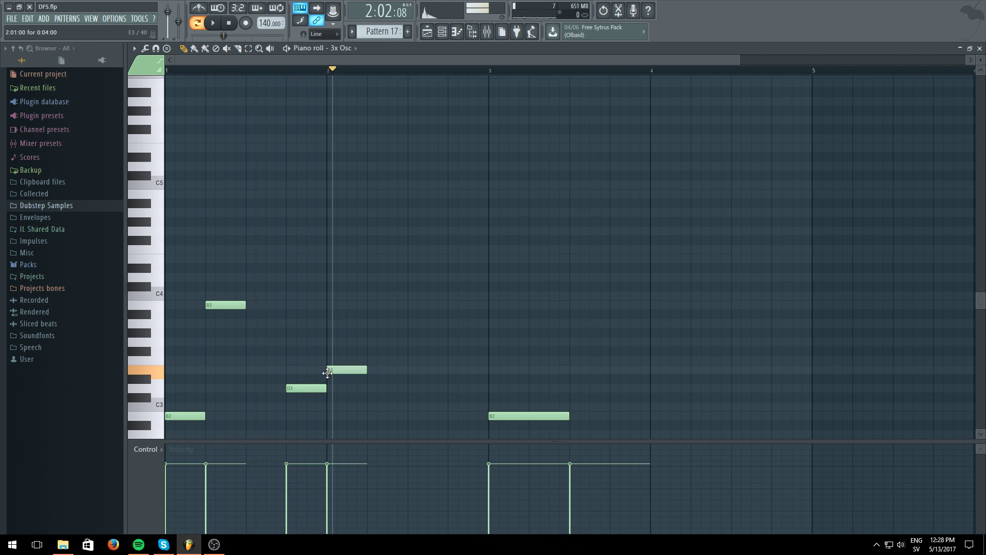
click(369, 416)
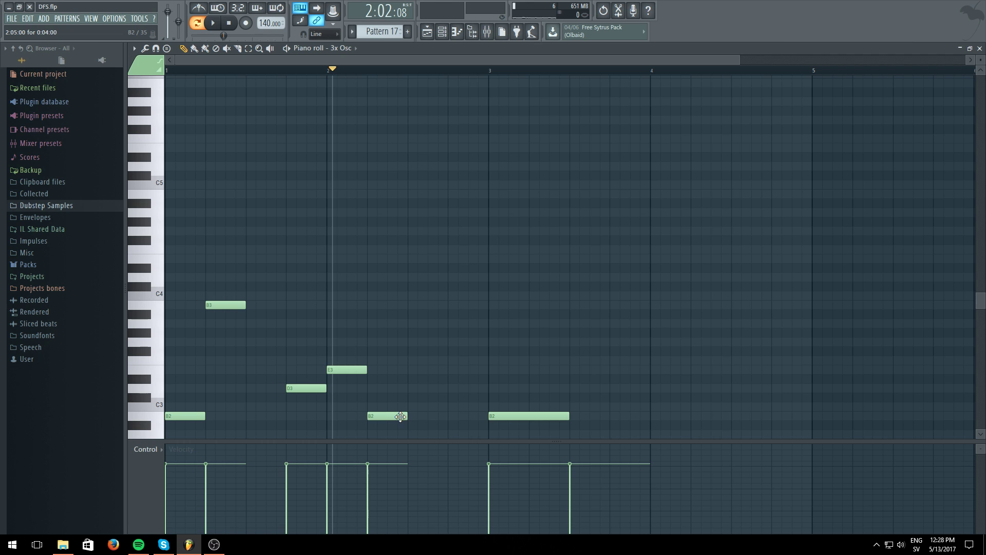
click(214, 23)
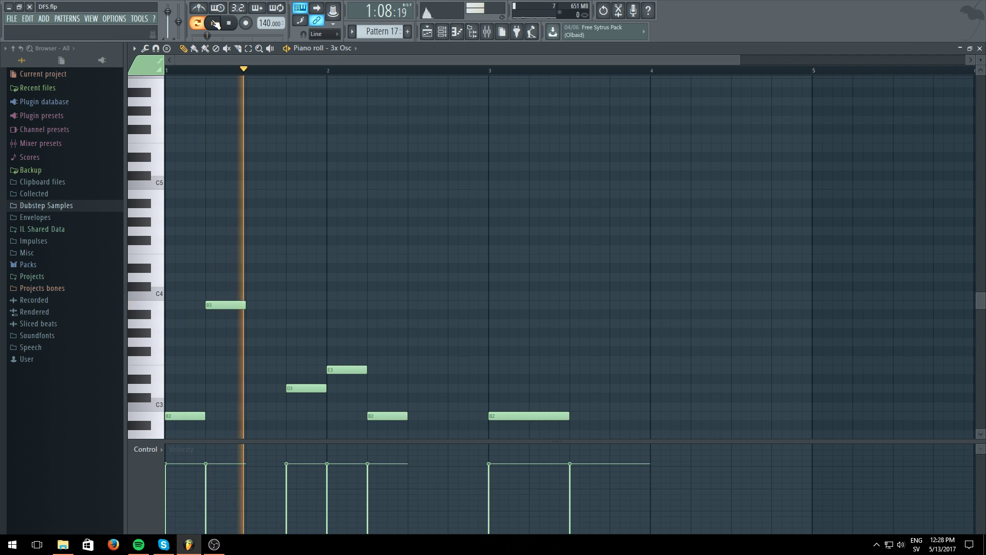
click(214, 23)
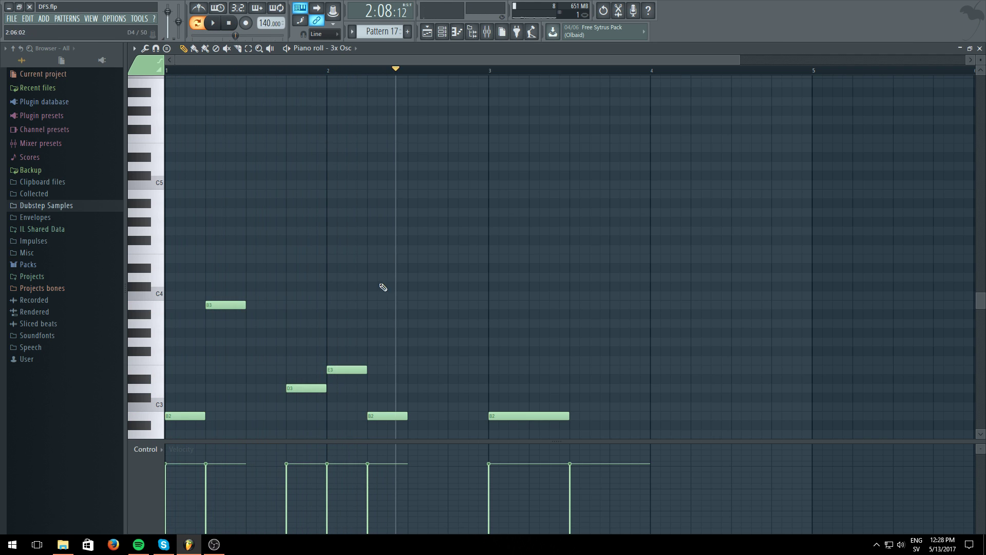
- Add four-step B2 notes on beats 3 and 4 of bar 2 and play the pattern
click(426, 417)
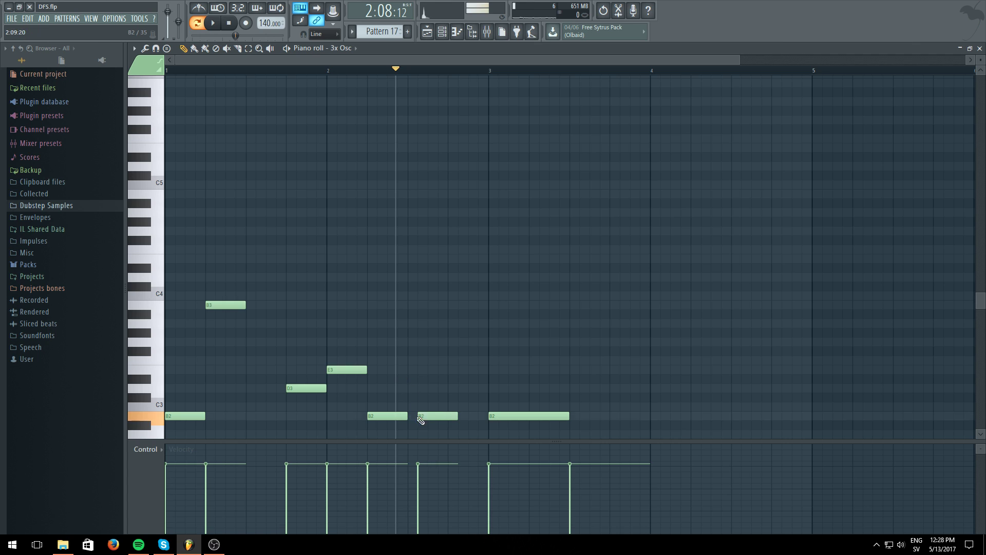
click(455, 417)
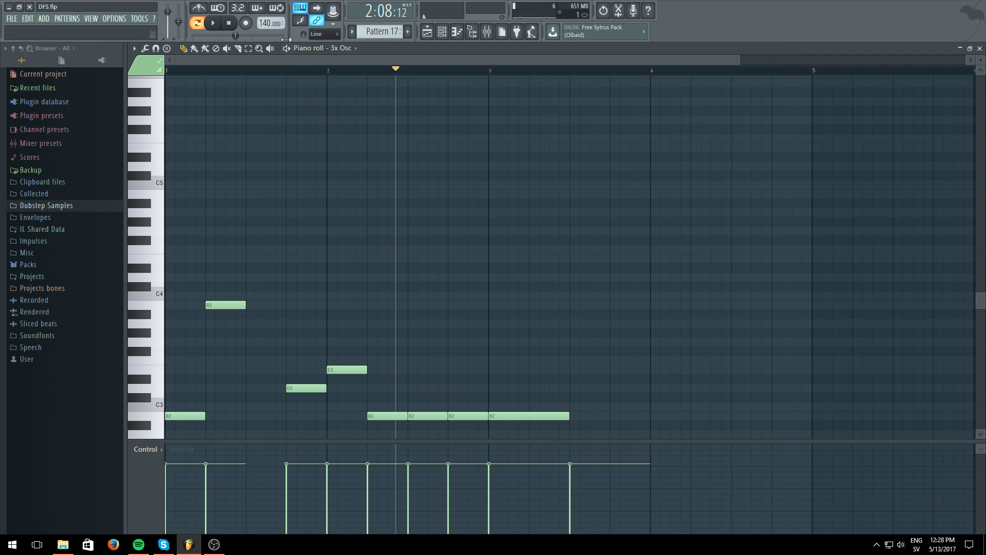
click(229, 23)
click(213, 23)
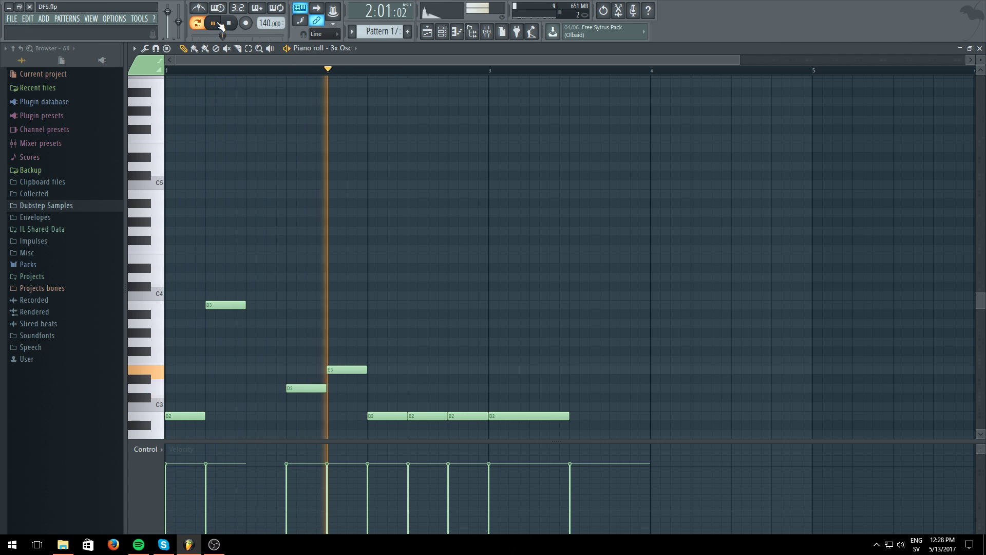
click(218, 23)
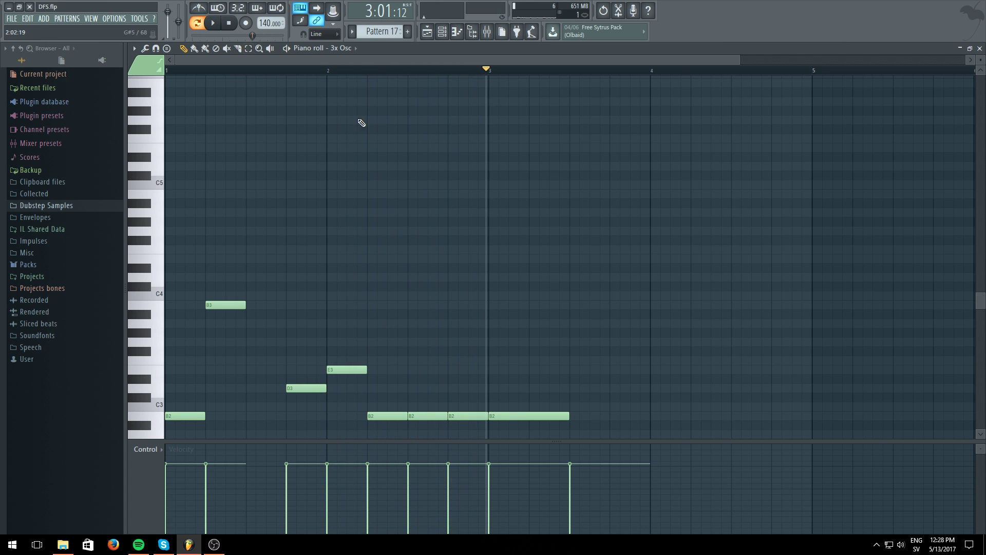
- Shorten the B2 note at bar 3 to four steps, lower the B3 in bar 1 to B2, and play the pattern
scroll(640, 286, down, 3)
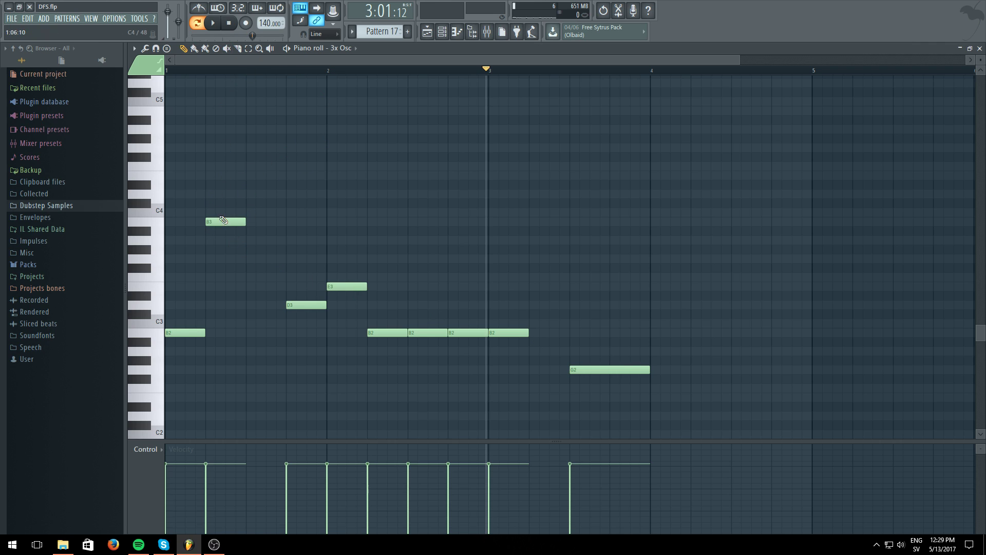
drag(220, 223, 224, 333)
click(221, 25)
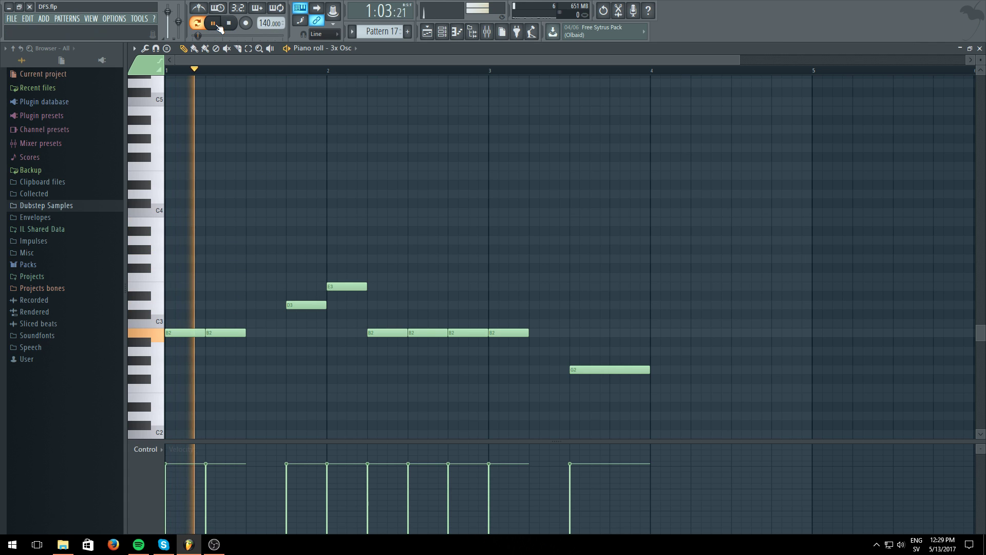
key(space)
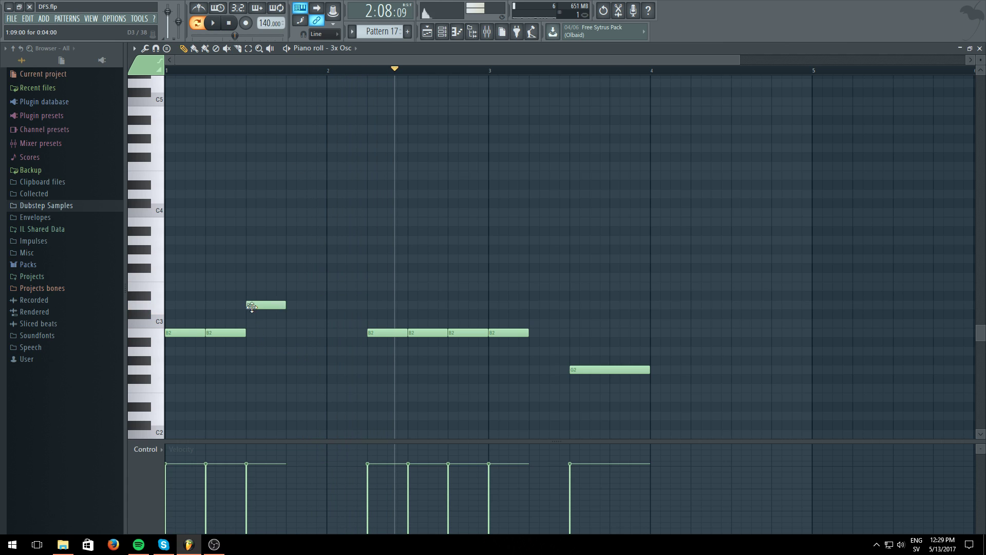
- Move D3 to beat 3 of bar 1, add A2 on beat 4, replace E3 at bar 2 with B2, and play the pattern
click(288, 350)
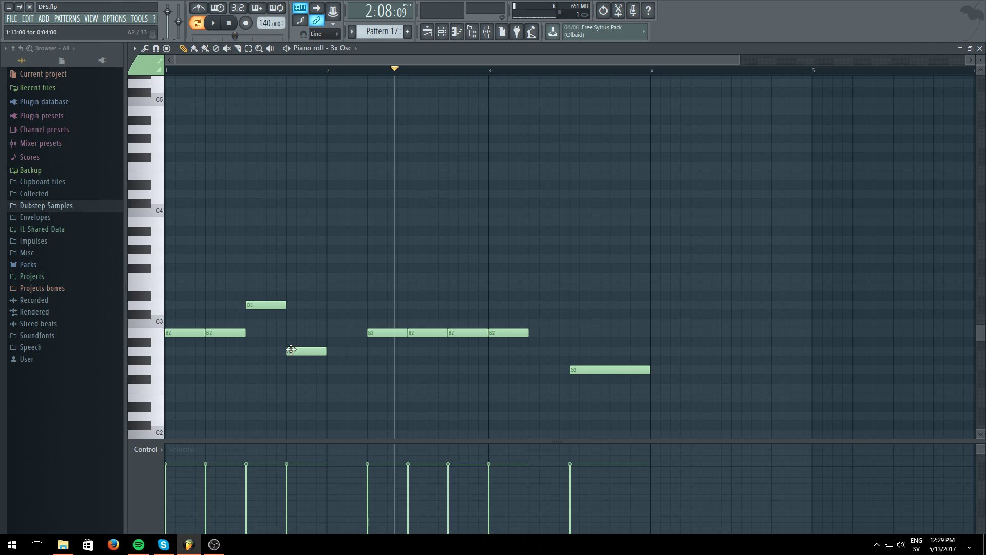
click(327, 331)
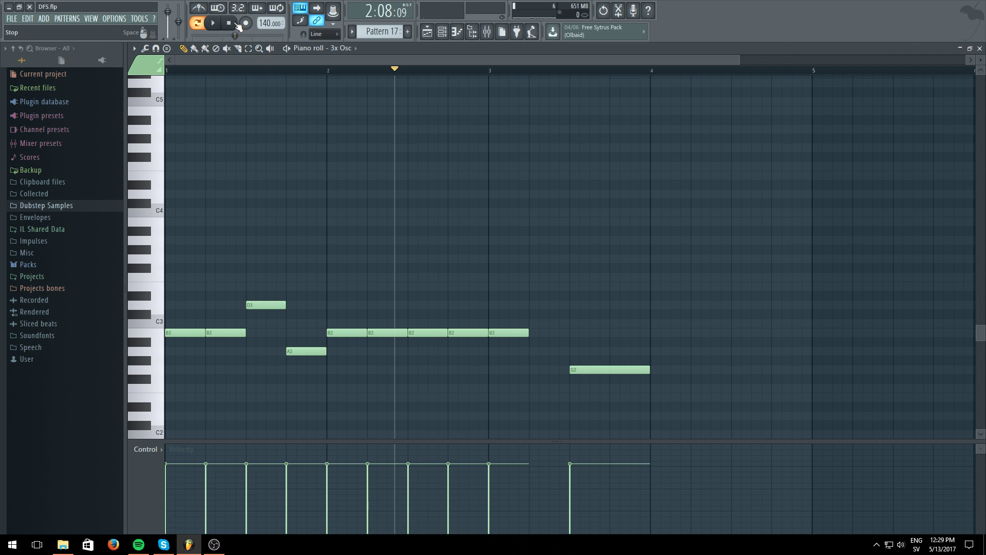
click(214, 23)
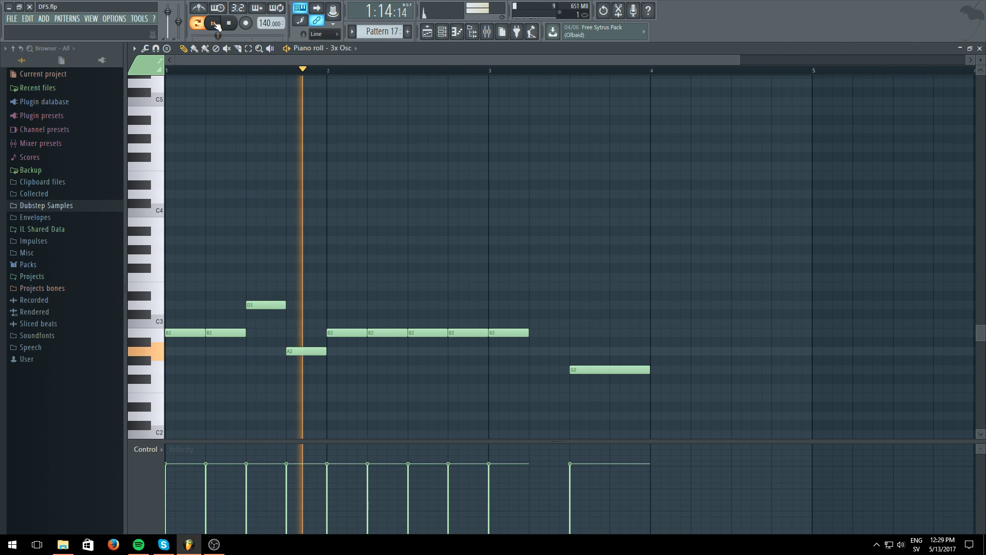
key(space)
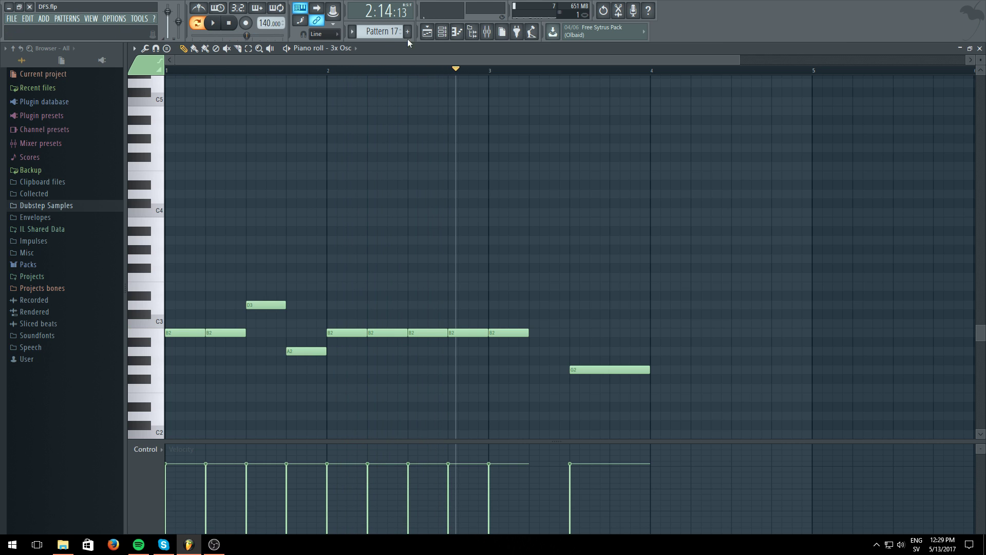
- Play the arrangement from bar 41 and replace the Pattern 18 clip at bar 45 on track 9 with Pattern 17
click(426, 32)
click(666, 71)
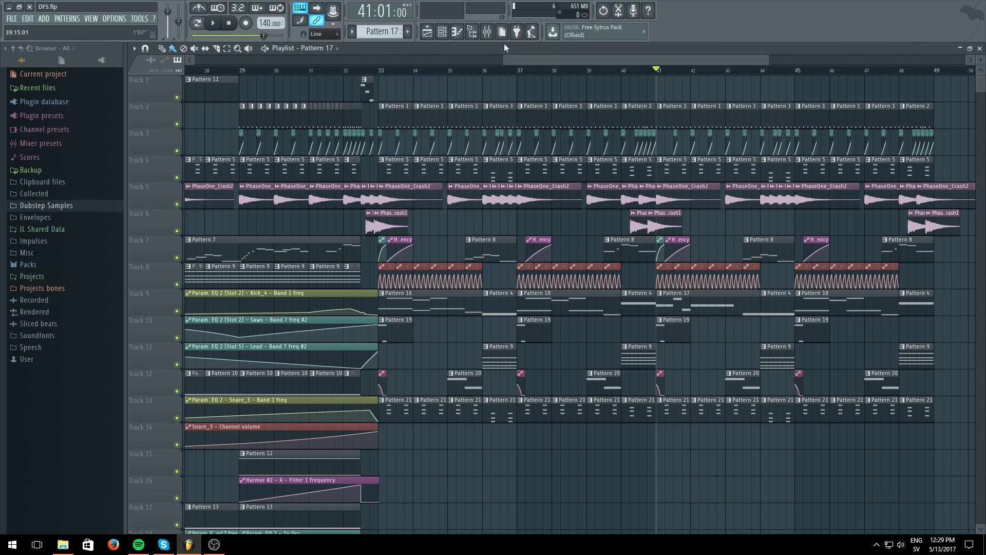
click(213, 24)
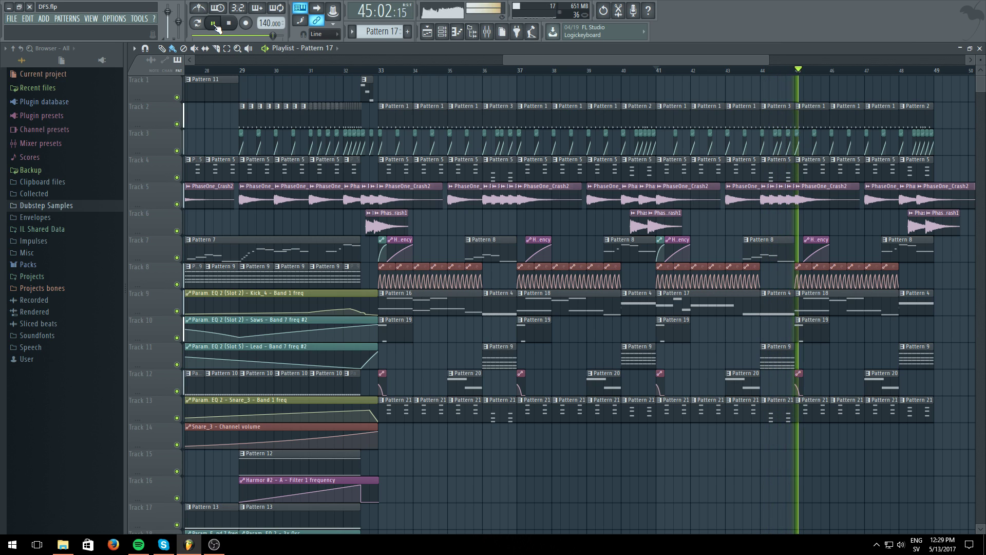
right_click(802, 305)
click(803, 306)
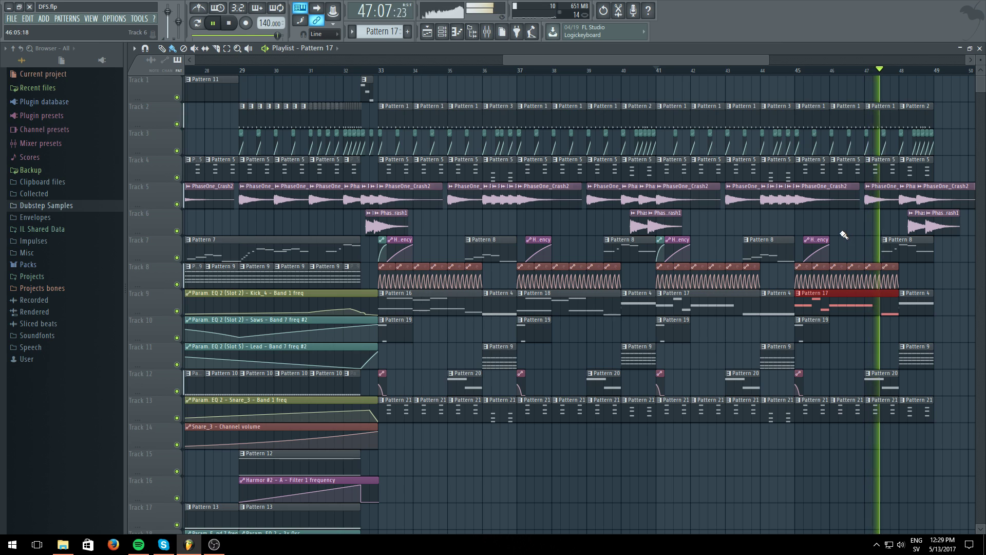
- Delete the Pattern 20 clips around bars 43 and 47 on track 12 while playing the second half from bar 41
right_click(888, 370)
click(658, 70)
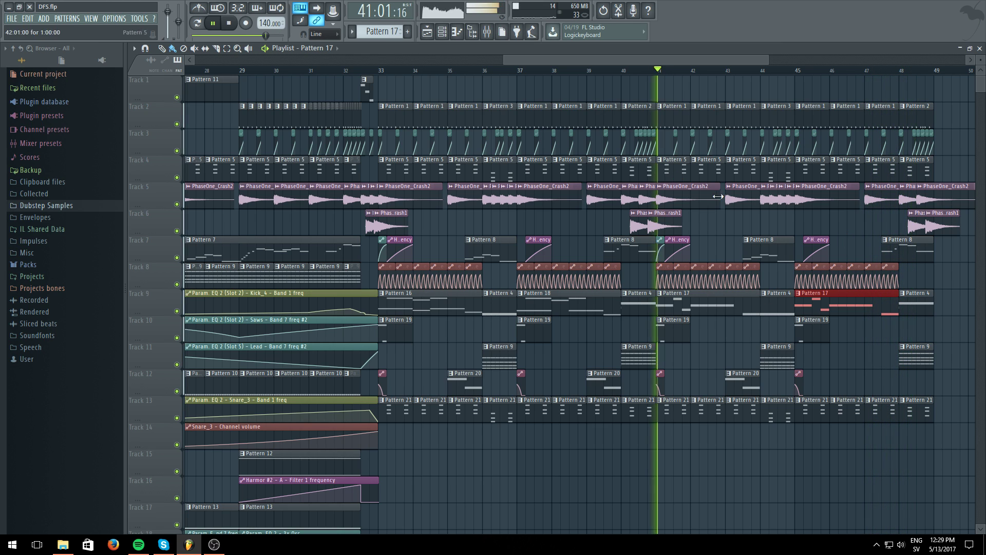
right_click(753, 377)
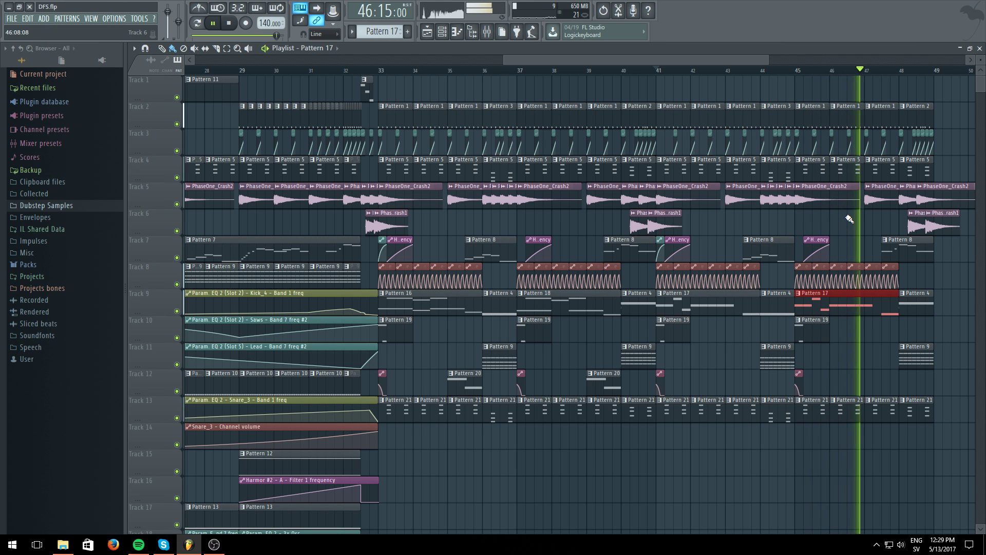
scroll(598, 70, down, 4)
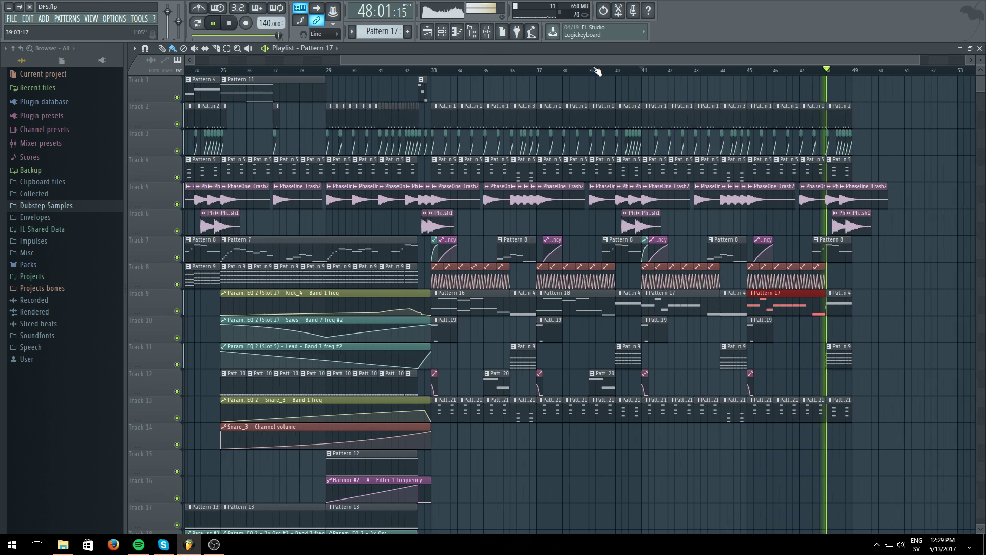
scroll(792, 70, up, 5)
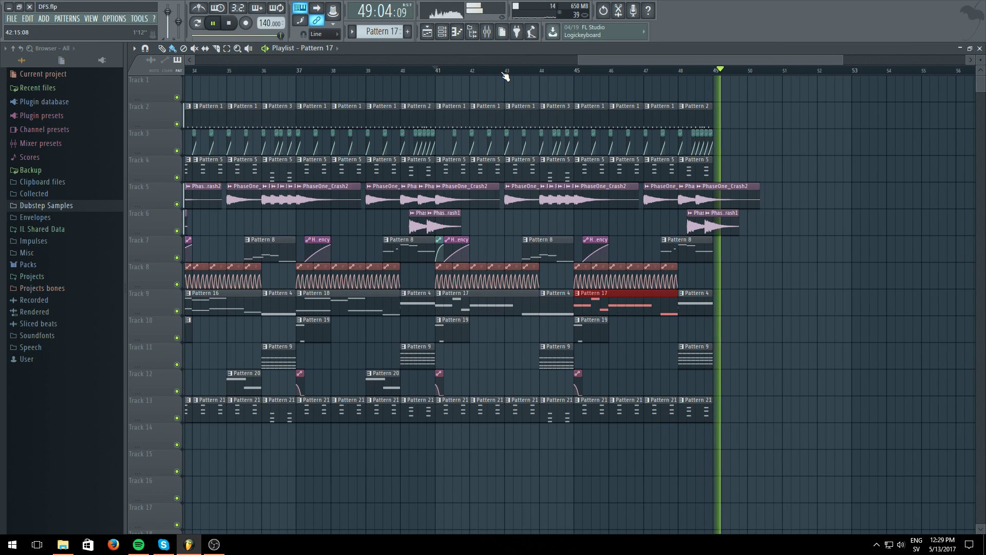
- Play the arrangement briefly from bar 41 and open the Massive [64bit] #2 piano roll for Pattern 17
click(437, 72)
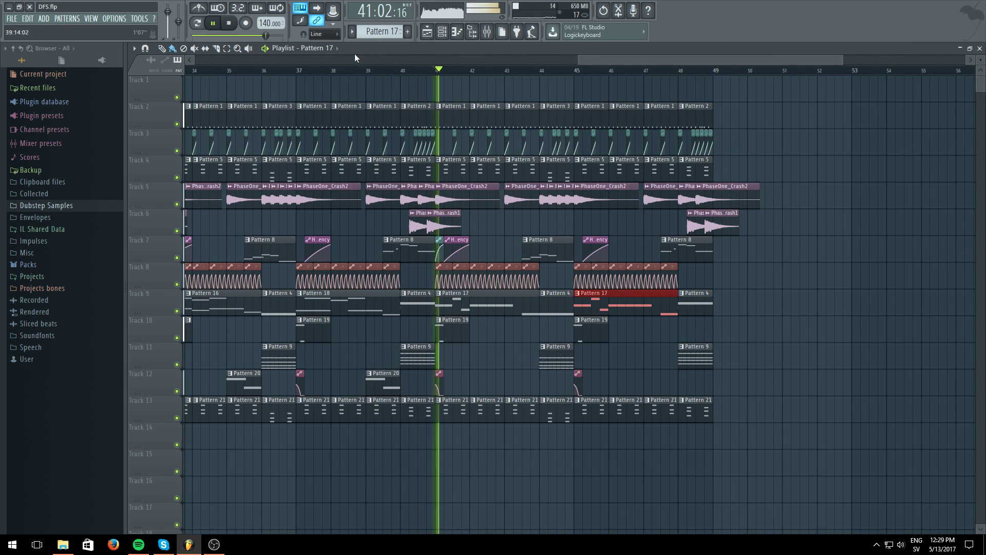
click(218, 24)
click(442, 35)
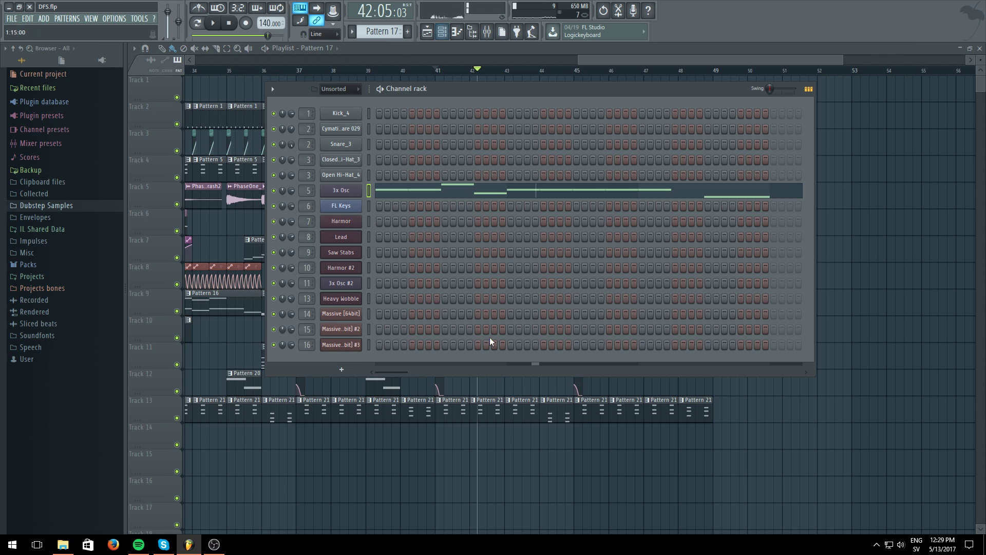
right_click(359, 342)
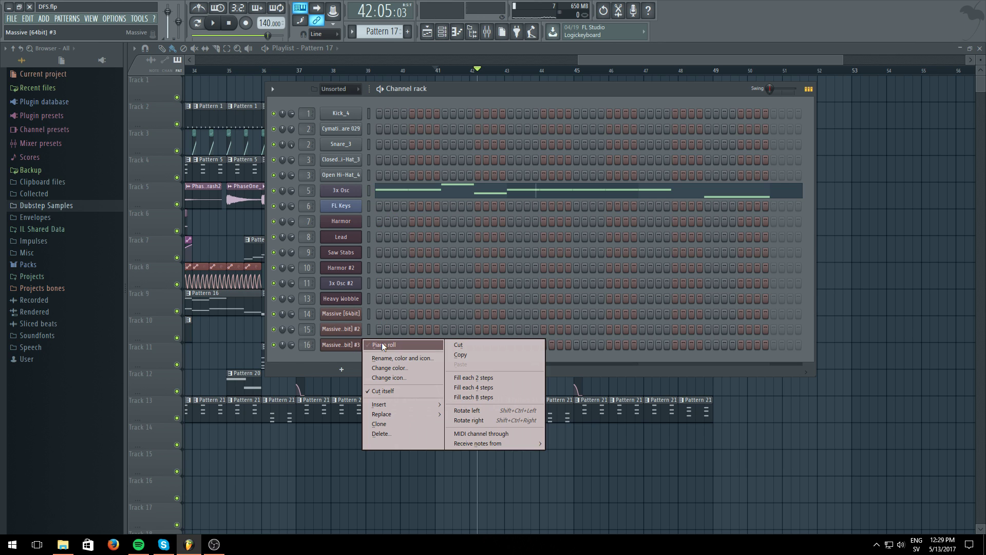
click(390, 345)
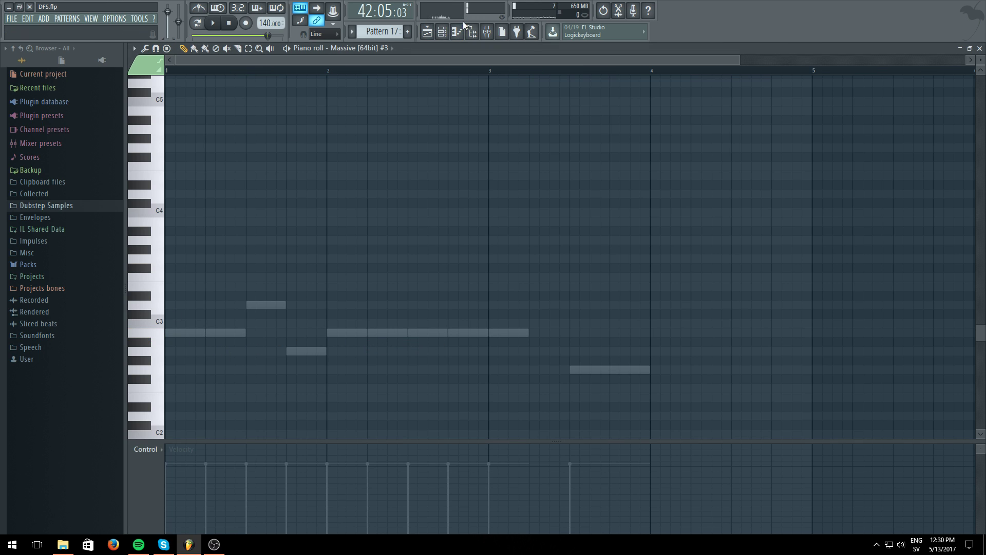
click(442, 31)
right_click(346, 333)
click(372, 337)
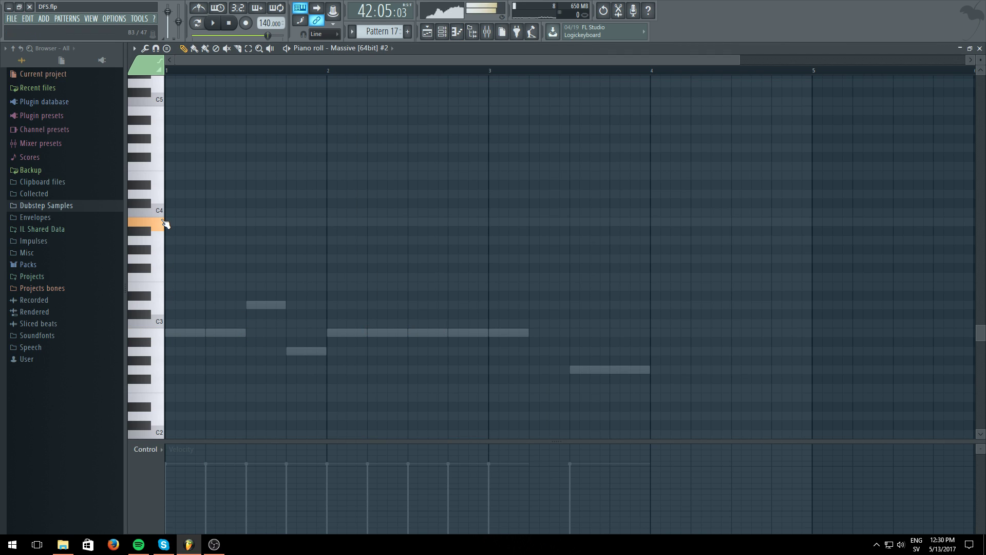
- Add one-beat notes B4, D5, A4 and B4 from beat 2 of bar 1 to beat 1 of bar 2, and play the pattern
click(205, 222)
click(209, 112)
scroll(253, 125, up, 1)
click(247, 110)
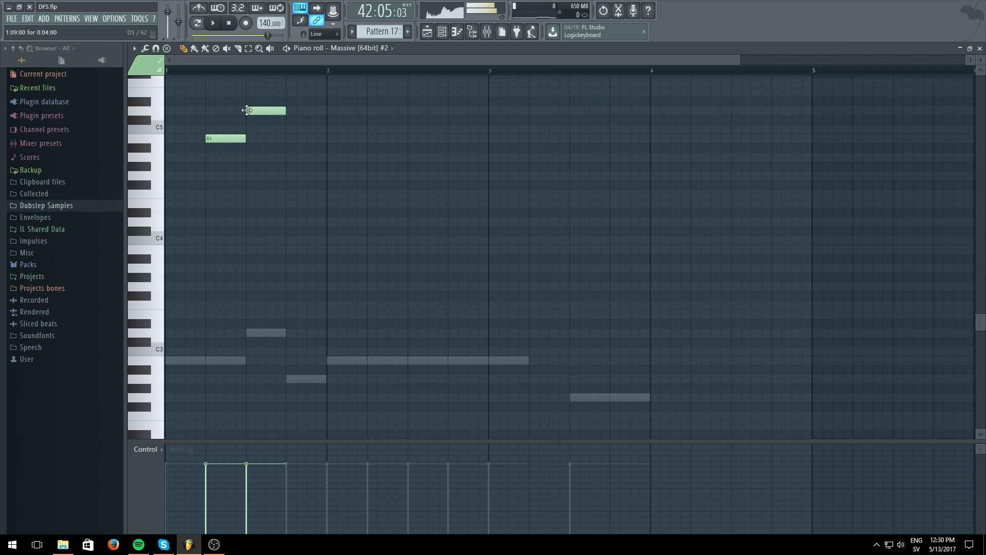
click(293, 156)
click(331, 138)
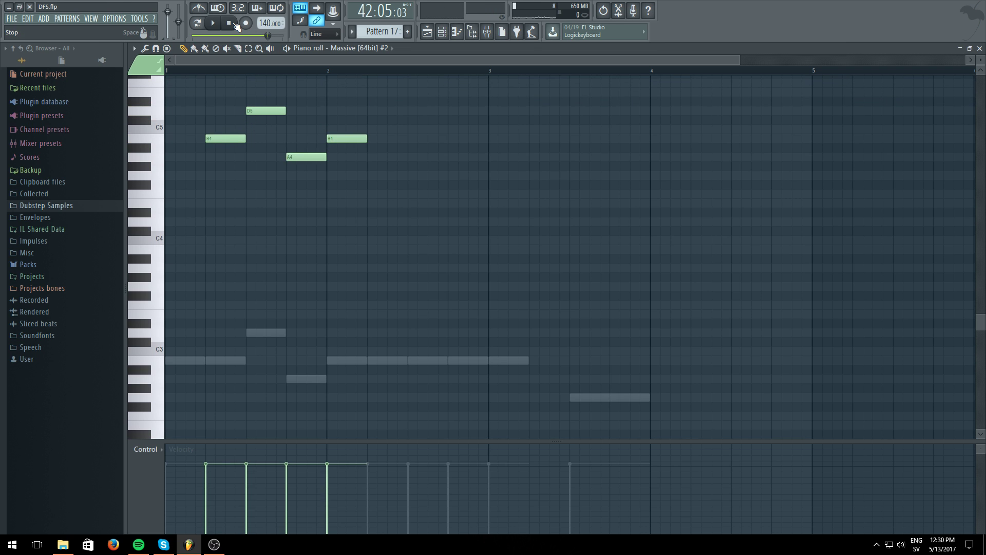
click(212, 23)
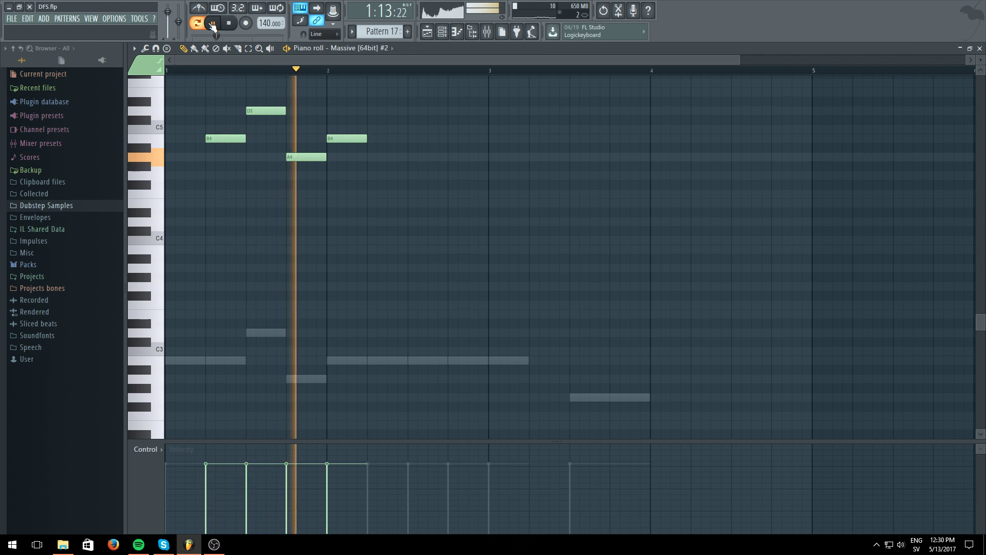
click(213, 23)
- Play the arrangement from bar 45 to hear the added Massive notes in Pattern 17
click(426, 32)
click(574, 72)
click(222, 23)
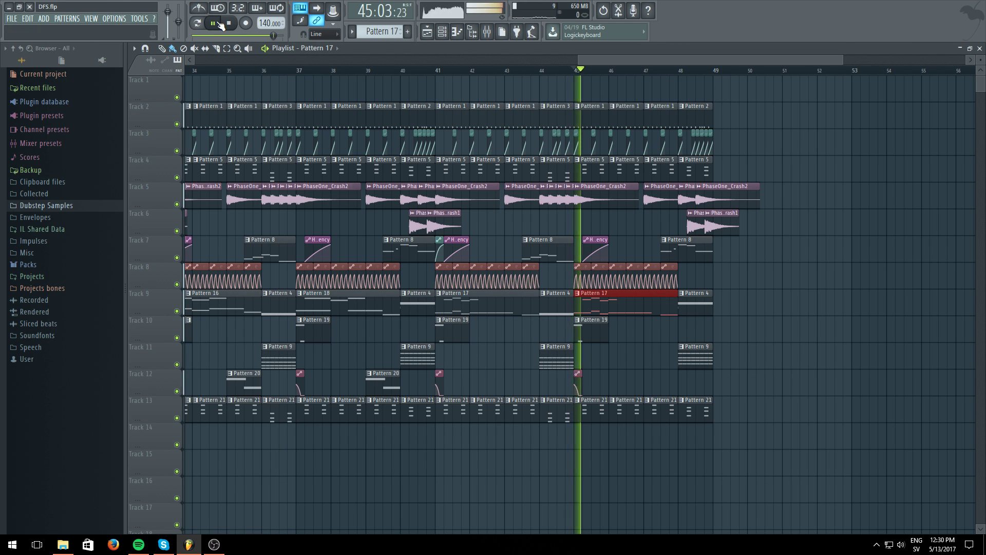
click(220, 25)
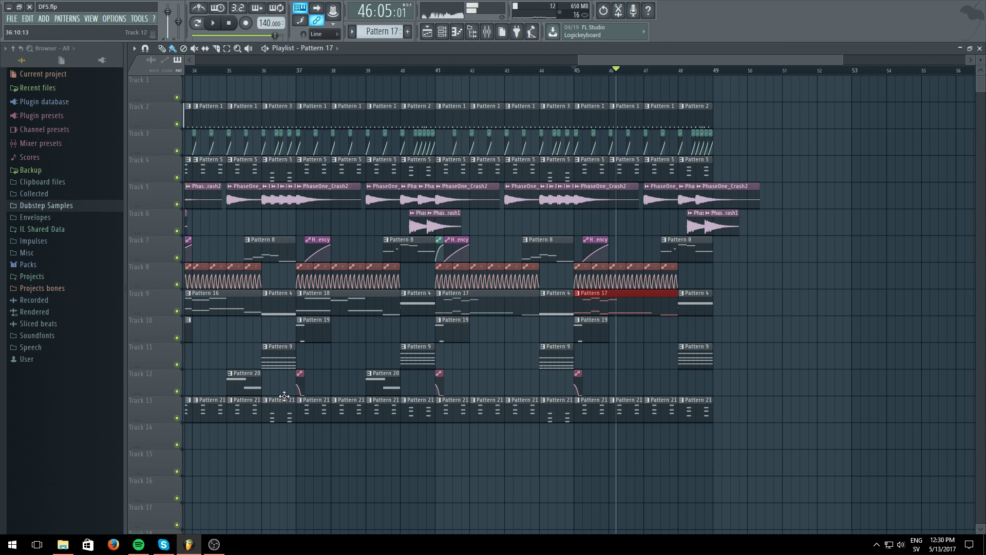
- Listen to Pattern 20 and the arrangement from bar 41, and examine Pattern 20's Massive [64bit] #2 notes
key(space)
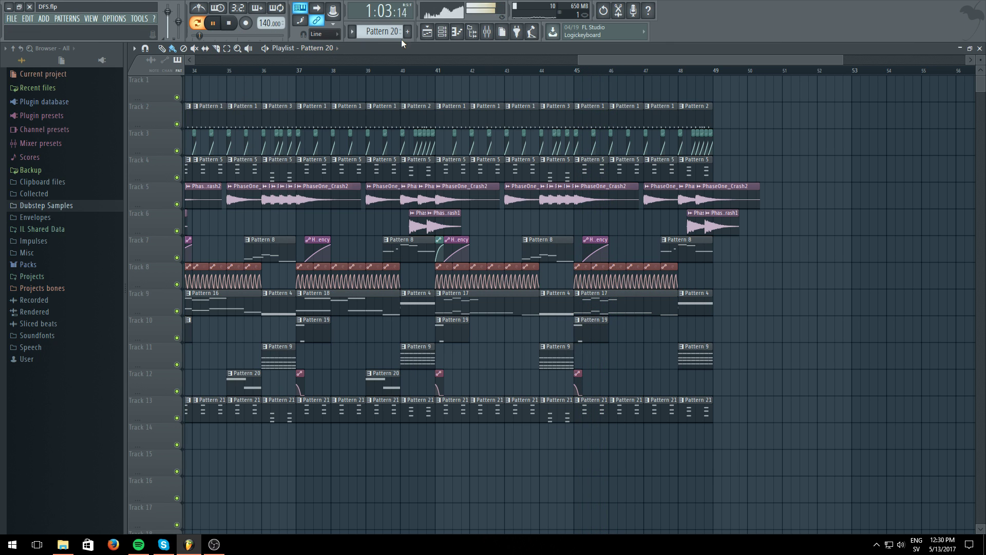
click(442, 33)
click(494, 48)
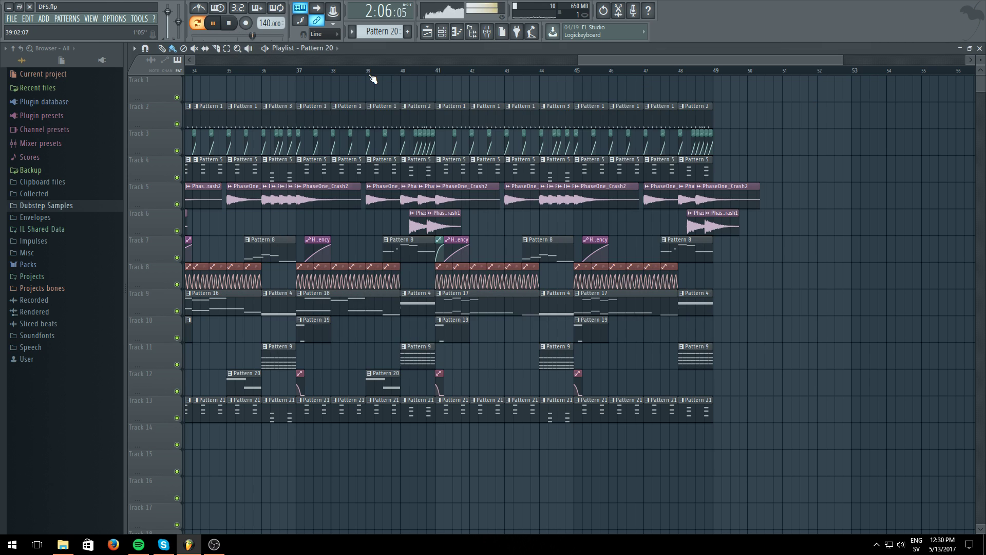
click(439, 73)
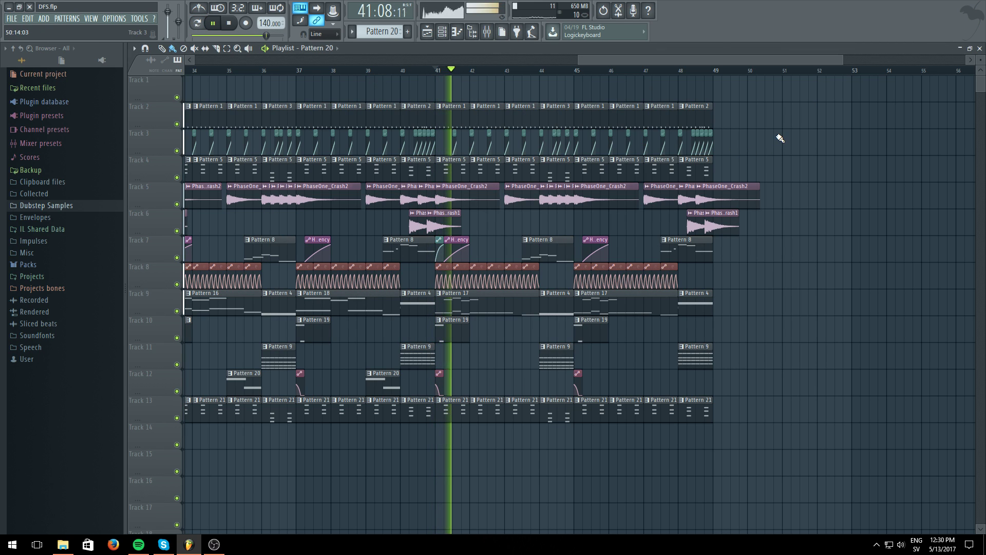
click(433, 36)
click(442, 34)
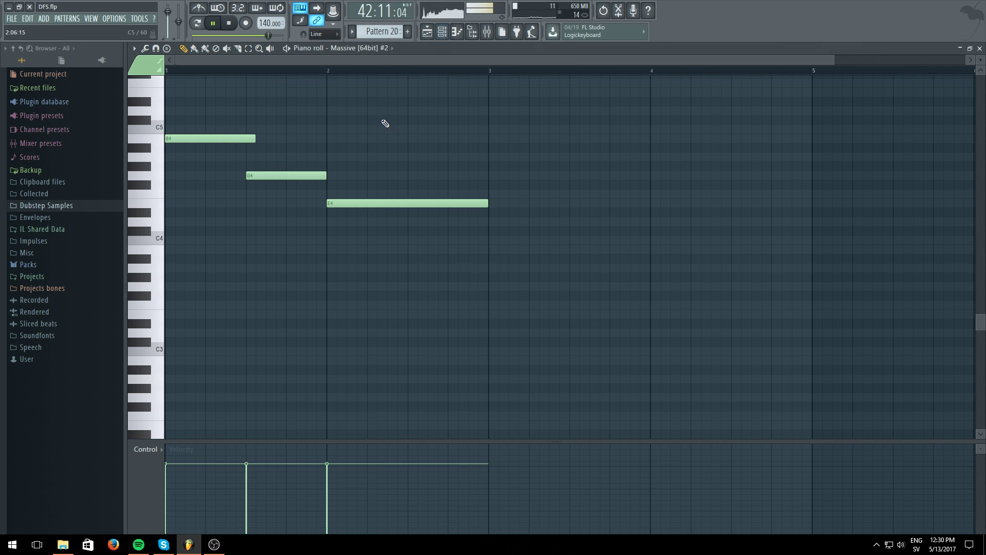
click(442, 33)
key(F5)
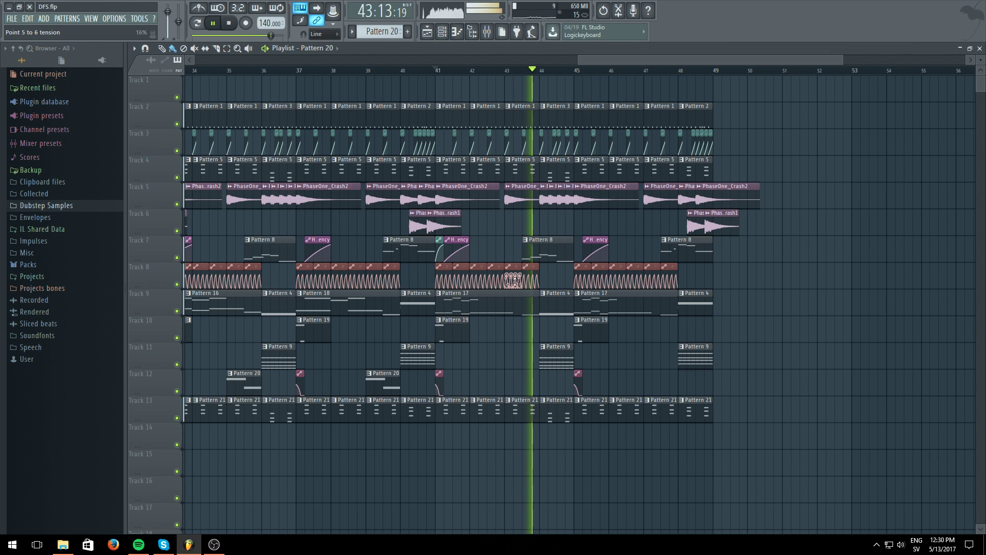
- Move the Massive [64bit] #2 notes from Pattern 17 into a new Pattern 22 and play it in pattern mode
double_click(511, 292)
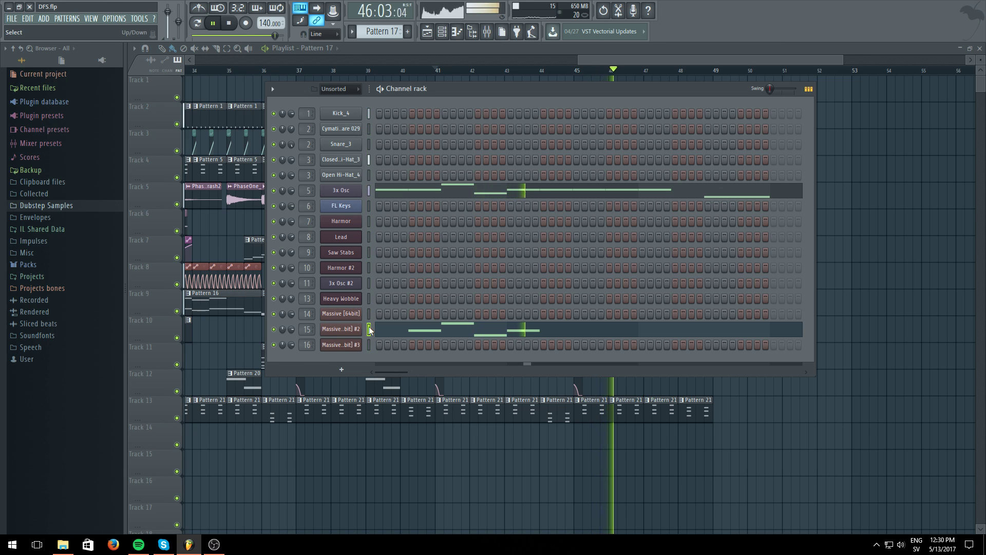
click(407, 31)
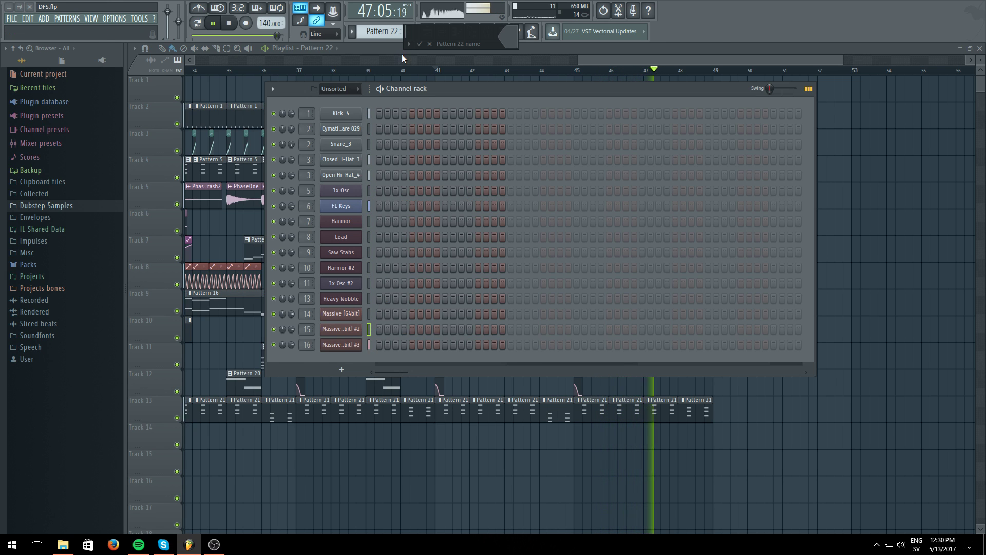
key(Return)
click(198, 23)
click(212, 23)
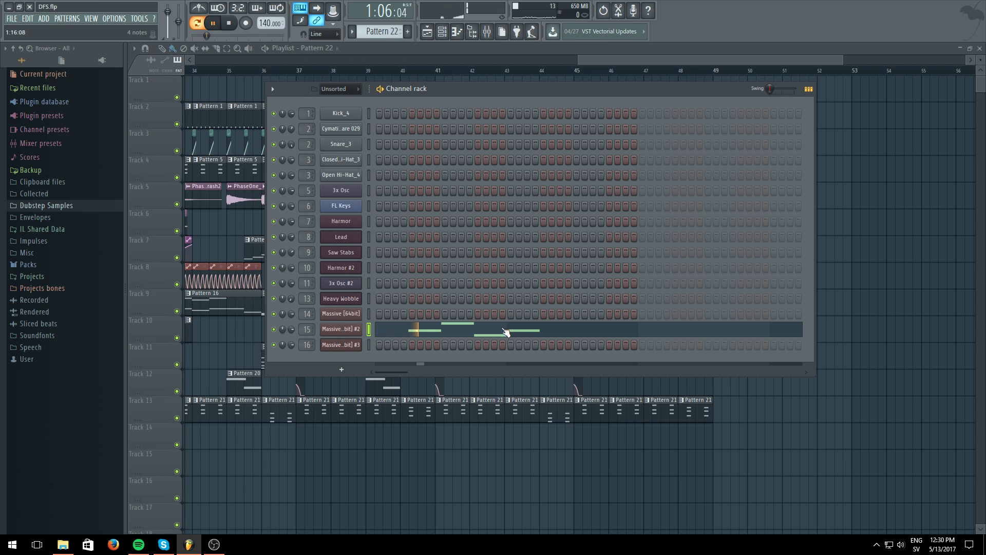
- Shift all four Pattern 22 notes to start at bar 1 and lower them an octave to B3, D4, A3 and B3
click(505, 331)
key(ctrl+a)
drag(149, 145, 91, 257)
ctrl+click(281, 91)
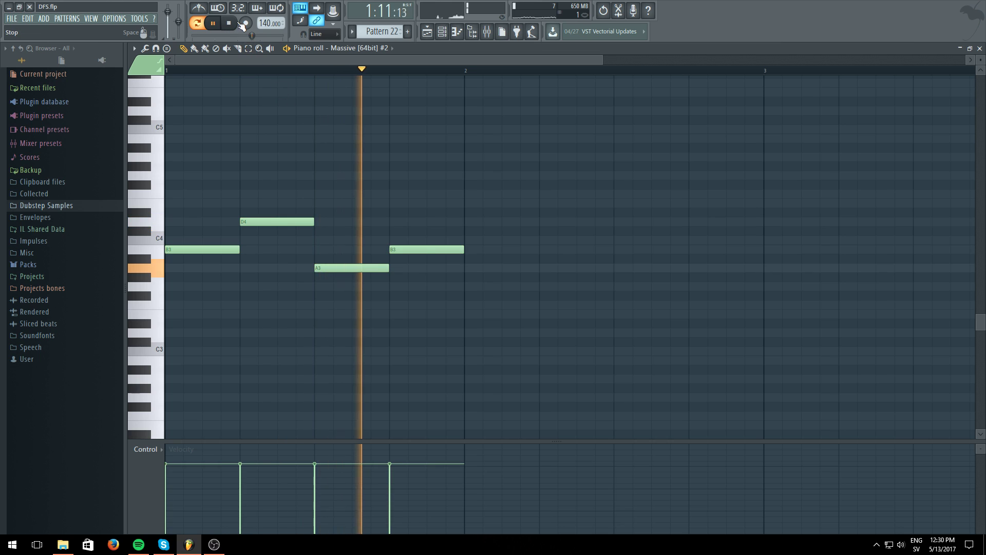
- Place a Pattern 22 clip on track 11 at beat 2 of bar 41 and play the arrangement from bar 41
click(426, 31)
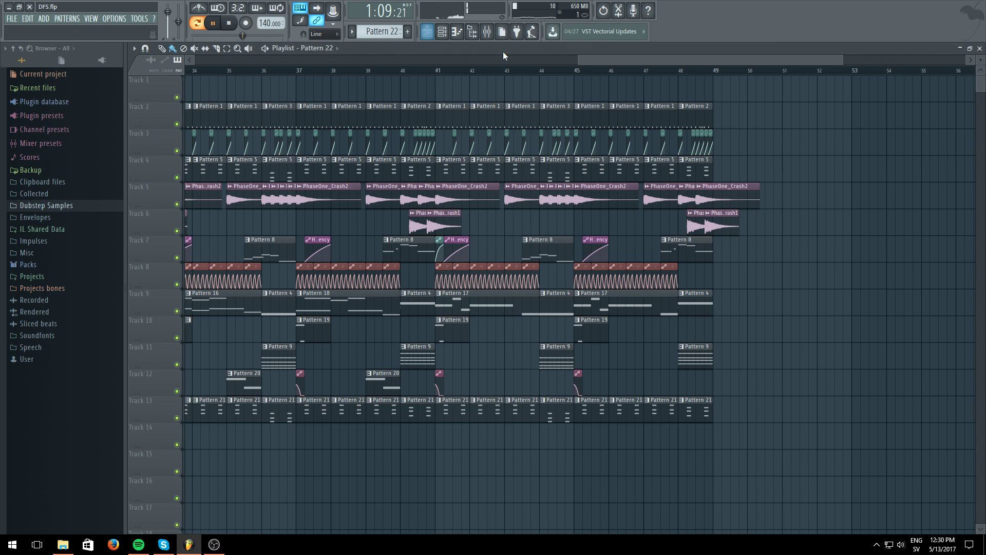
click(441, 72)
click(453, 360)
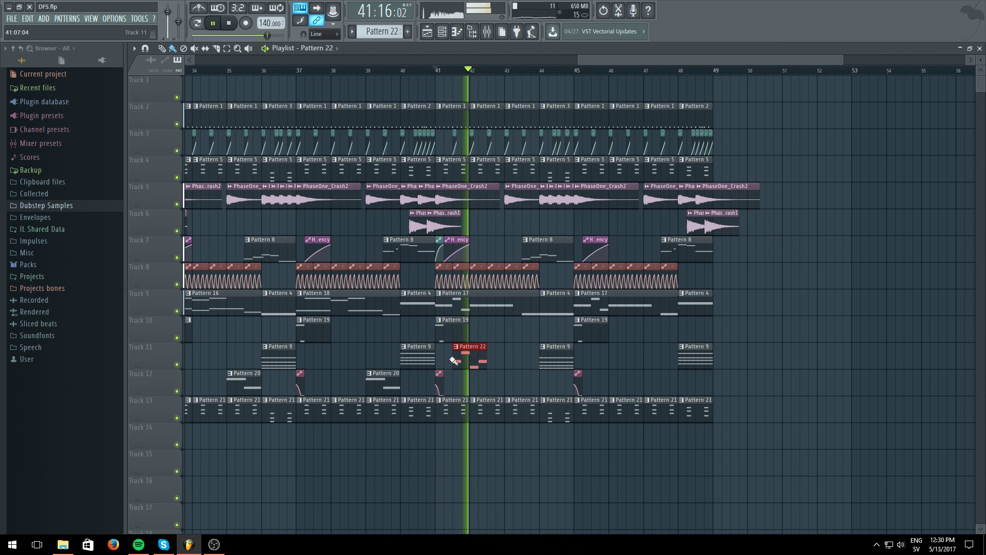
drag(453, 360, 444, 359)
click(442, 72)
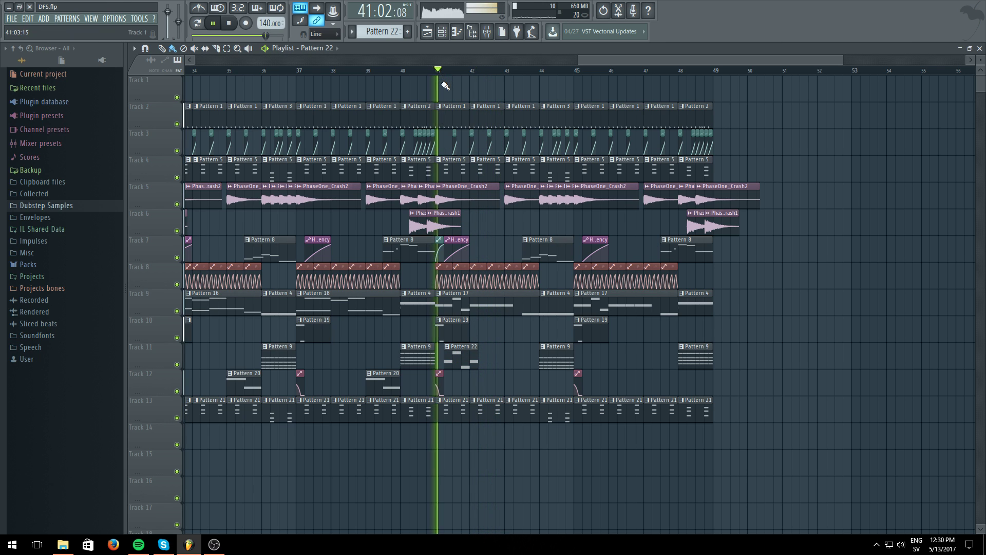
- Raise all Massive [64bit] #2 notes in Pattern 22 by an octave to B4, D5, A4 and B4
click(441, 31)
click(438, 328)
key(ctrl+a)
key(Up)
key(Up)
key(Up)
key(Up)
key(Up)
key(Up)
key(Up)
key(Up)
key(Up)
key(Up)
key(Up)
key(Up)
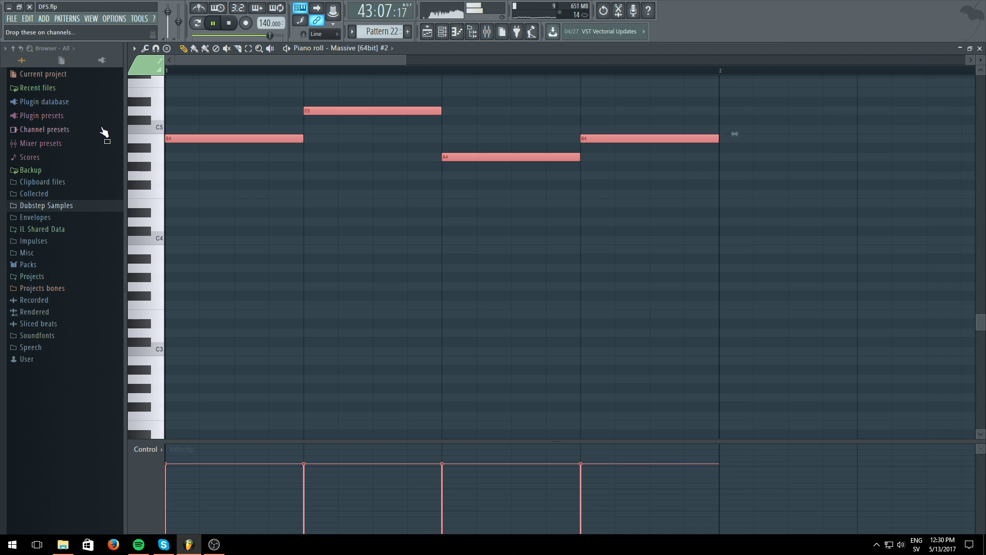
- Loop Pattern 22, open the Massive [64bit] #2 synth, and set OSC2's Wt-position to about 0.59 after stopping playback
click(198, 26)
click(442, 32)
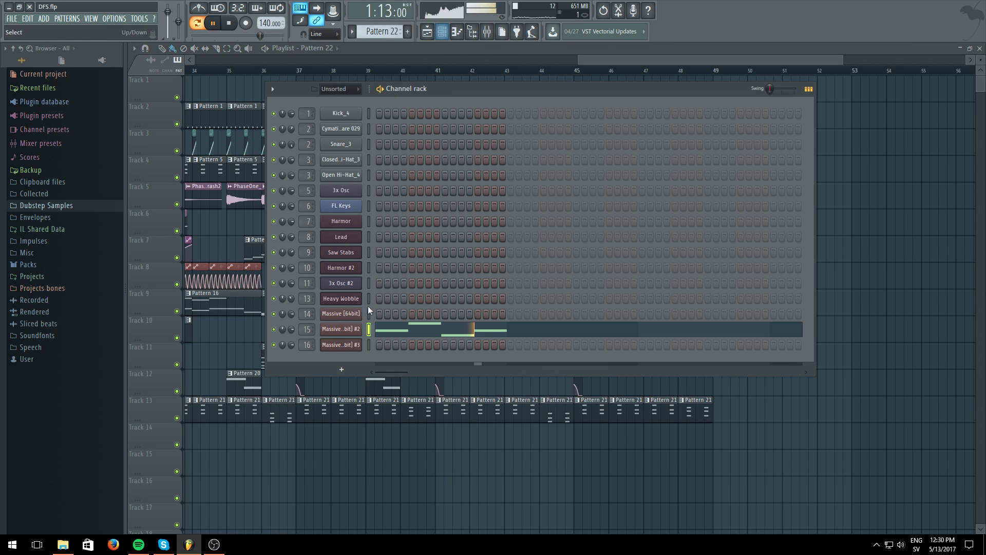
click(350, 333)
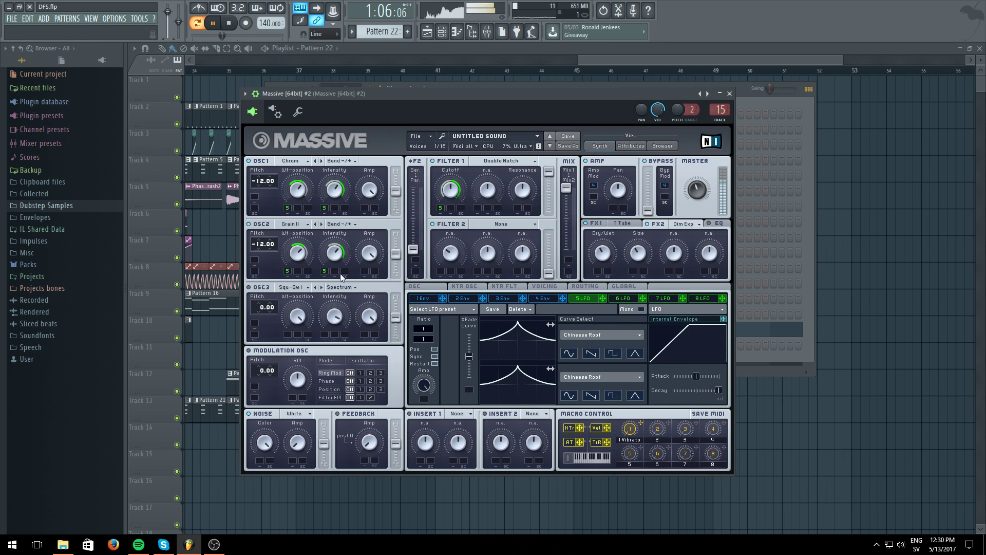
click(216, 29)
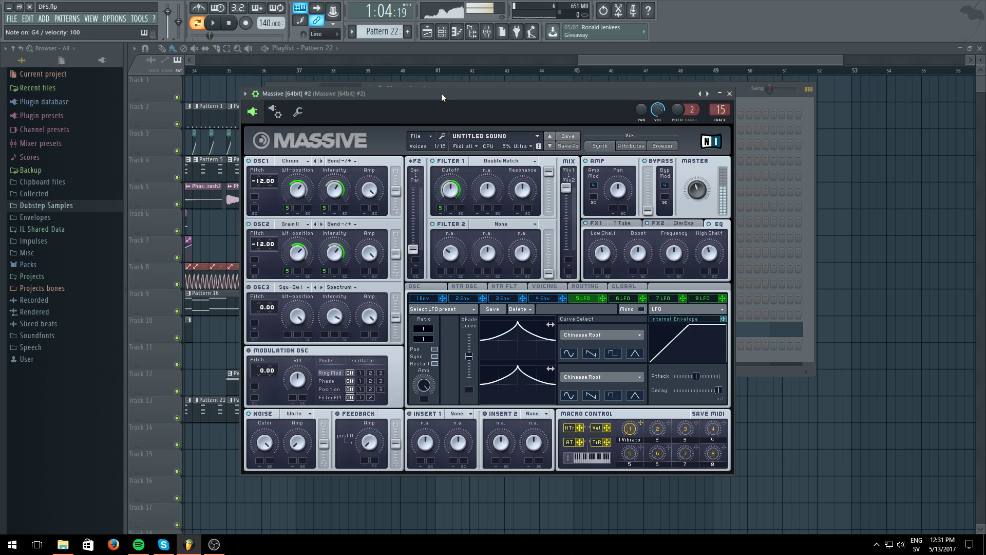
drag(297, 254, 295, 273)
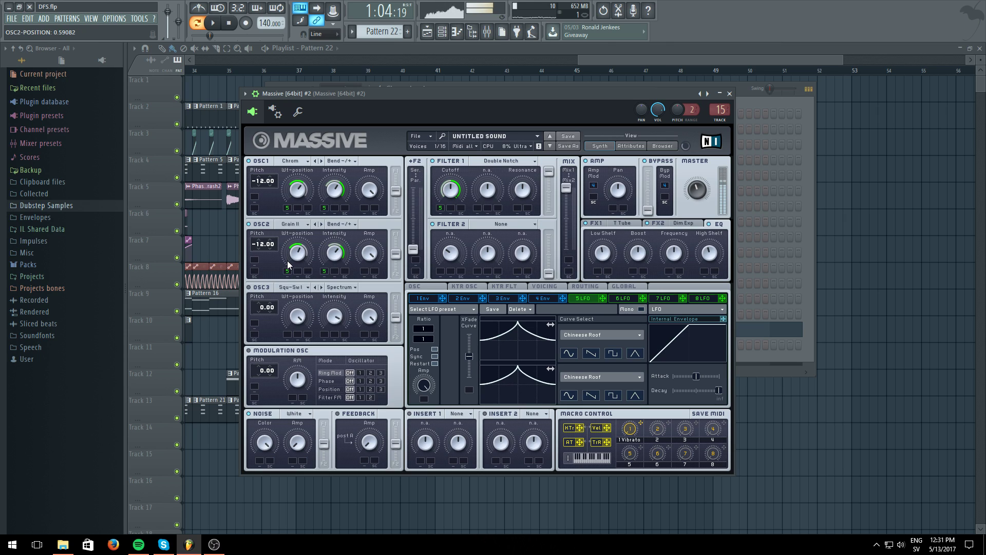
- Lower the Filter 1 cutoff in Massive [64bit] #2 to about 0.37 and play Pattern 22
drag(458, 228, 454, 211)
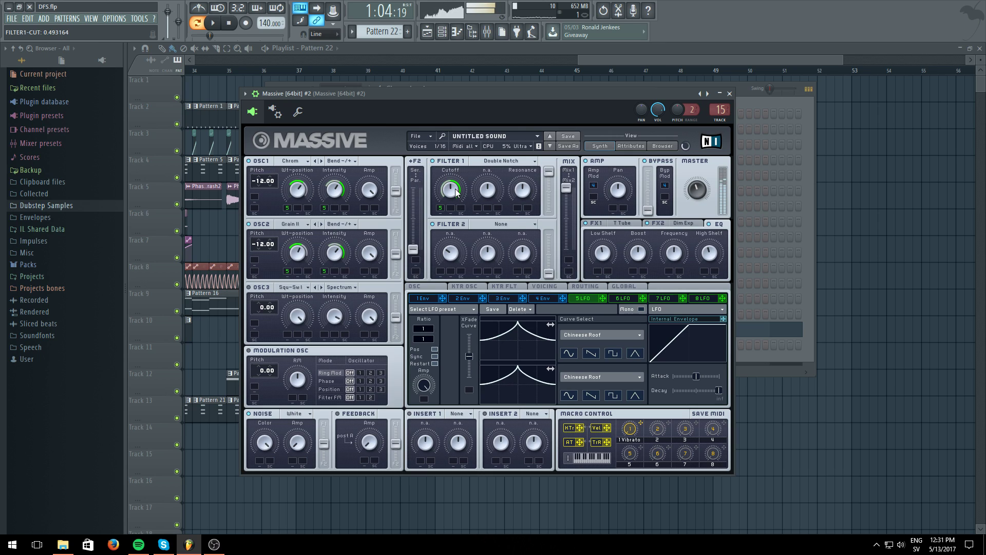
drag(440, 234, 439, 238)
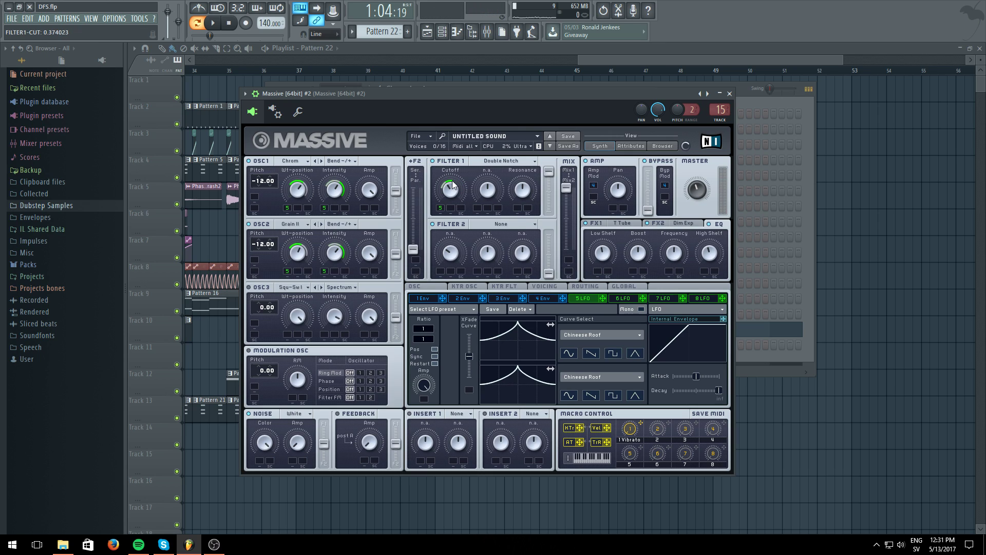
key(b)
click(214, 24)
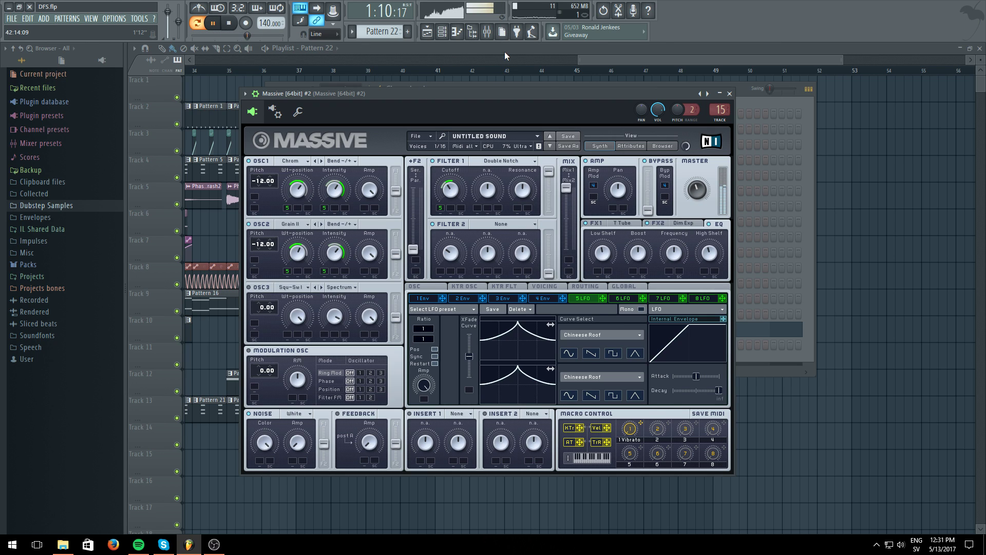
- Play the arrangement from bar 41 and examine the Massive [64bit] #2 notes in Pattern 22
click(504, 52)
click(438, 70)
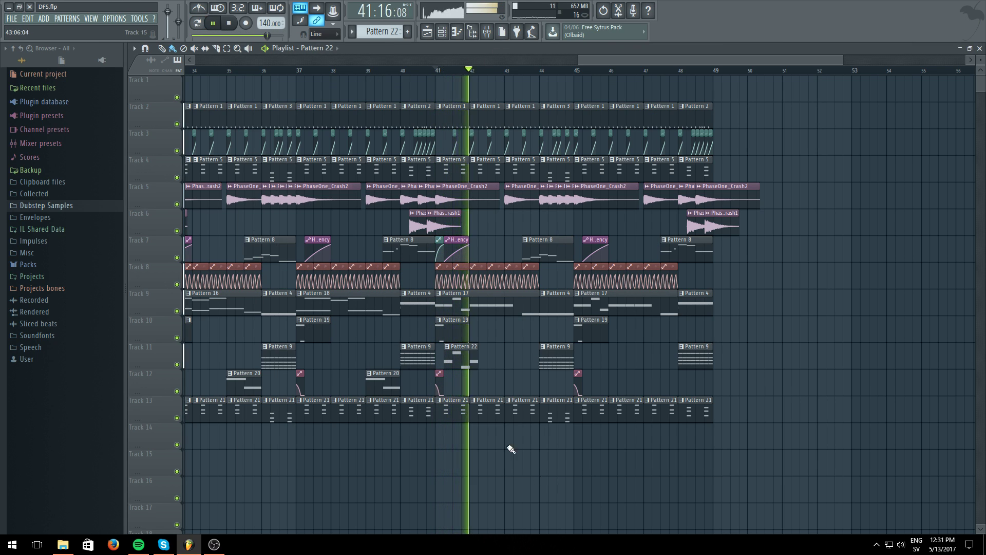
key(F6)
click(436, 334)
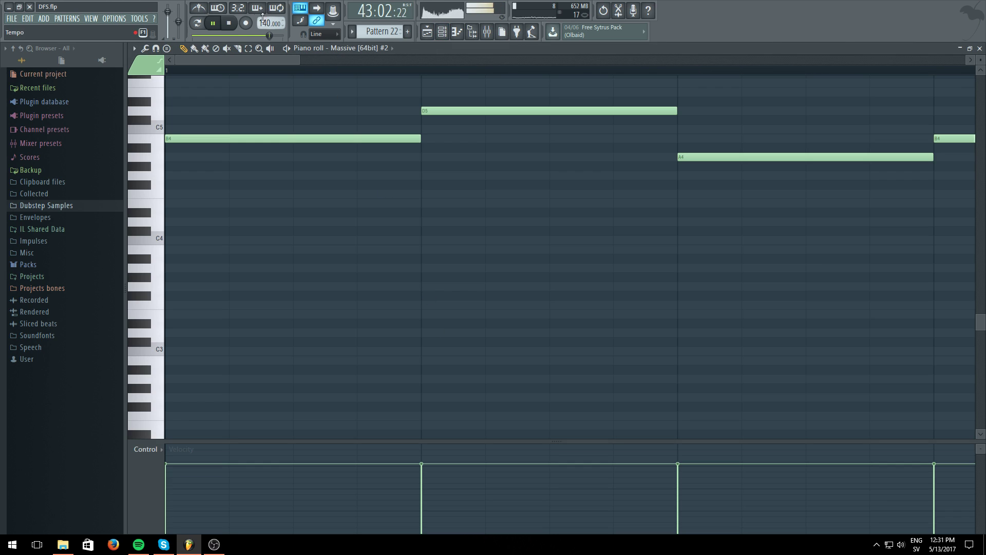
key(space)
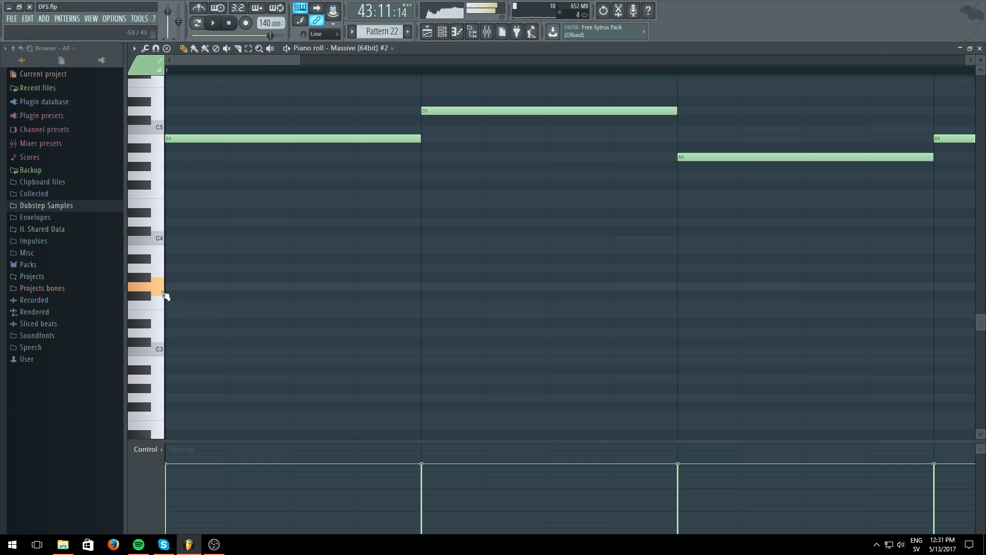
- Return to the playlist and replay the arrangement from bar 41
click(441, 31)
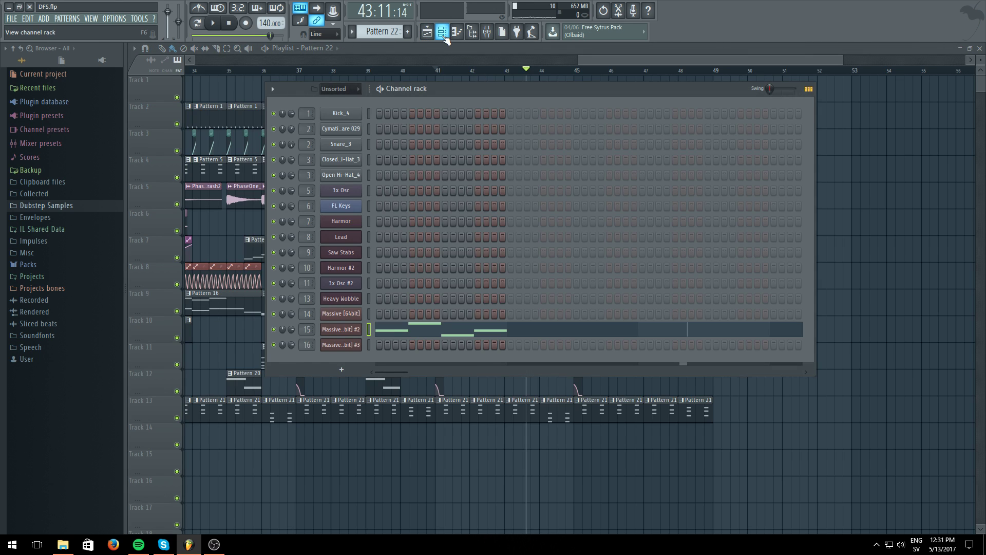
click(442, 31)
click(437, 71)
key(space)
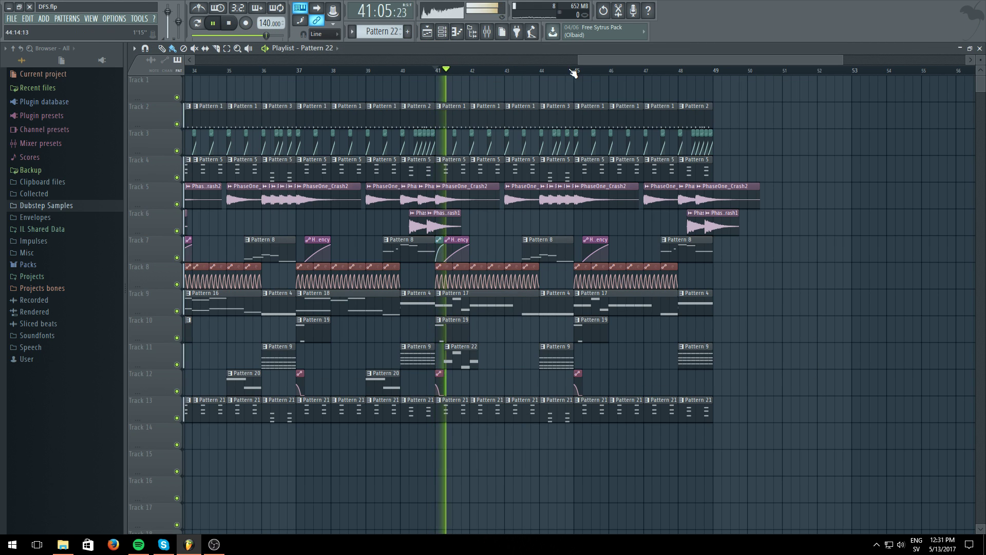
- Play the arrangement from bar 35, then open Massive [64bit] #2 and audition it with Pattern 22 looping
scroll(554, 73, down, 5)
click(546, 73)
click(441, 31)
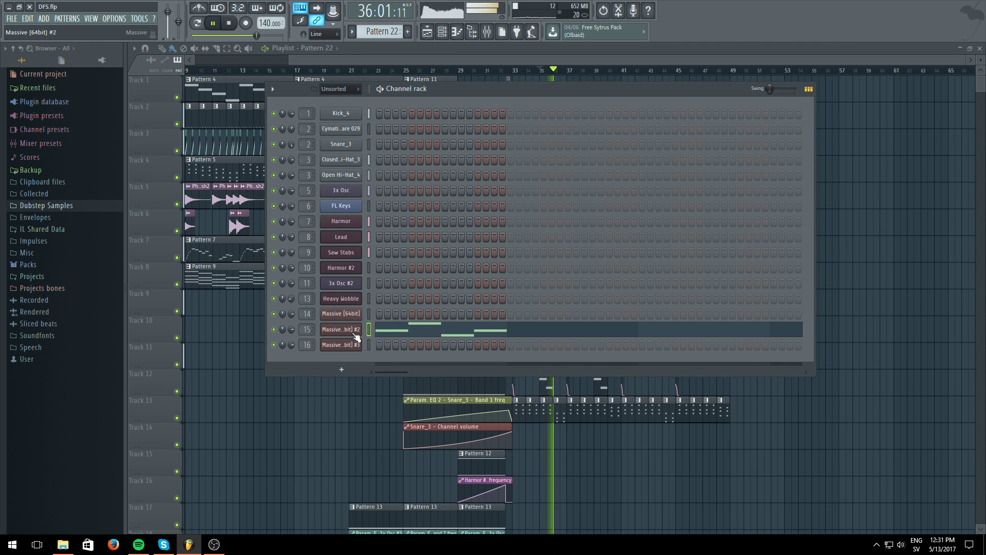
click(353, 333)
key(l)
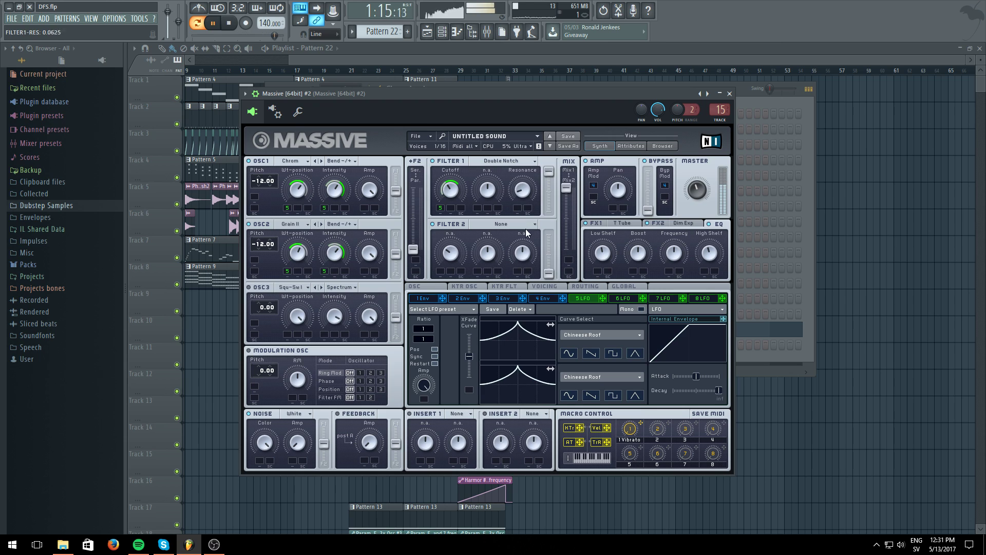
- Return to the playlist and replay the arrangement from bar 35, examining the drop's clips
click(525, 50)
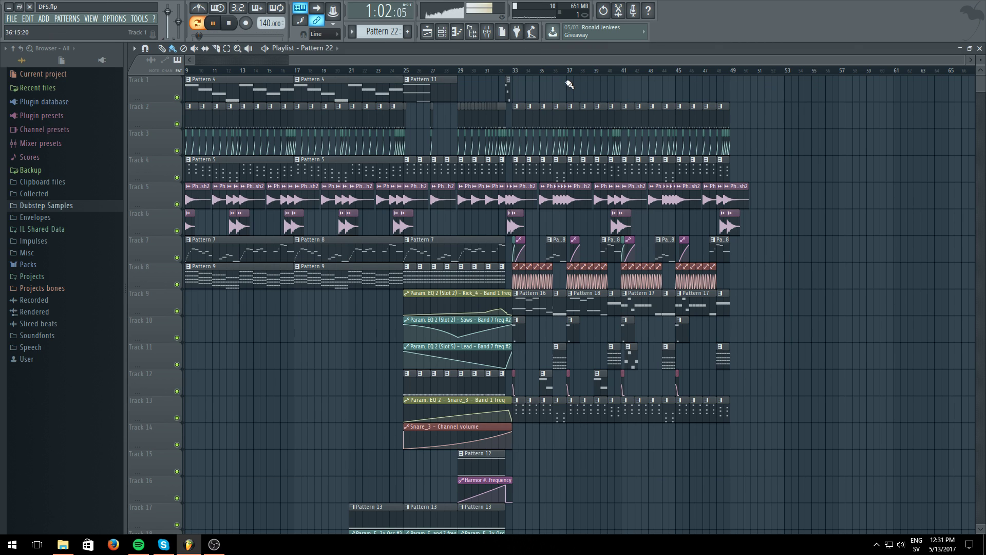
click(543, 73)
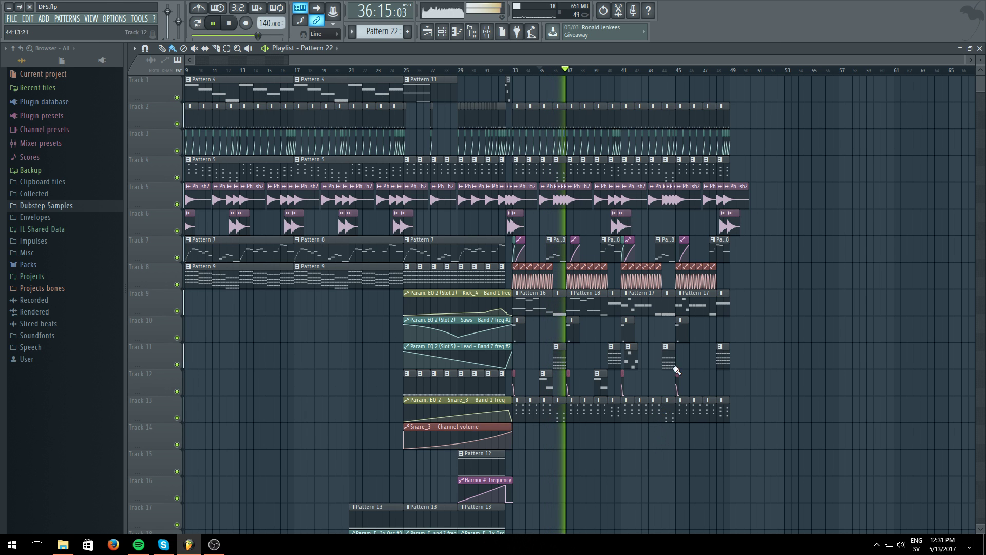
scroll(728, 78, up, 3)
scroll(729, 80, up, 1)
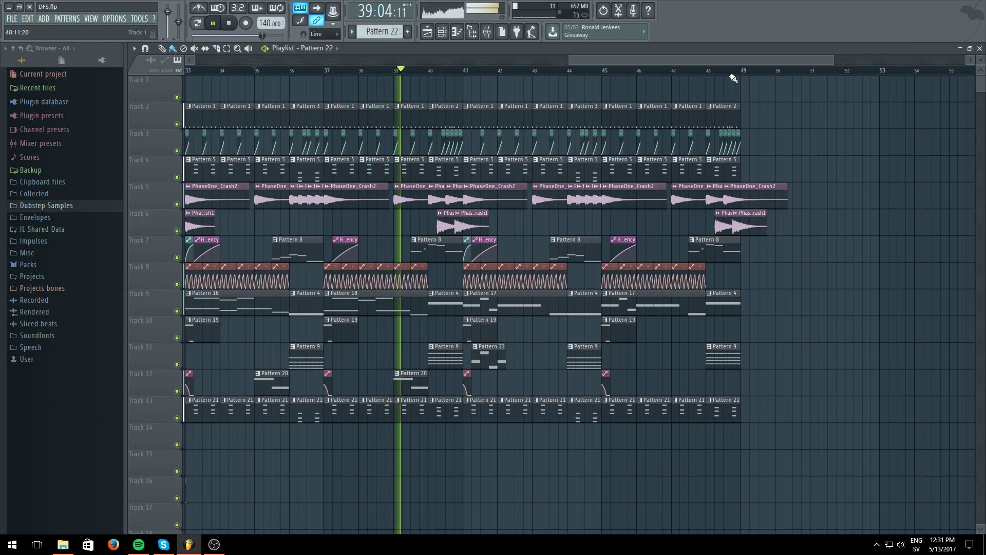
- Inspect the effects on the Heavy Wobble mixer track and open its Fruity Stereo Enhancer
click(487, 31)
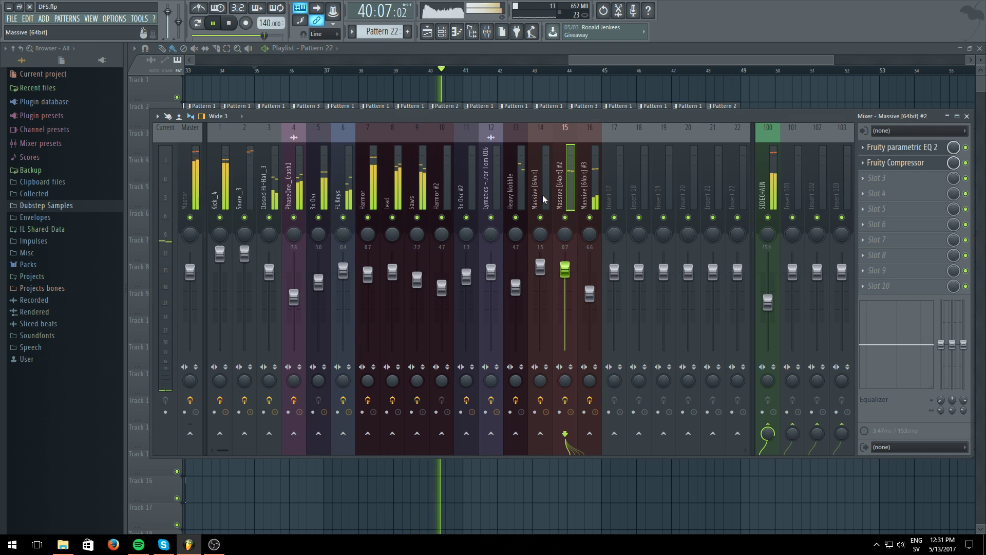
click(516, 197)
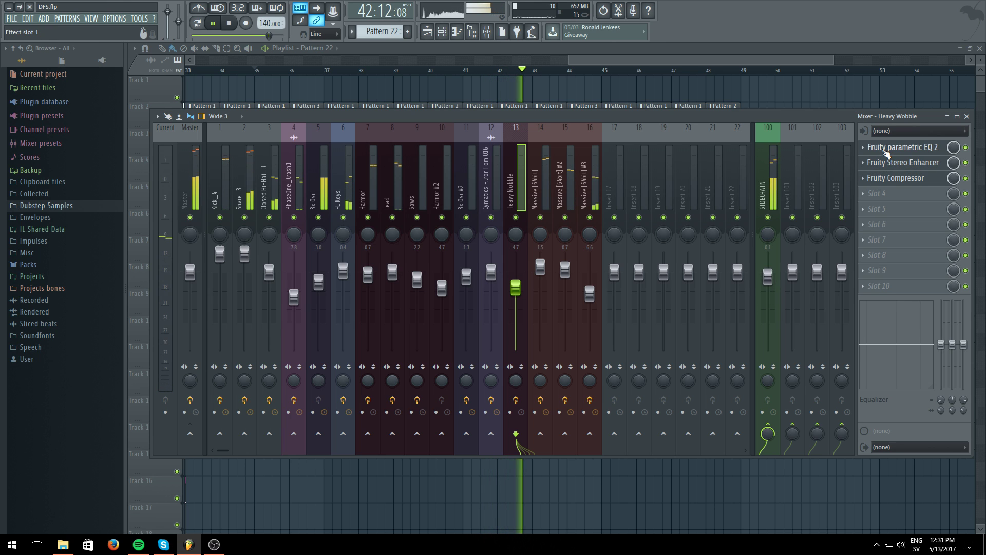
click(904, 163)
click(930, 176)
click(928, 165)
click(928, 175)
click(899, 163)
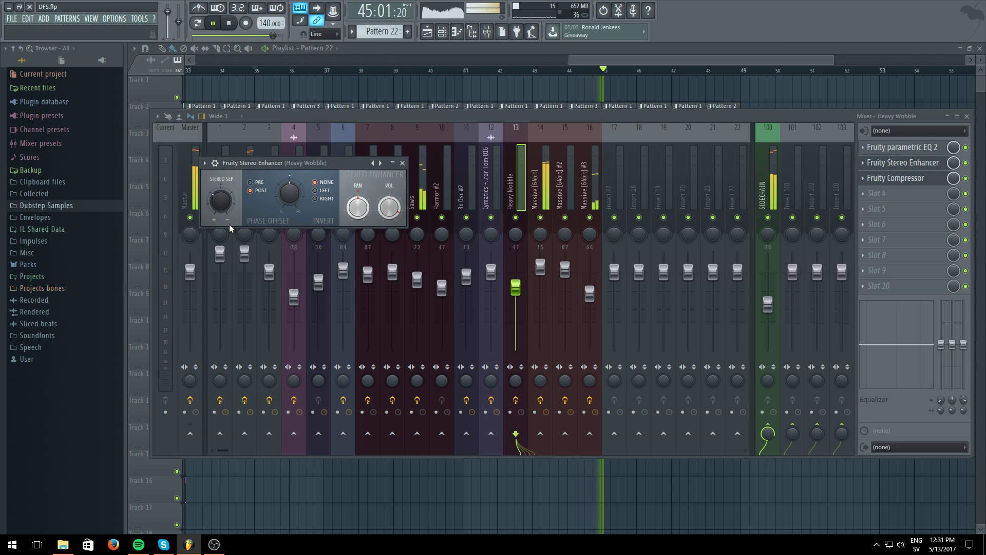
- Loop Pattern 18 and open the Heavy Wobble synth to inspect its effect settings
click(557, 60)
click(389, 302)
click(197, 23)
click(447, 34)
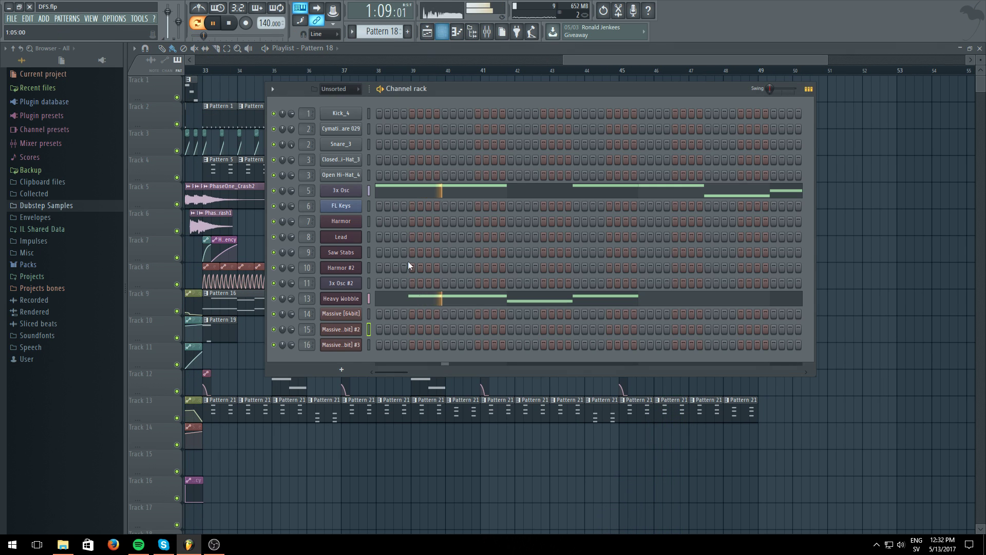
click(351, 299)
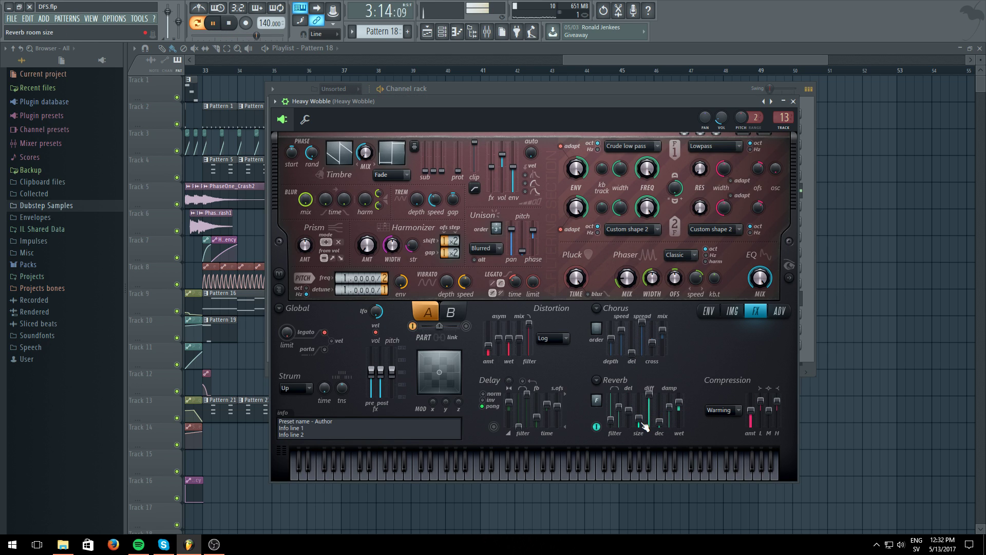
- Replay the arrangement from about bar 34 and check the track levels in the mixer
click(347, 58)
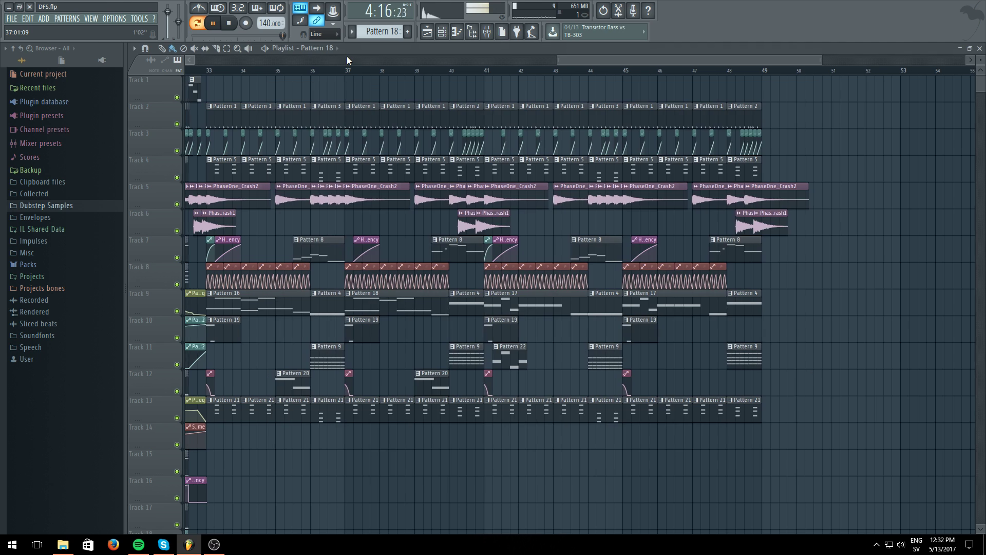
click(264, 70)
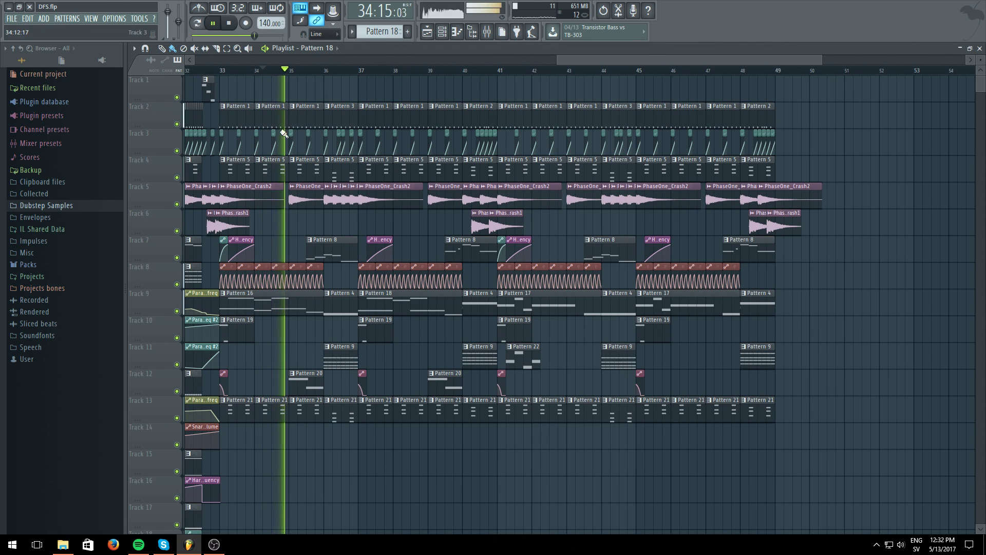
click(487, 34)
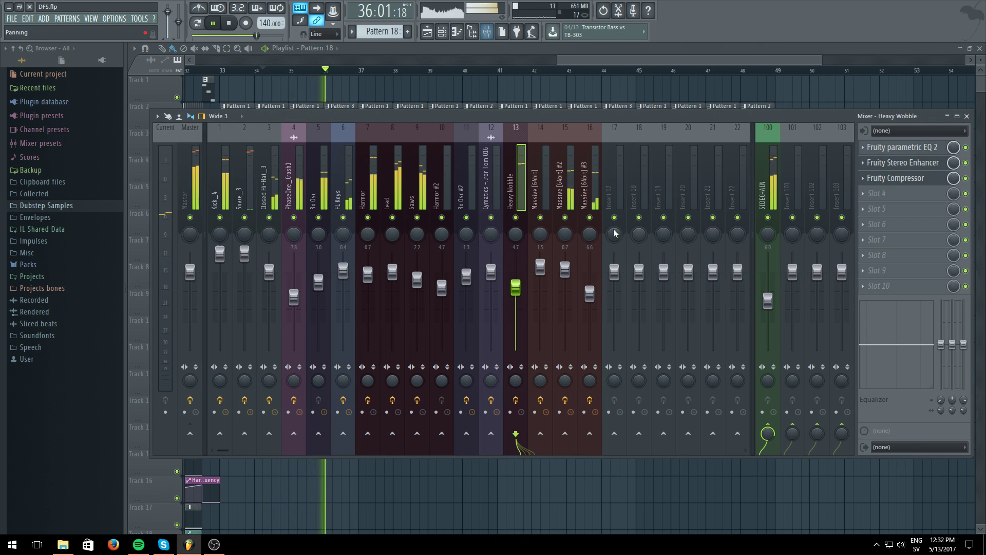
click(591, 47)
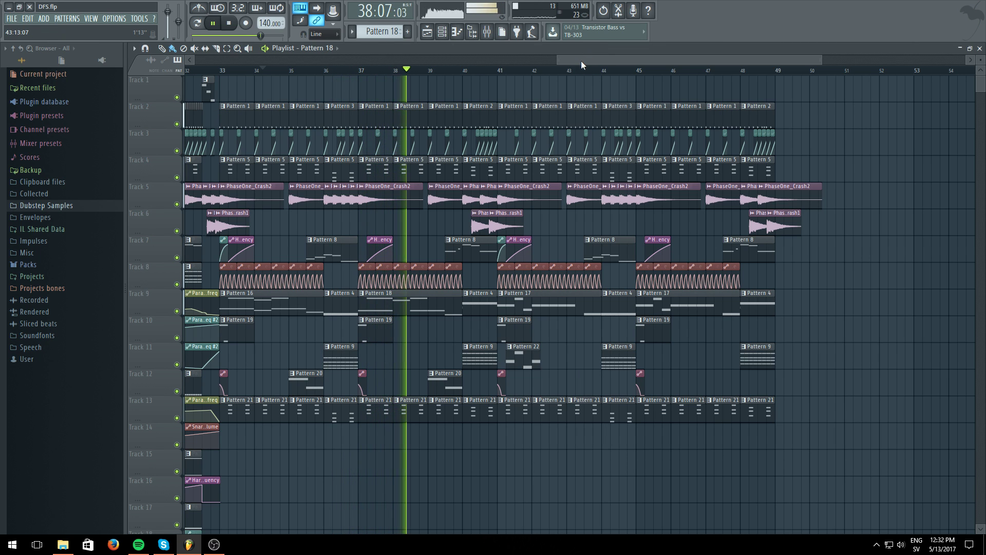
- Play from bar 41 and place another Pattern 22 clip on Track 11 at the second beat of bar 45
click(539, 72)
click(501, 71)
click(532, 356)
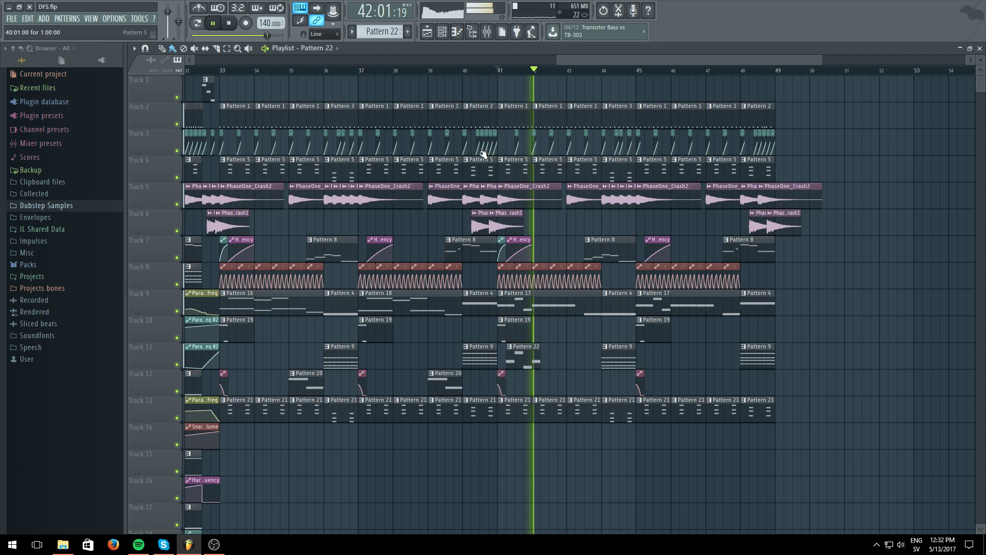
click(442, 32)
click(469, 48)
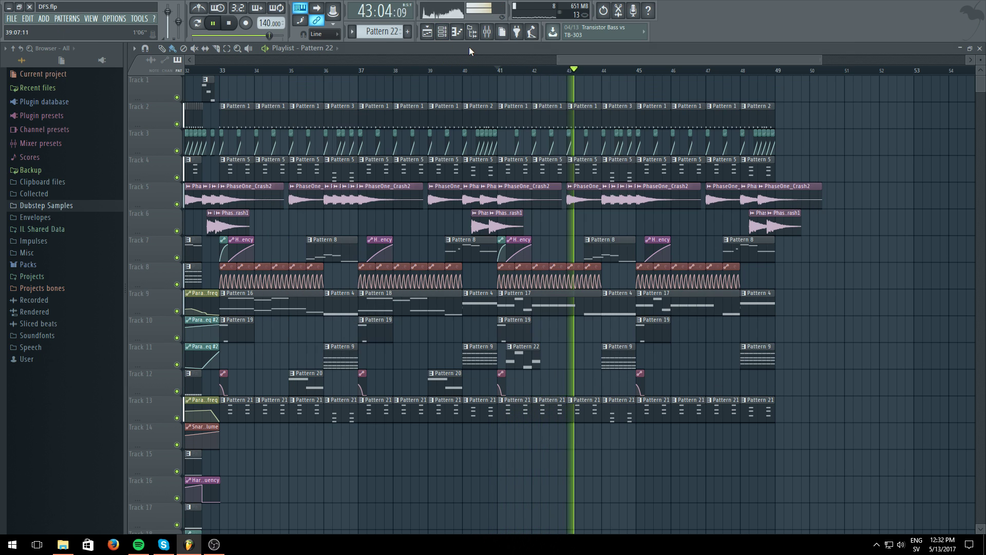
click(649, 362)
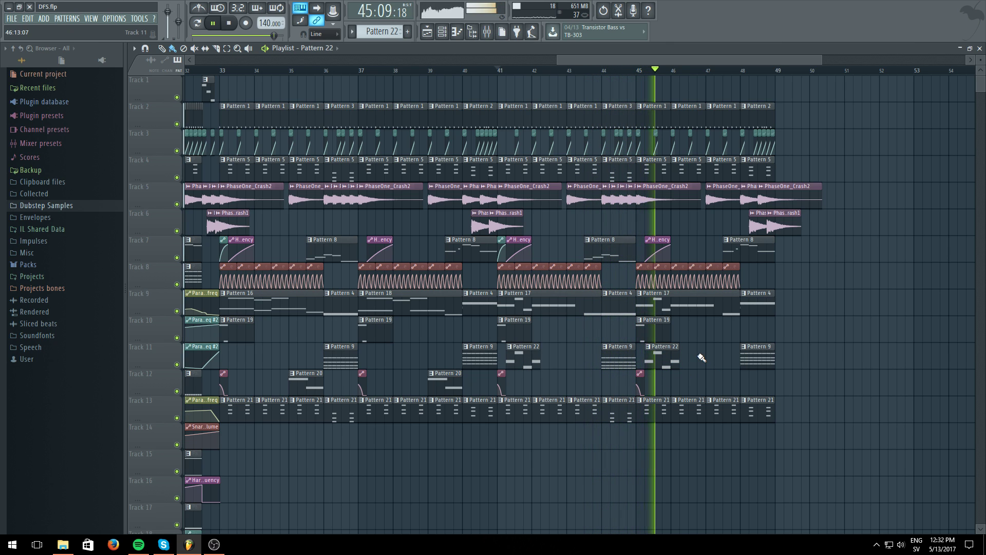
- Stop playback and clone the Massive [64bit] #2 channel
click(441, 34)
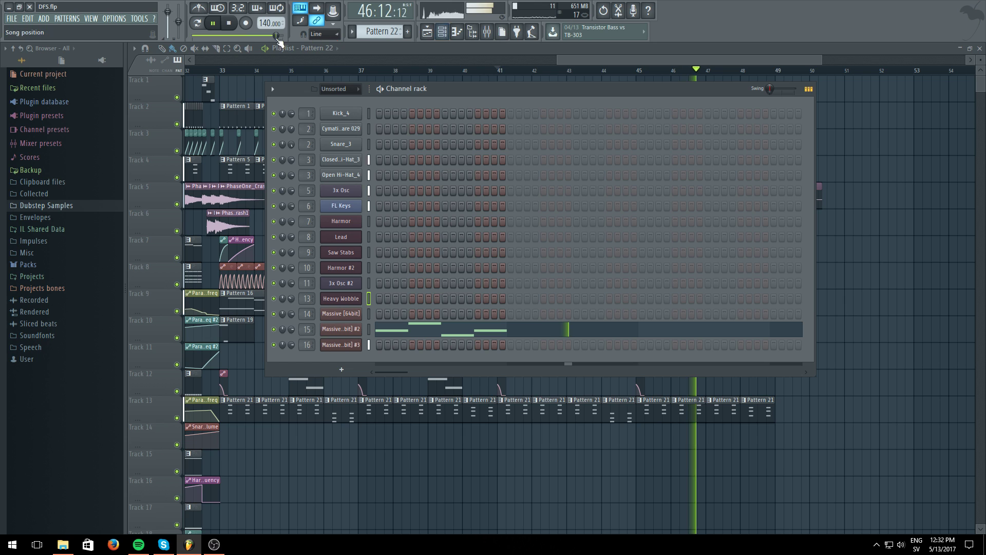
key(space)
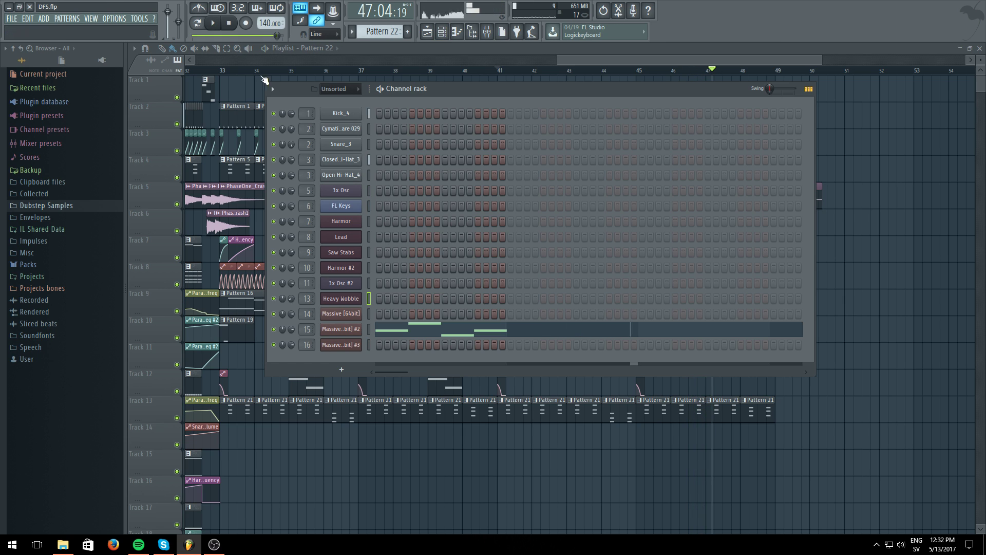
click(390, 328)
click(426, 31)
click(441, 32)
right_click(363, 335)
click(388, 407)
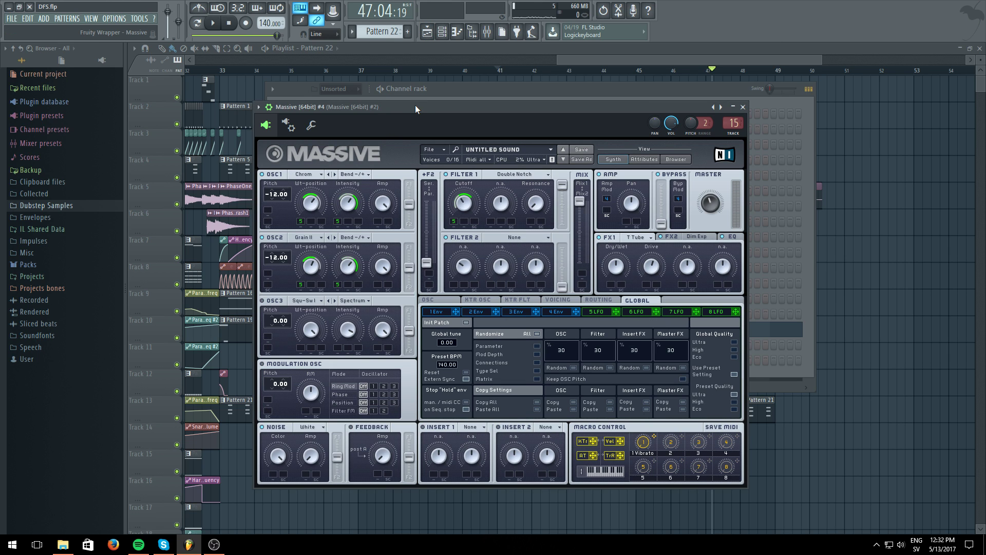
- Set OSC1's wavetable to Diggrain II in Massive [64bit] #4 and audition a few notes
click(314, 174)
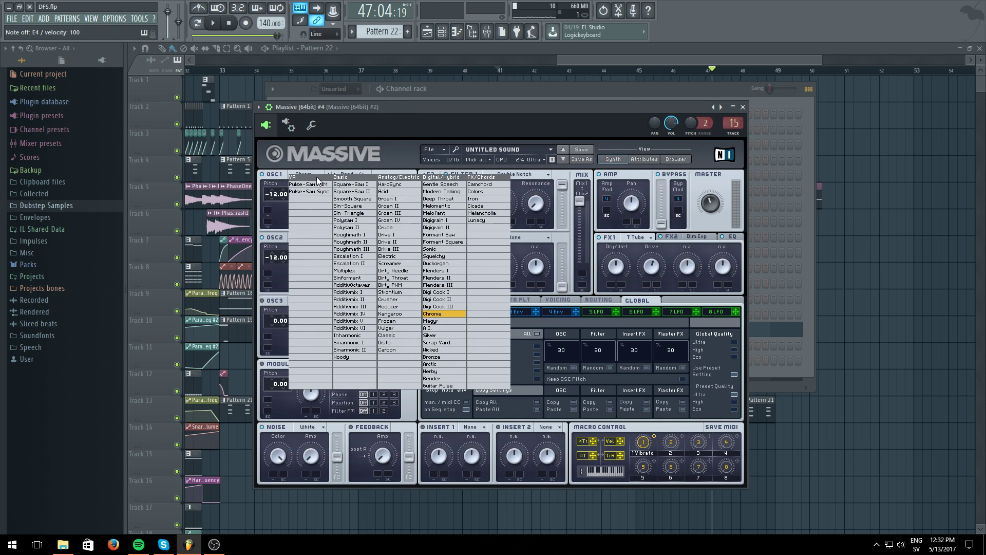
click(456, 228)
key(c)
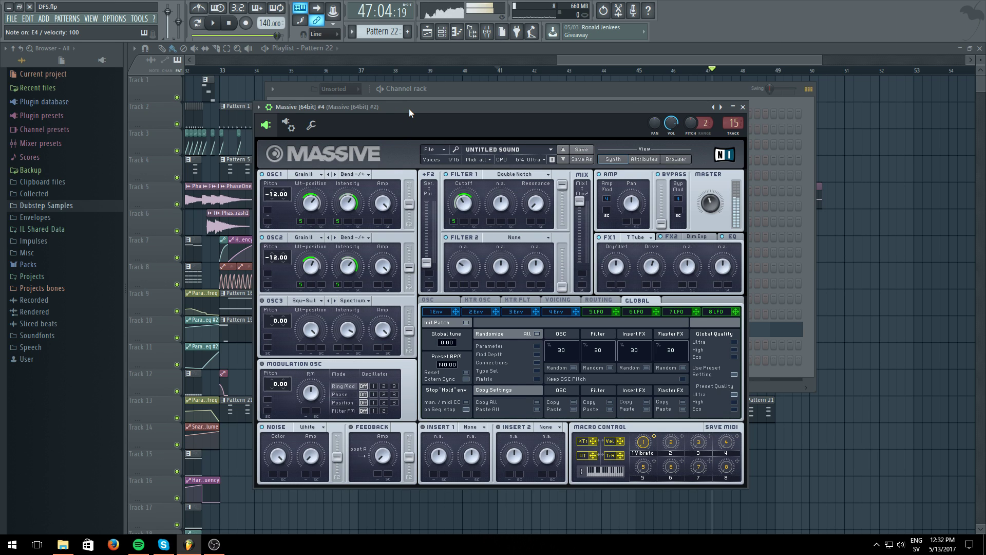
key(e)
- Compare the sounds of Massive [64bit] #2 and Massive [64bit] #4 by playing test notes on each
click(473, 88)
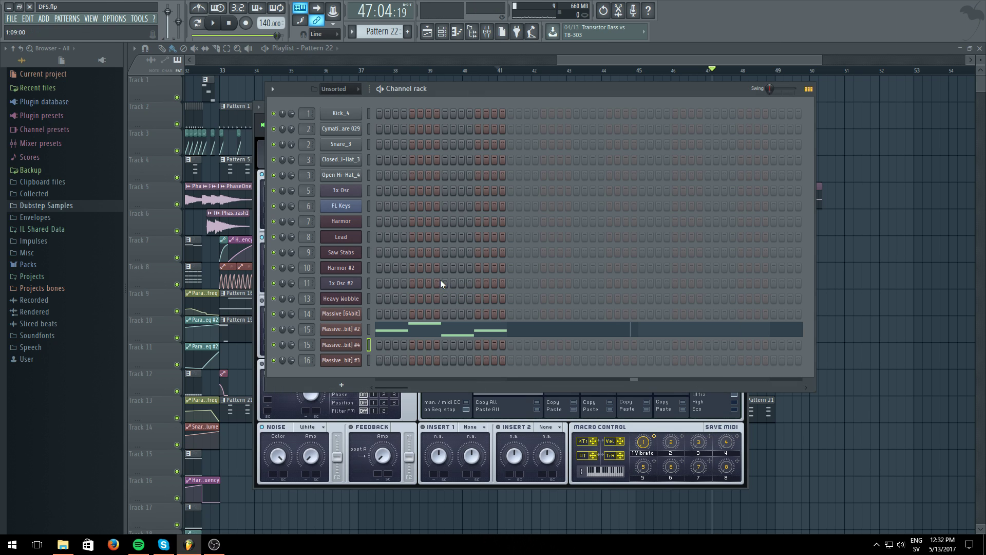
click(356, 329)
key(c)
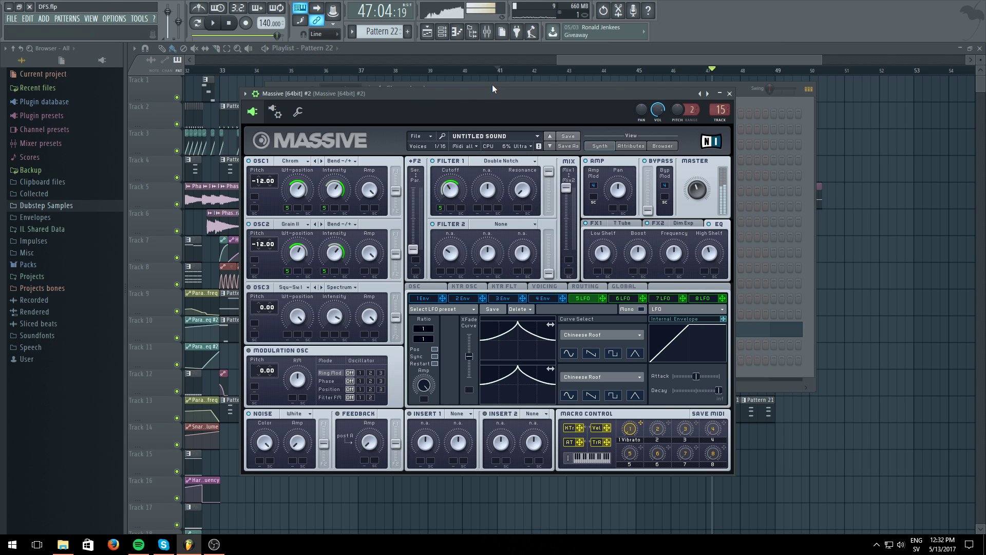
drag(481, 98, 474, 114)
click(459, 92)
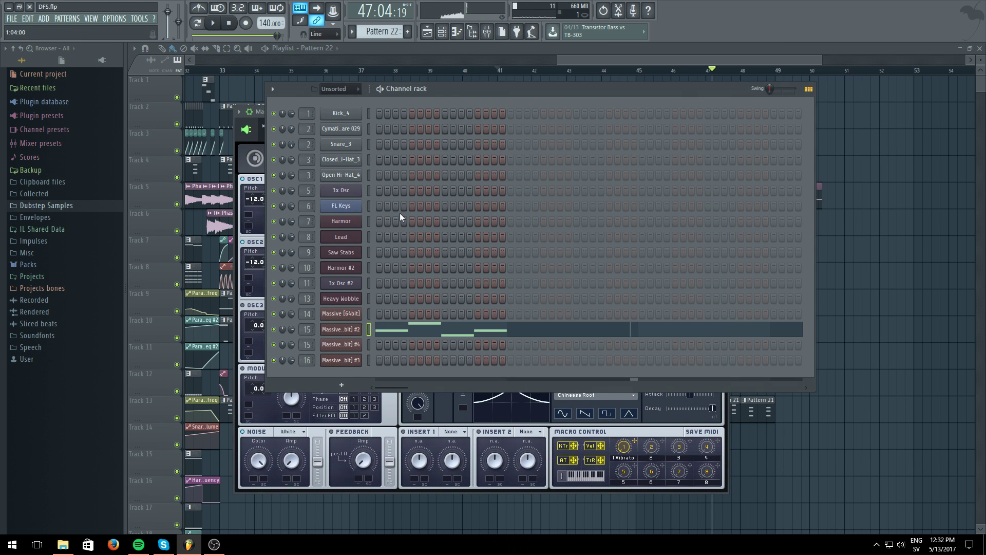
click(347, 347)
key(c)
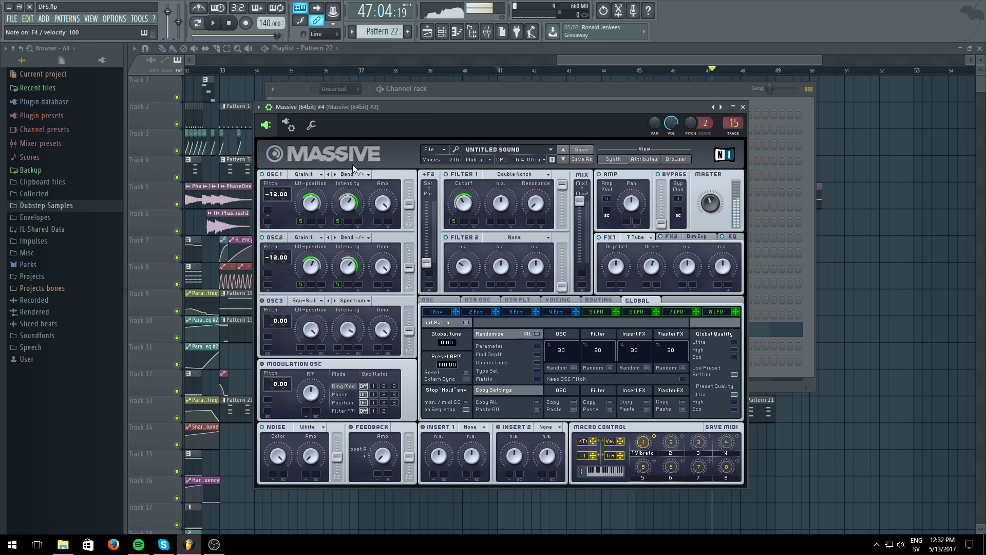
- Lower the Filter 1 cutoff in Massive [64bit] #4 to about 0.11 while auditioning notes
key(v)
drag(464, 204, 463, 205)
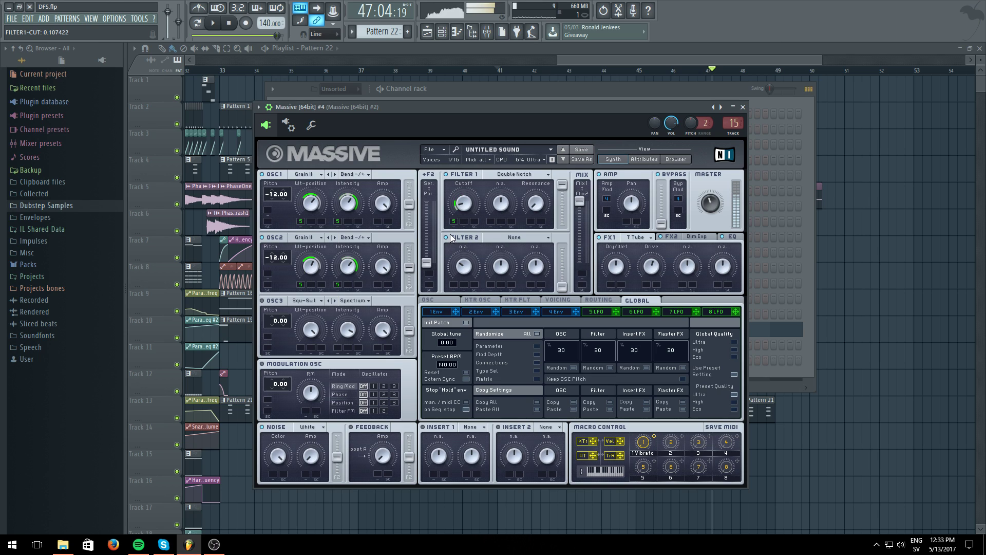
key(c)
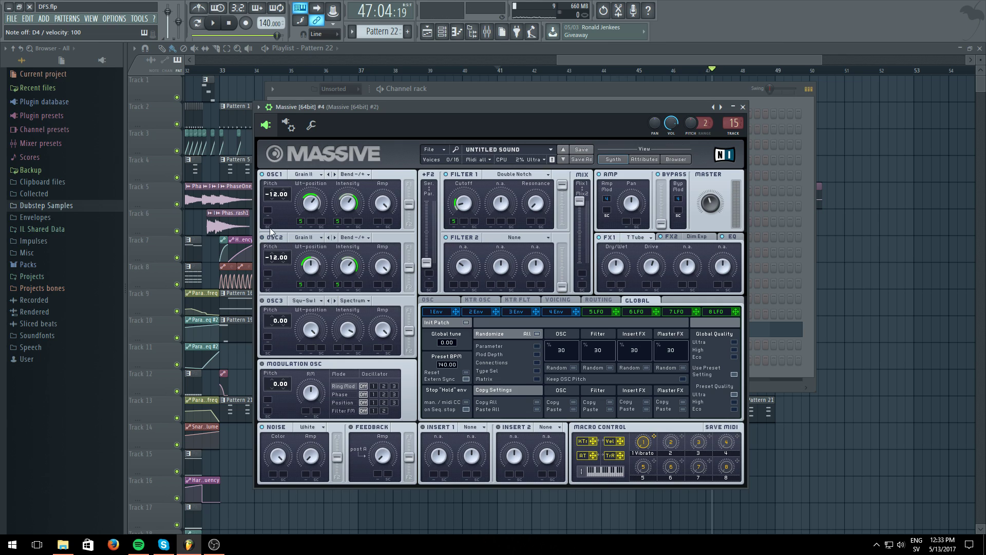
- Assign modulation source 2 to OSC1's Wt-position and Intensity in Massive [64bit] #4, auditioning the sound with repeated notes
key(c)
key(c)
key(c)
key(c)
key(c)
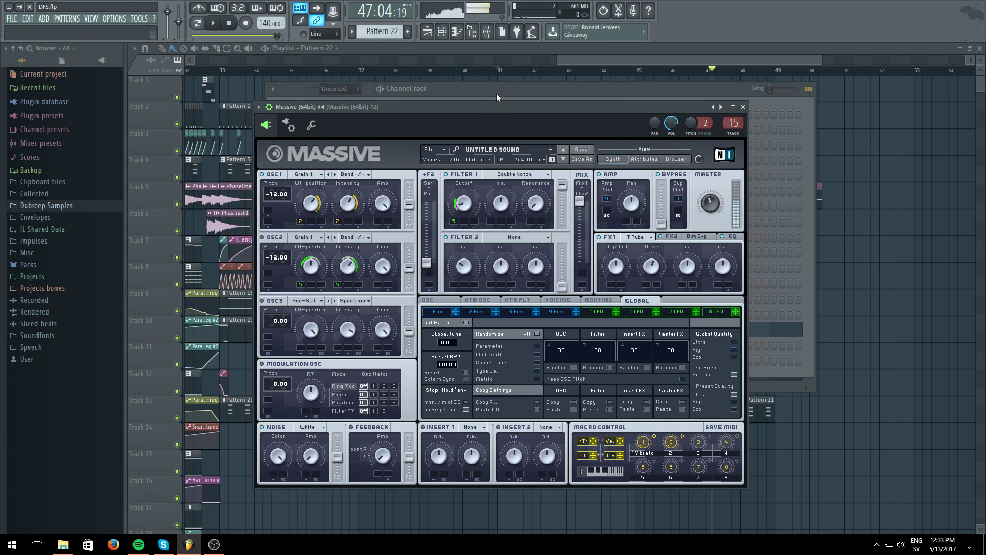
- Return to the playlist and play the arrangement from bar 41
click(509, 51)
click(498, 72)
key(space)
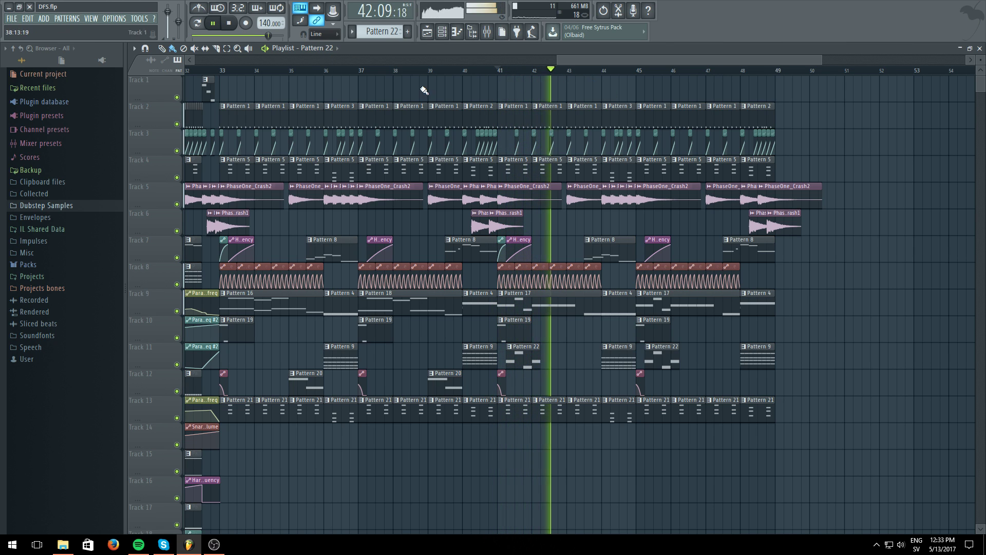
- Loop Pattern 22 and move its notes from Massive [64bit] #2 to Massive [64bit] #4
key(F6)
click(211, 23)
click(198, 23)
key(space)
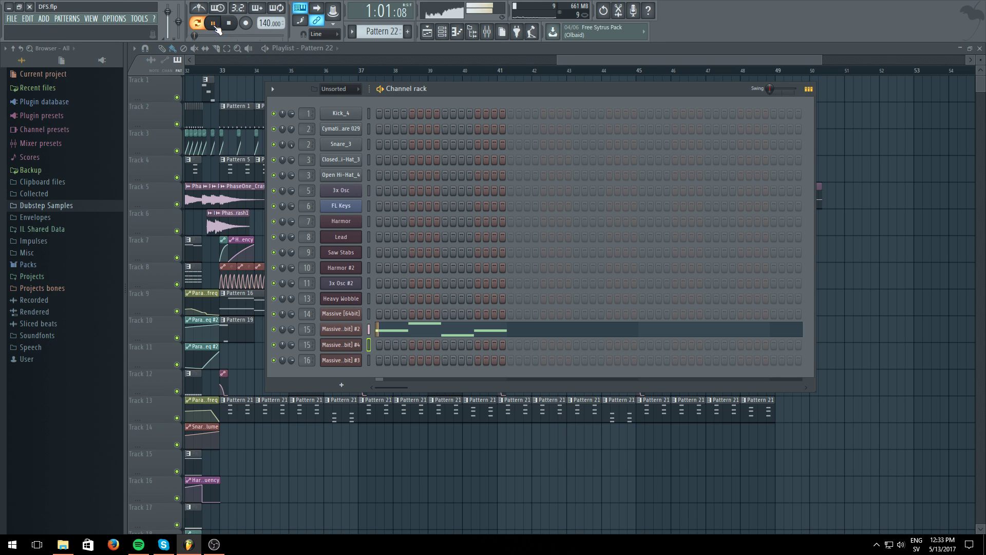
click(368, 334)
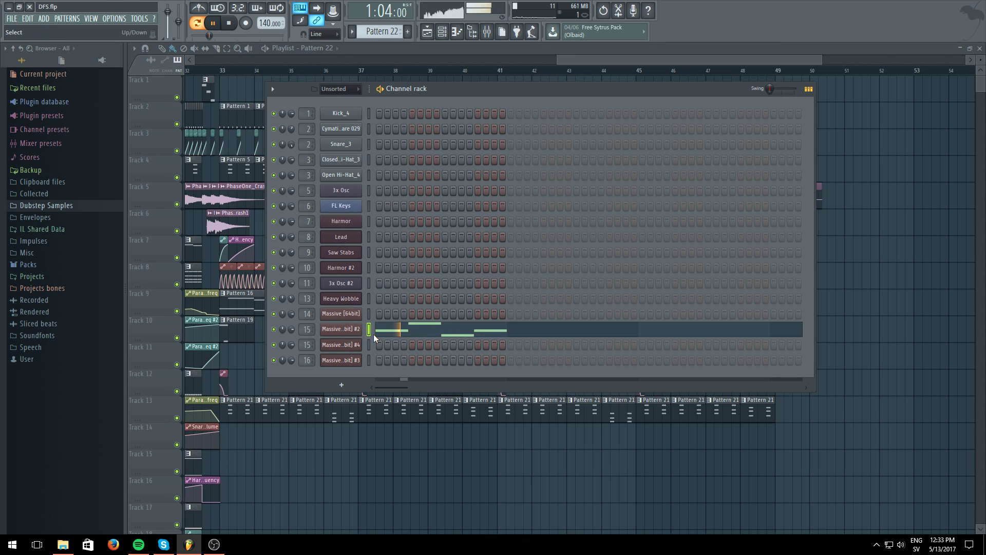
click(368, 345)
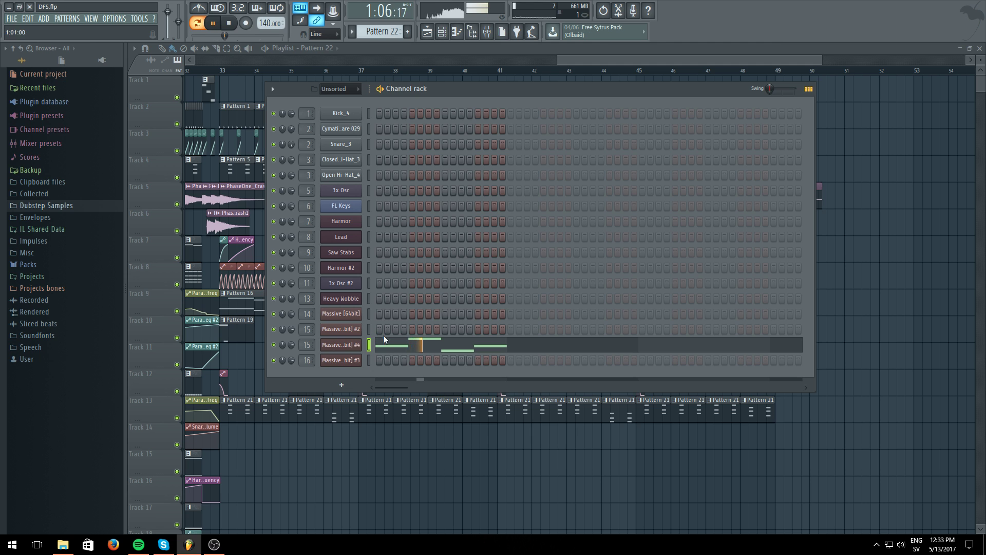
- Switch back to song playback and review the arrangement around bar 41 with the new fill sound
key(F6)
key(l)
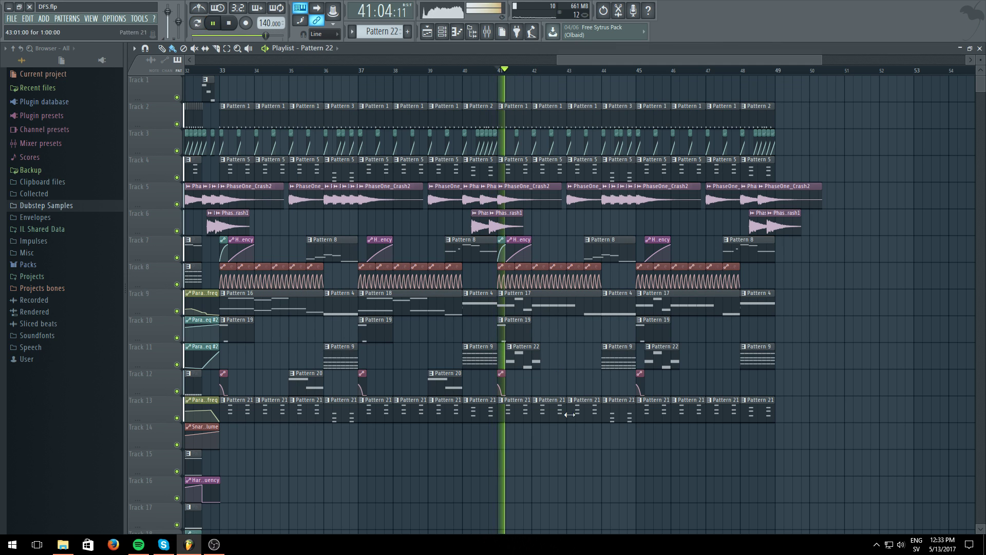
scroll(539, 72, up, 4)
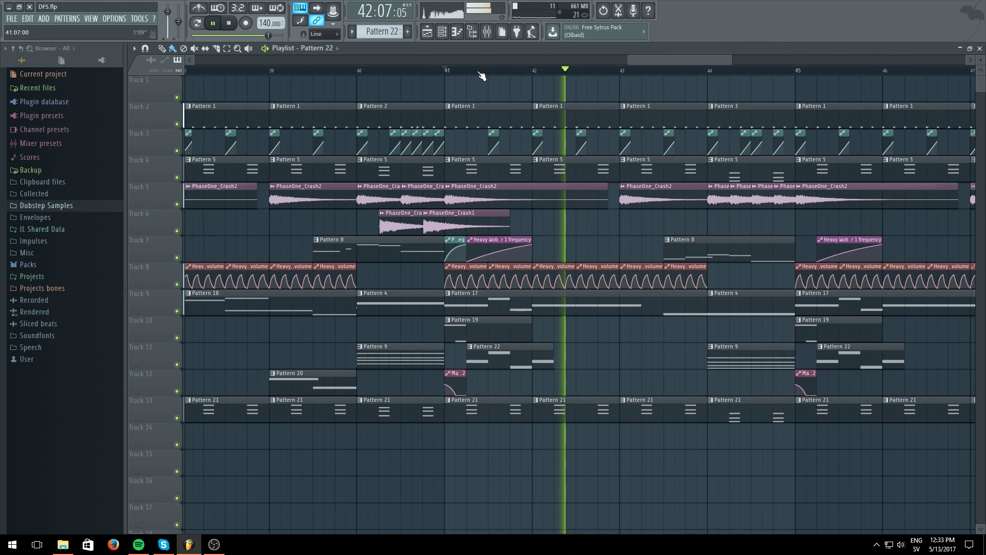
- Create an automation clip for the last tweaked parameter, Massive [64bit] #4 - 2, spanning from the second beat of bar 41 to bar 42
key(F6)
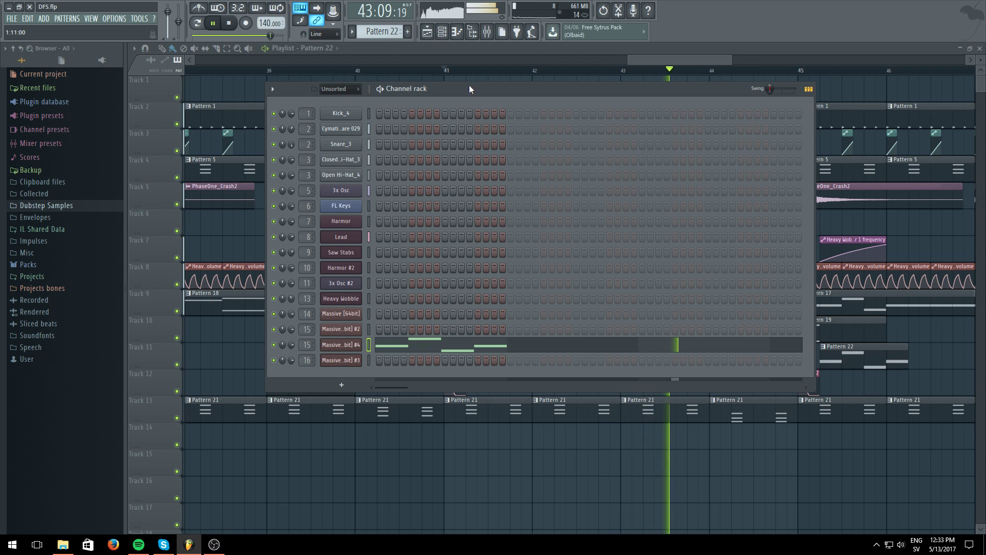
key(F6)
click(448, 71)
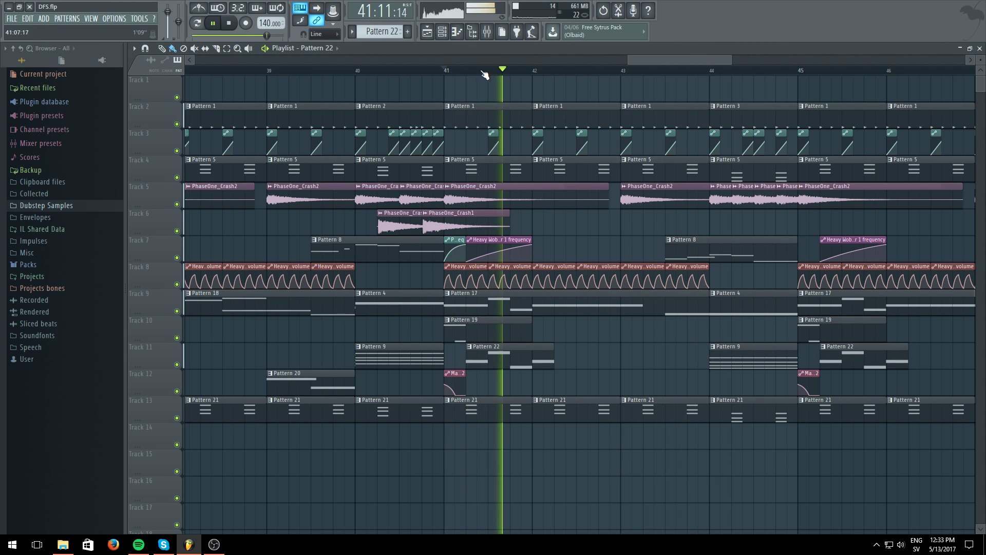
drag(471, 72, 526, 75)
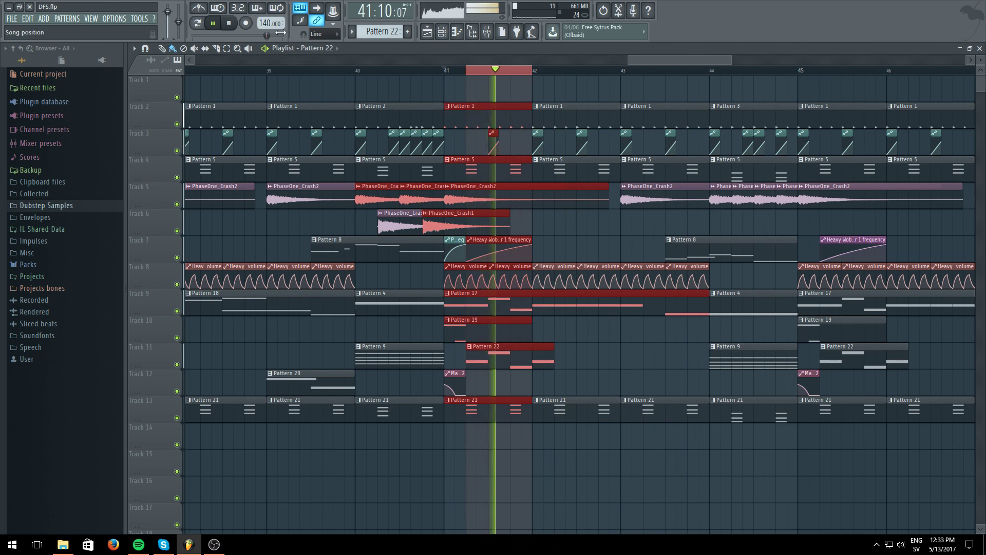
click(213, 23)
click(140, 19)
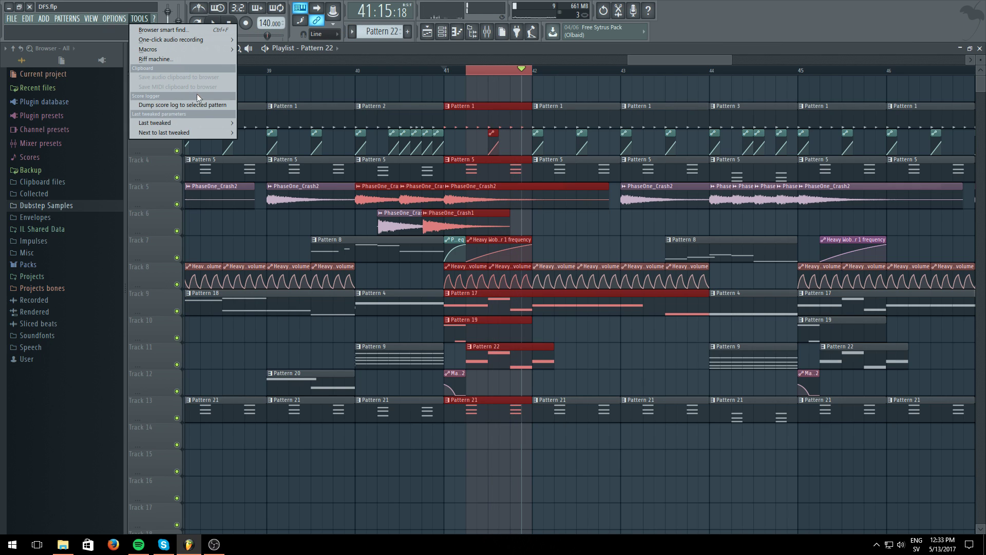
mouse_move(202, 123)
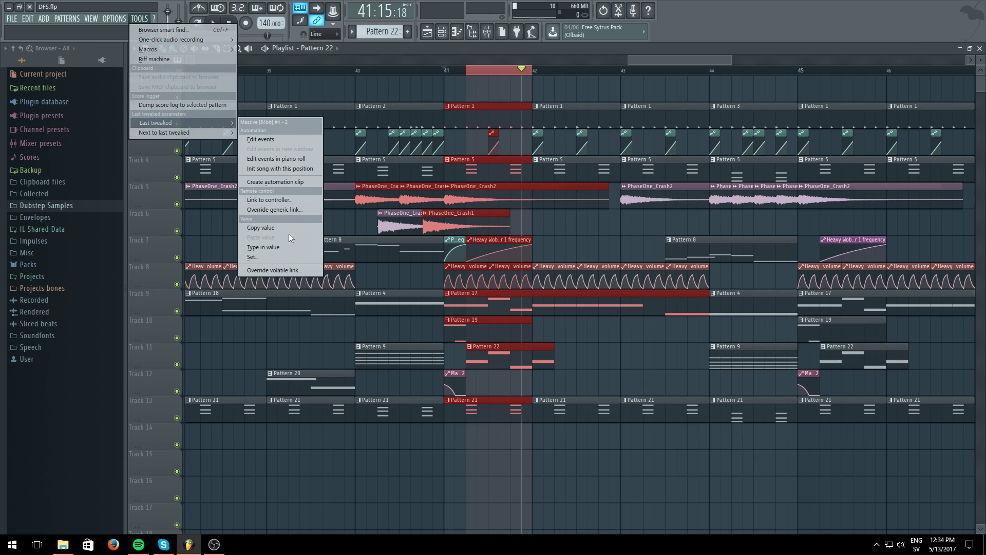
click(275, 182)
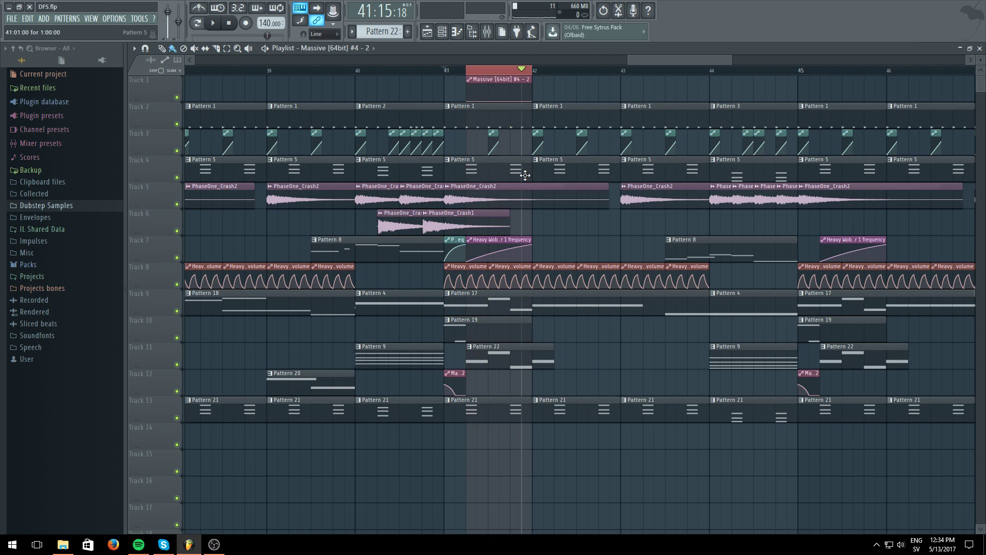
- Move the new automation clip to Track 12 under Pattern 22, shape it as a one-beat rise and fall, and delete its end point
drag(504, 139, 498, 386)
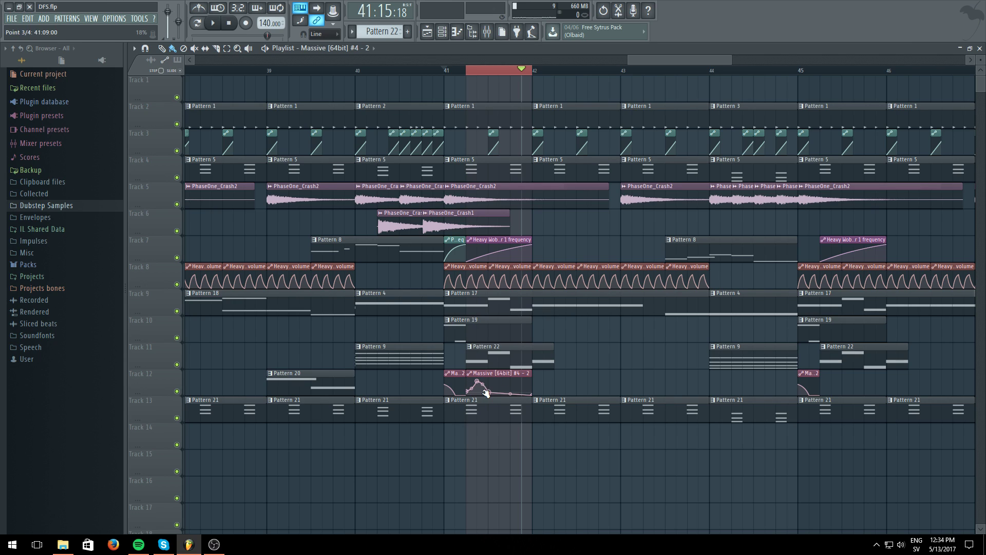
right_click(532, 394)
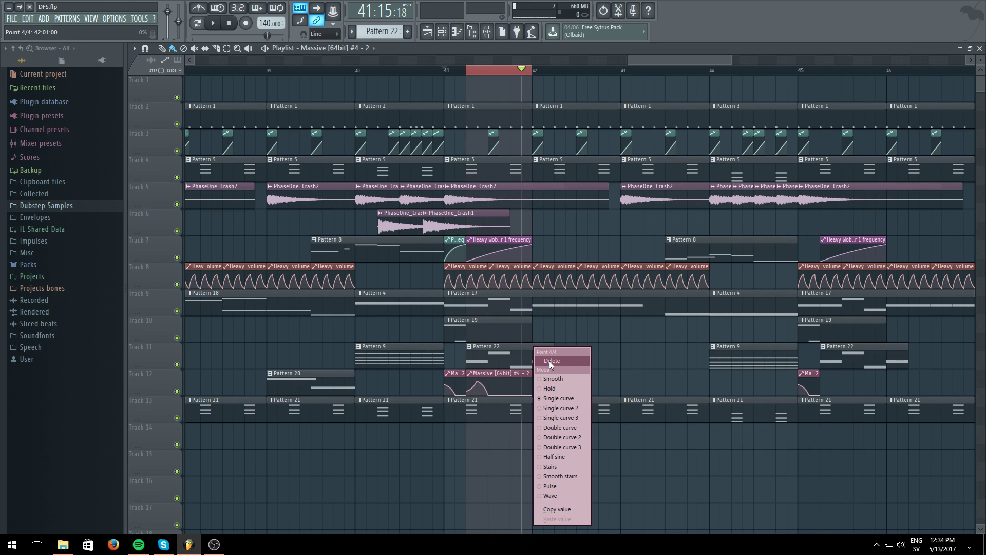
click(550, 361)
click(213, 23)
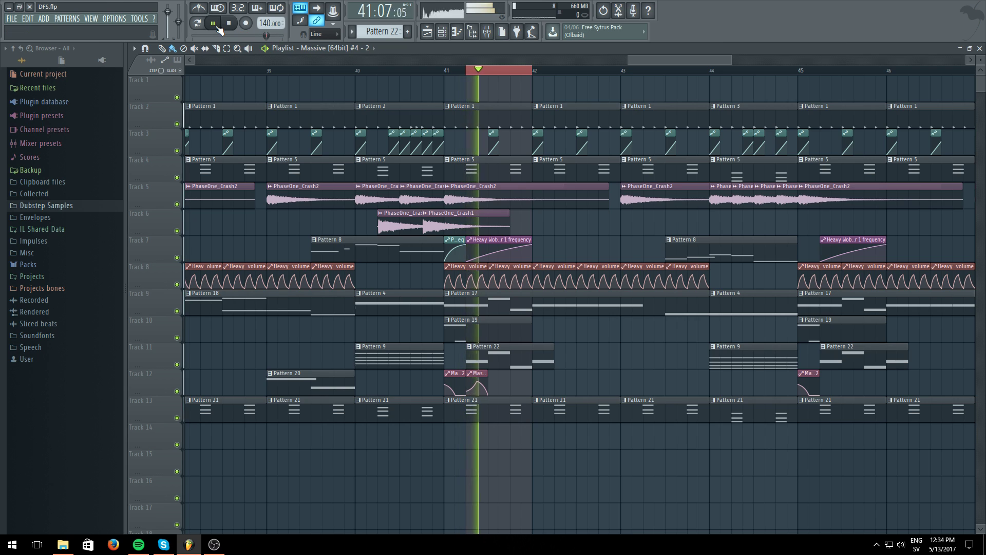
- Duplicate the one-beat Massive [64bit] #4 automation clip three times on Track 12 to span Pattern 22, and clear the time selection
ctrl+shift+click(555, 71)
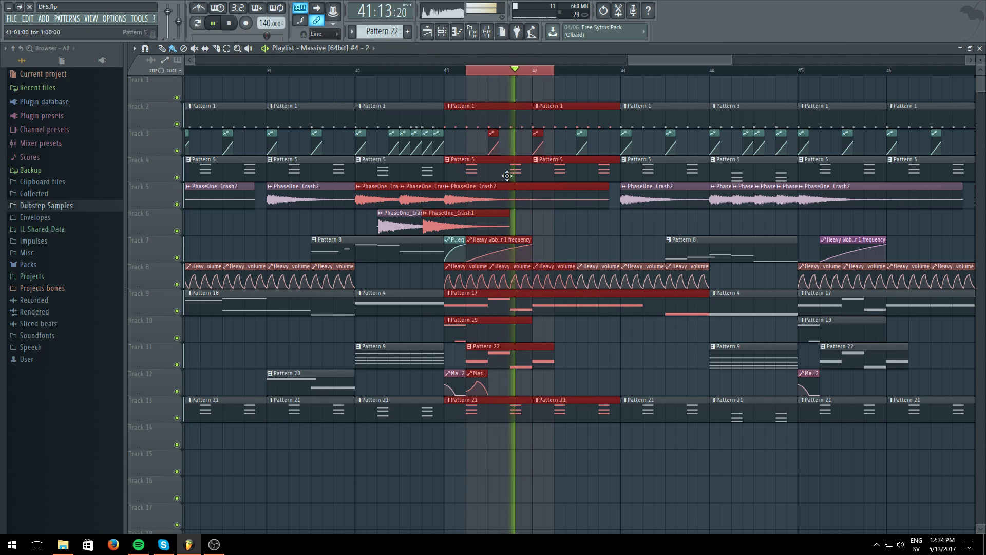
ctrl+click(511, 376)
drag(495, 379, 545, 377)
double_click(508, 72)
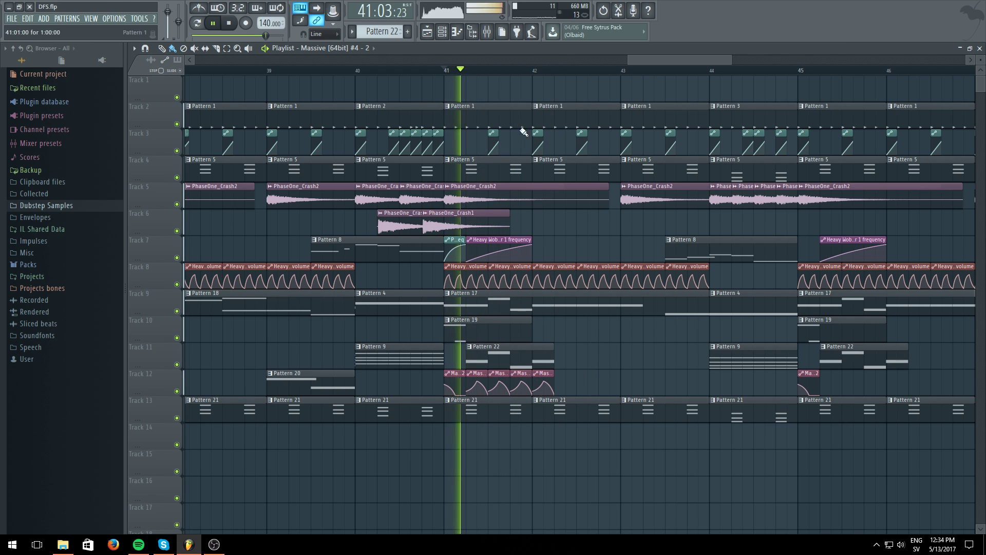
- Lower the master volume of Massive [64bit] #4 to about 0.56, checking the level by playing from bar 40
click(442, 32)
click(213, 23)
click(349, 90)
click(351, 135)
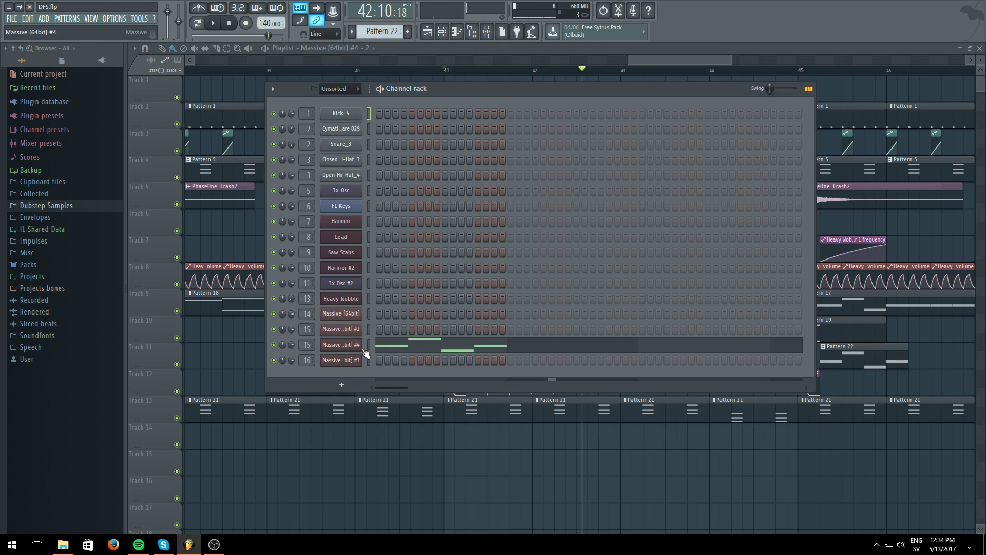
click(344, 343)
key(z)
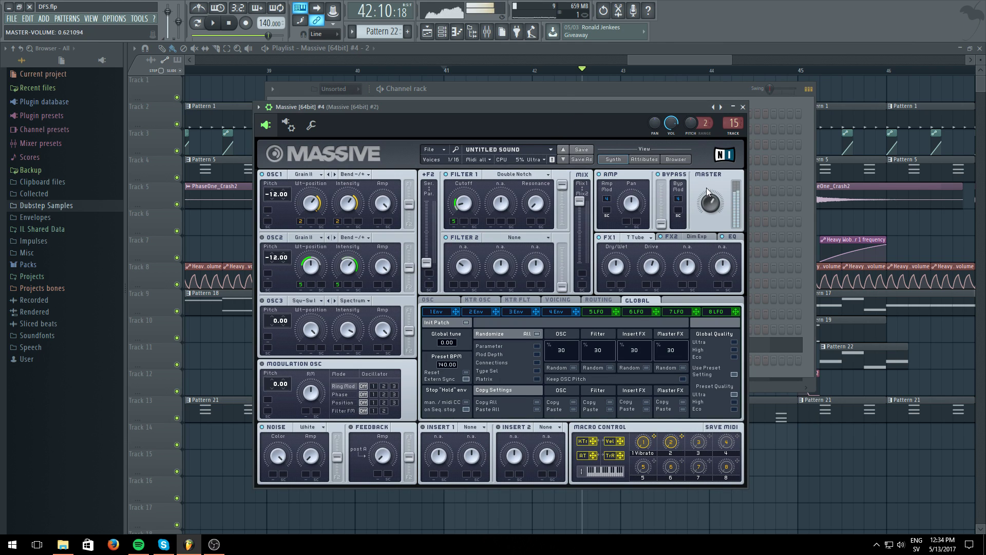
click(571, 50)
click(379, 74)
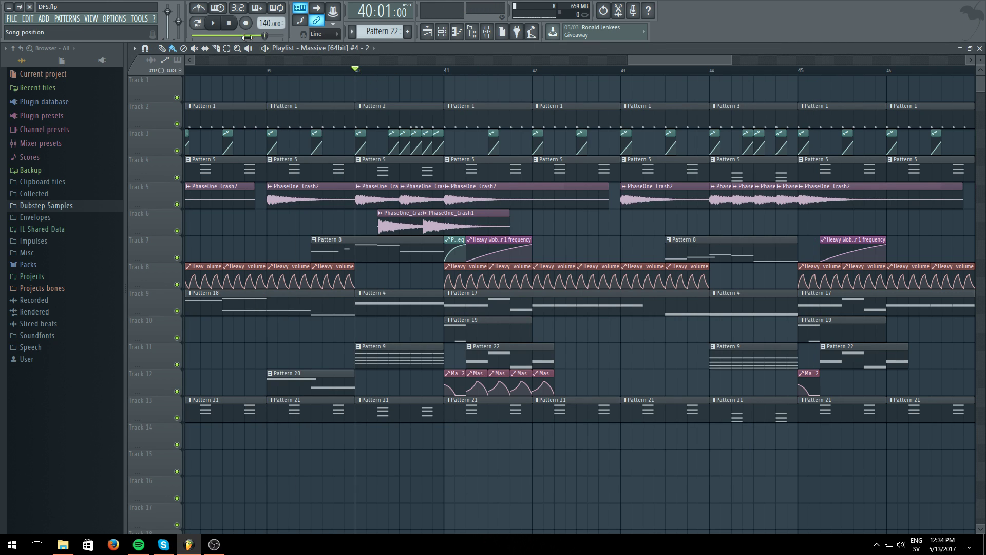
key(space)
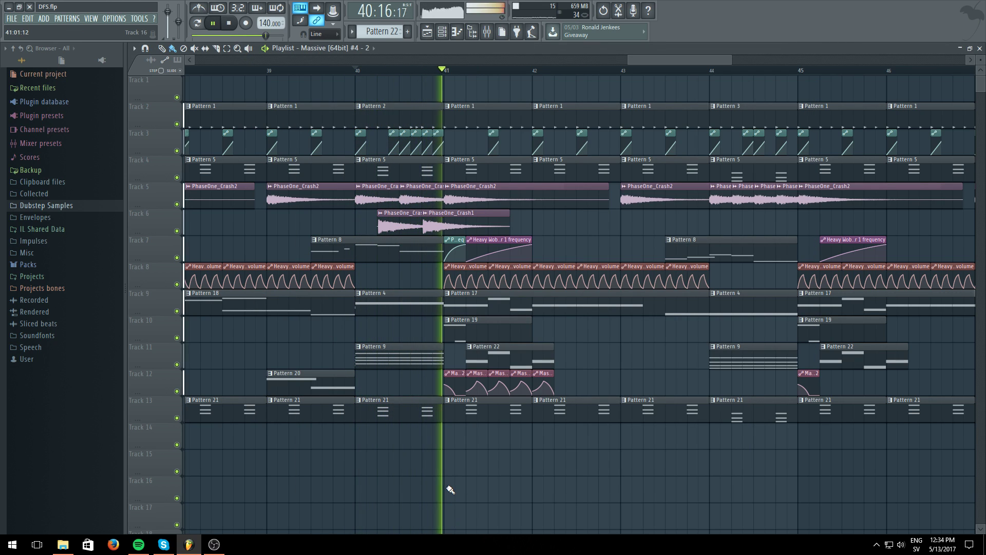
click(443, 32)
click(342, 344)
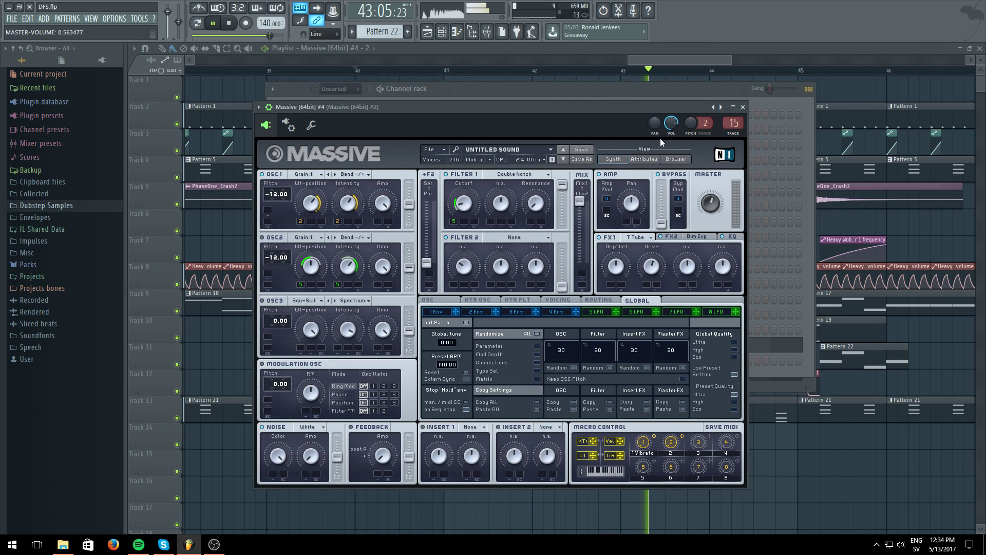
click(588, 57)
- Reshape the Massive [64bit] #4 automation curve into a quick rise with a long fall, replaying from around bar 41's second beat
click(469, 71)
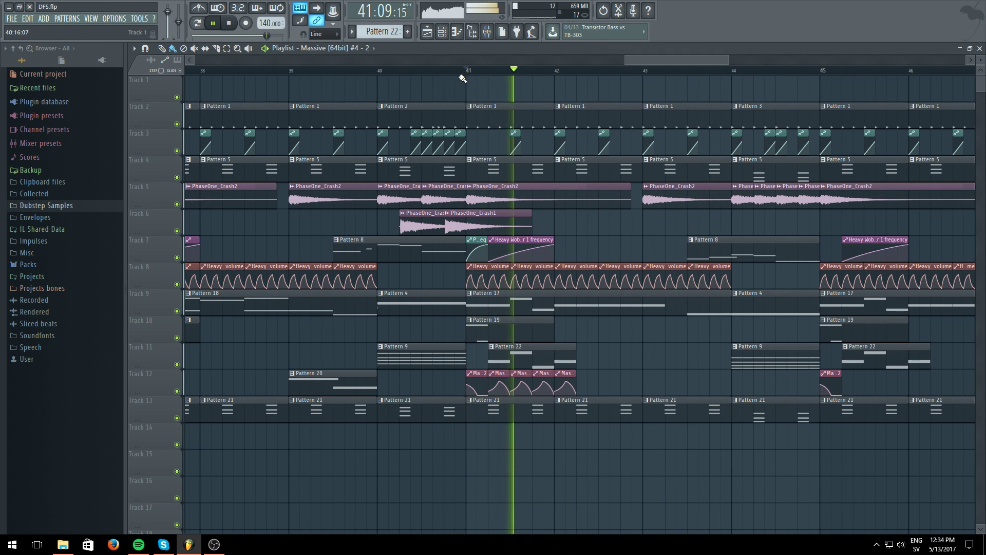
scroll(526, 72, up, 5)
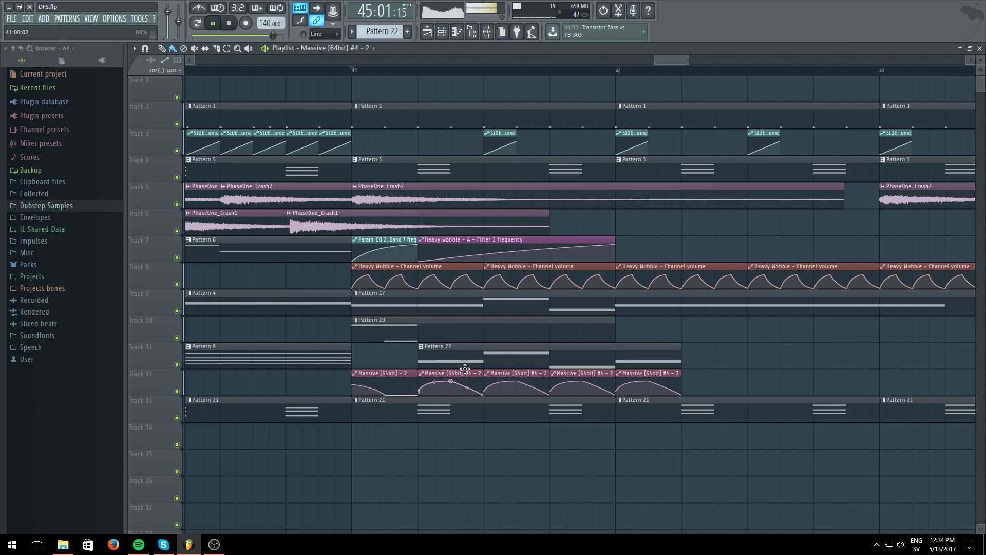
click(432, 71)
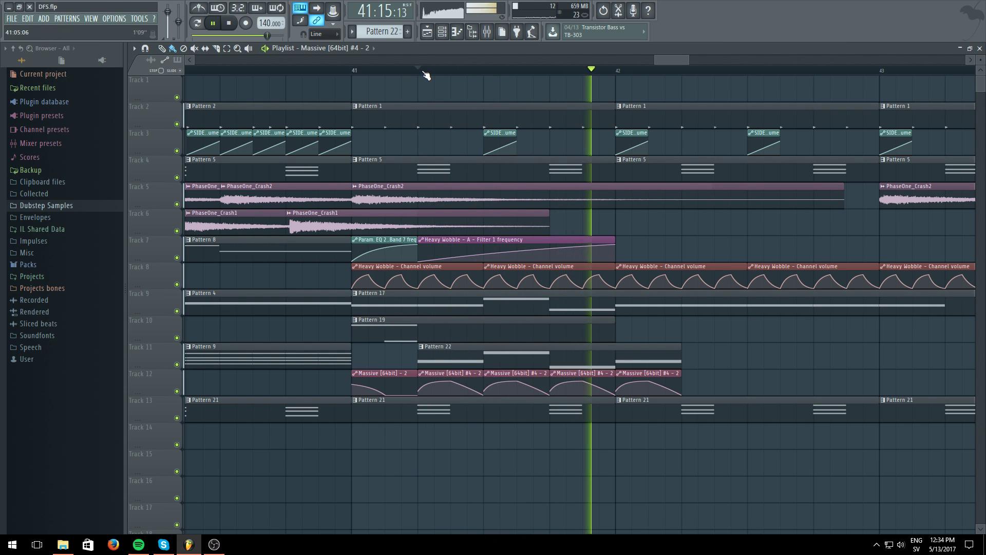
click(426, 71)
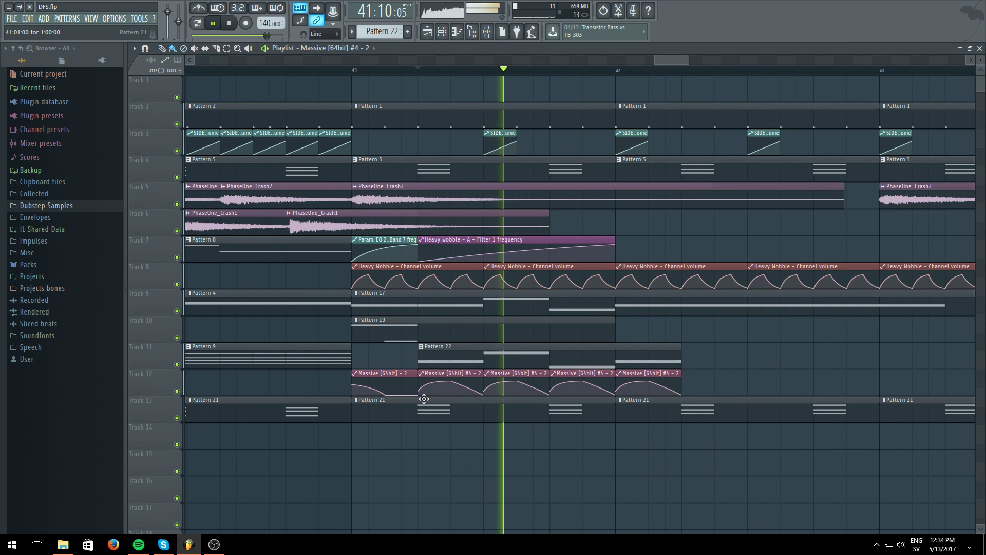
mouse_move(482, 389)
mouse_down()
mouse_move(464, 393)
mouse_move(481, 400)
mouse_up()
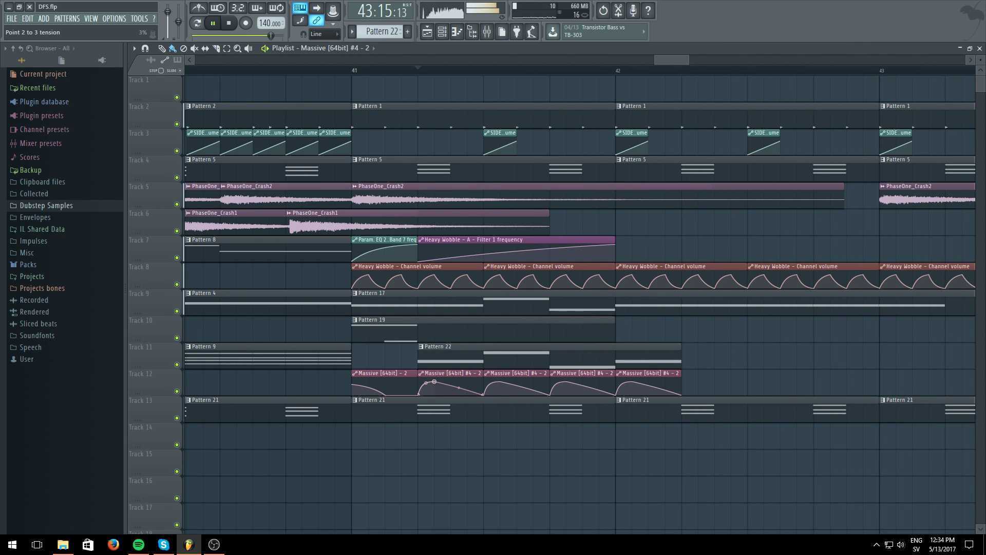
click(420, 72)
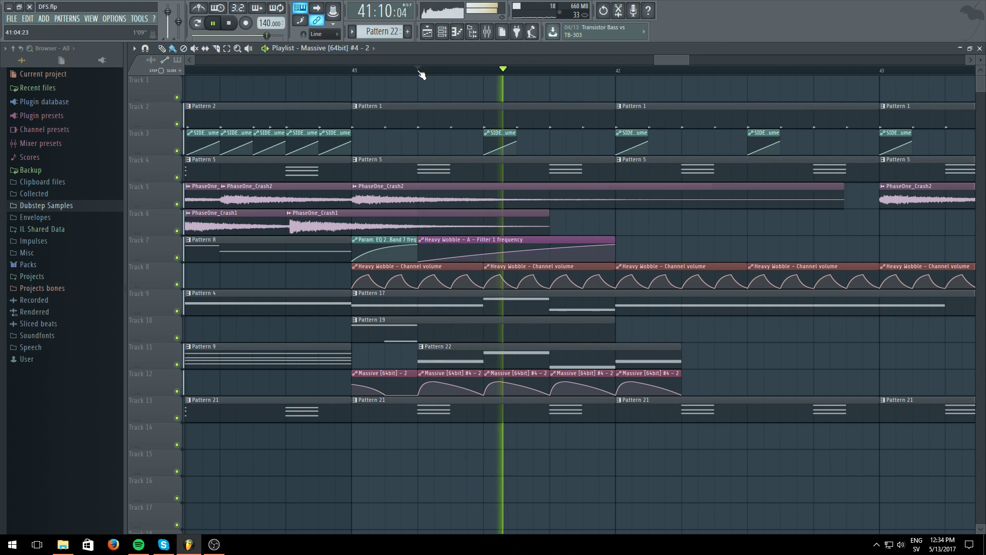
click(421, 74)
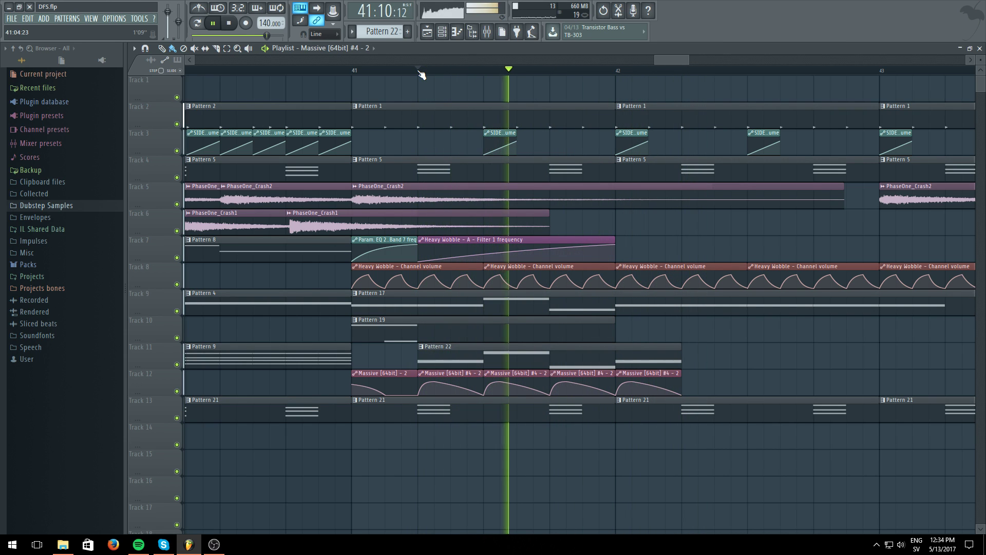
- Copy the four Massive [64bit] #4 automation clips on Track 12 under the second Pattern 22 at bar 45, and play that section
scroll(420, 73, down, 3)
scroll(420, 73, down, 3)
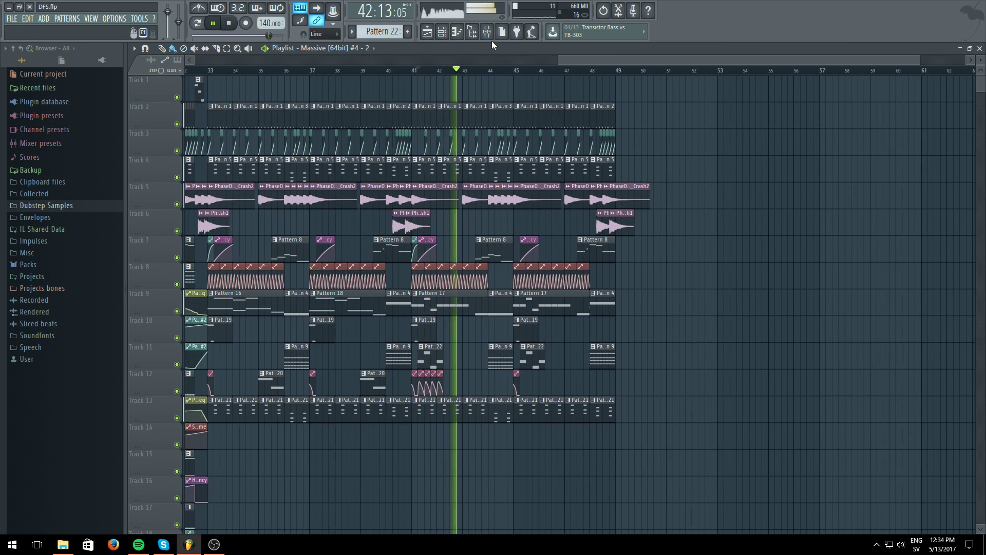
click(486, 32)
key(F9)
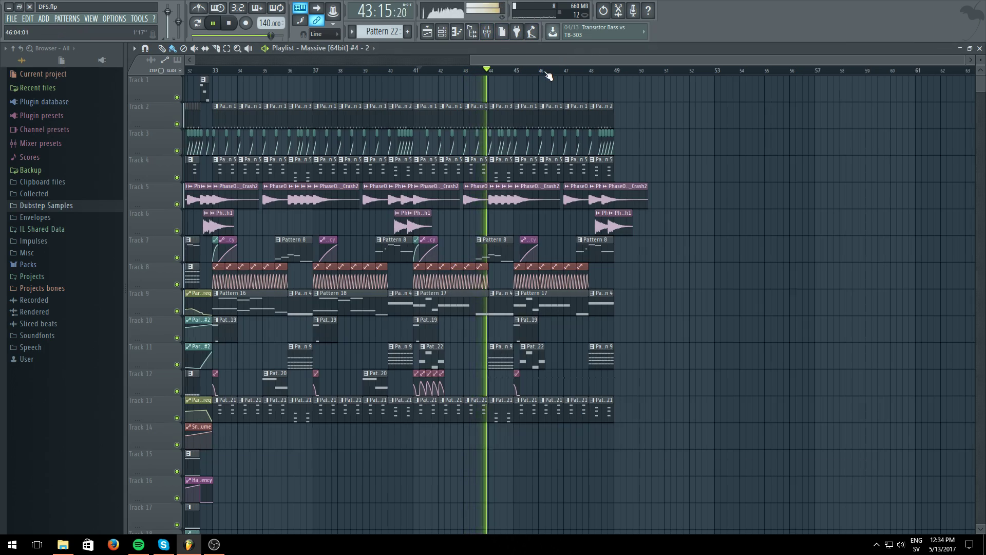
scroll(714, 56, down, 3)
scroll(773, 73, up, 6)
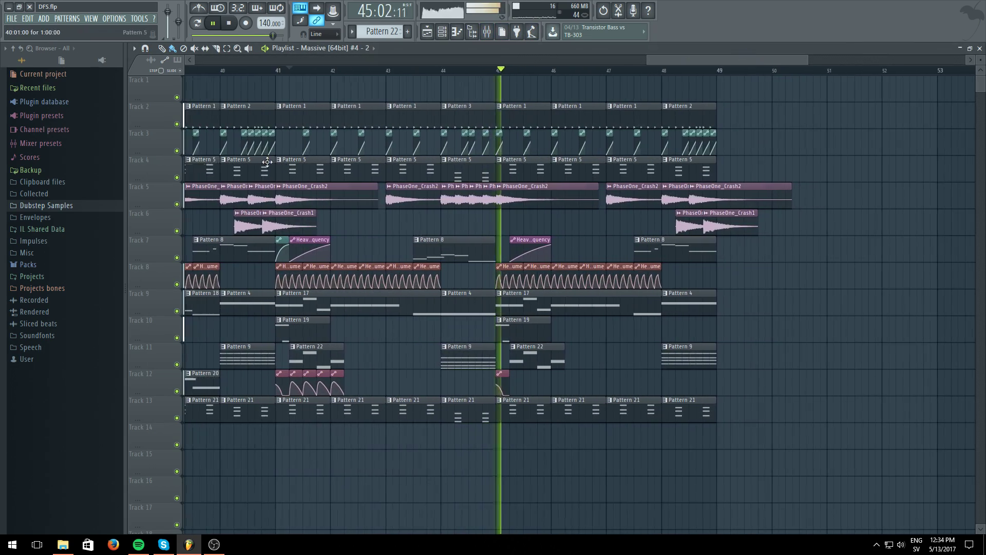
click(218, 25)
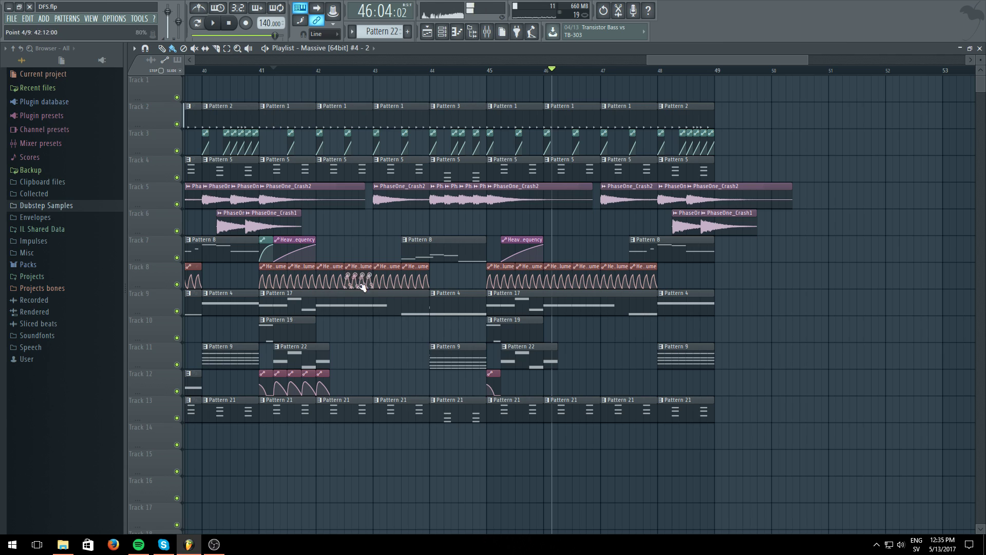
drag(367, 383, 295, 391)
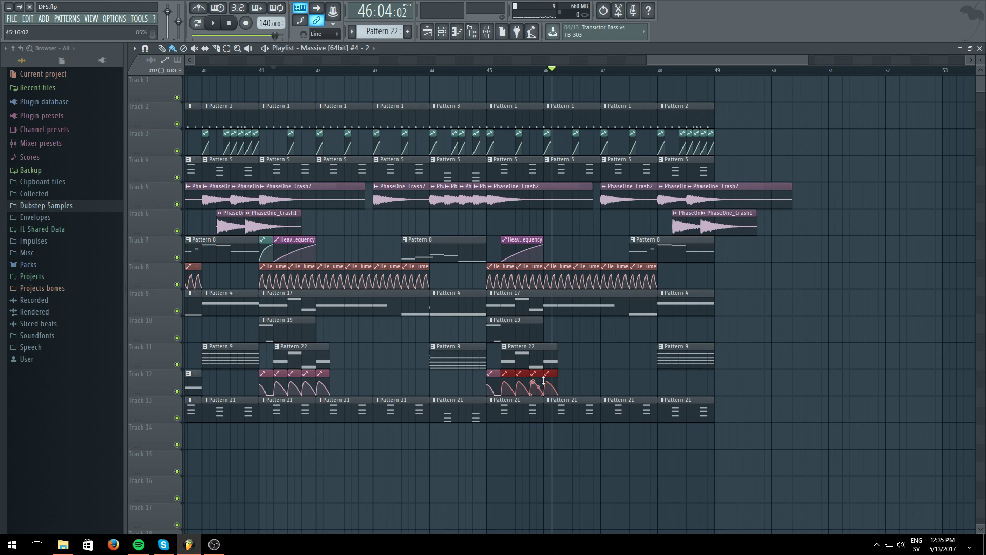
click(222, 24)
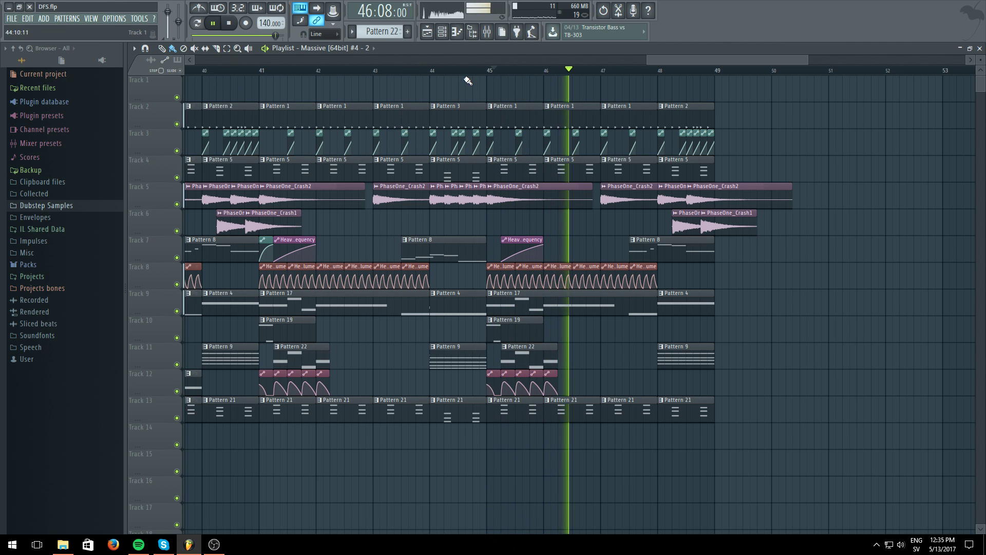
- Add a three-beat B3 note for Heavy Wobble in Pattern 17, from bar 2's second beat to bar 3, and play the pattern
scroll(475, 77, down, 3)
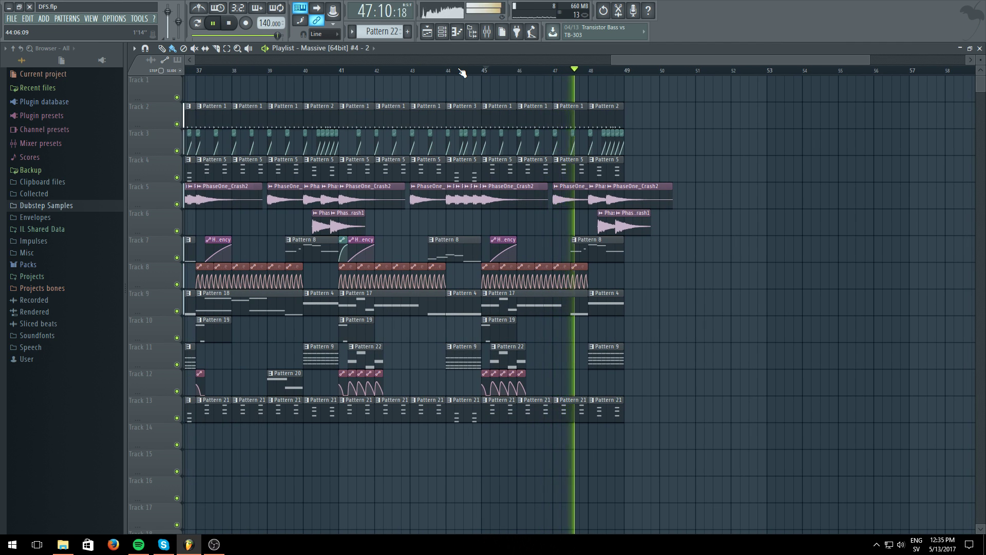
click(370, 306)
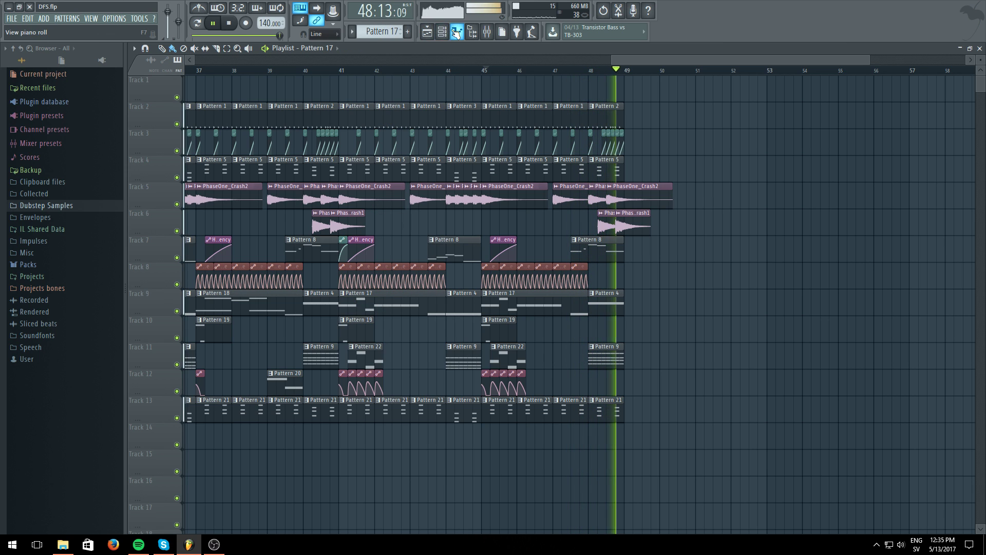
click(442, 32)
click(456, 48)
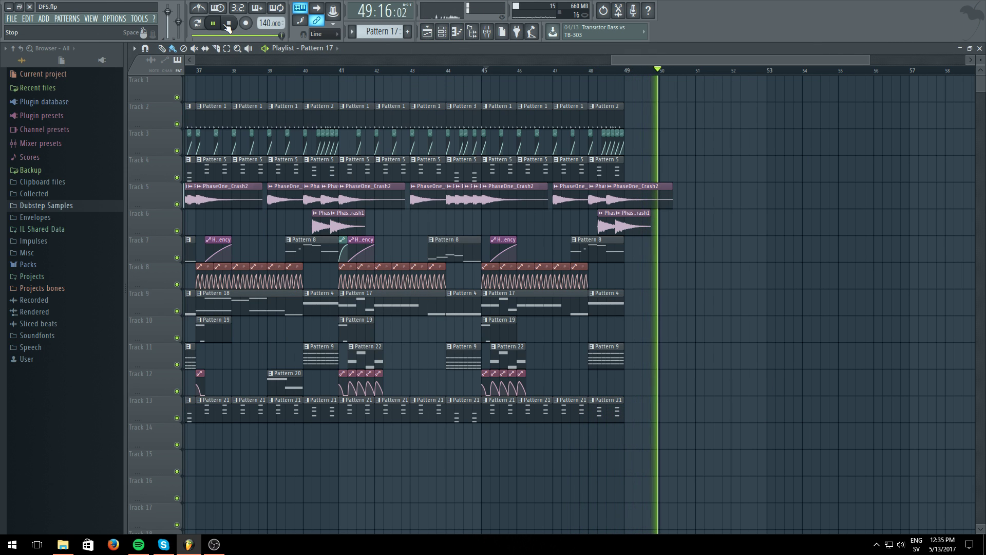
click(440, 36)
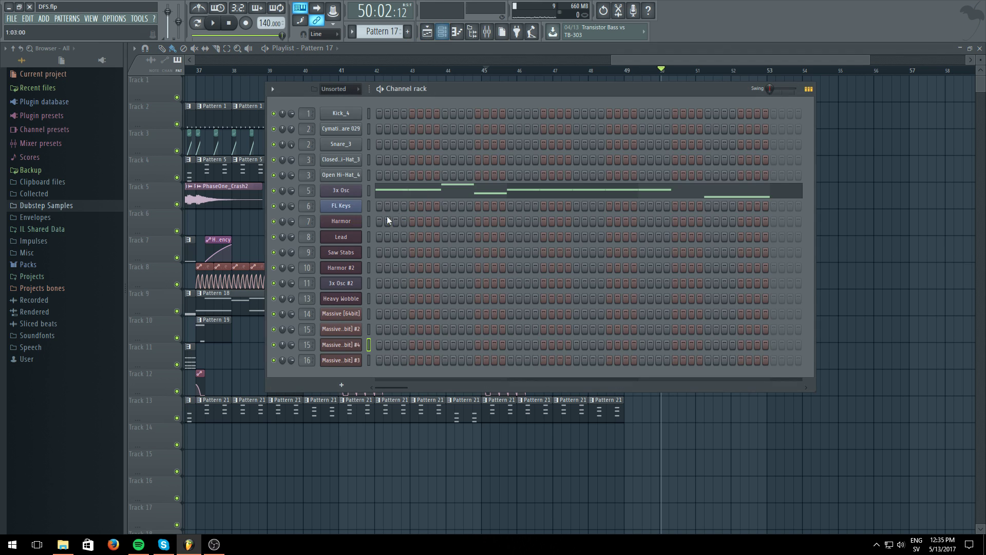
right_click(361, 297)
click(383, 300)
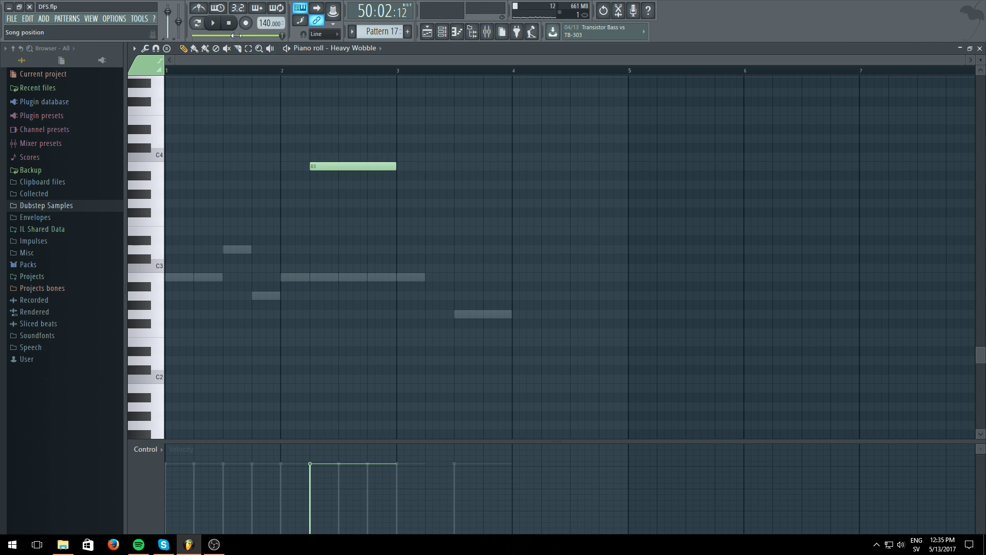
click(215, 23)
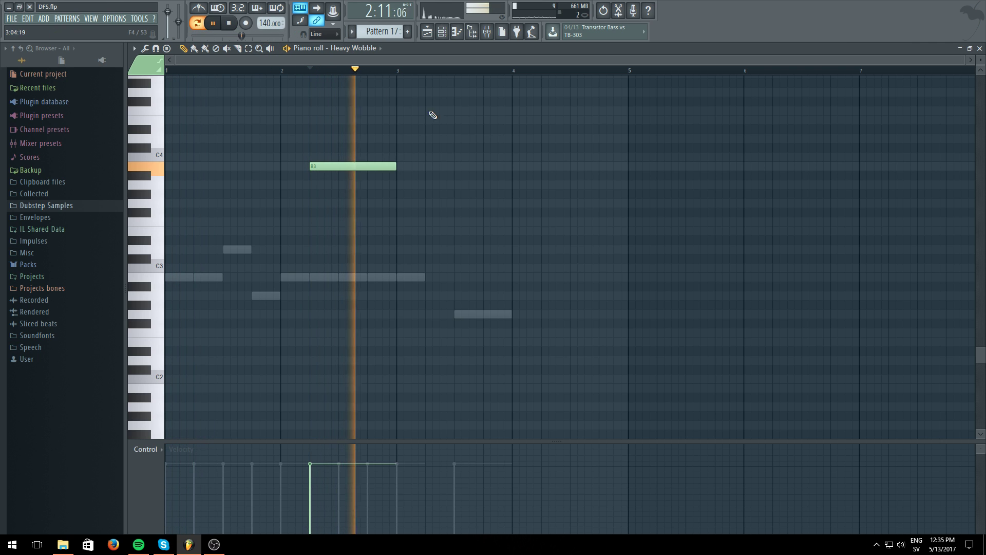
- Add a one-beat B3 note at bar 3 and a two-beat G3 note ending at bar 4 for Heavy Wobble in Pattern 17
click(405, 166)
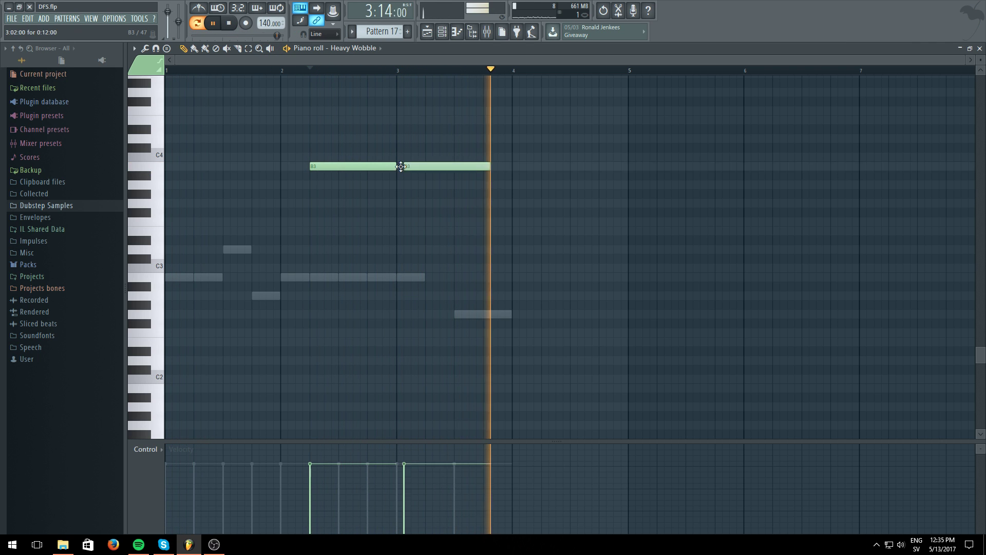
drag(459, 167, 426, 167)
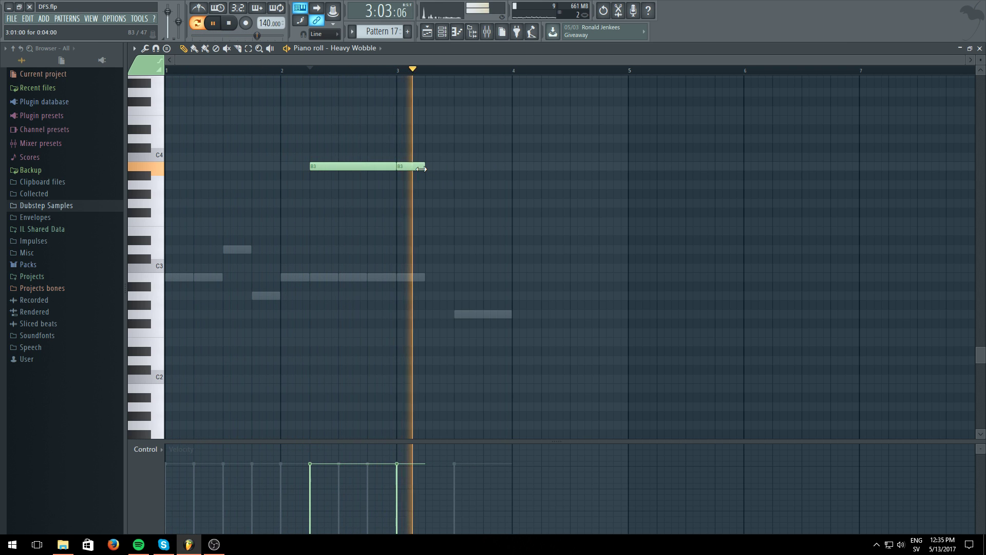
click(455, 203)
drag(481, 204, 505, 203)
key(F5)
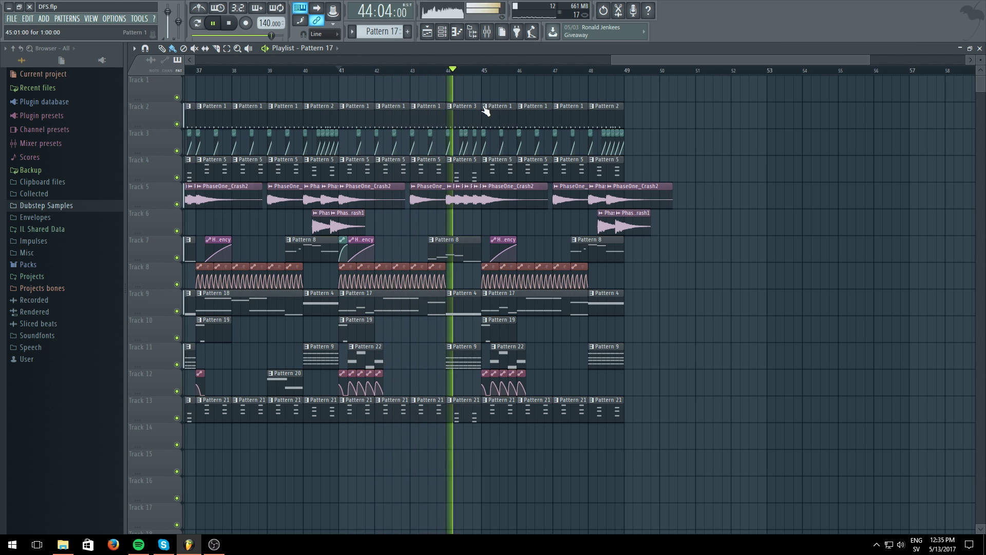
- Delete the one-beat B3 note at bar 3 from Heavy Wobble in Pattern 17 and return to the playlist
scroll(480, 77, down, 4)
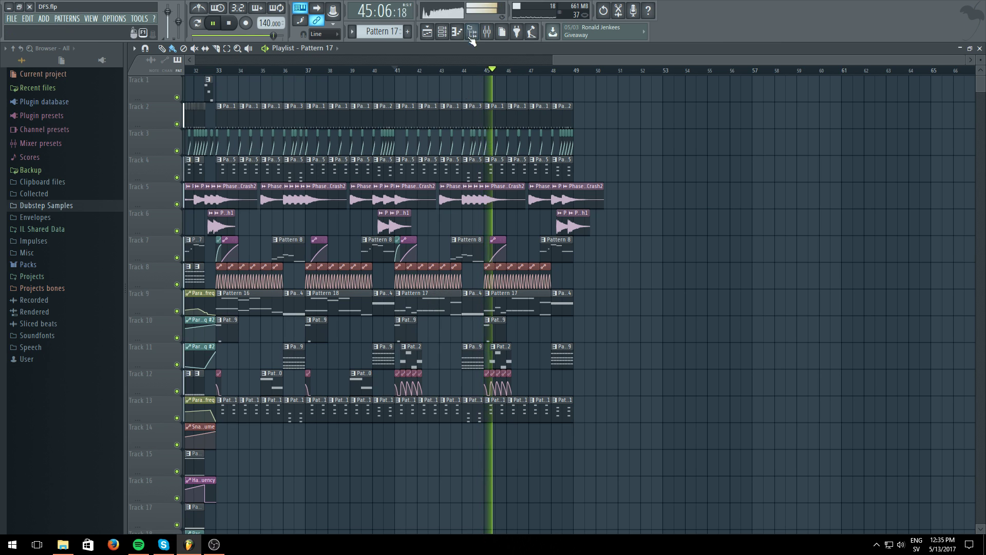
click(442, 32)
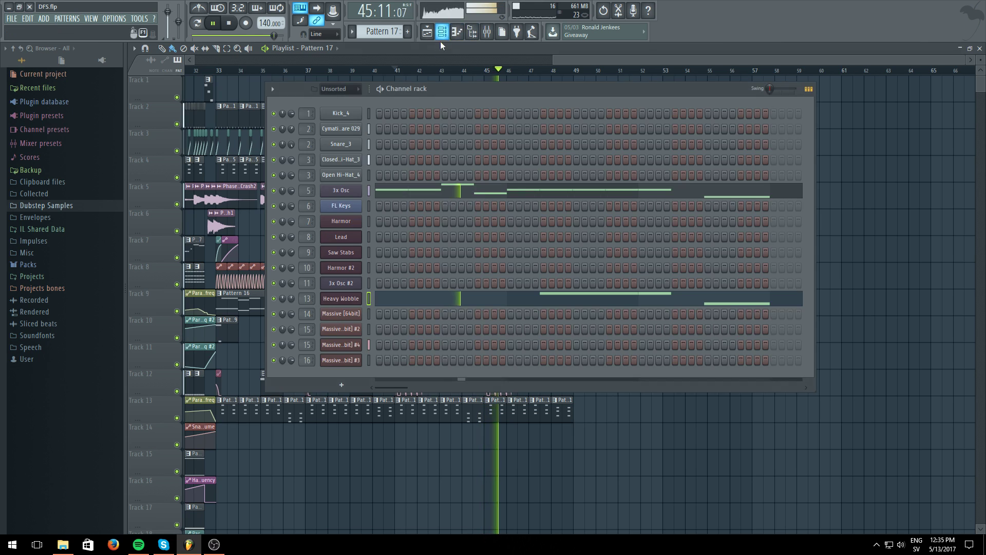
click(712, 298)
right_click(640, 166)
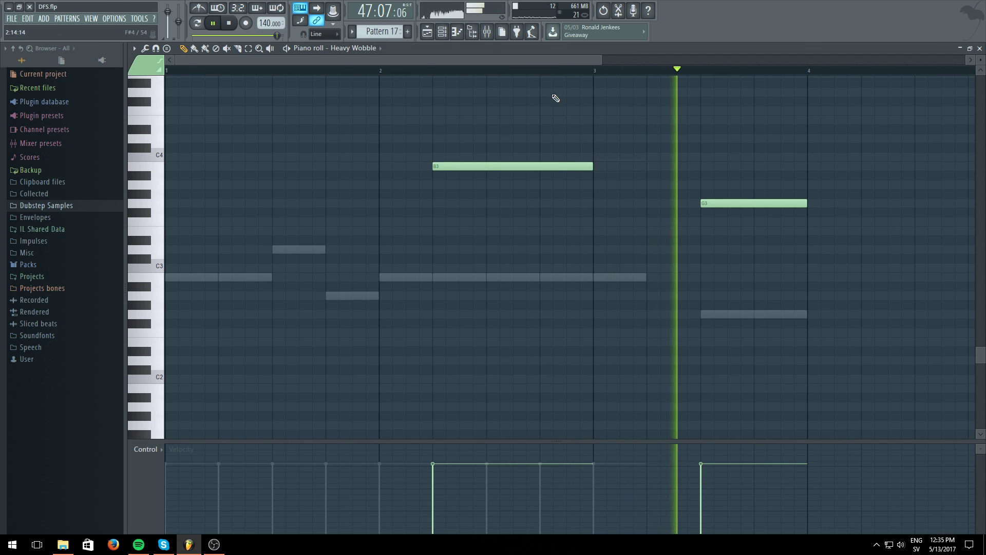
click(428, 32)
- Move the Heavy Wobble Filter 1 frequency clip on Track 7 from bar 41 to bar 42's second beat, and play that section
click(421, 71)
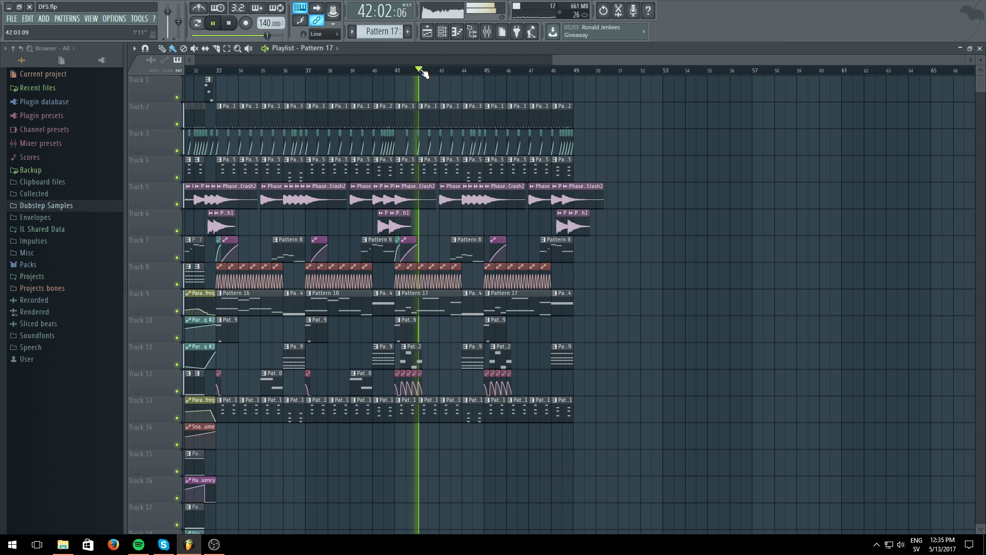
drag(411, 239, 433, 240)
click(419, 70)
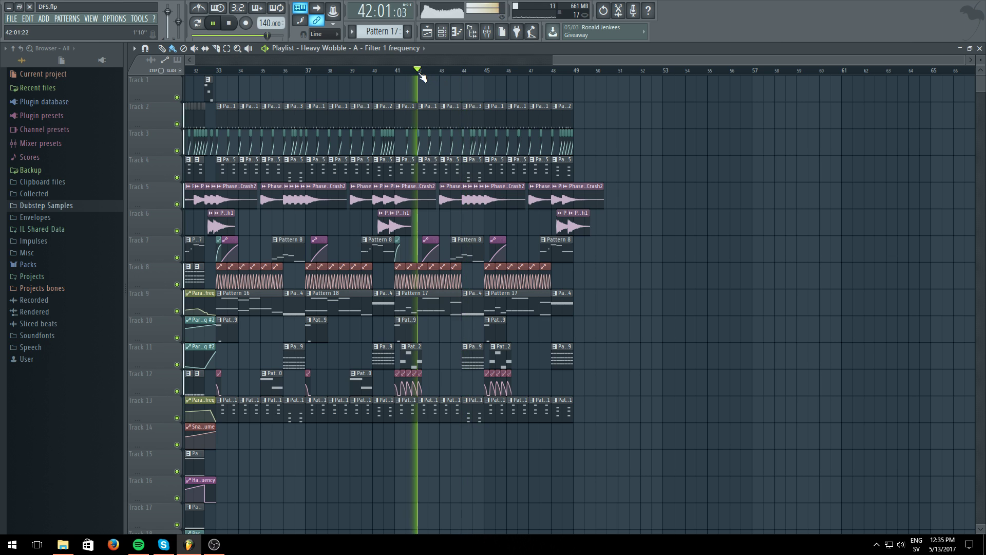
- Trim the Pattern 2 clip at bar 48 to one step and delete the surplus SIDECHAIN volume clips, keeping beats one and three
scroll(422, 76, up, 5)
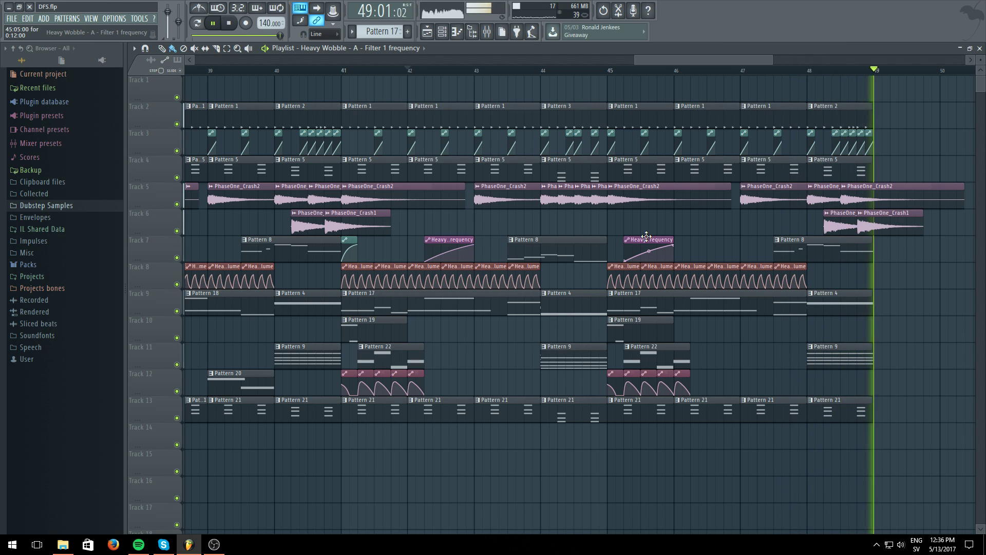
drag(871, 120, 839, 125)
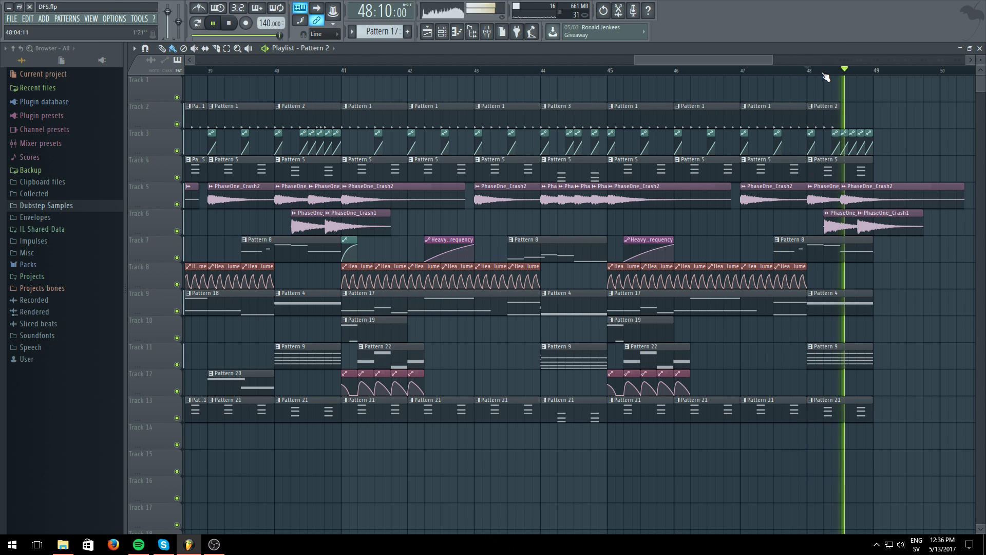
scroll(885, 82, up, 6)
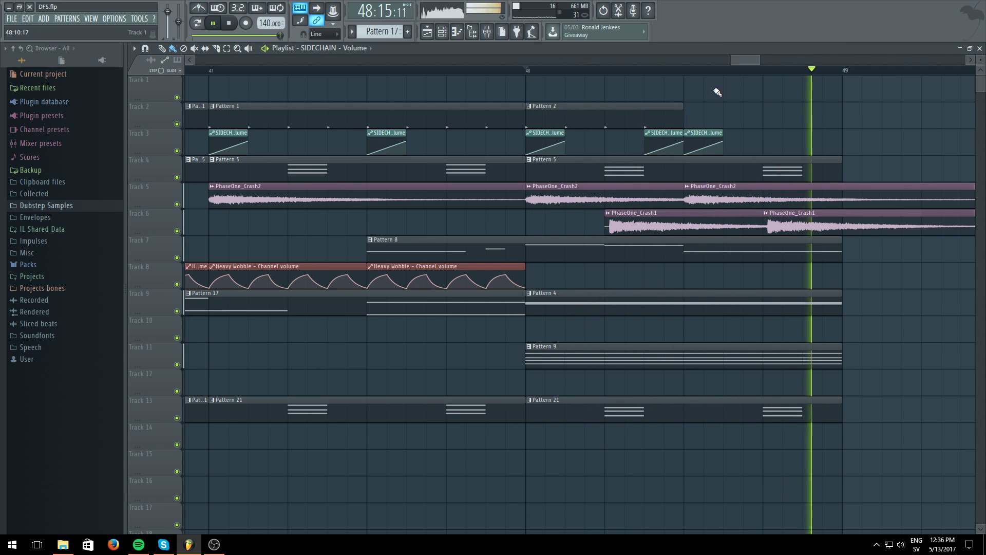
drag(681, 106, 549, 107)
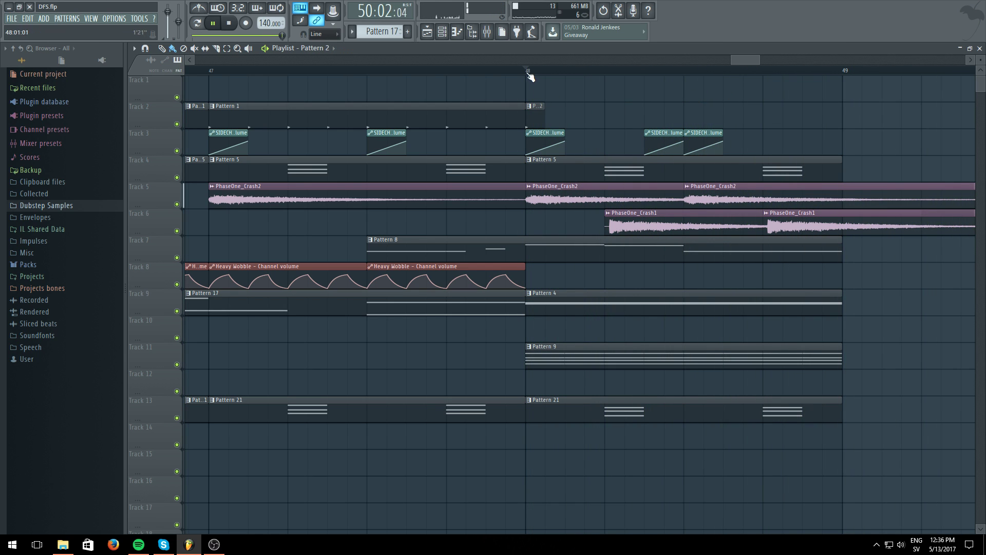
right_click(663, 140)
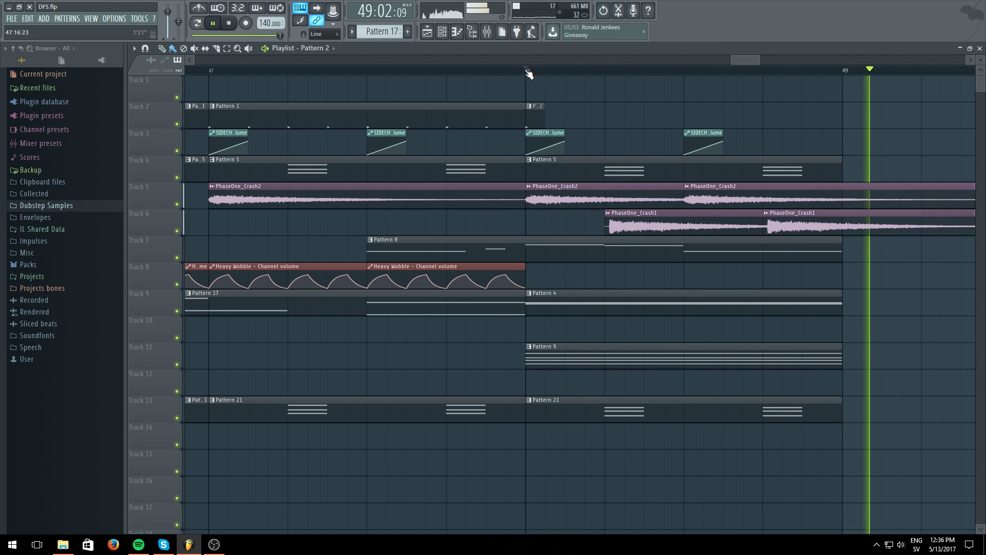
- Remove the Pattern 4 clip at bar 48 from Track 9, playing the ending from around bar 47
scroll(529, 75, down, 5)
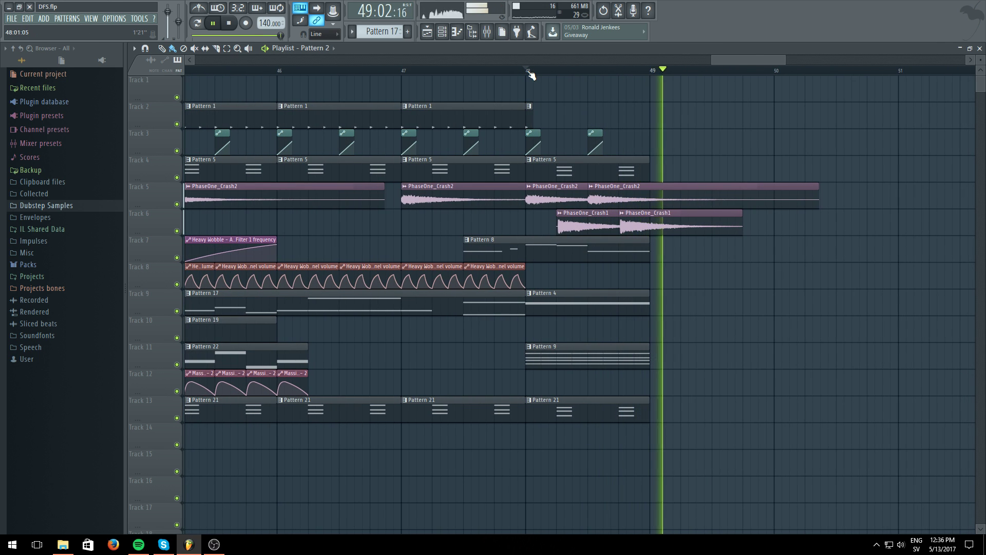
scroll(530, 76, down, 6)
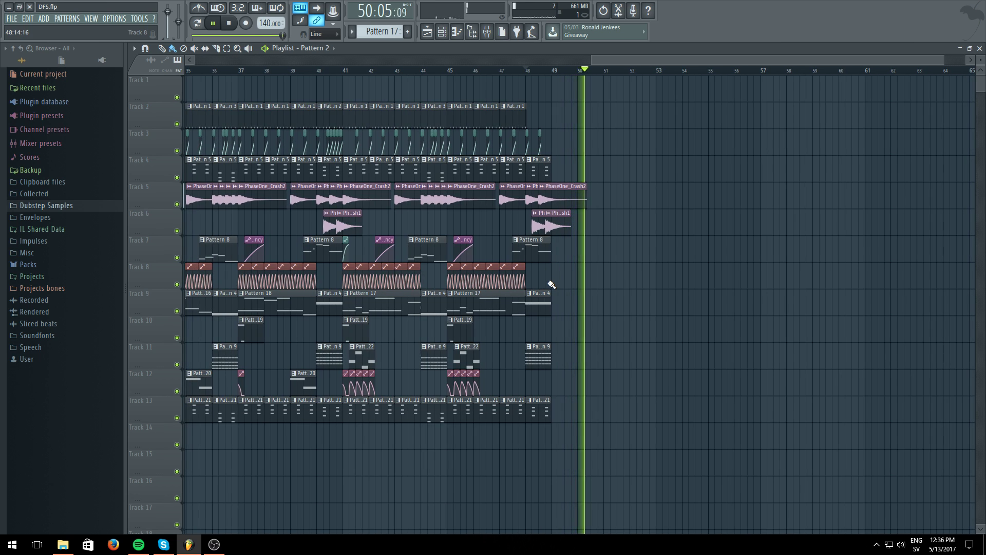
click(522, 74)
click(500, 73)
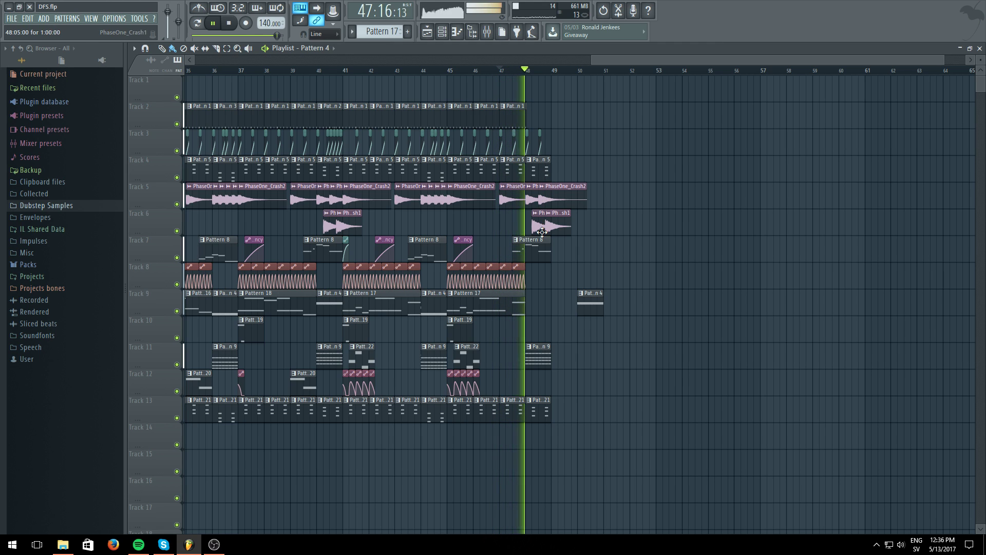
right_click(589, 301)
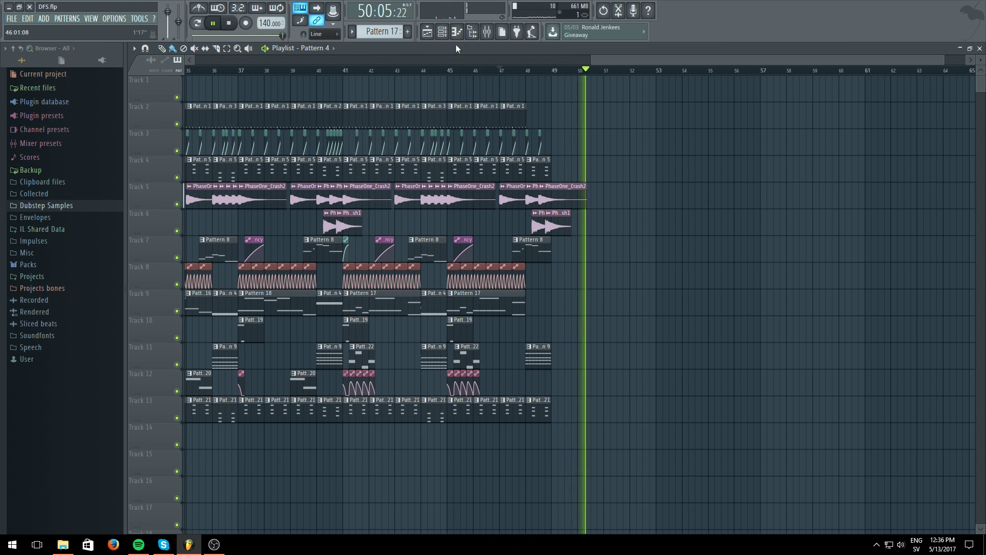
- Check the Saw Stabs chords in Pattern 9, and create Pattern 23 with a one-bar A3 note for Heavy Wobble
click(442, 31)
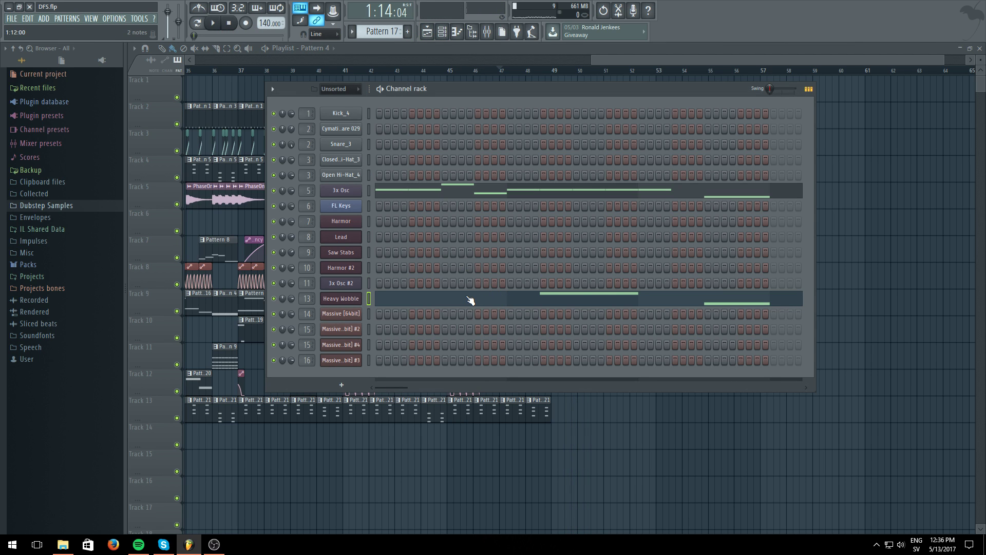
key(F6)
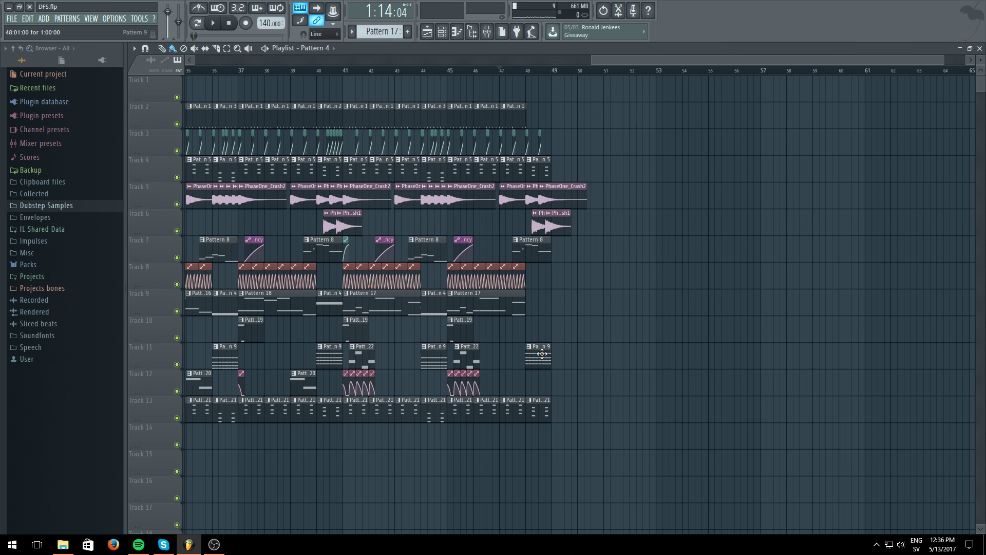
click(440, 31)
click(540, 255)
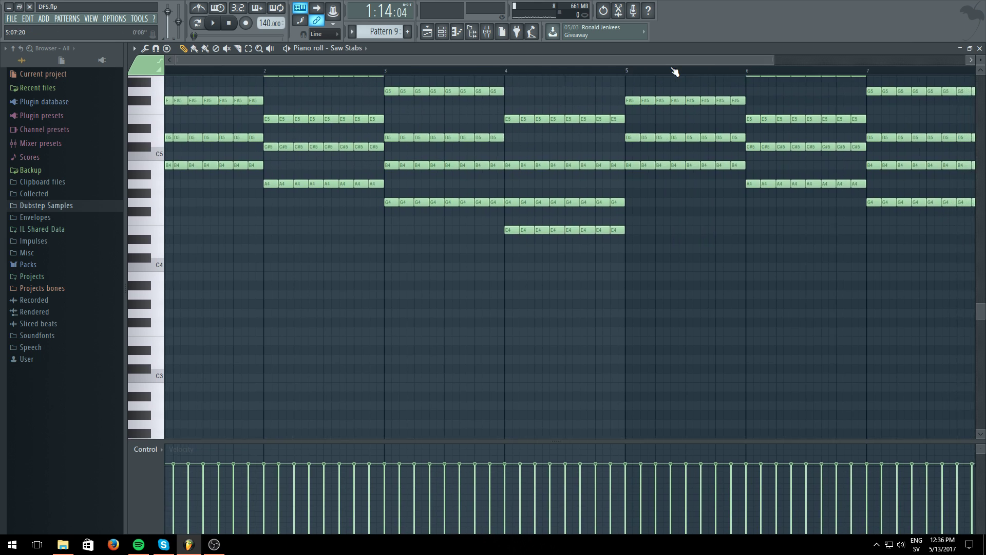
click(427, 31)
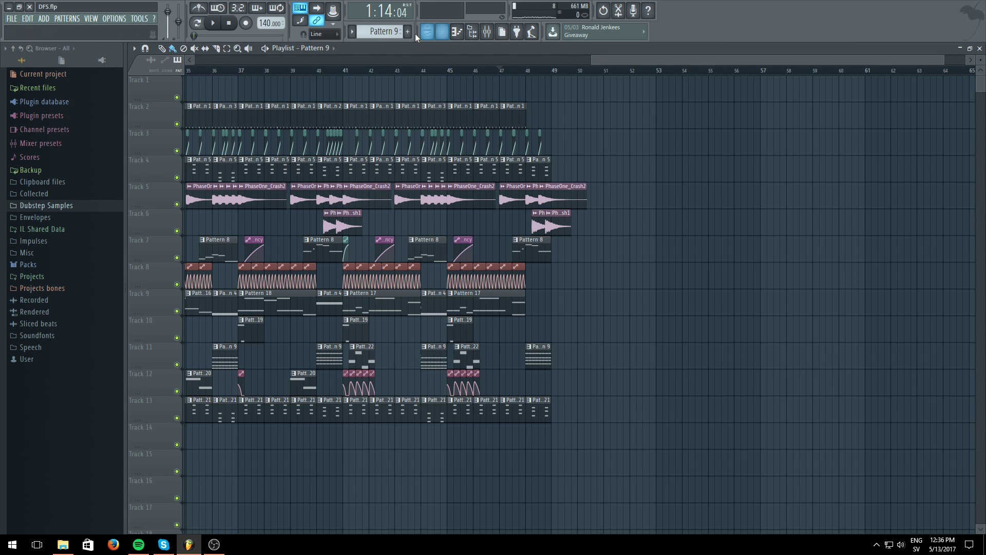
click(441, 32)
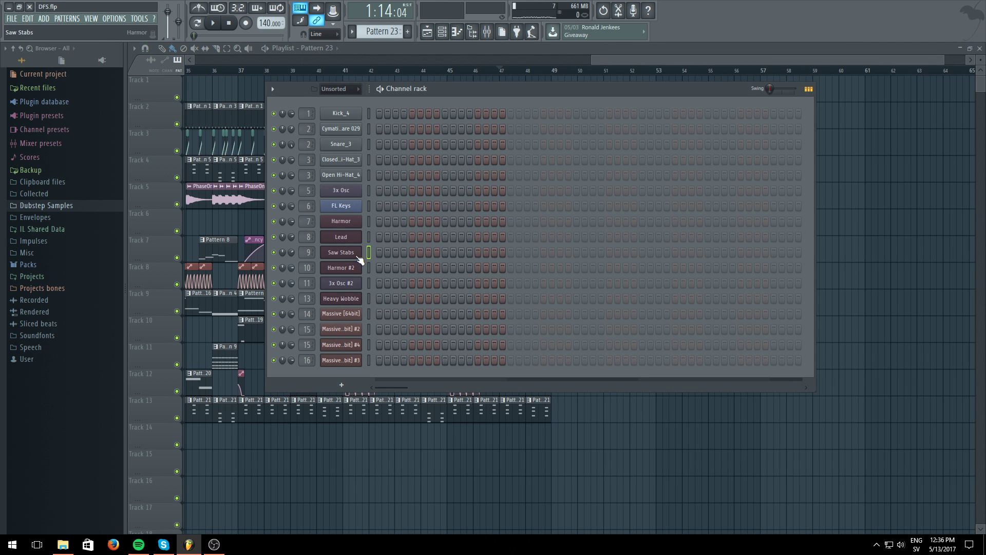
right_click(360, 302)
click(370, 300)
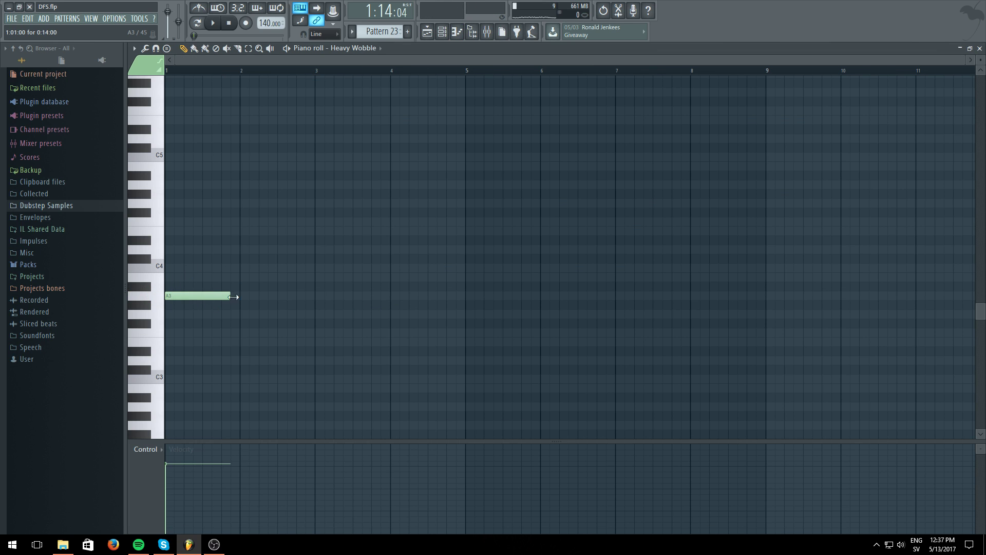
- Place Pattern 23 at bar 48 on Track 9, extend the Heavy Wobble channel volume clips over that bar, and play it
click(427, 31)
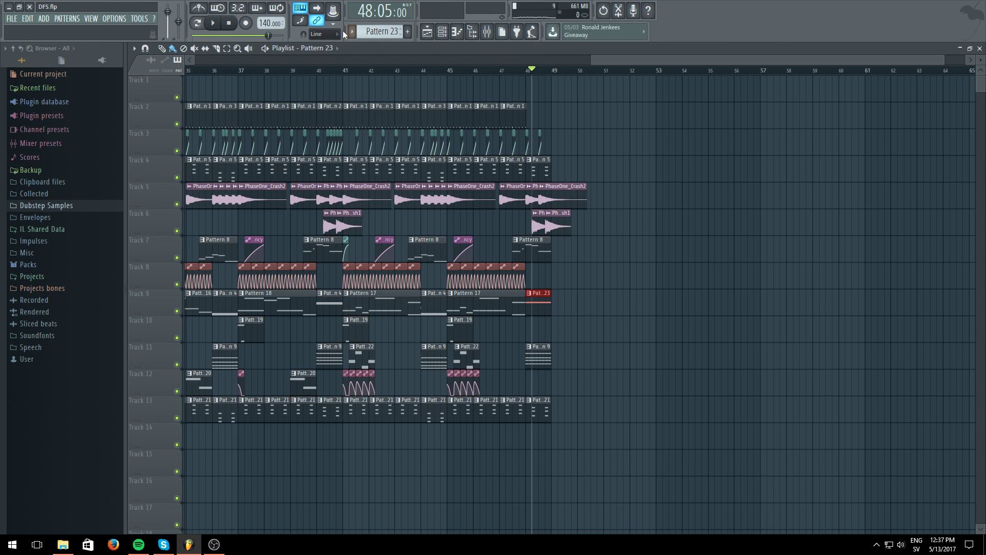
scroll(716, 72, up, 6)
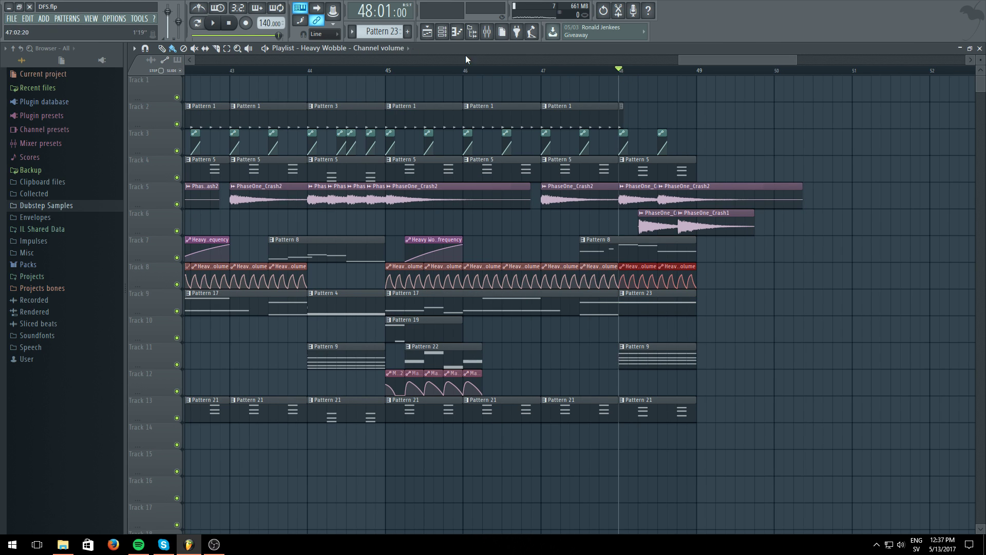
click(216, 23)
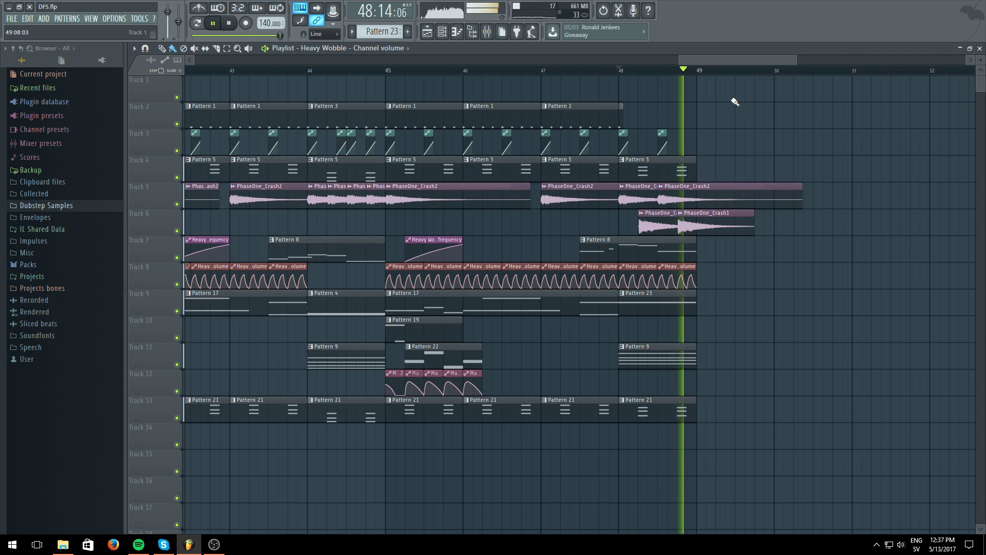
- Replay from bars 45, 44 and 43, and move the Heavy Wobble Filter 1 frequency clip from bar 45 to bar 48 on Track 10
click(387, 71)
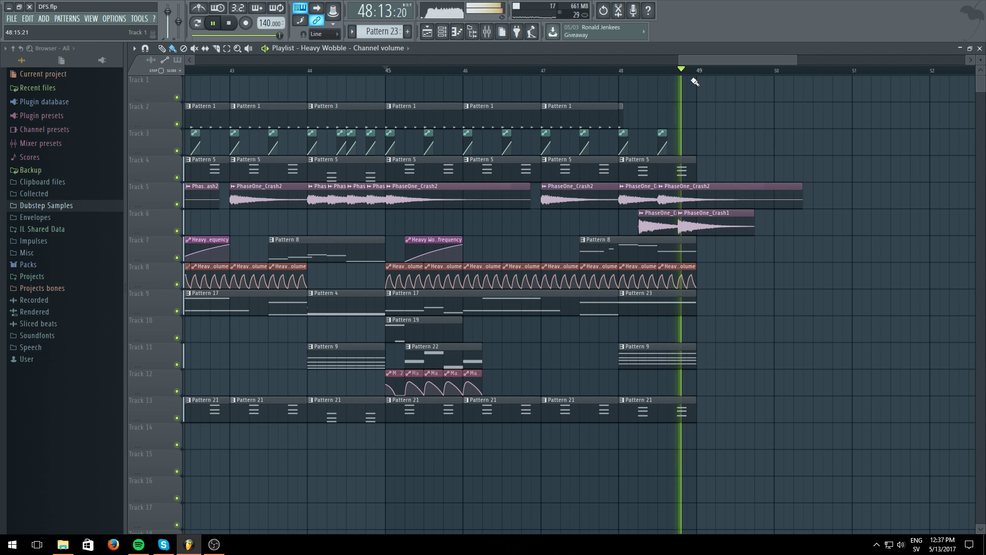
click(311, 72)
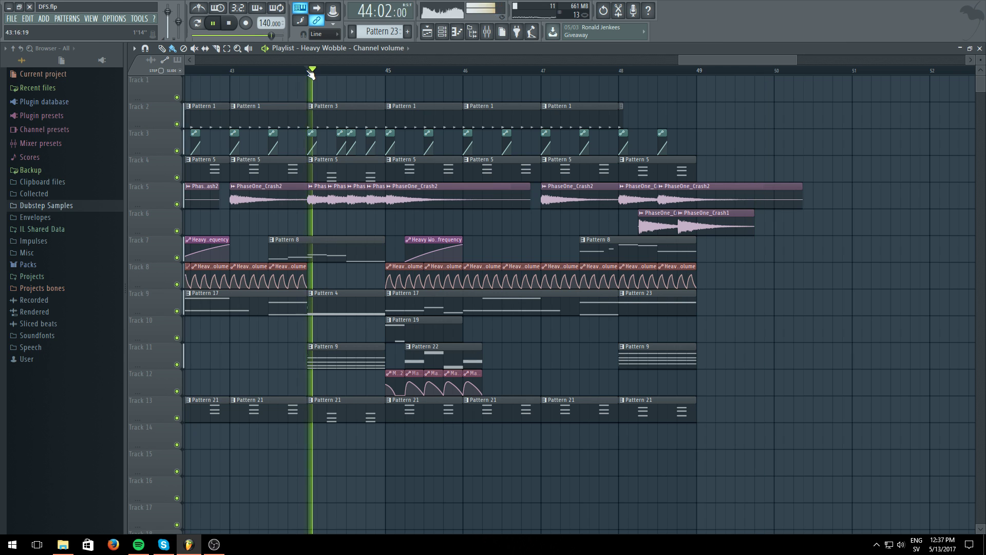
scroll(311, 74, down, 1)
scroll(310, 73, down, 2)
click(279, 71)
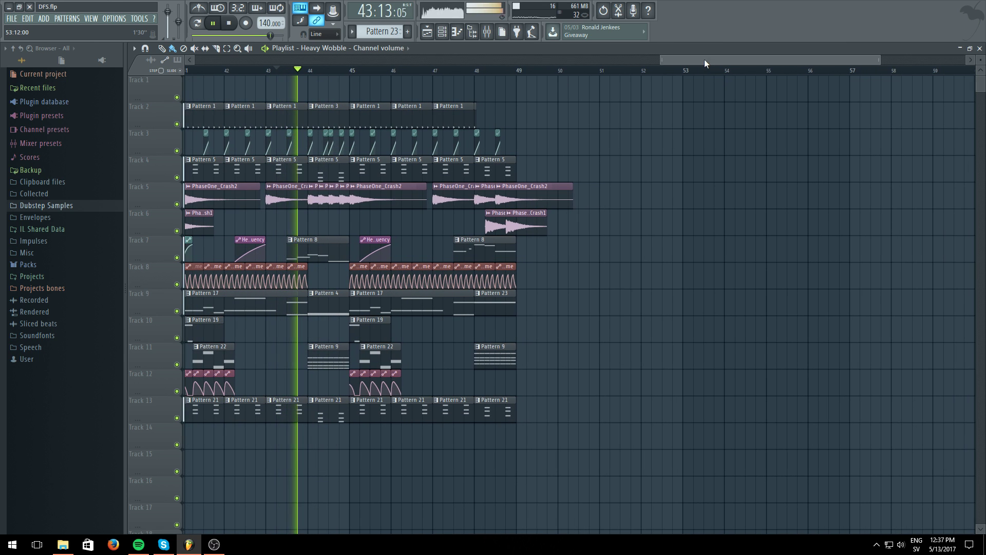
drag(707, 60, 655, 69)
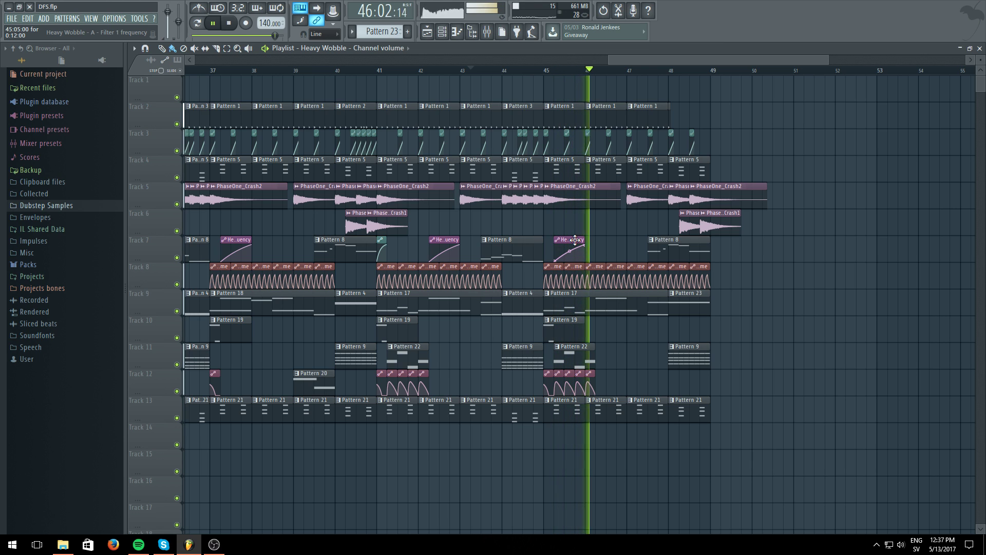
drag(574, 239, 688, 320)
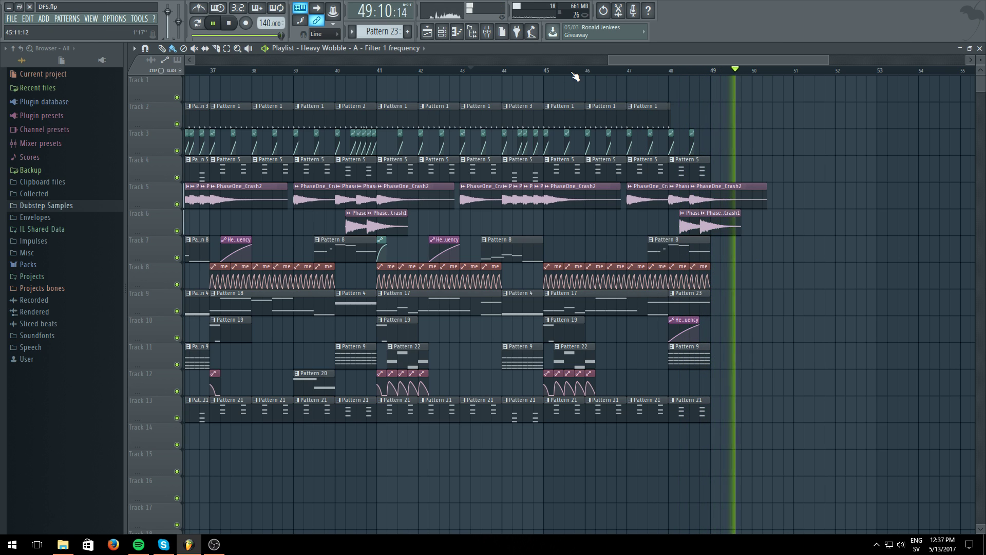
- Play the whole arrangement from bar 1 to its end, reviewing all playlist tracks and the mixer levels
scroll(575, 76, down, 3)
scroll(575, 76, down, 3)
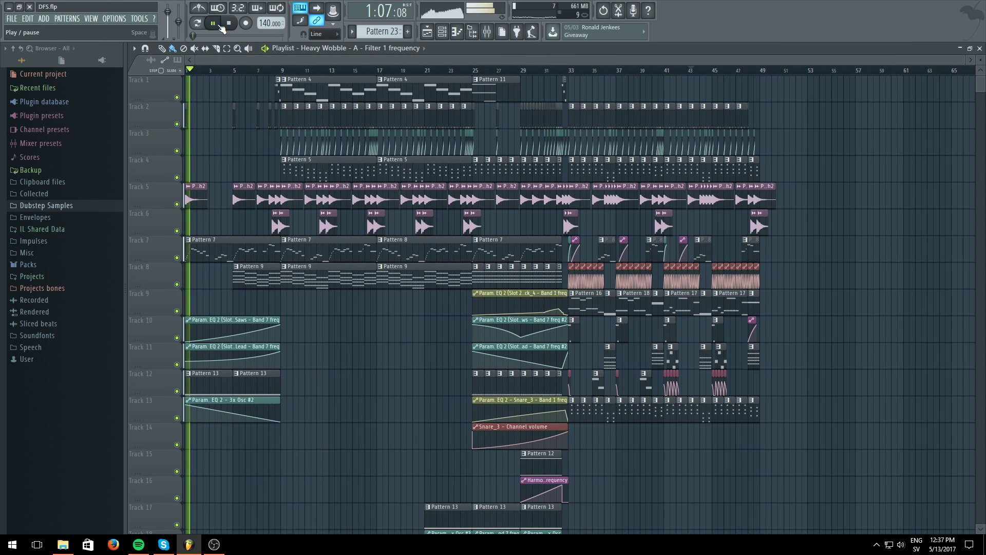
scroll(374, 427, down, 4)
scroll(411, 383, up, 4)
scroll(899, 163, down, 2)
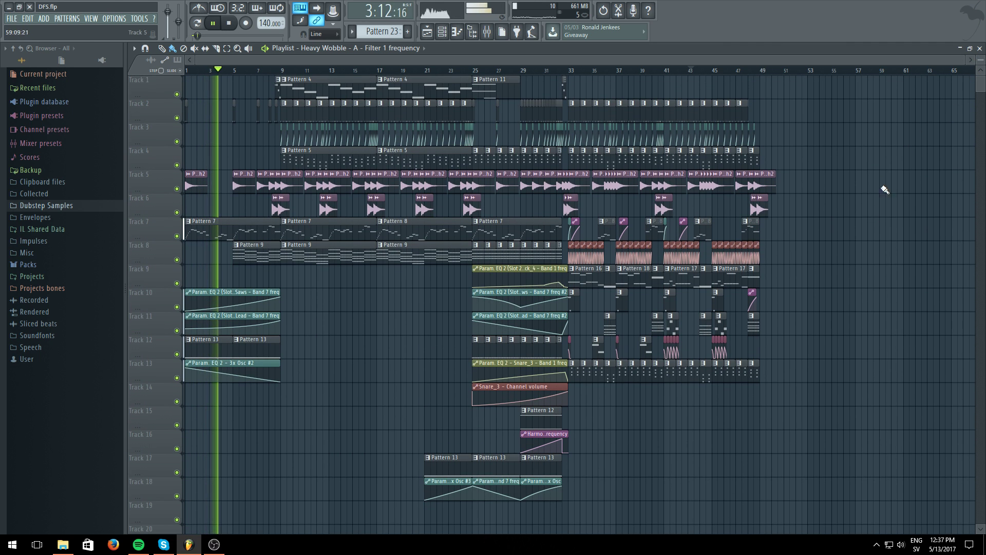
scroll(860, 267, down, 2)
scroll(860, 267, up, 2)
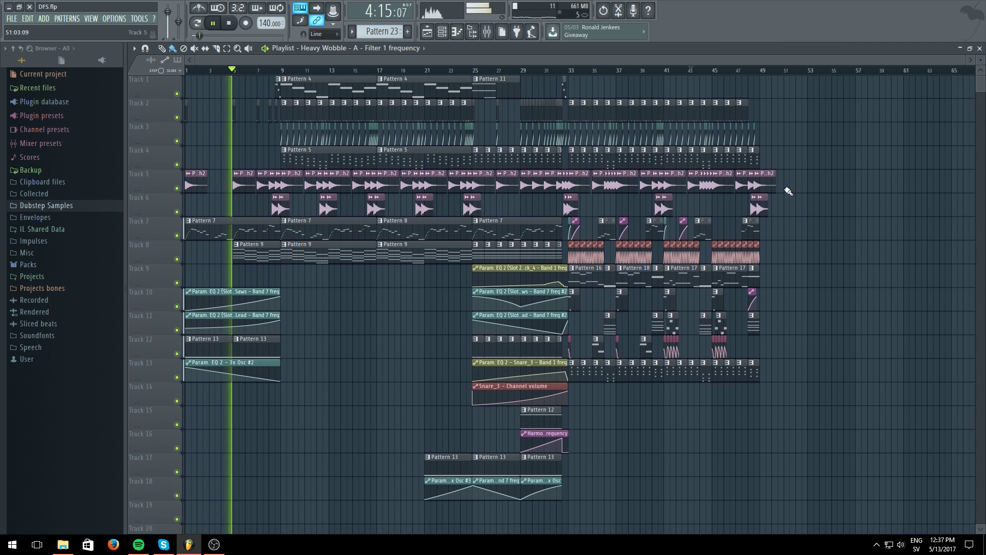
click(486, 34)
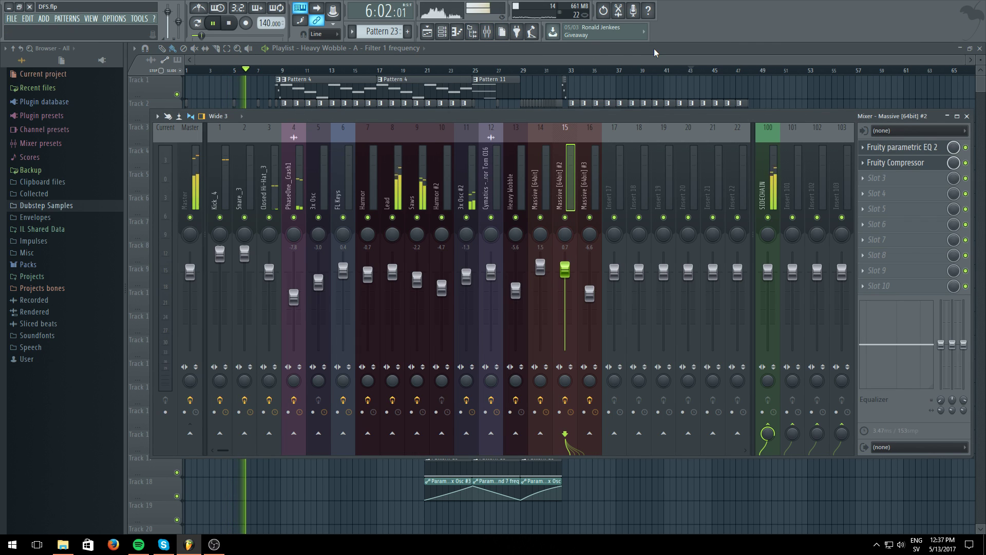
key(F9)
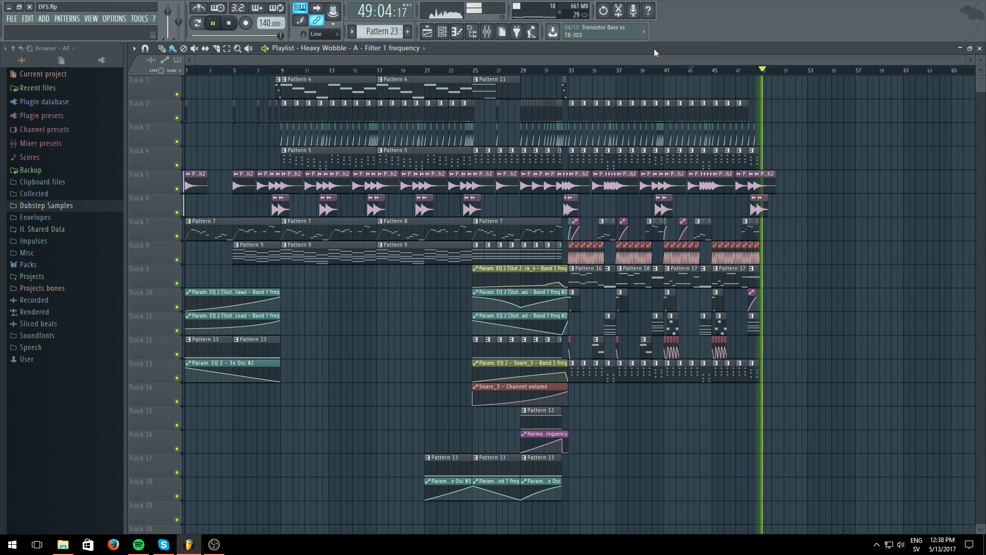
click(213, 23)
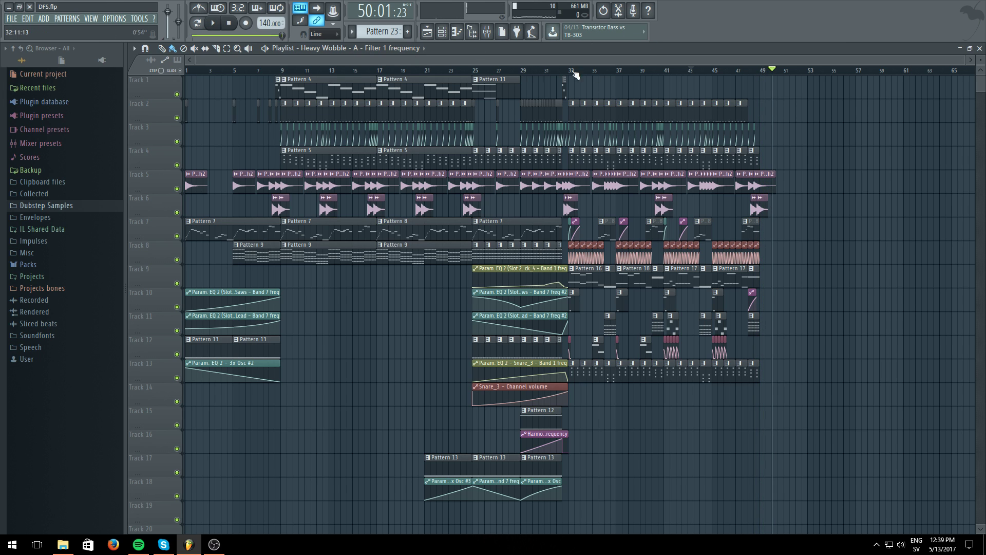
scroll(803, 189, down, 3)
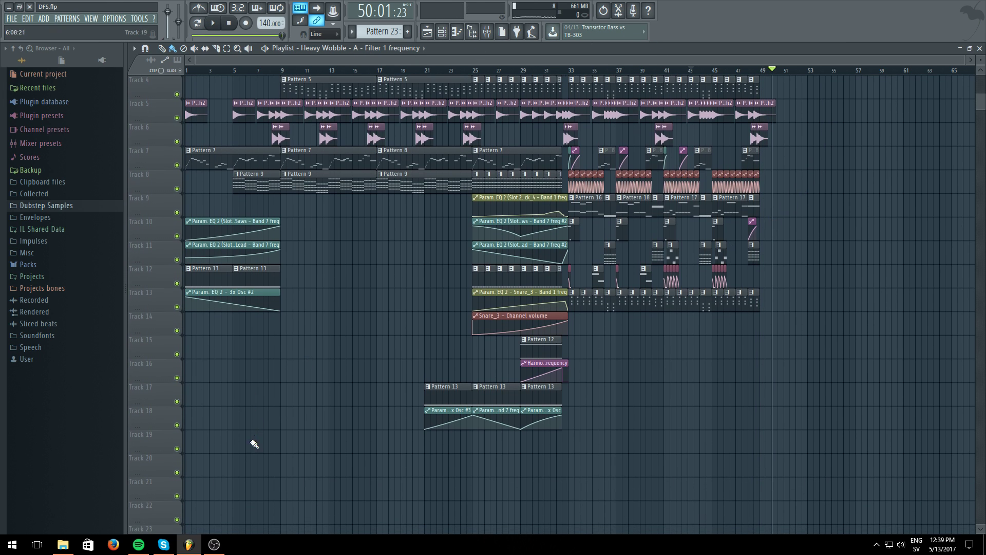